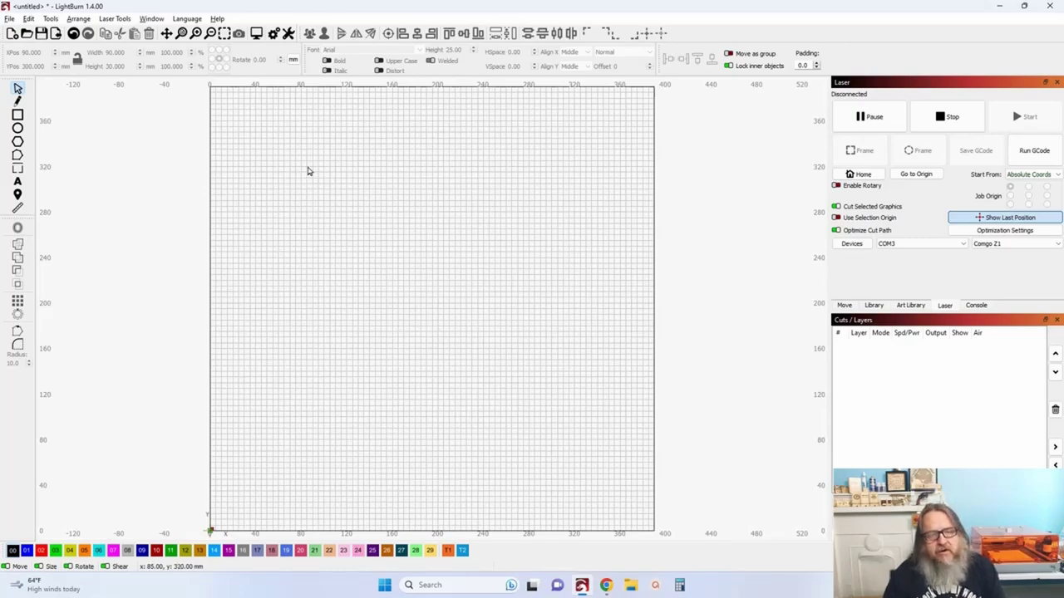
Step: Draw a rough rectangle near the canvas centre with the Rectangle tool
scroll(308, 171, "up", 2)
scroll(307, 176, "up", 4)
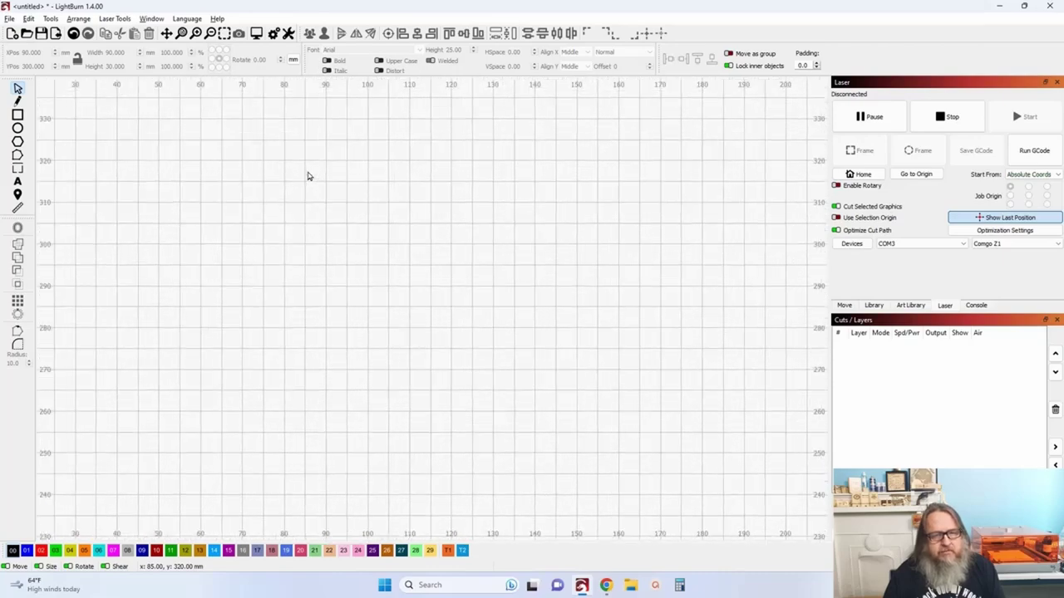
scroll(205, 225, "down", 4)
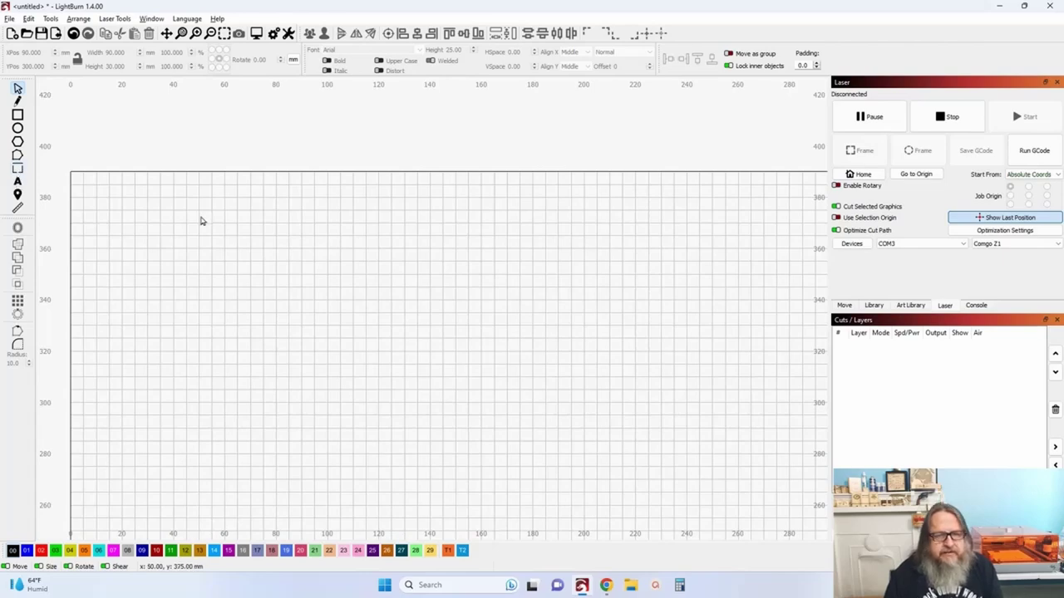
left_click(17, 115)
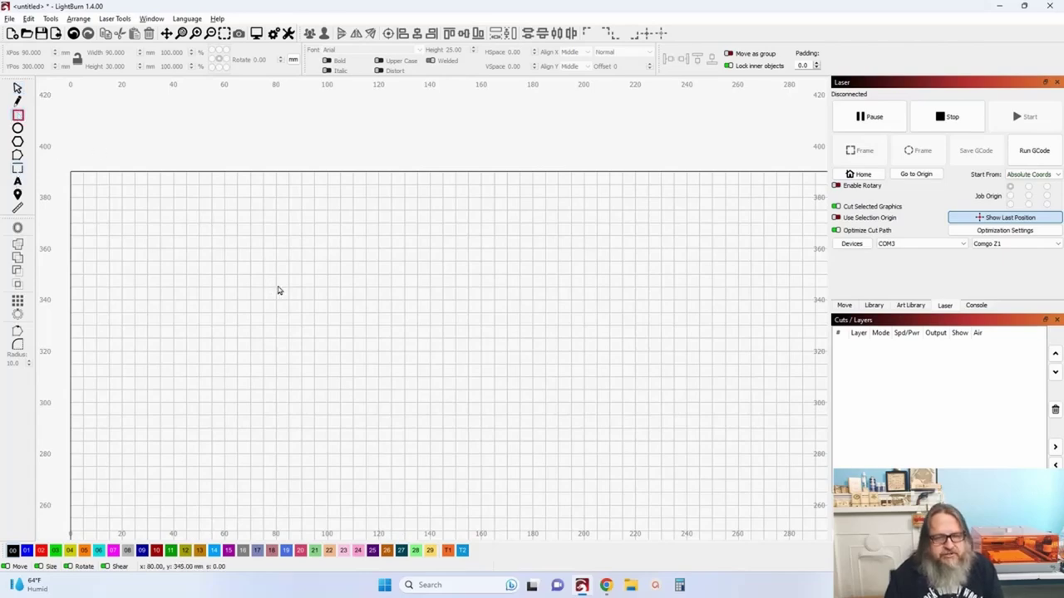
left_click(302, 306)
left_click_drag(302, 309, 443, 351)
left_click(18, 88)
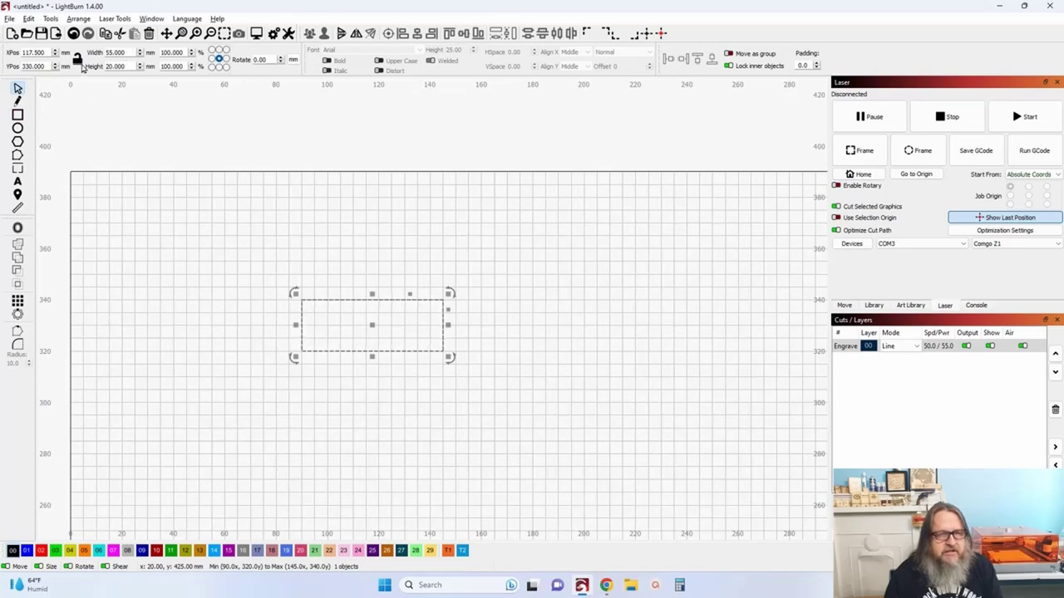
Step: Resize the rectangle to 90 mm wide by 30 mm high
double_click(129, 52)
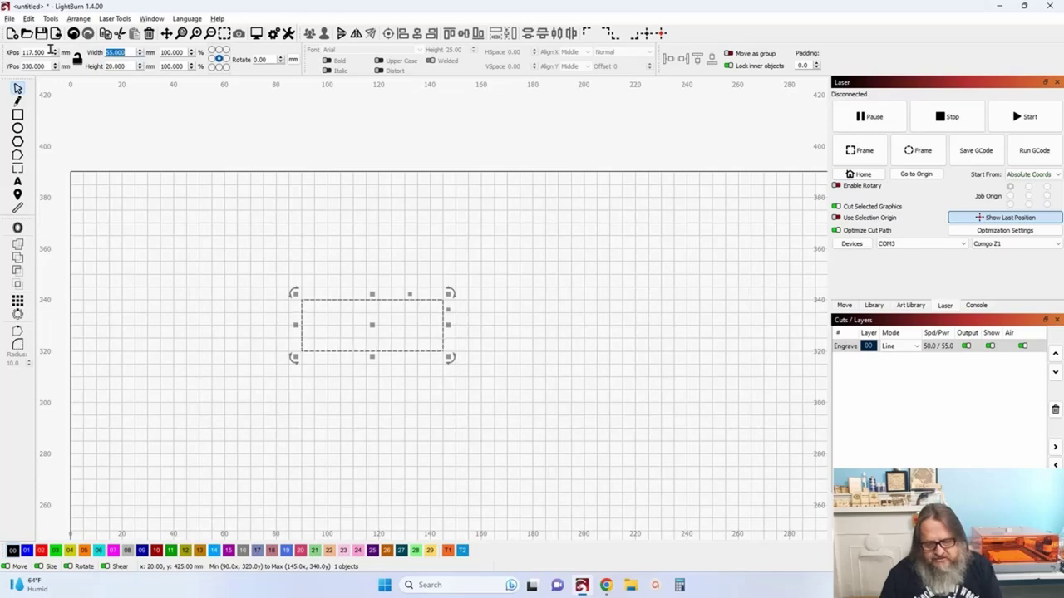
type("90")
key("Tab")
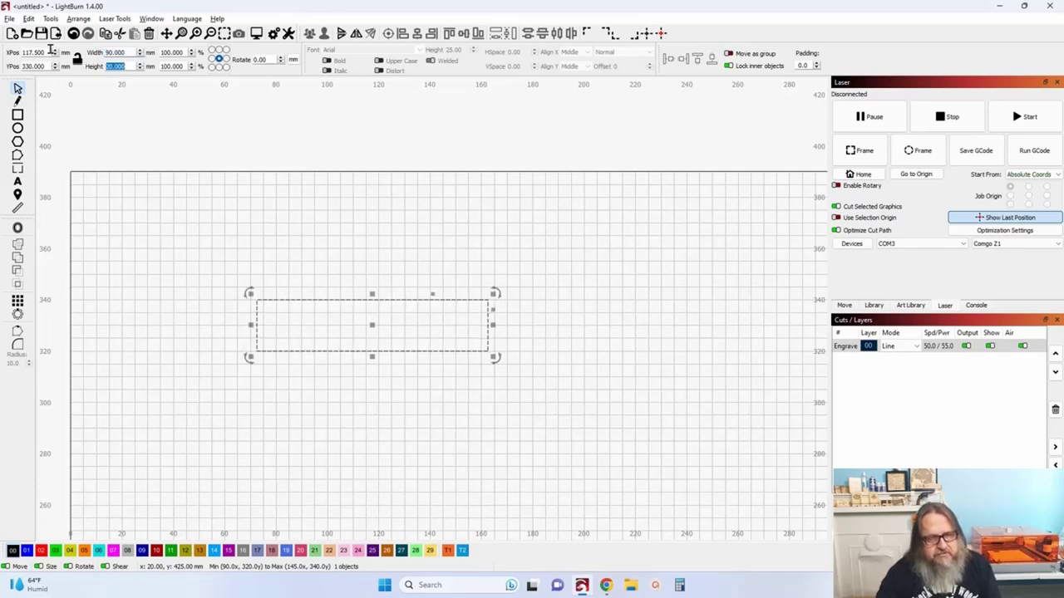
type("30")
key("Tab")
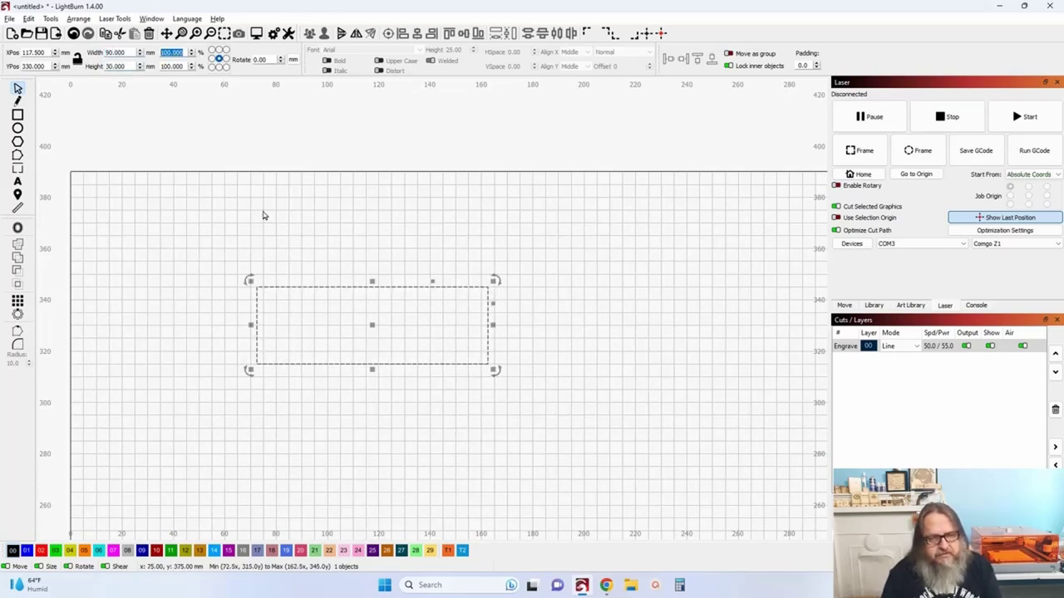
Step: Move the rectangle to X 115, Y 335 and recentre the view on it
scroll(256, 291, "up", 2)
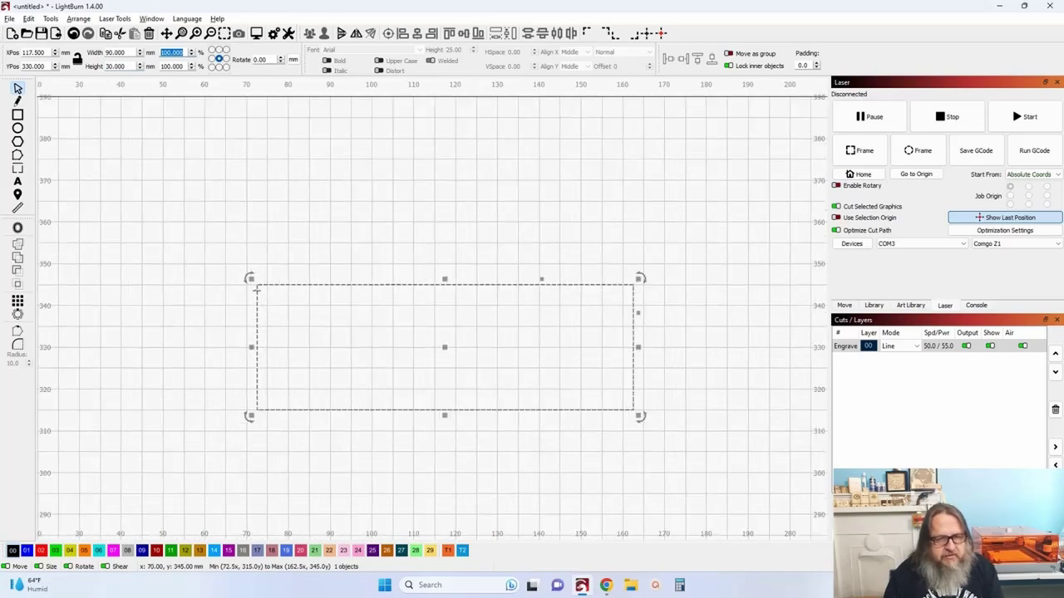
mouse_move(257, 284)
left_mouse_down()
mouse_move(247, 266)
mouse_move(246, 286)
left_mouse_up()
scroll(247, 287, "down", 2)
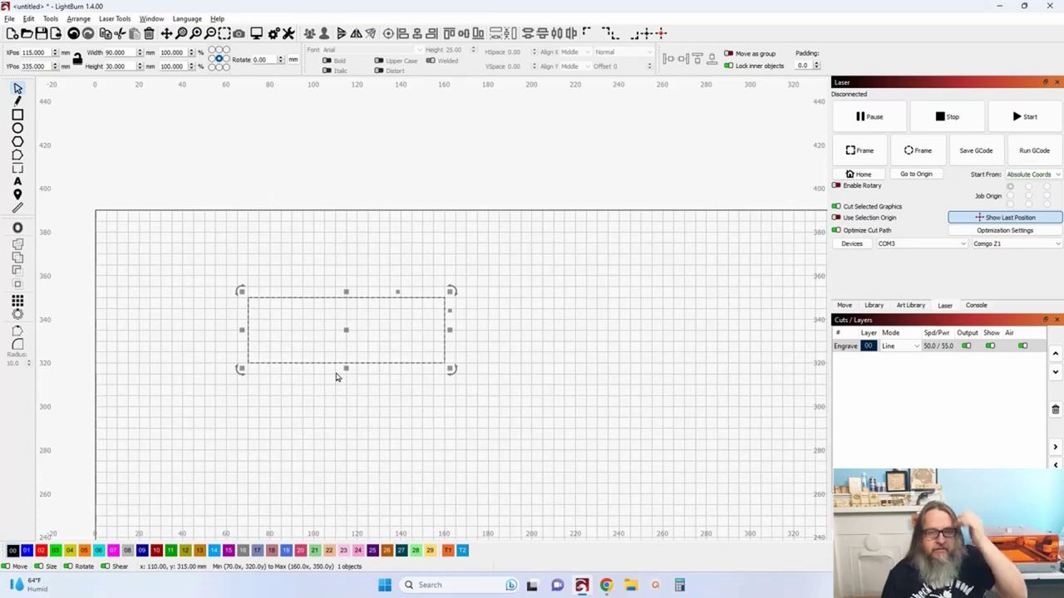
scroll(302, 358, "up", 4)
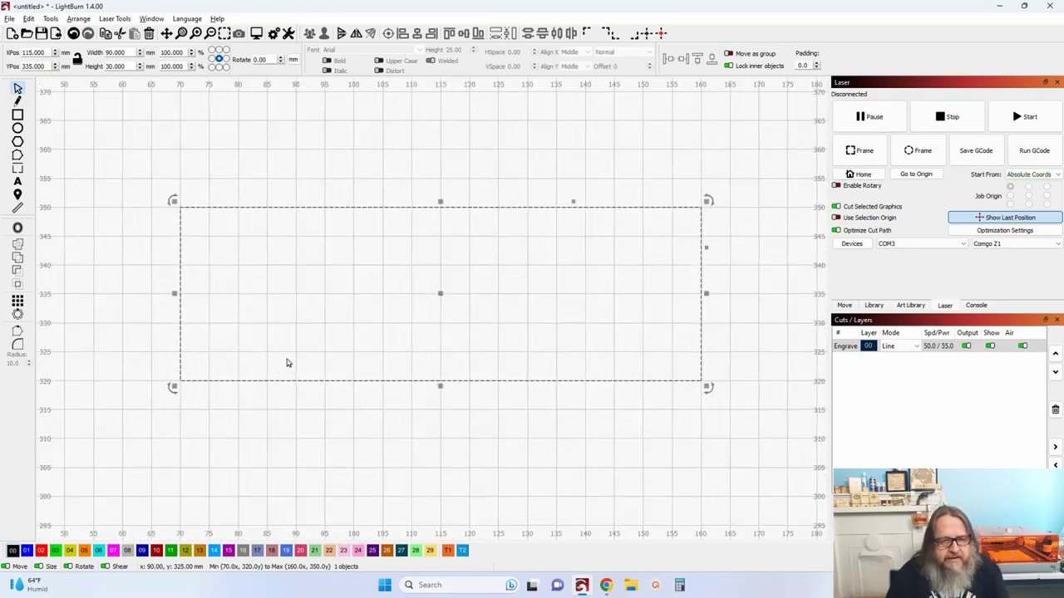
left_click_drag(287, 363, 269, 416)
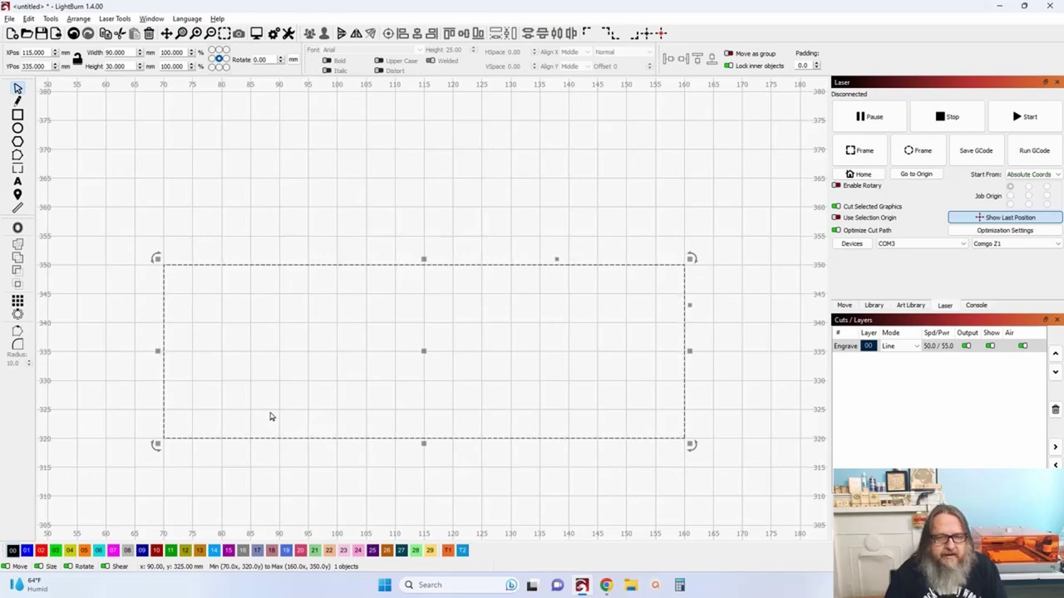
left_click_drag(268, 420, 264, 474)
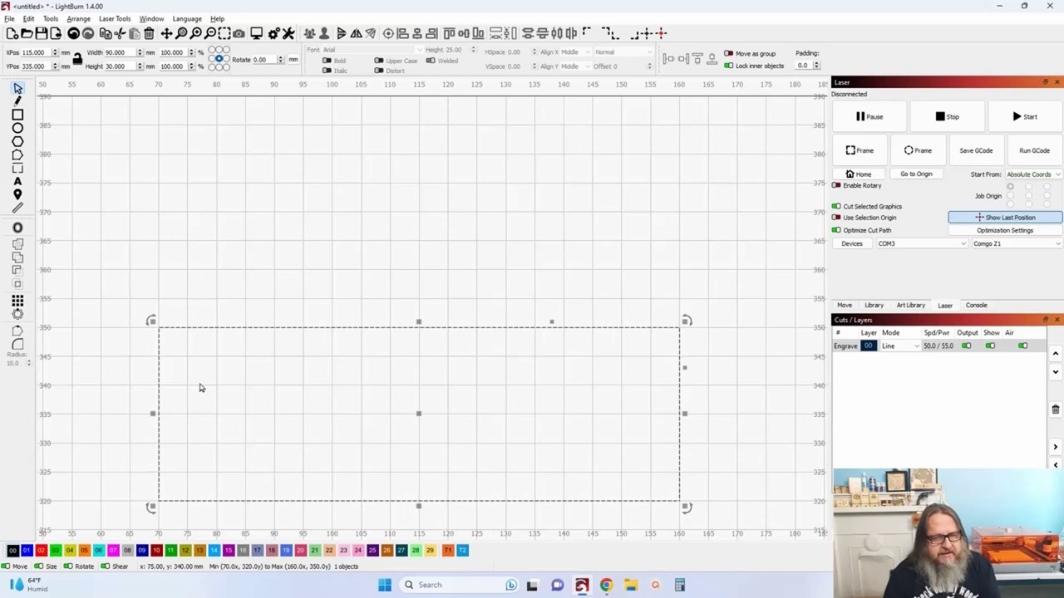
Step: Draw a 90 × 15 mm rectangle at X 115, Y 342.5 covering the upper half
left_click(17, 115)
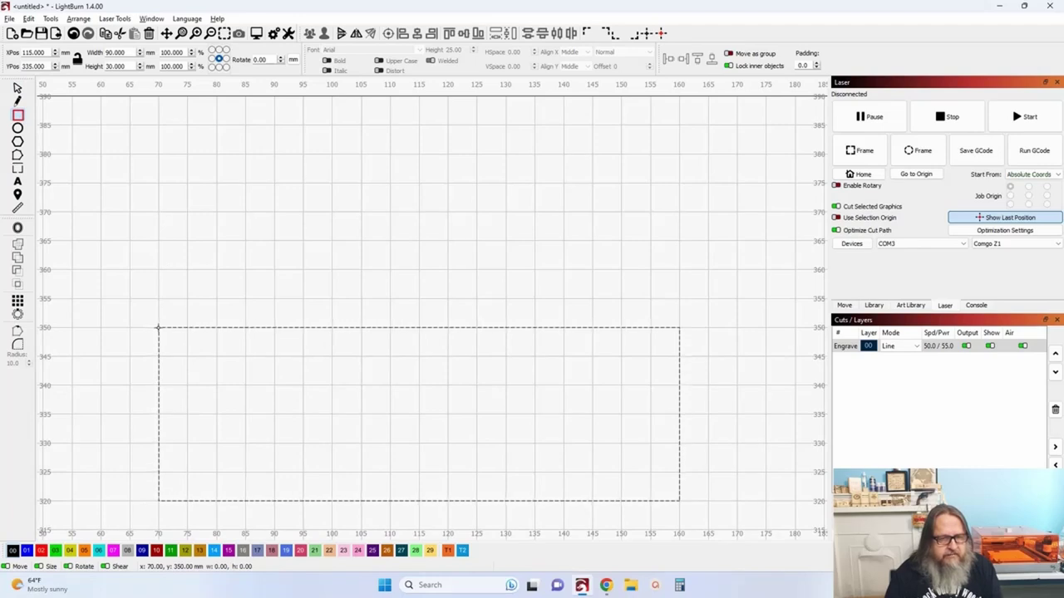
mouse_move(160, 329)
left_mouse_down()
mouse_move(207, 394)
mouse_move(302, 428)
mouse_move(437, 418)
mouse_move(596, 427)
mouse_move(679, 416)
left_mouse_up()
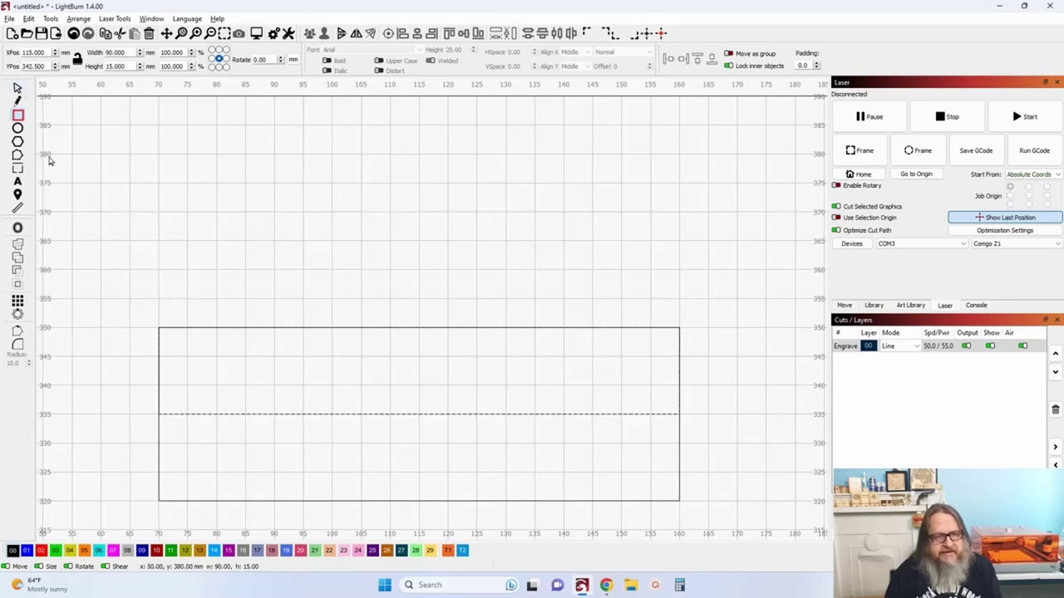
left_click(17, 89)
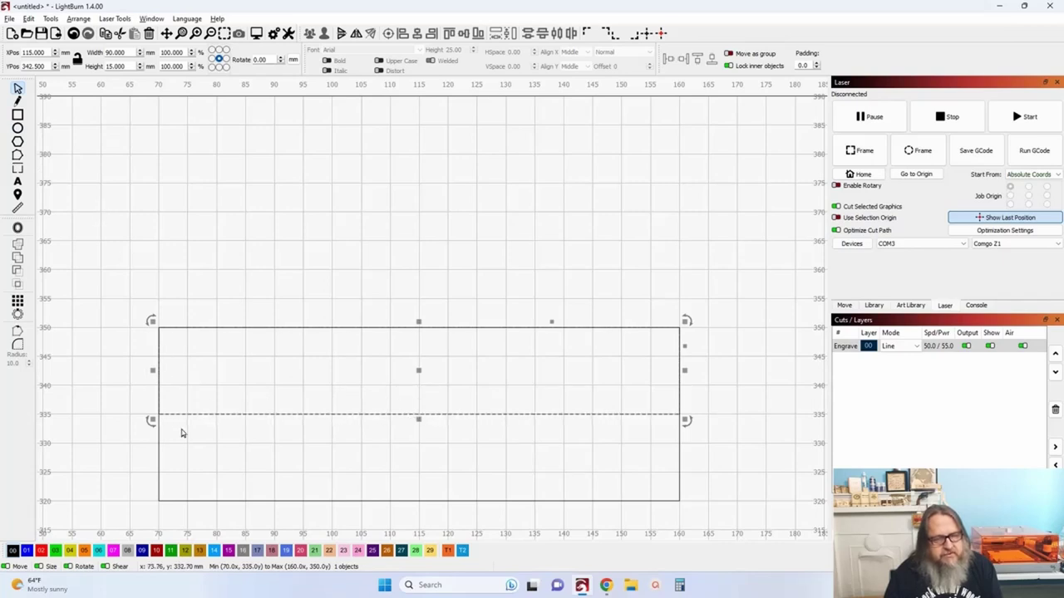
Step: Draw a small circle and size it to 2 mm
left_click(18, 128)
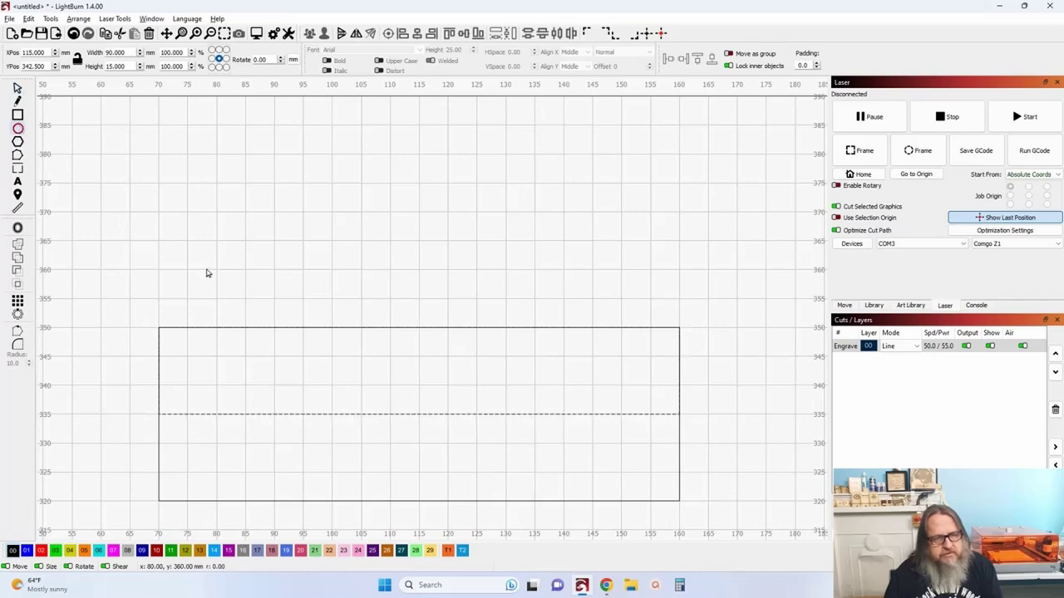
left_click_drag(208, 274, 213, 267)
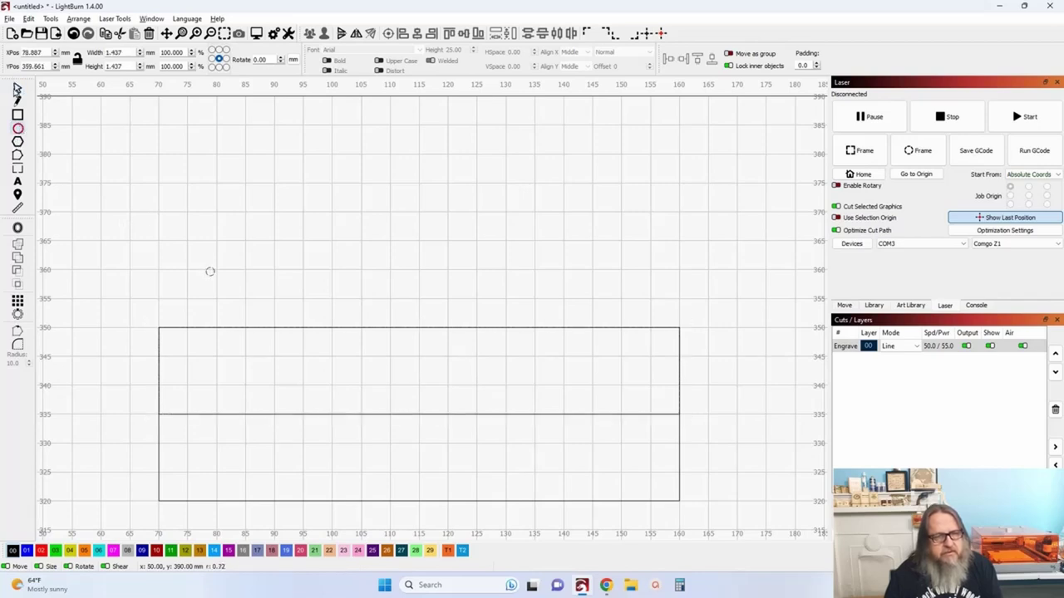
left_click(18, 89)
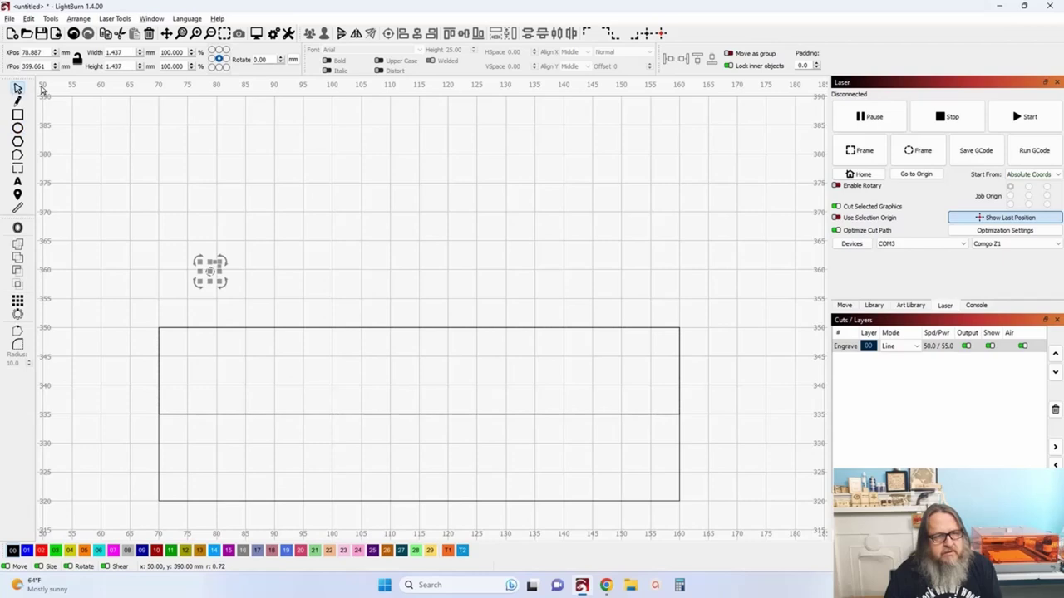
double_click(124, 51)
type("2.0")
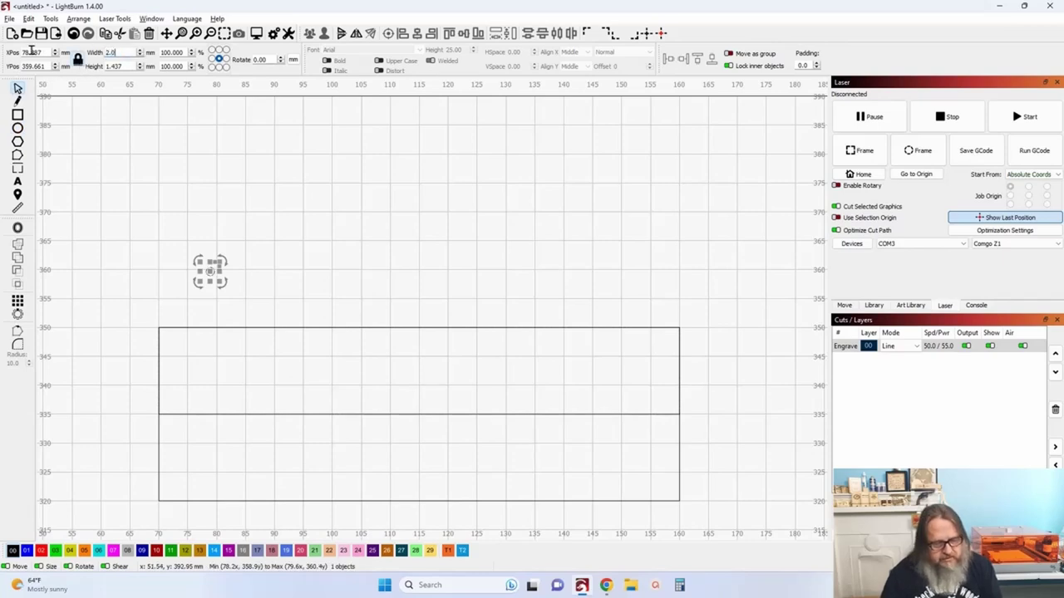
key("Tab")
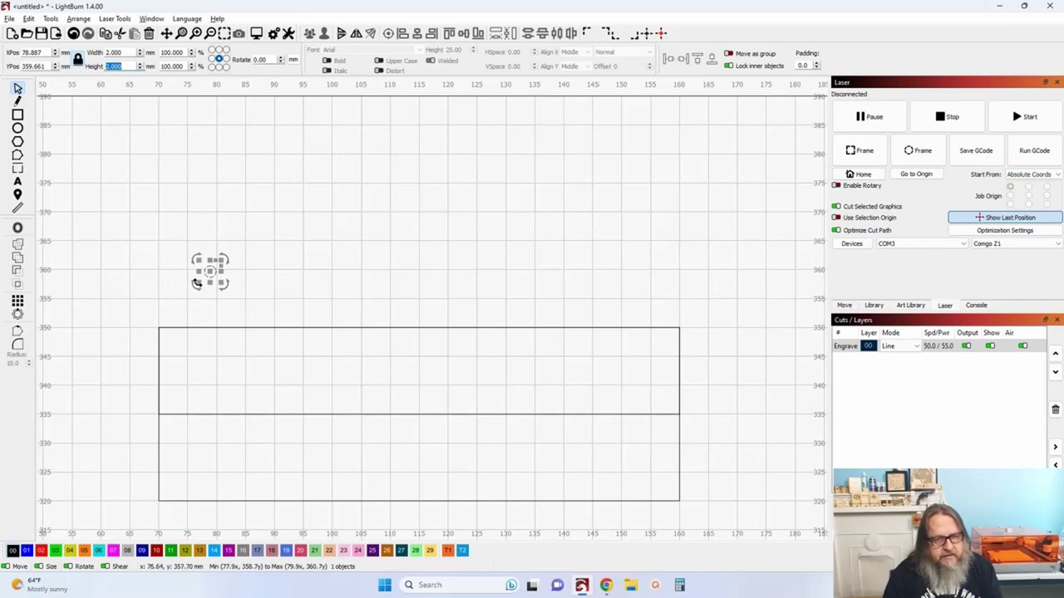
Step: Move the 2 mm circle to X 71, Y 335 at the middle line's left end
scroll(197, 284, "up", 1)
scroll(333, 208, "up", 3)
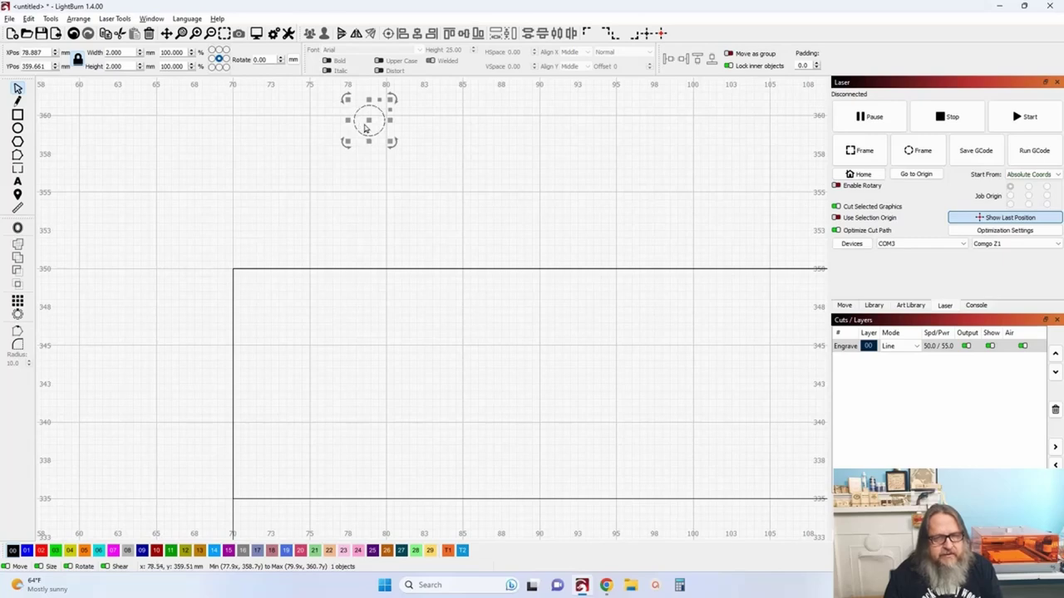
left_click_drag(366, 130, 370, 215)
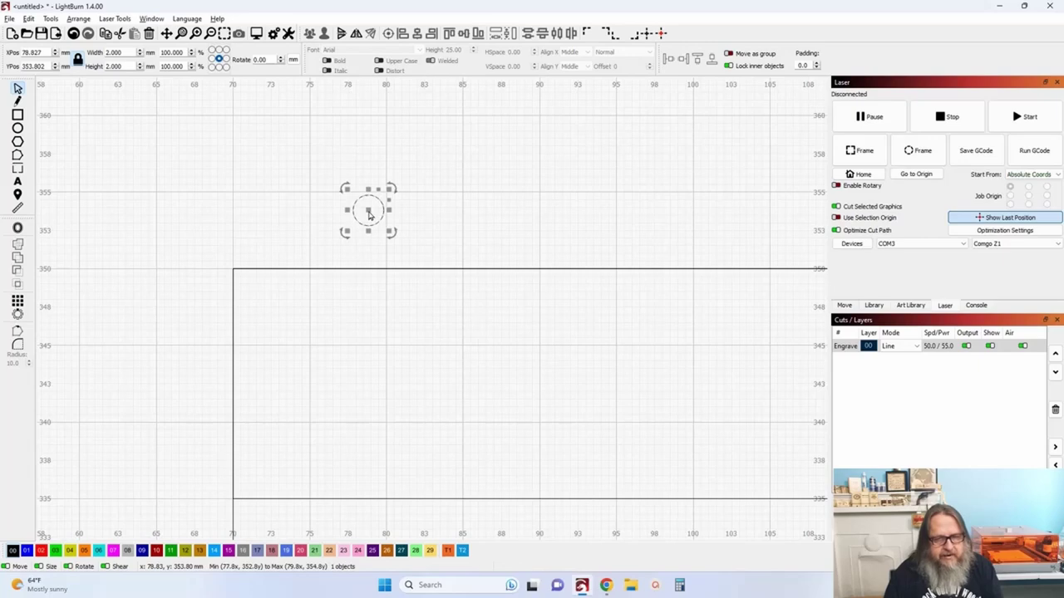
scroll(370, 214, "up", 4)
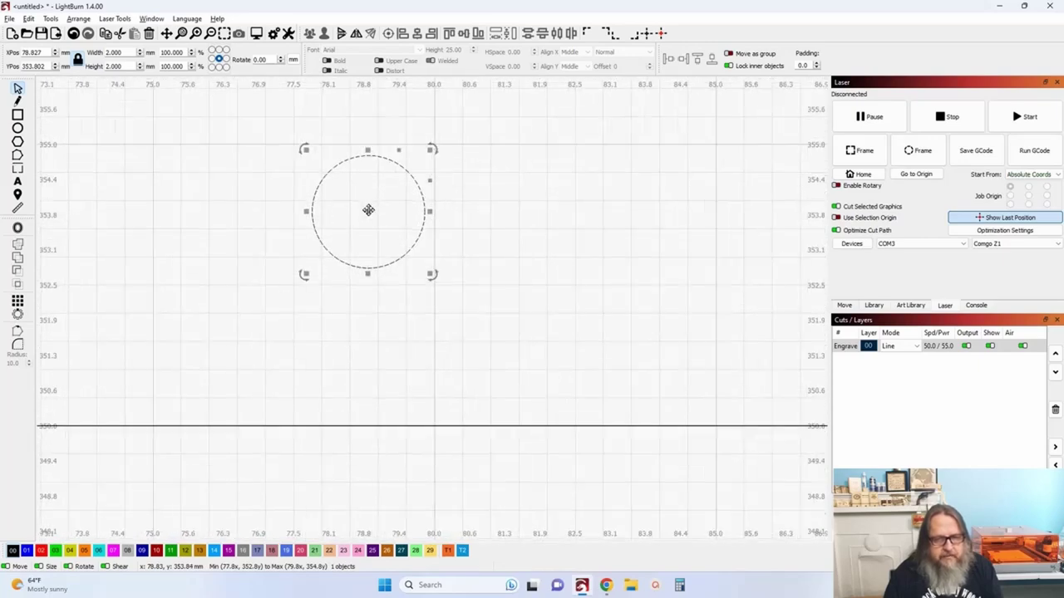
scroll(368, 210, "up", 1)
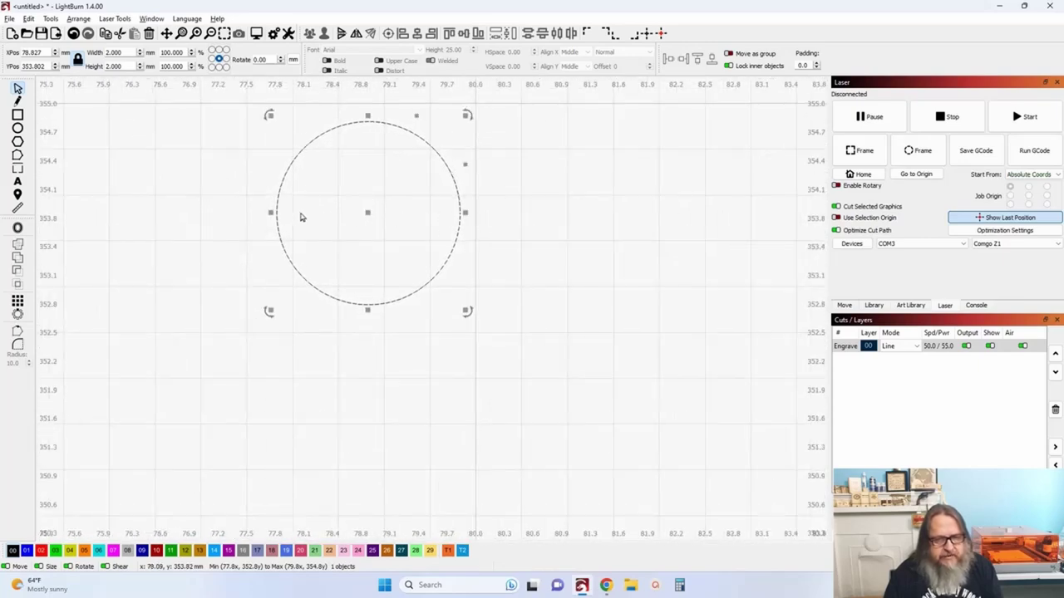
scroll(274, 214, "down", 5)
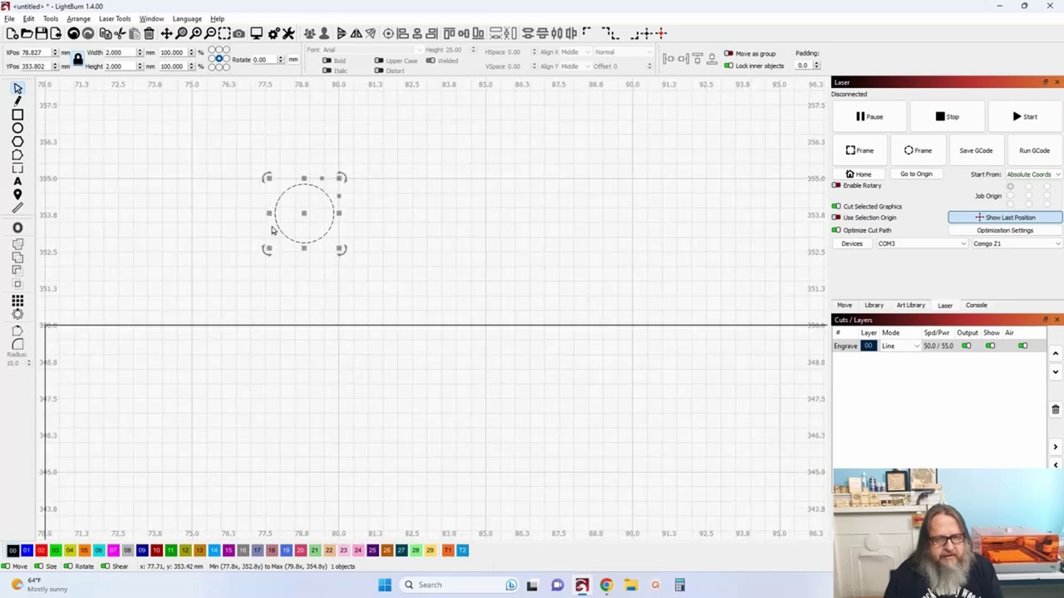
left_click_drag(380, 158, 201, 427)
scroll(200, 427, "up", 10)
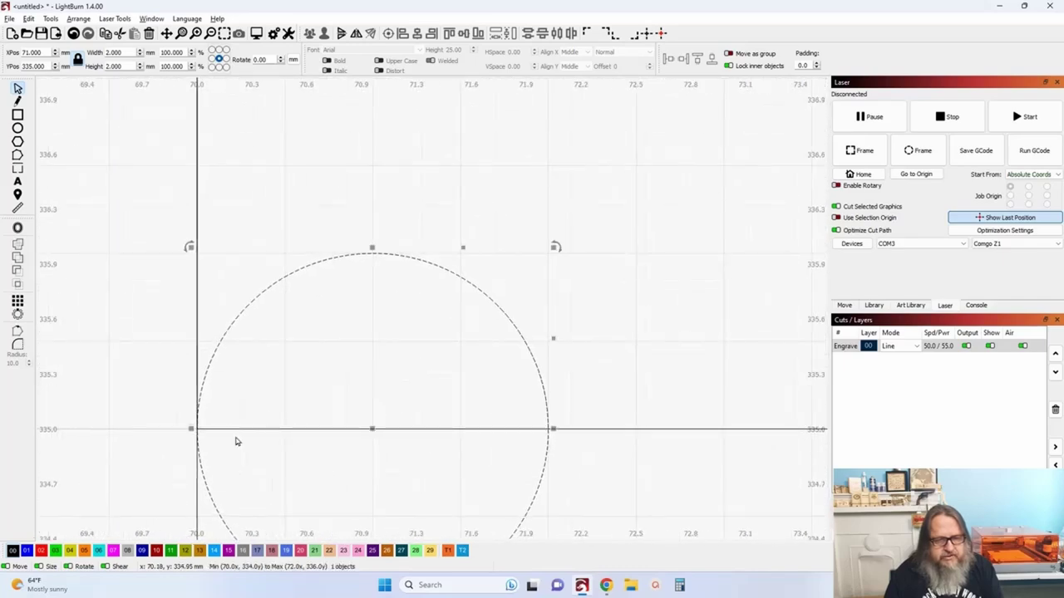
scroll(370, 441, "up", 10)
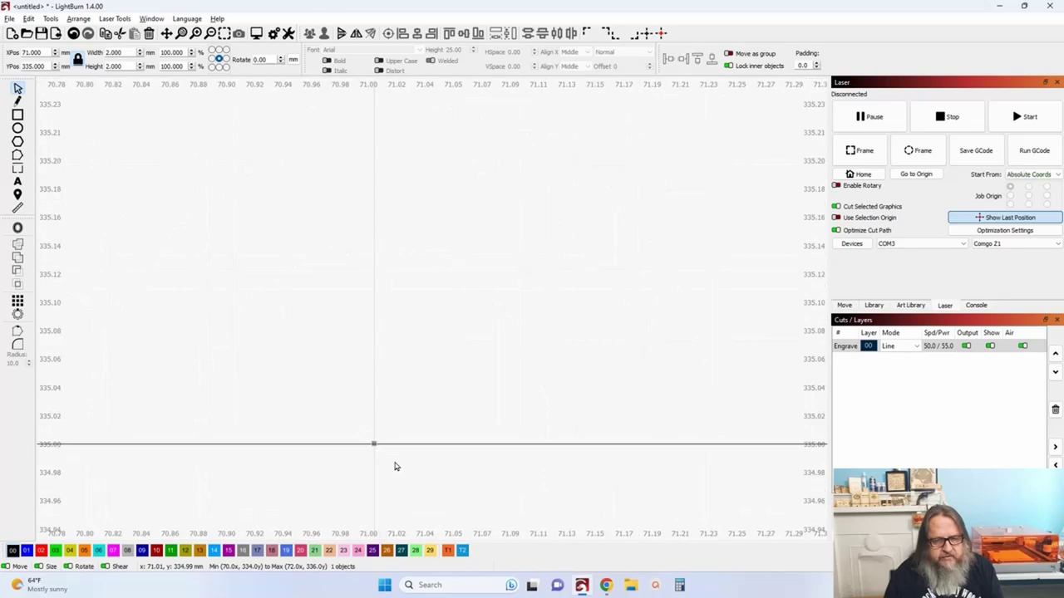
scroll(396, 467, "up", 2)
scroll(351, 420, "up", 2)
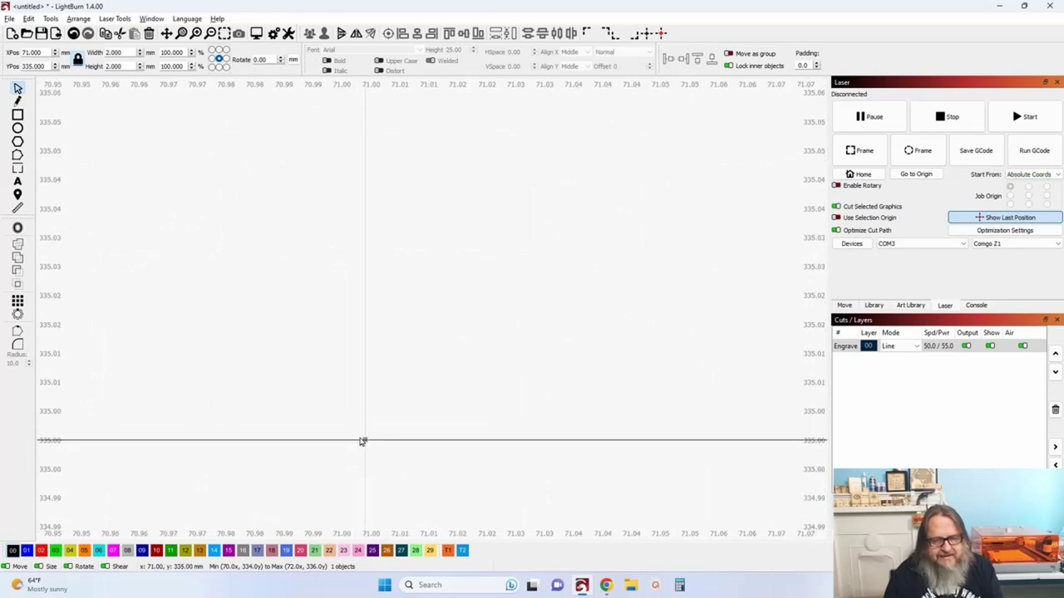
scroll(361, 441, "down", 8)
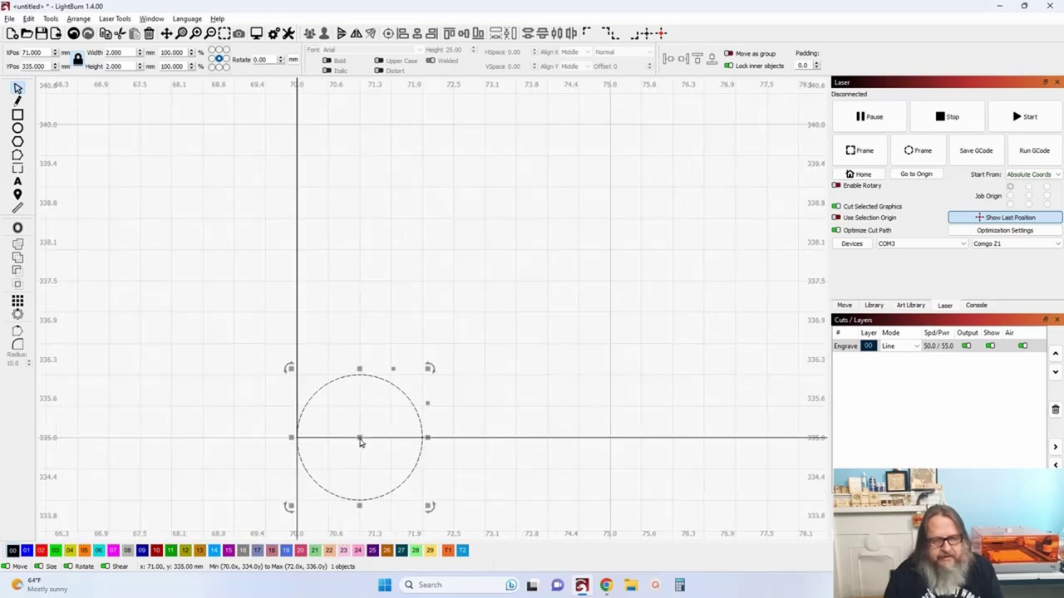
scroll(359, 442, "down", 5)
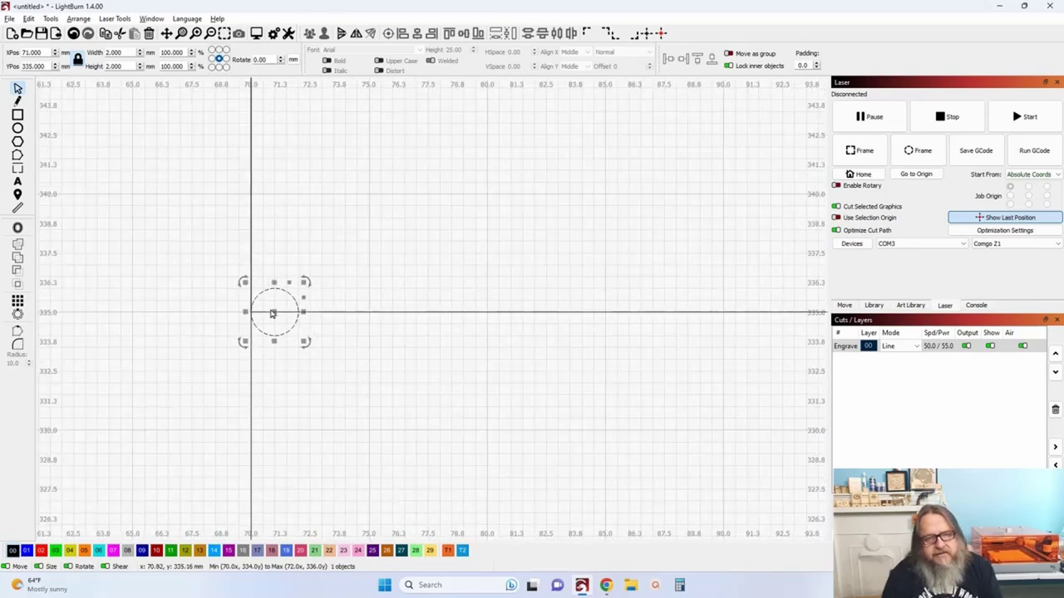
scroll(319, 321, "down", 4)
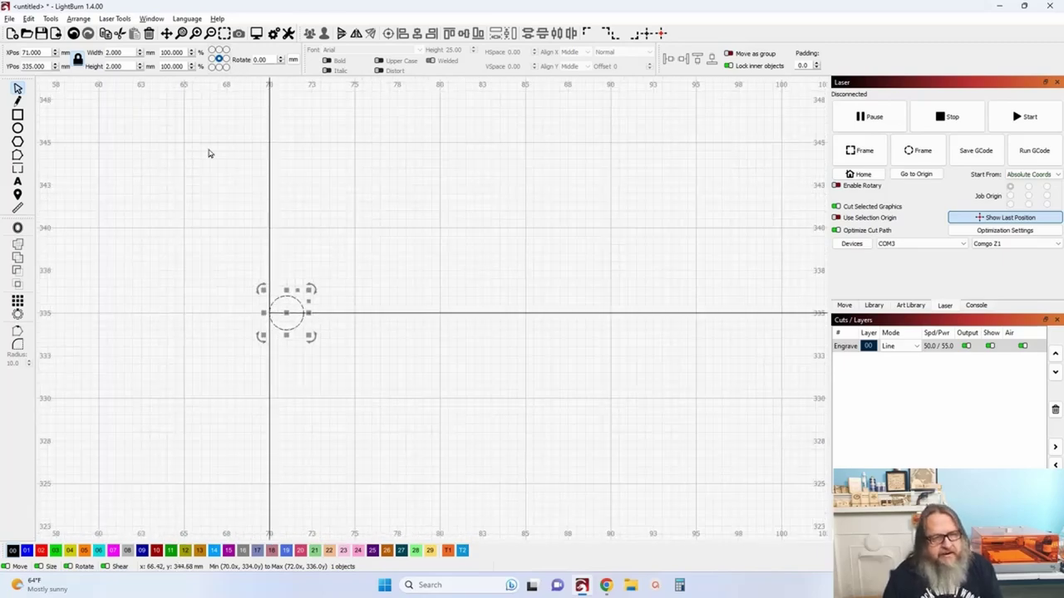
Step: Draw a new circle and size it to 8 mm
left_click(17, 128)
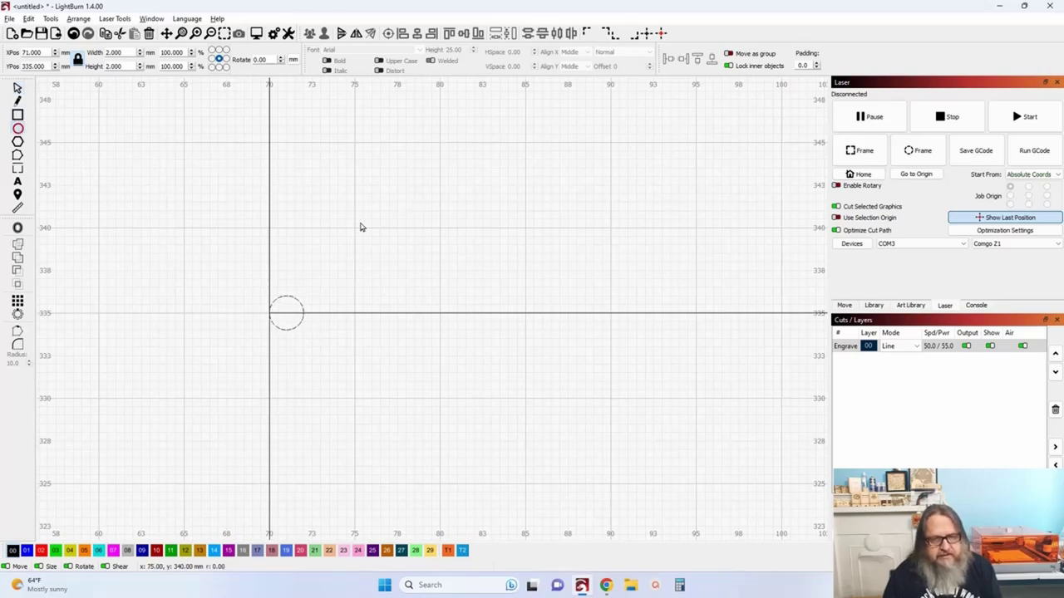
left_click_drag(360, 222, 448, 313)
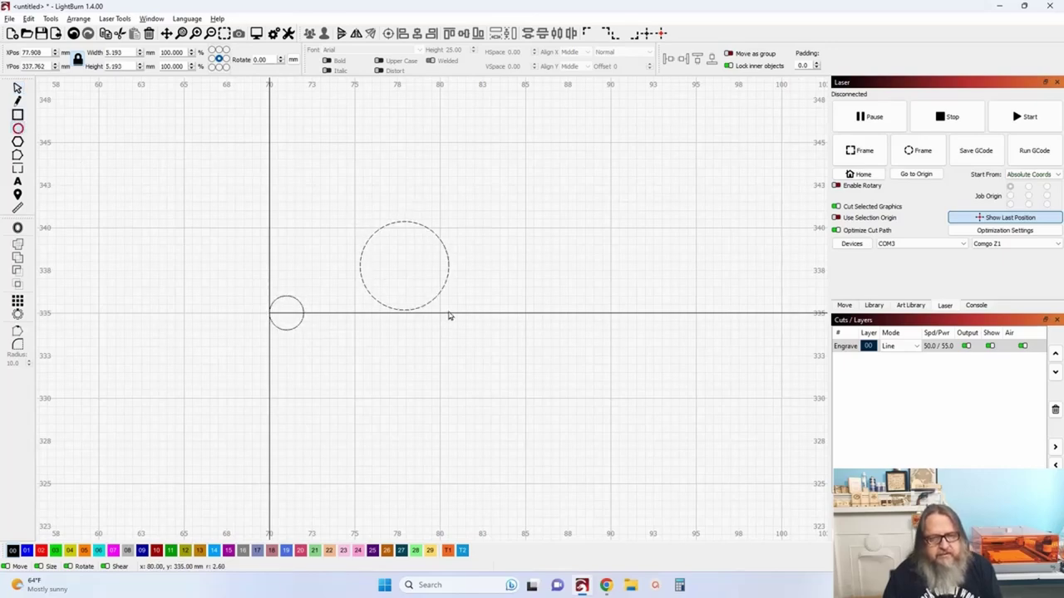
left_click(17, 87)
double_click(113, 52)
type("8")
key("Tab")
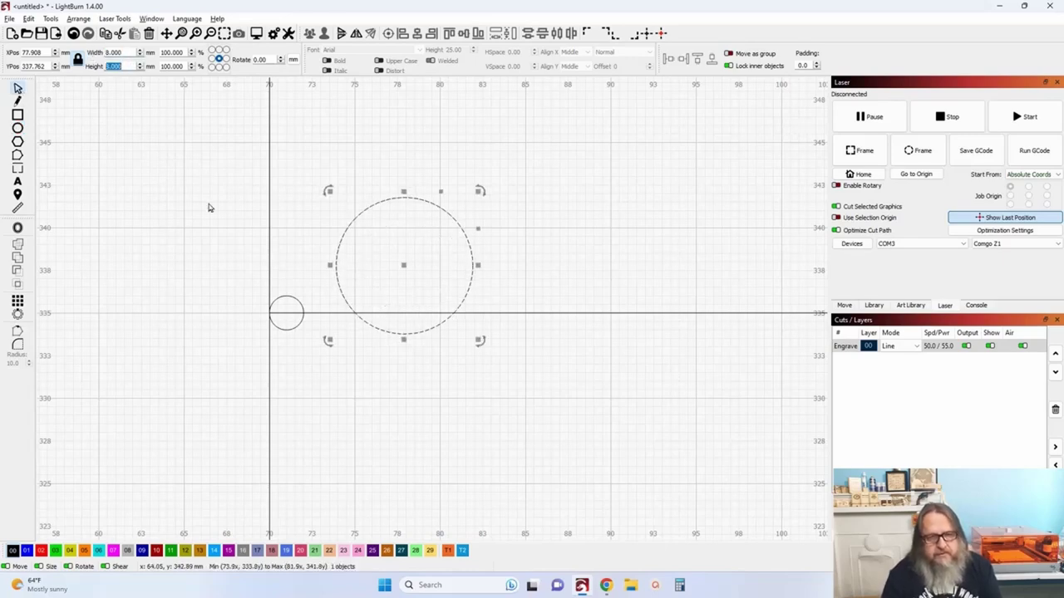
Step: Place the 8 mm circle at X 76, Y 335, touching the small circle
scroll(363, 308, "up", 5)
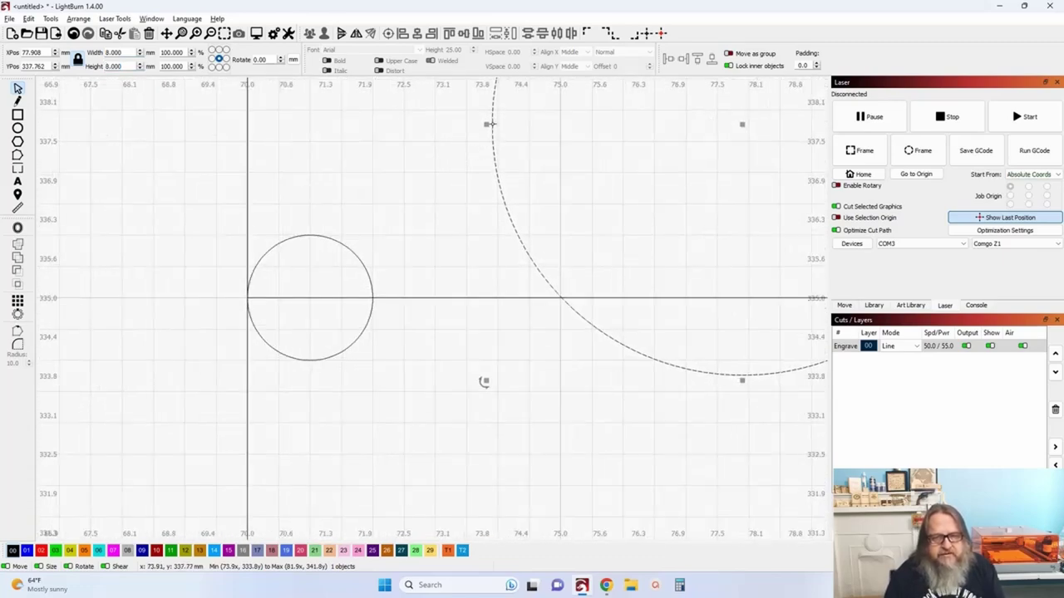
left_click_drag(489, 125, 378, 299)
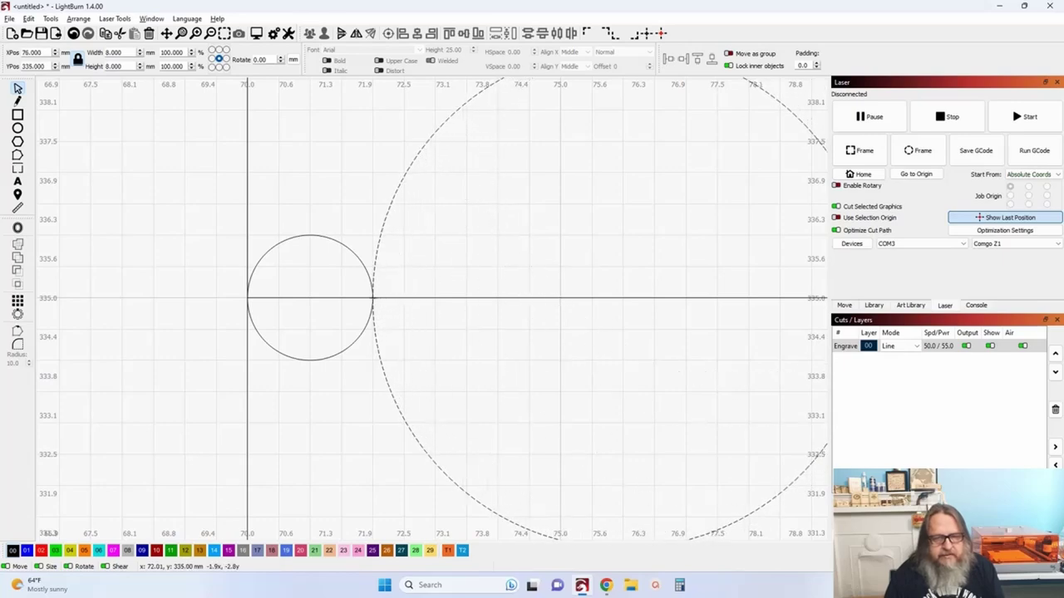
scroll(378, 297, "down", 3)
scroll(378, 297, "down", 3)
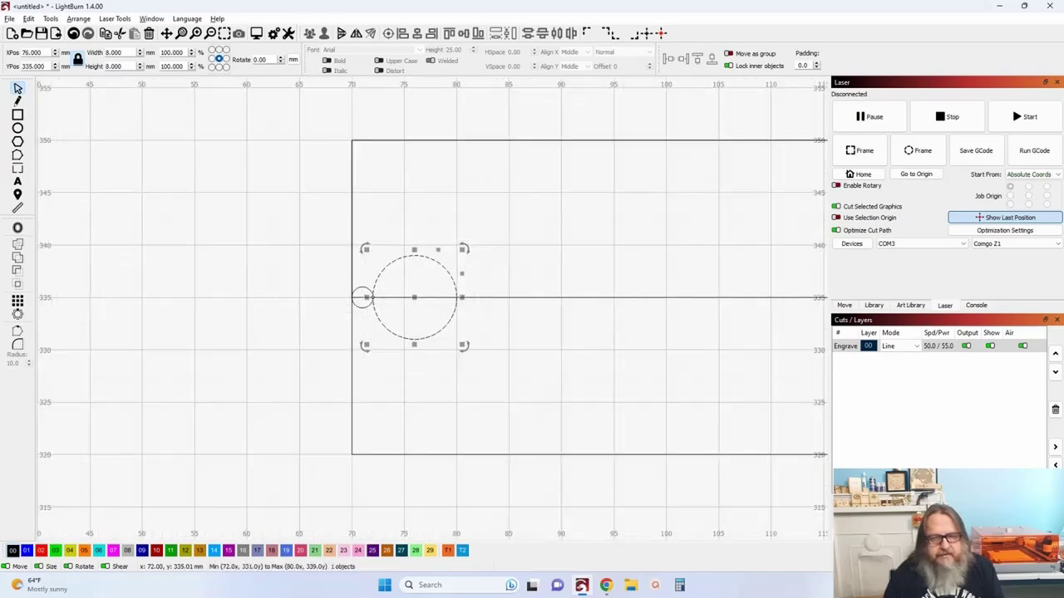
left_click(266, 296)
mouse_move(320, 277)
left_mouse_down()
mouse_move(210, 227)
mouse_move(305, 268)
left_mouse_up()
scroll(211, 226, "down", 3)
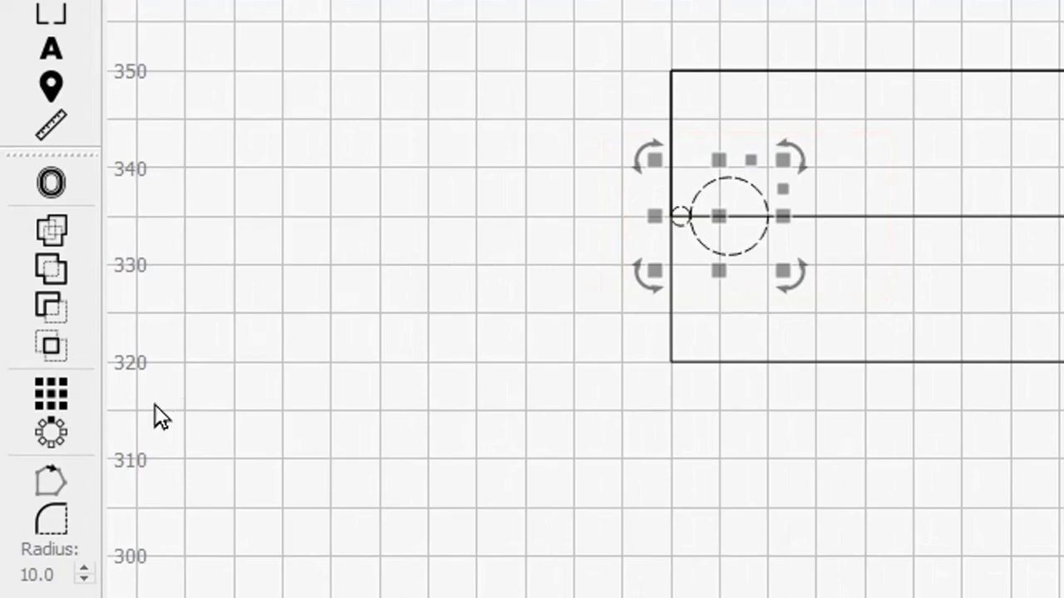
Step: In Create Grid Array, raise X Columns to 10 for a 100 mm total width
left_click(52, 400)
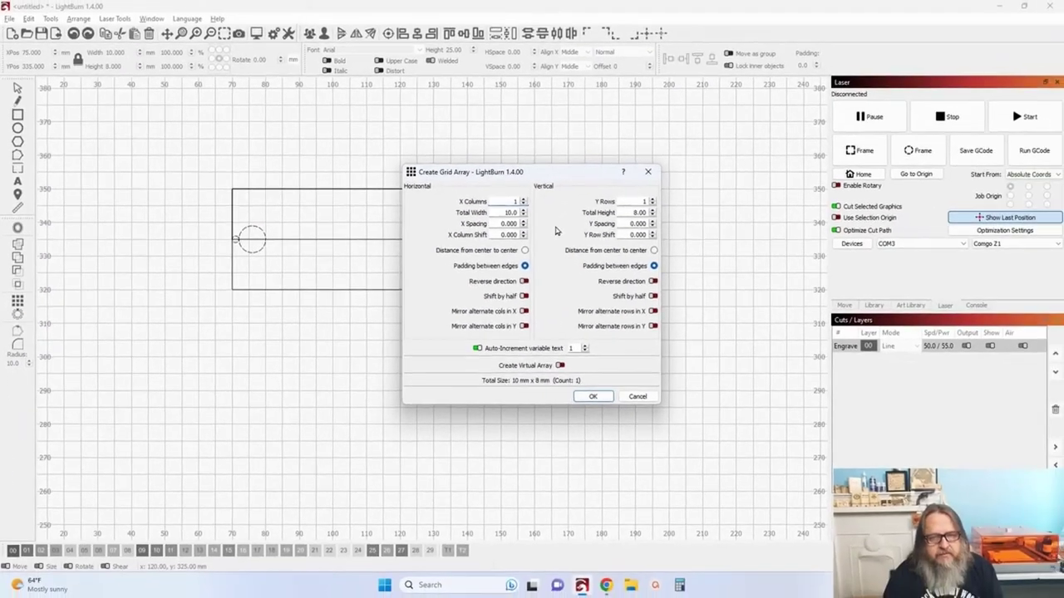
left_click_drag(526, 178, 677, 285)
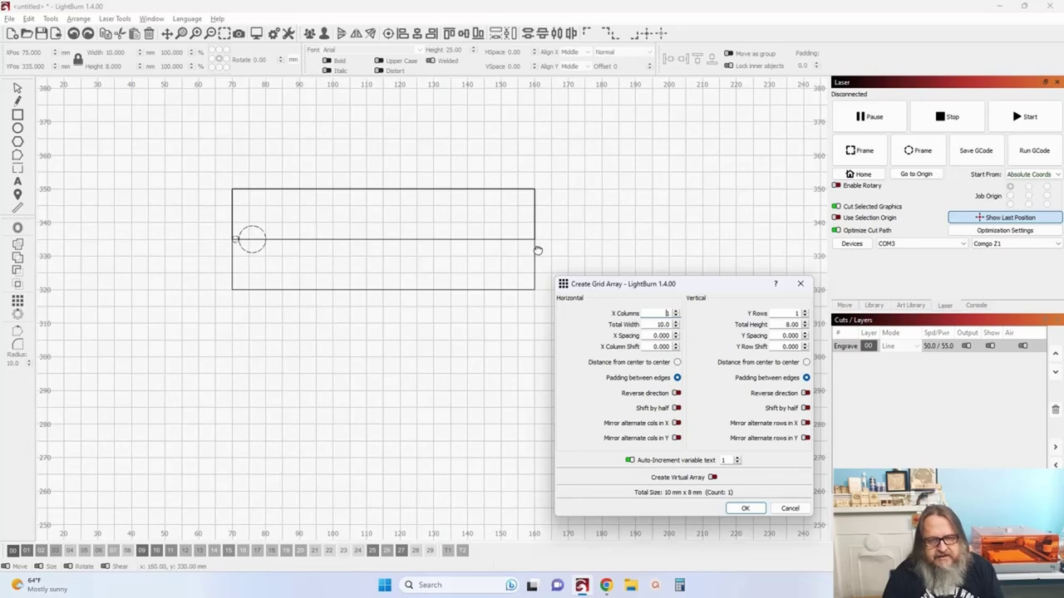
left_click(677, 311)
left_click(677, 312)
left_click(676, 311)
left_click(676, 311)
left_click(677, 312)
left_click(677, 312)
left_click(676, 312)
left_click(676, 313)
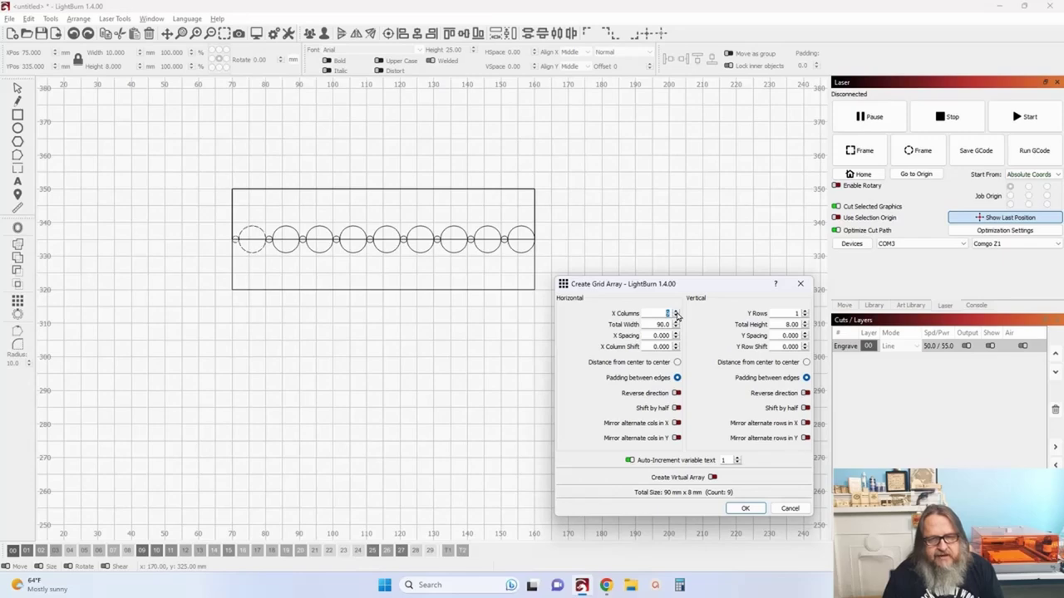
left_click(677, 312)
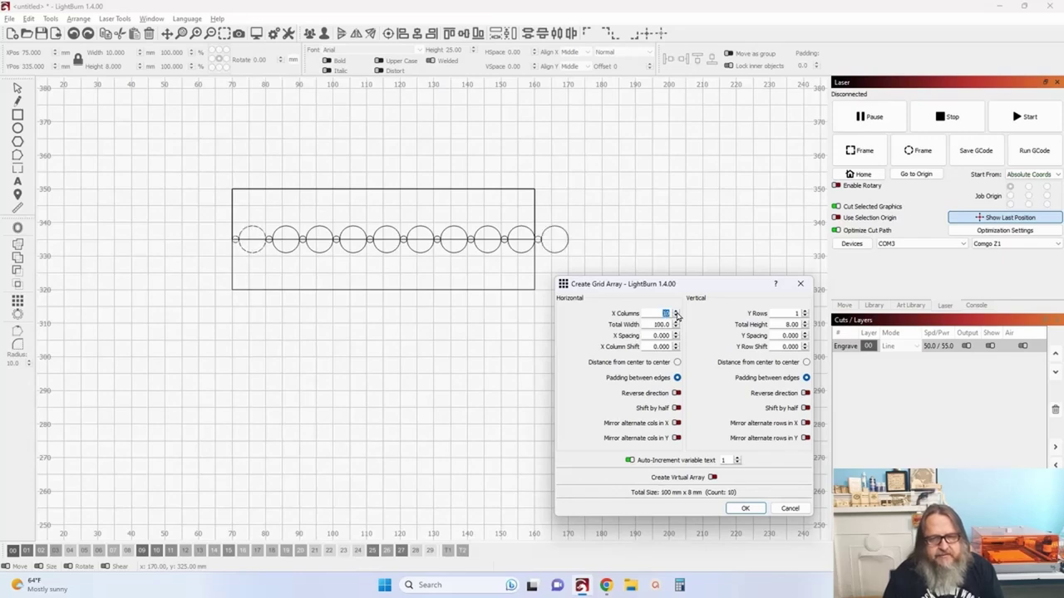
Step: Apply the ten-column array, giving 20 circles along the line from X 70 to 170 mm
left_click(745, 509)
left_click(649, 401)
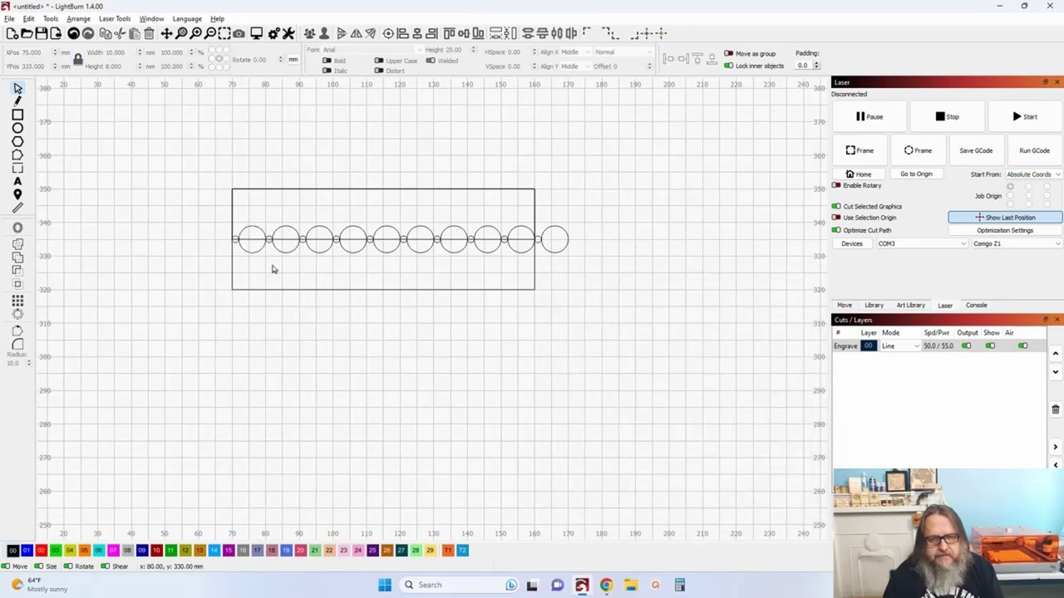
scroll(271, 266, "up", 4)
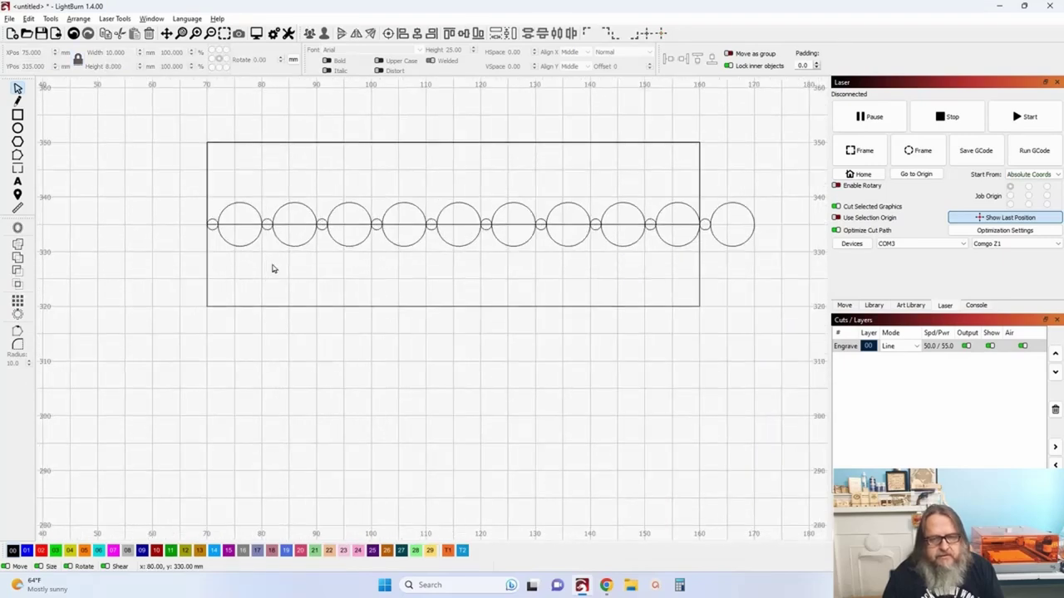
scroll(249, 287, "right", 3)
scroll(171, 291, "down", 3)
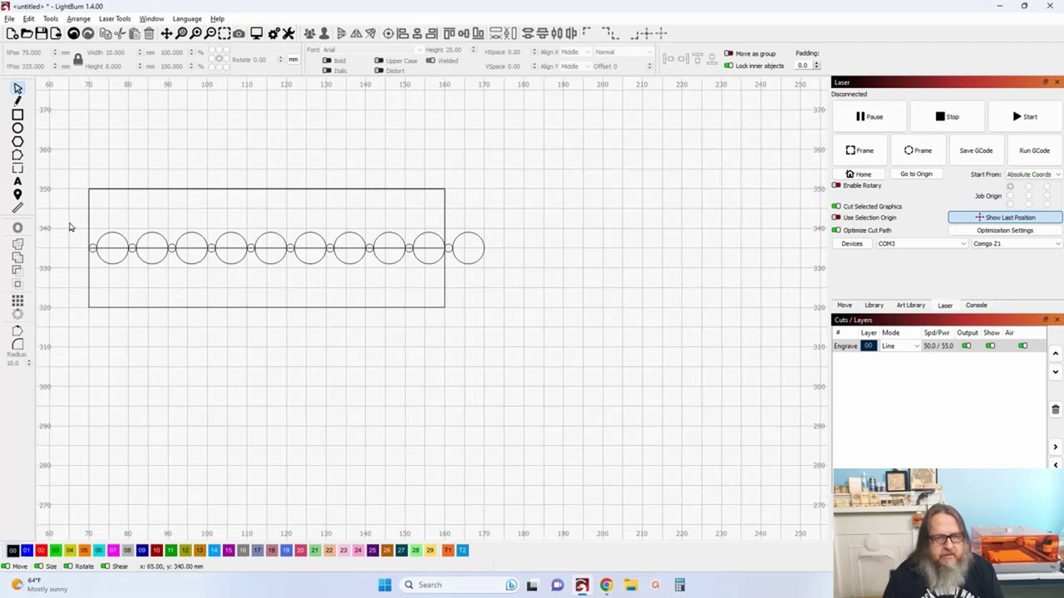
left_click_drag(70, 224, 506, 289)
left_click(268, 269)
scroll(105, 271, "up", 3)
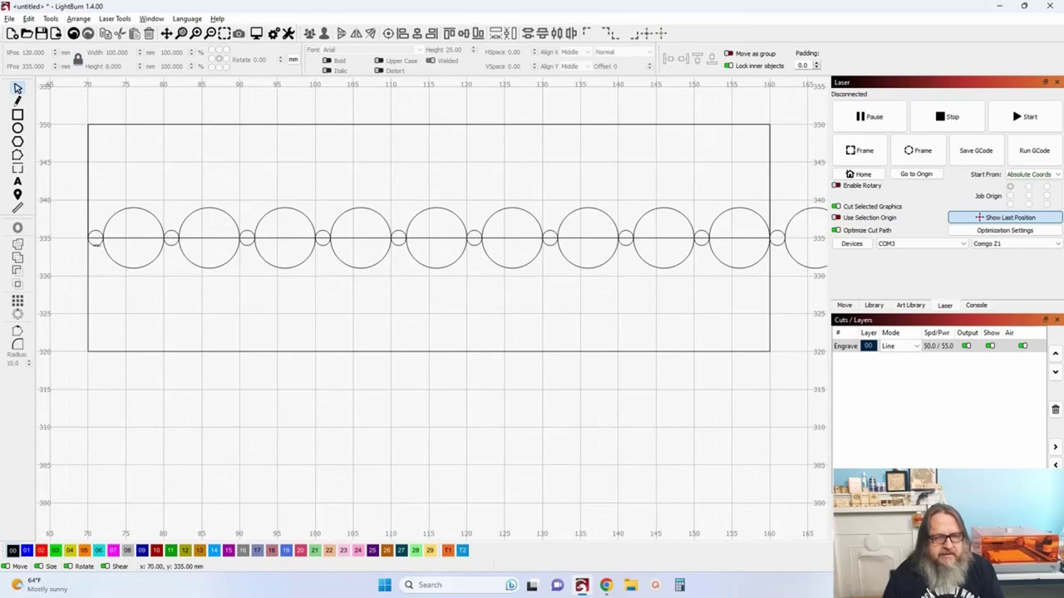
Step: Group all circles except the leftmost small one with Ctrl+G
left_click(94, 243)
left_click(95, 242)
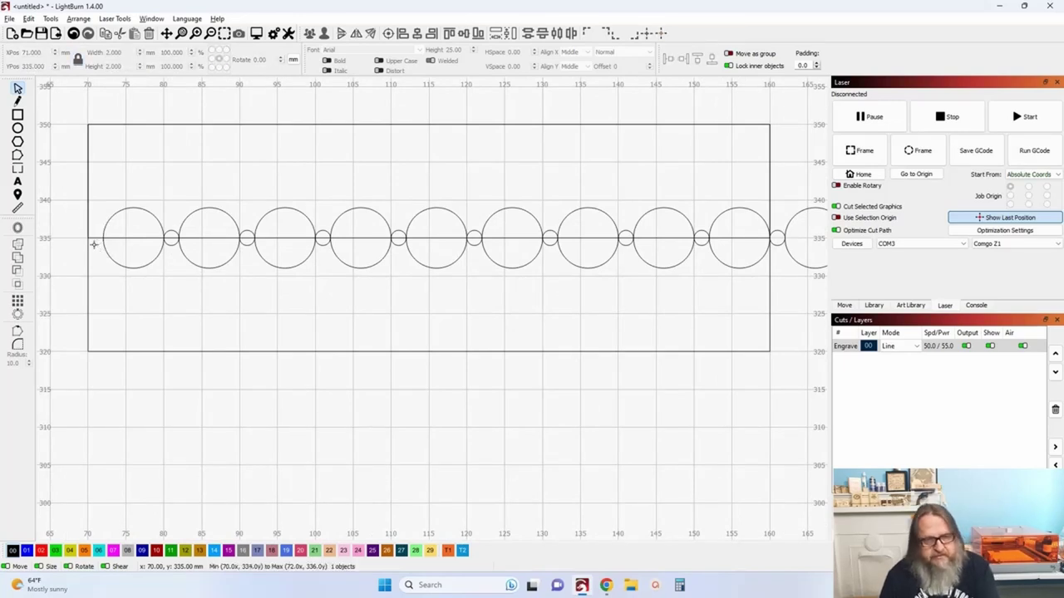
scroll(93, 241, "down", 4)
left_click_drag(77, 215, 514, 282)
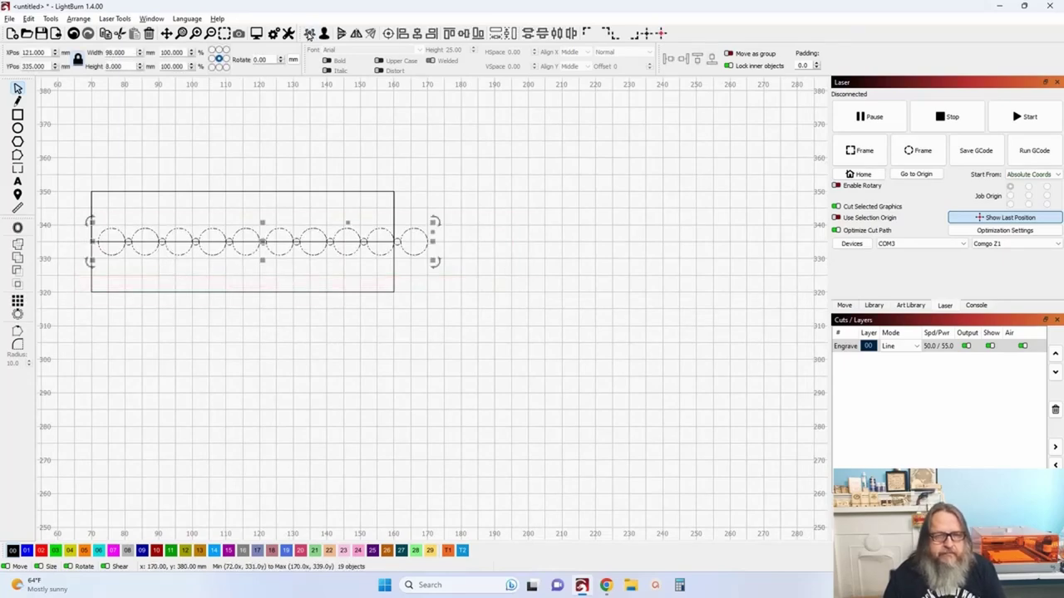
key("ctrl+g")
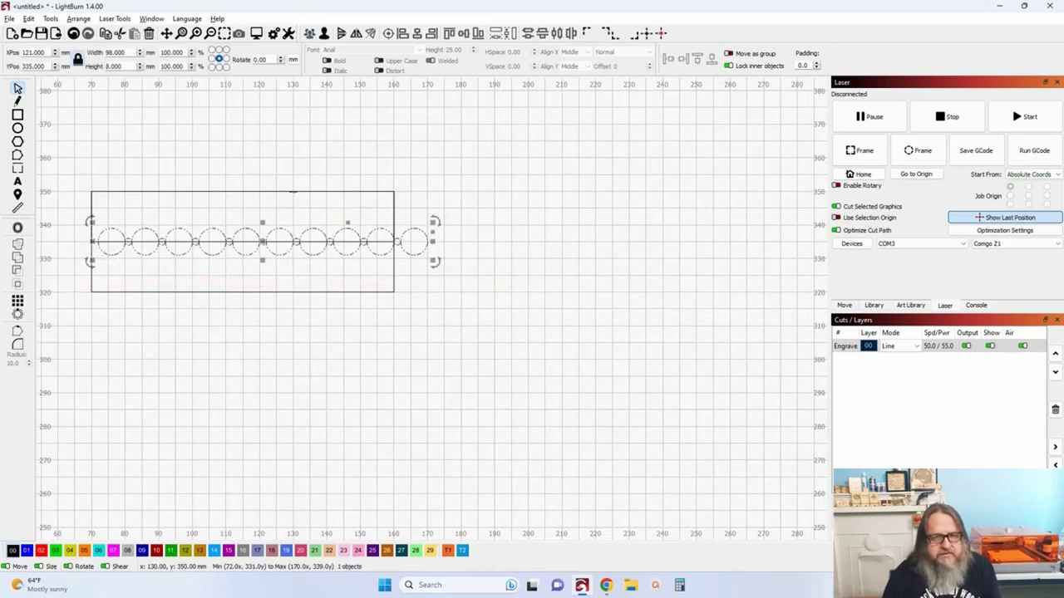
Step: Centre the grouped circle row horizontally on the rectangles at X 115
key("ctrl+a")
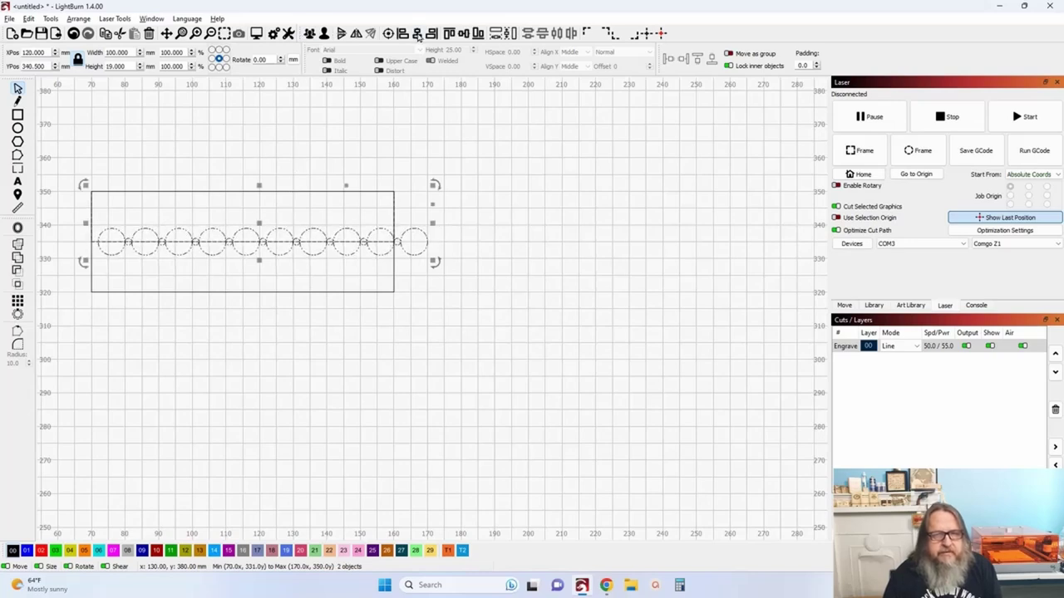
left_click(418, 37)
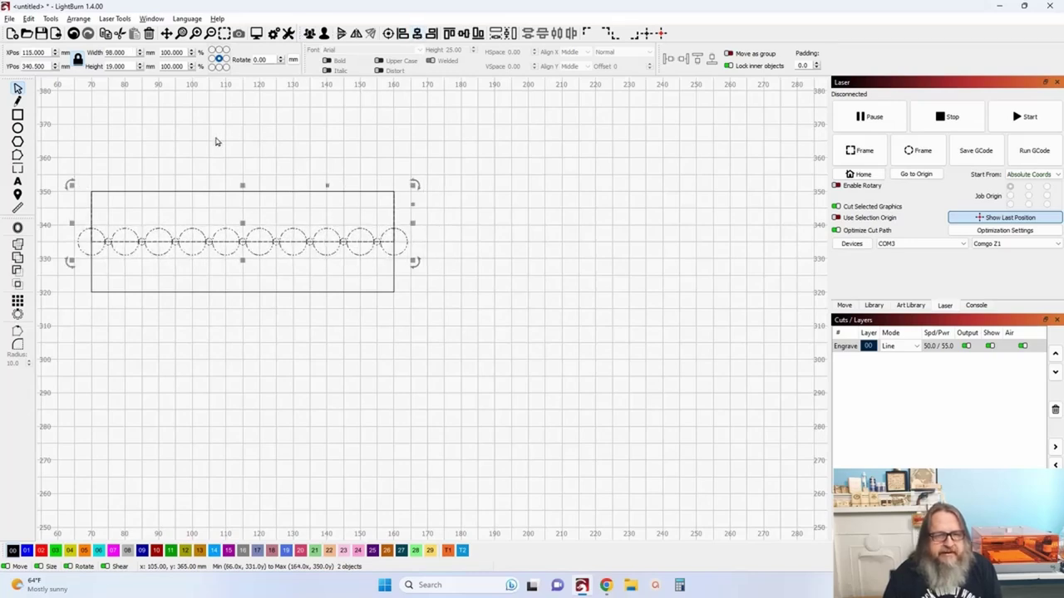
left_click_drag(158, 145, 283, 147)
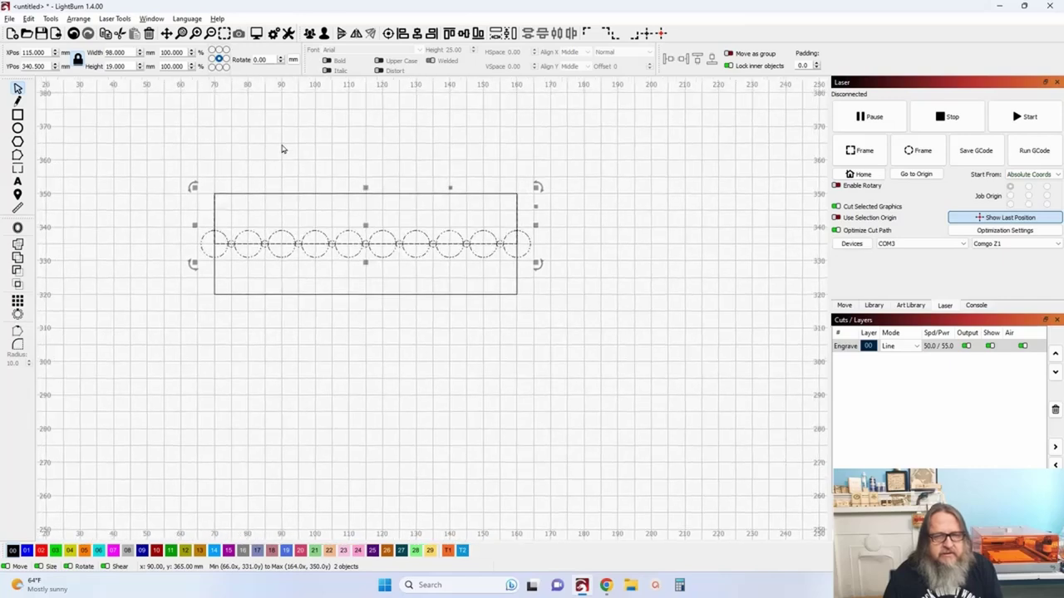
left_click(290, 157)
left_click(313, 261)
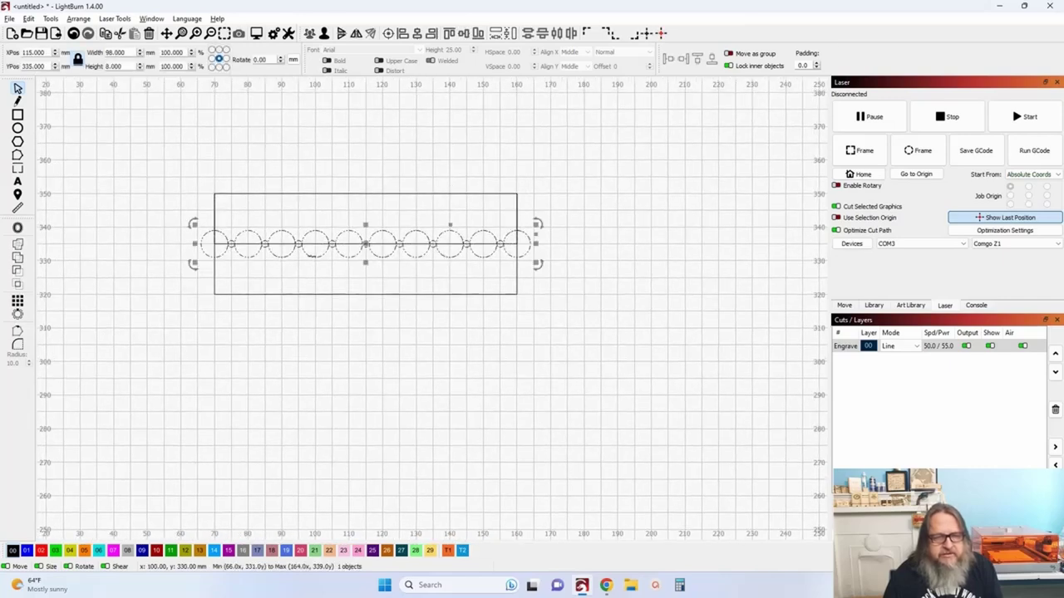
Step: Select the row of large circles and group them
left_click(351, 152)
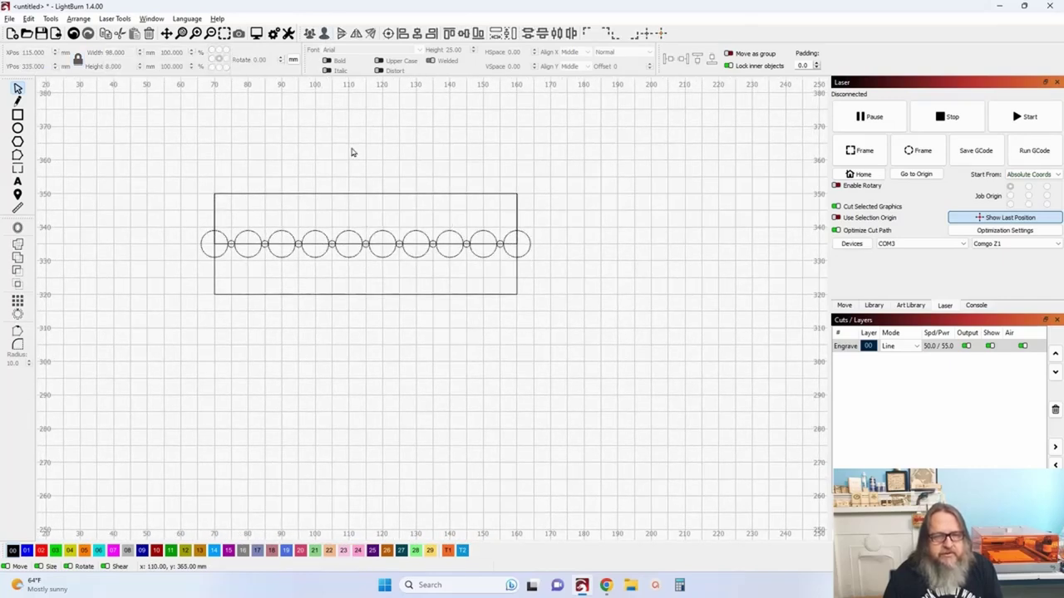
left_click_drag(513, 279, 587, 271)
scroll(585, 271, "up", 3)
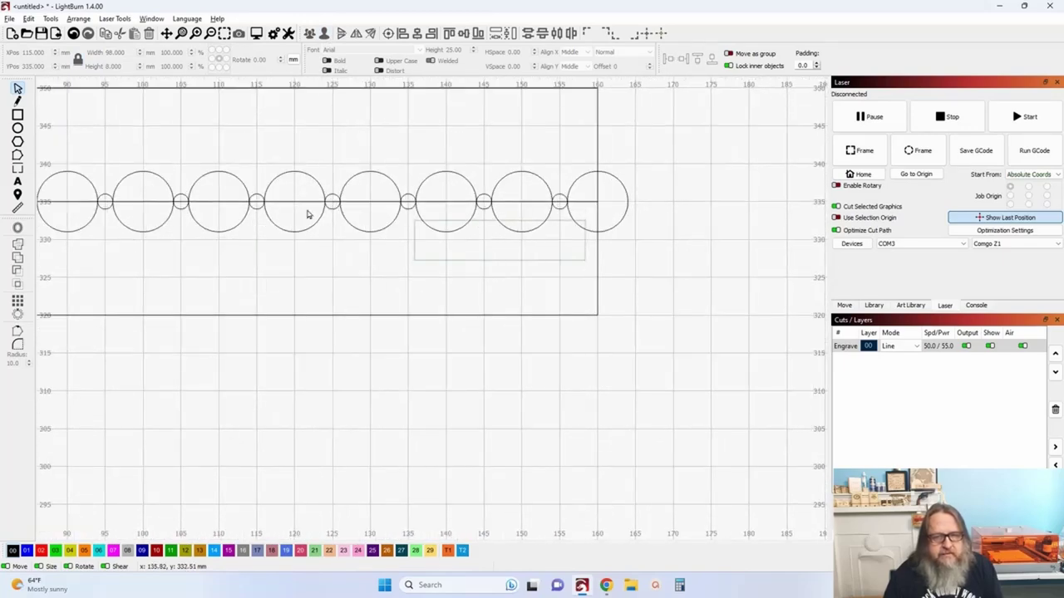
scroll(48, 214, "left", 5)
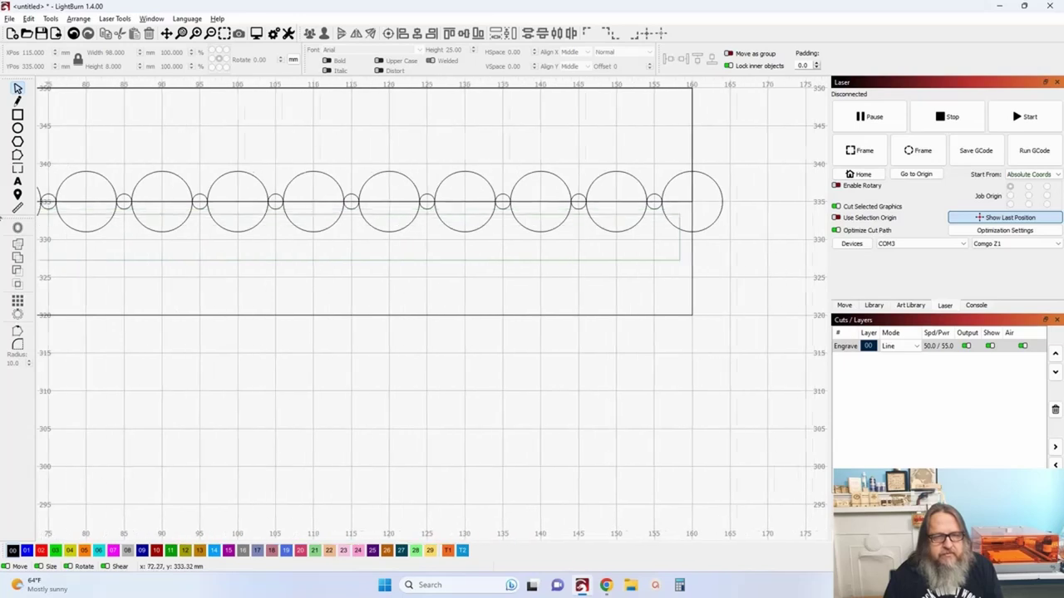
scroll(38, 228, "left", 1)
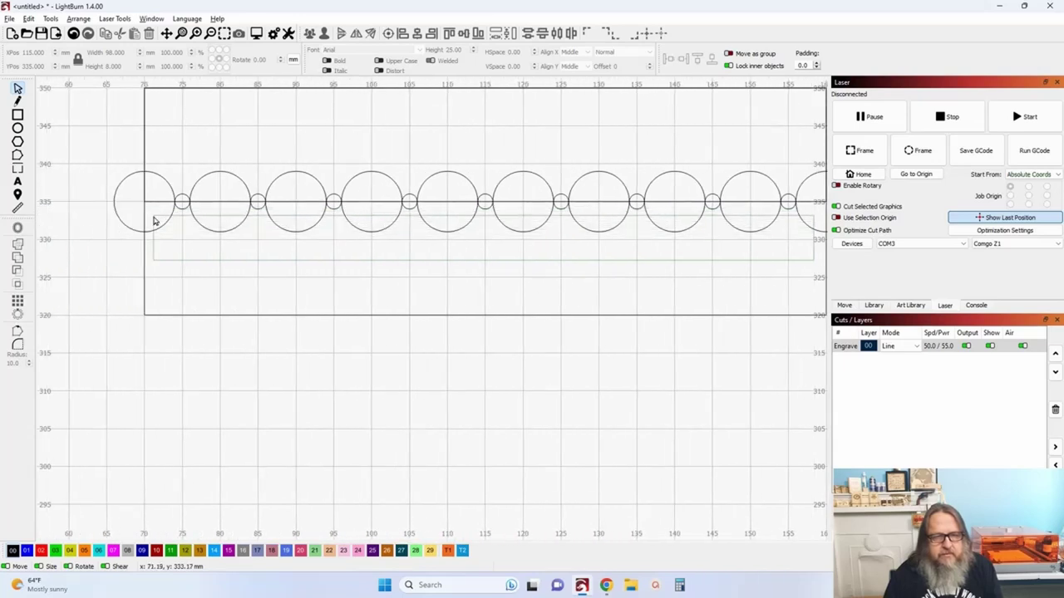
left_click(154, 226)
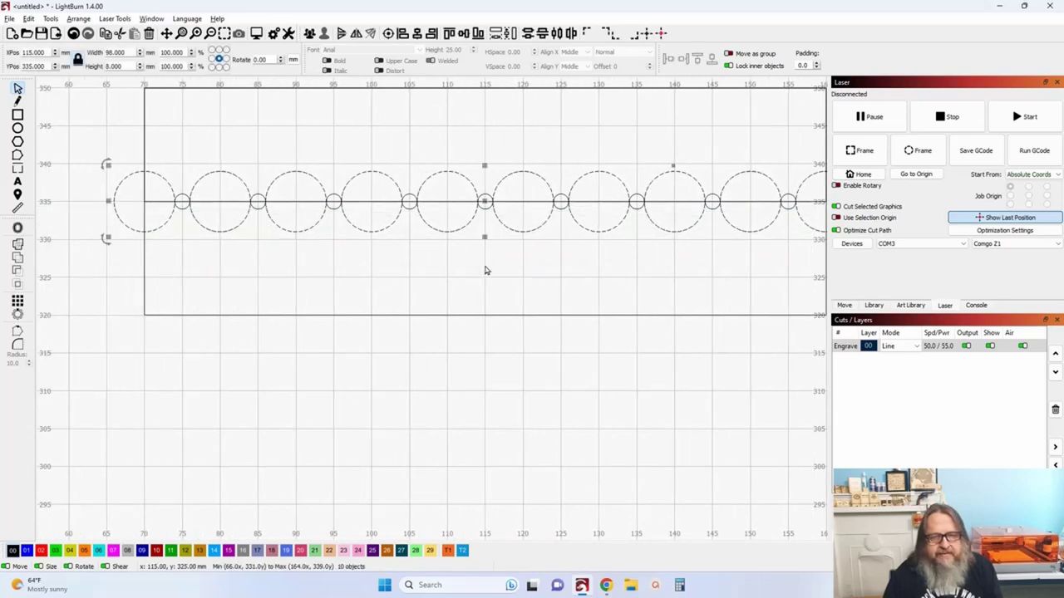
left_click_drag(487, 269, 374, 264)
scroll(374, 265, "down", 2)
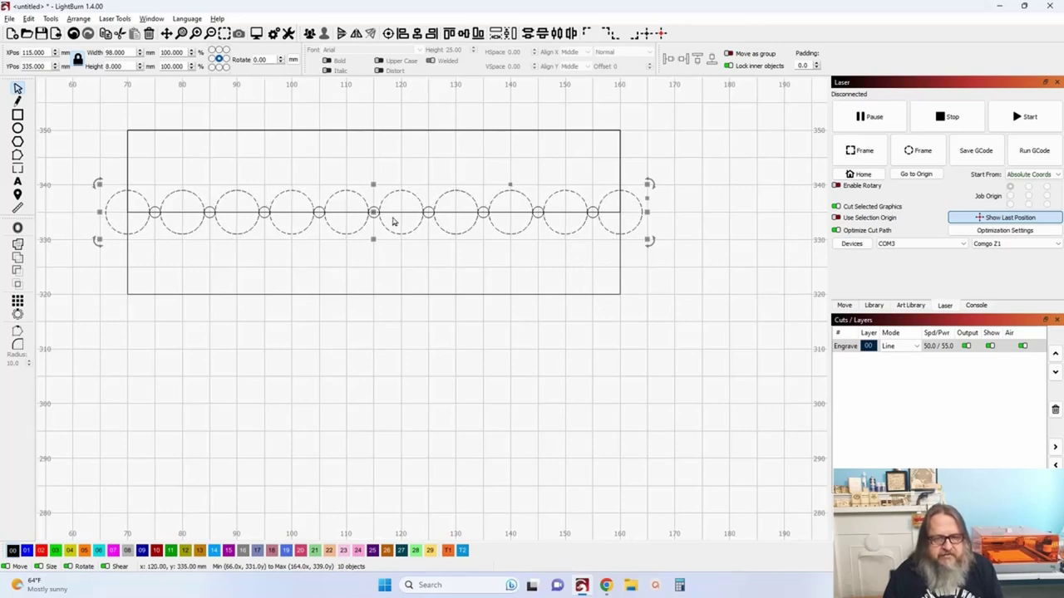
left_click(309, 33)
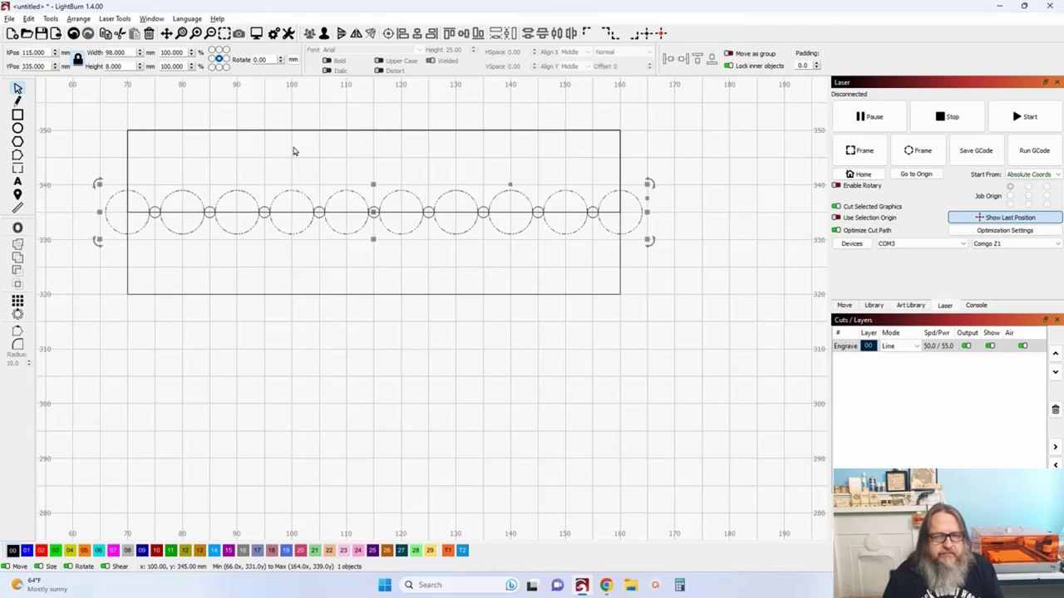
Step: Subtract the large circles from the upper rectangle to cut arched scallops along its bottom
left_click(343, 254)
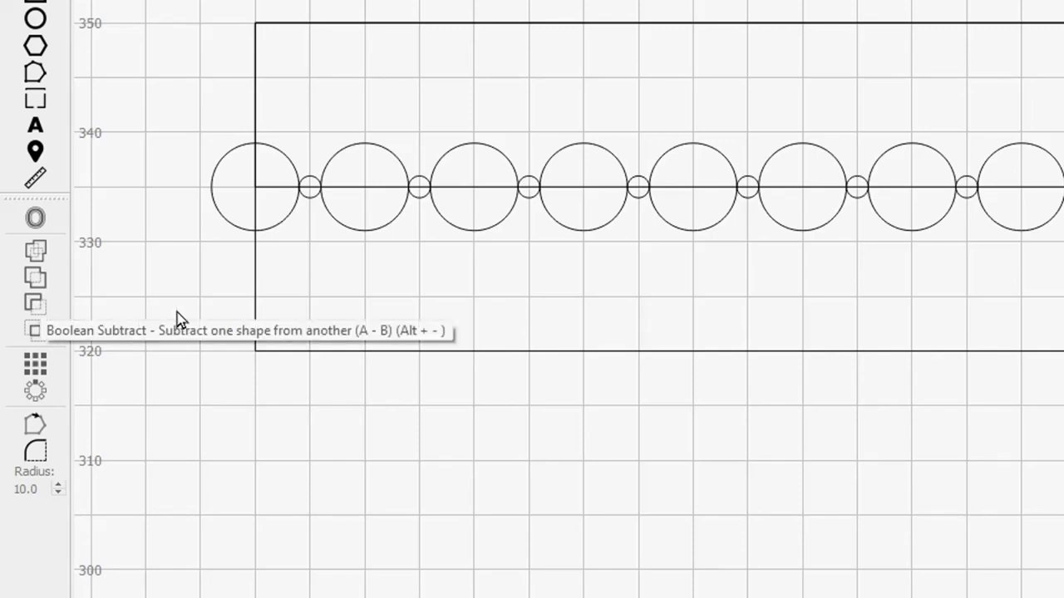
left_click(475, 187)
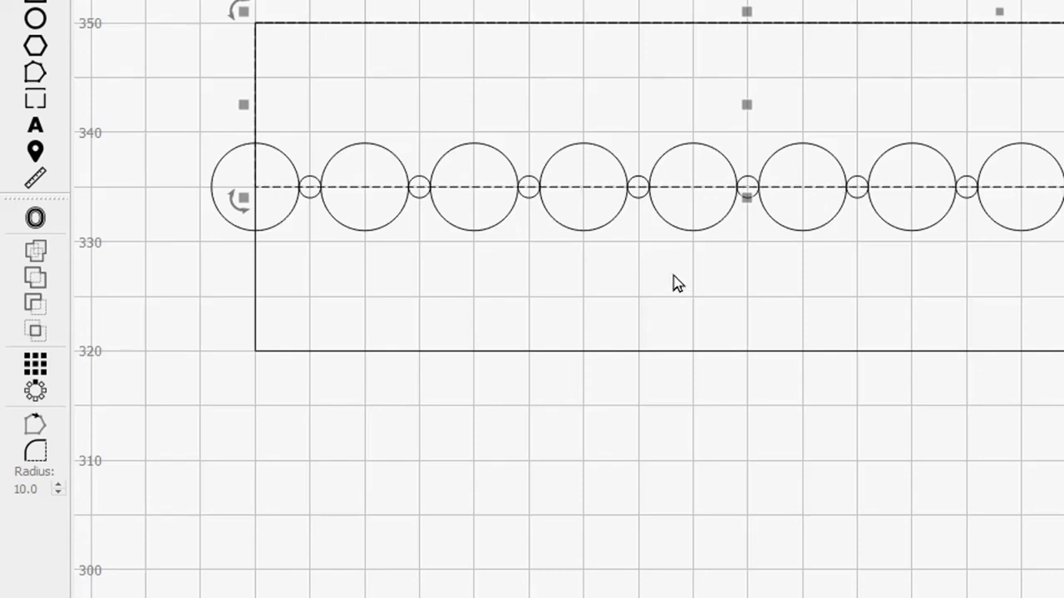
left_click(585, 231, "shift")
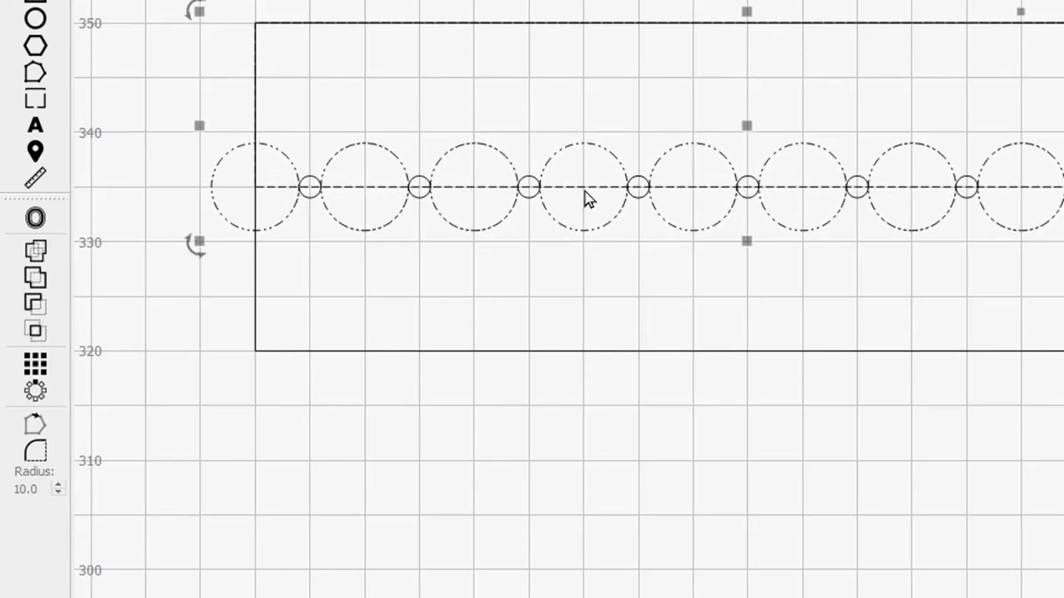
left_click(34, 307)
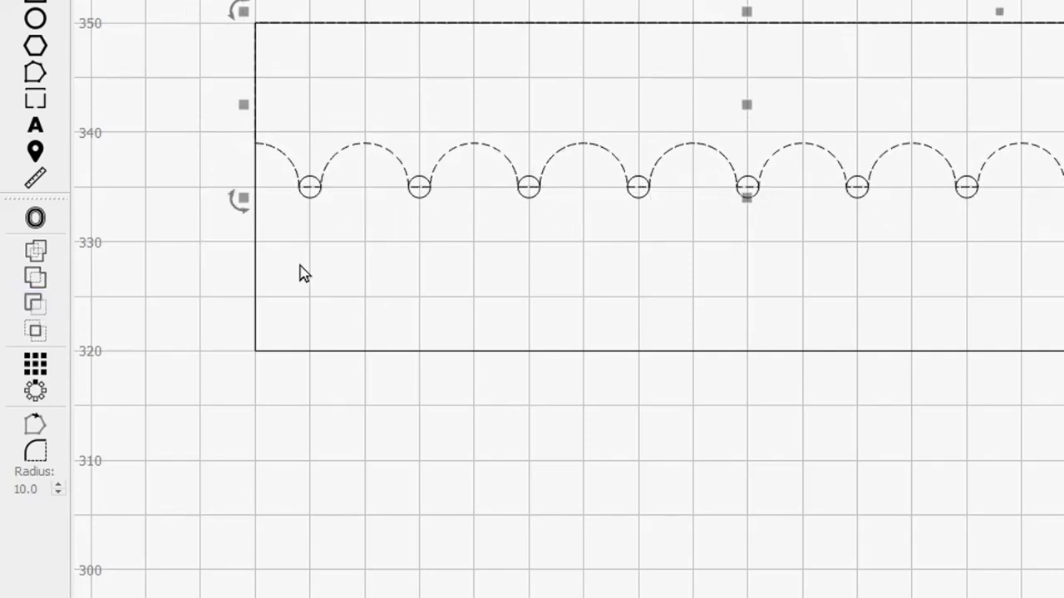
Step: Union the small circles with the scalloped edge so each arch join ends in a rounded drip
left_click(686, 255)
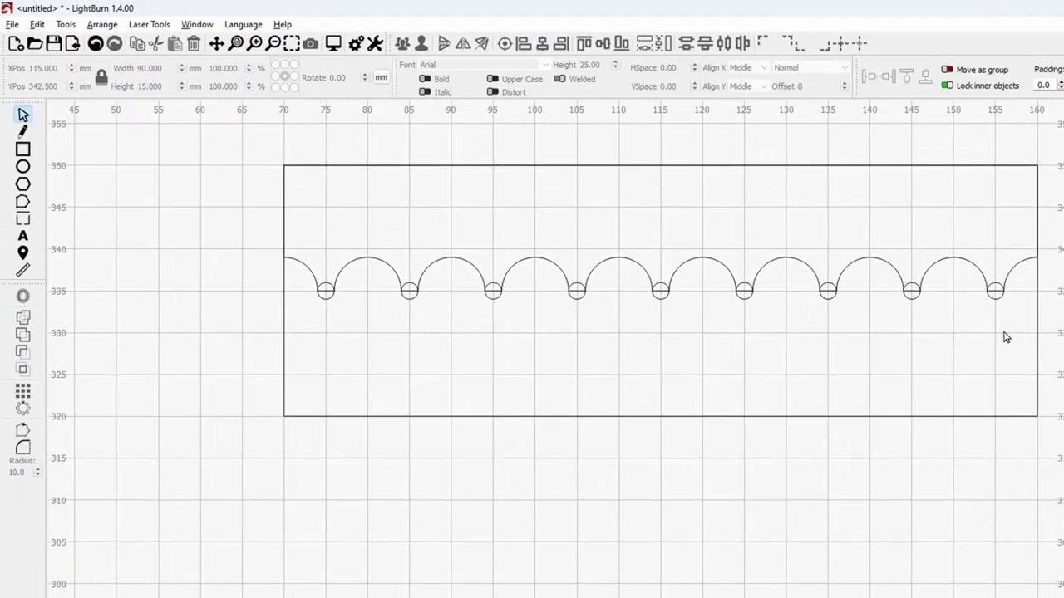
left_click_drag(1003, 330, 318, 302)
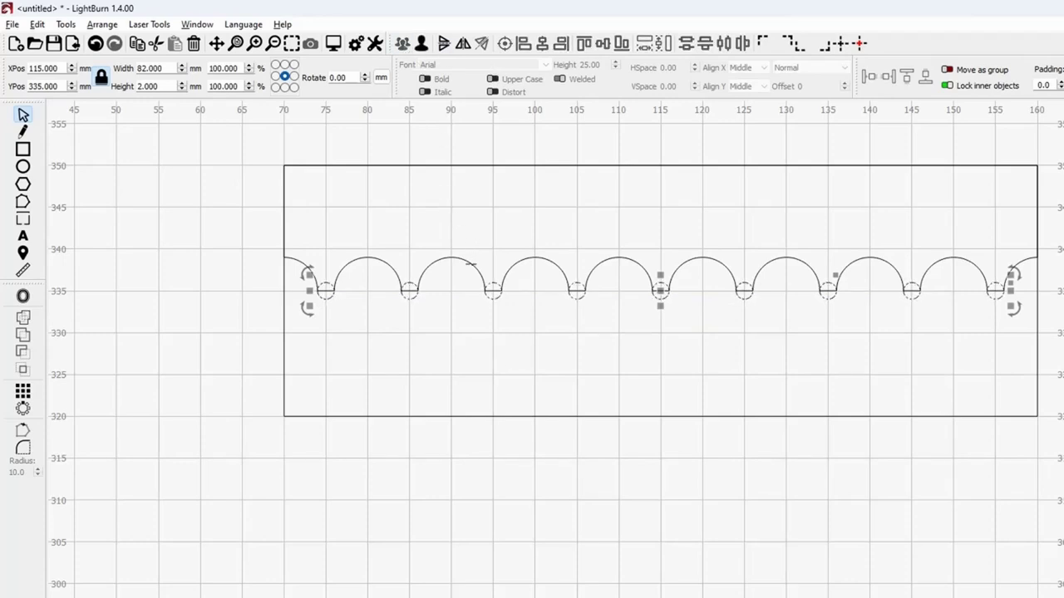
left_click(471, 265)
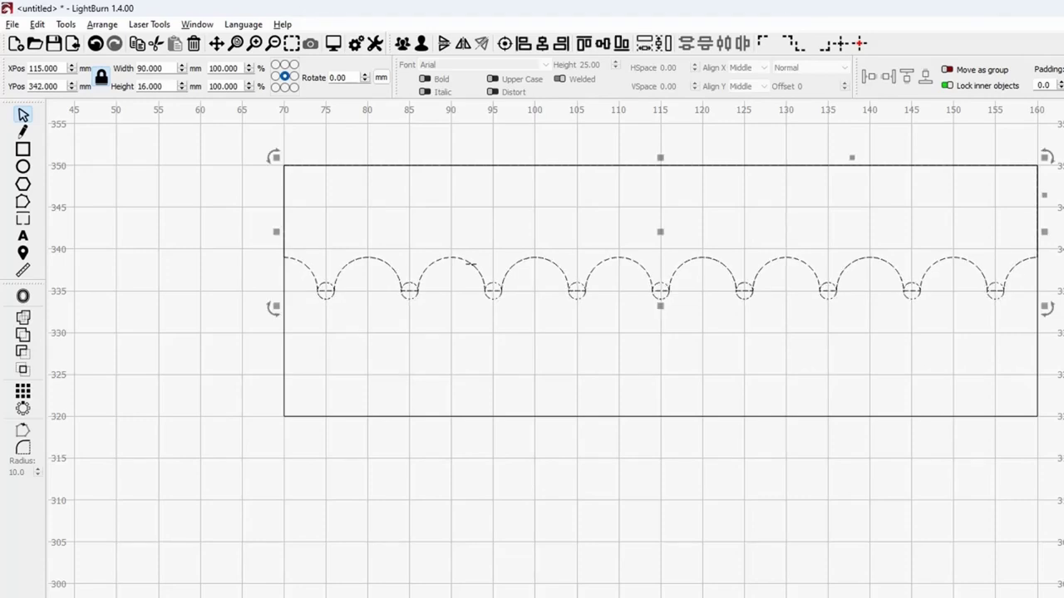
left_click(24, 337)
left_click(162, 335)
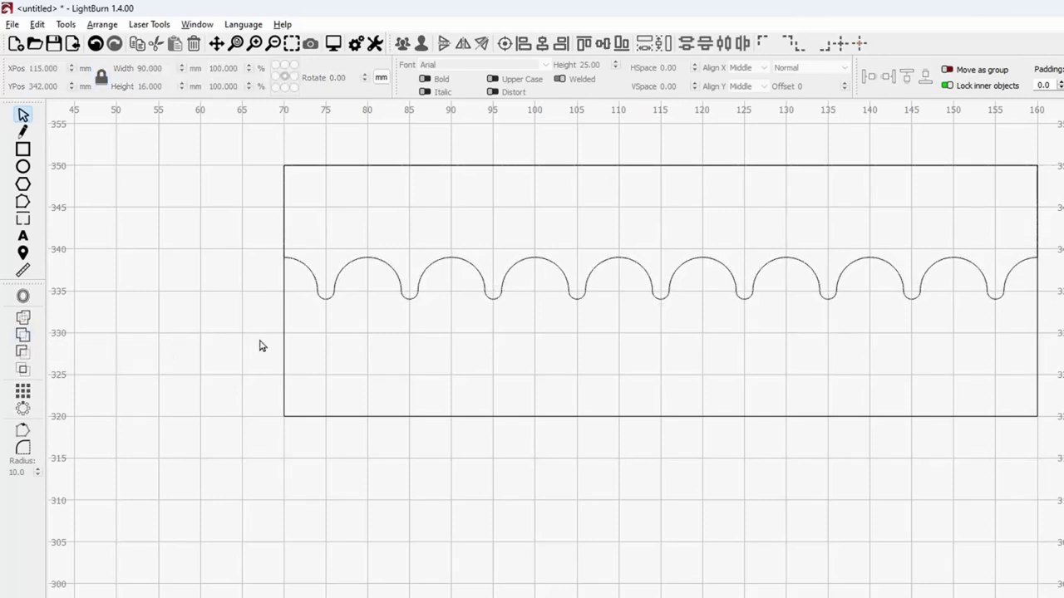
scroll(260, 346, "down", 1)
scroll(260, 346, "down", 1)
scroll(299, 466, "down", 1)
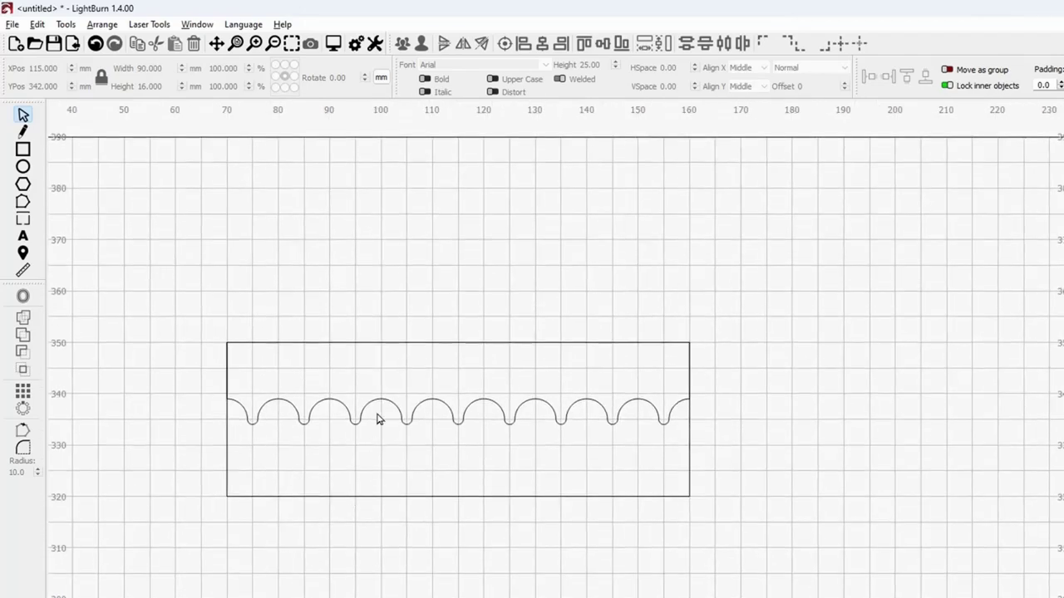
scroll(376, 418, "down", 1)
scroll(268, 567, "up", 3)
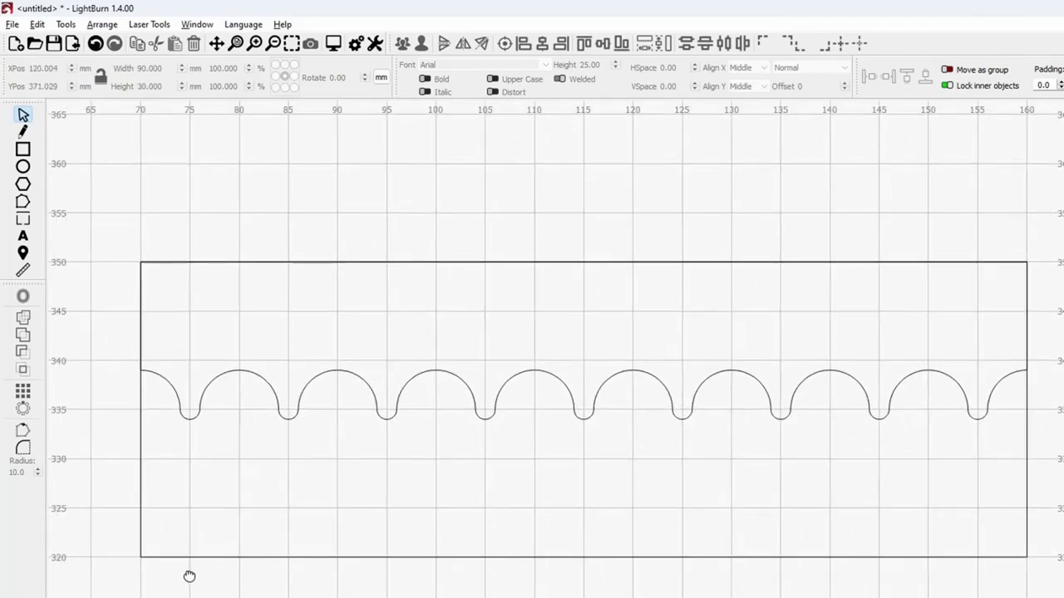
Step: Fillet the upper band's top-left and top-right corners with a 2.5 mm radius
left_click(203, 571)
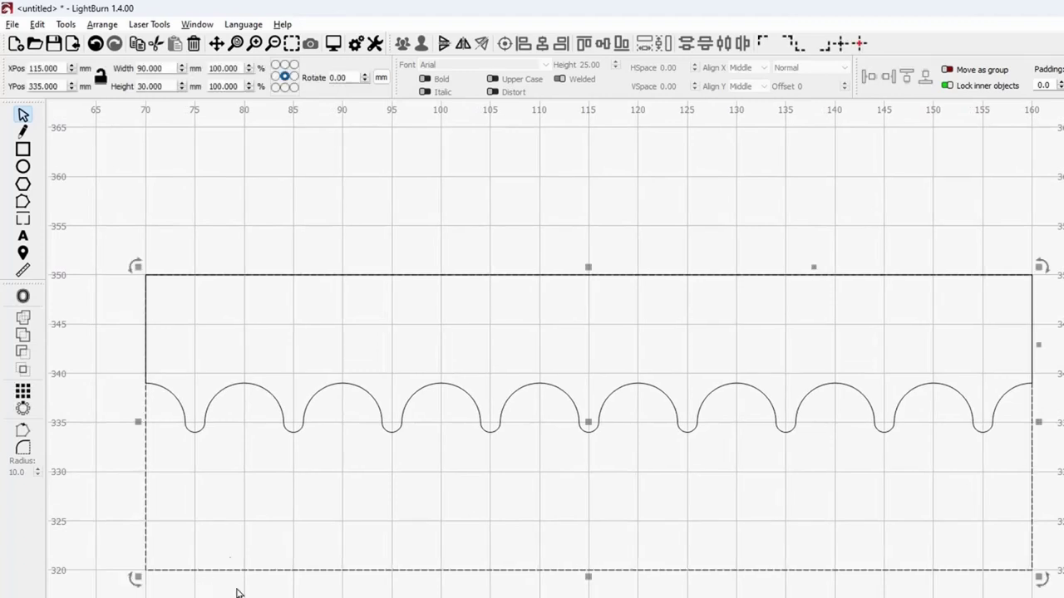
left_click(25, 448)
double_click(17, 472)
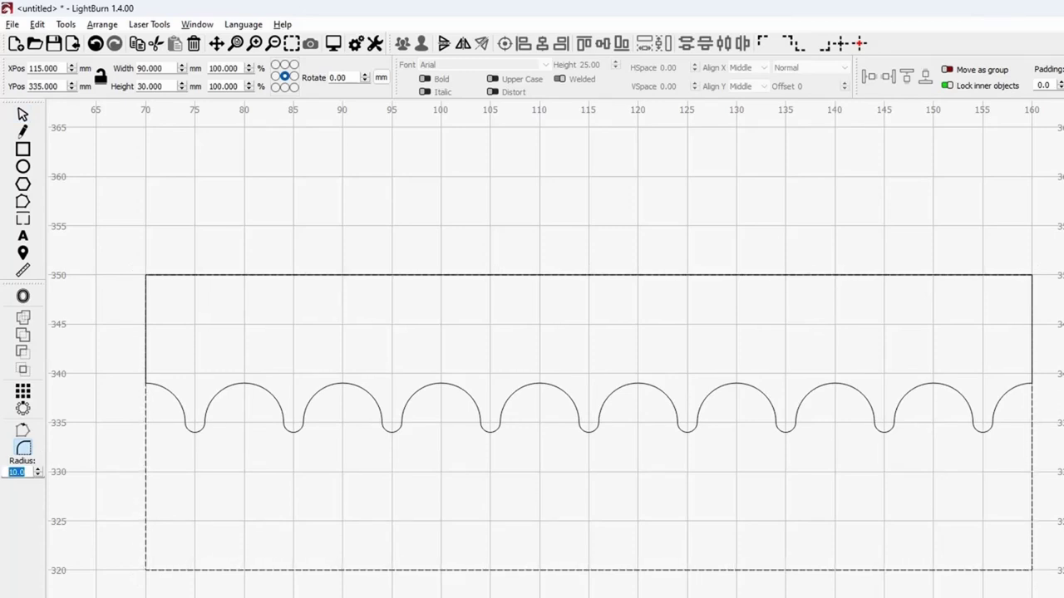
type("2.5")
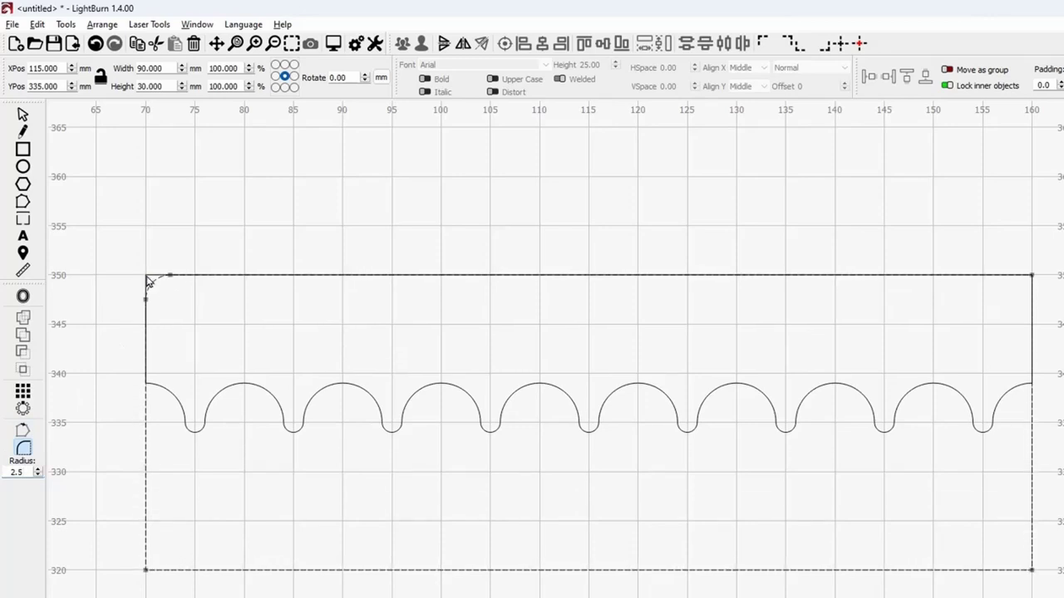
left_click(147, 280)
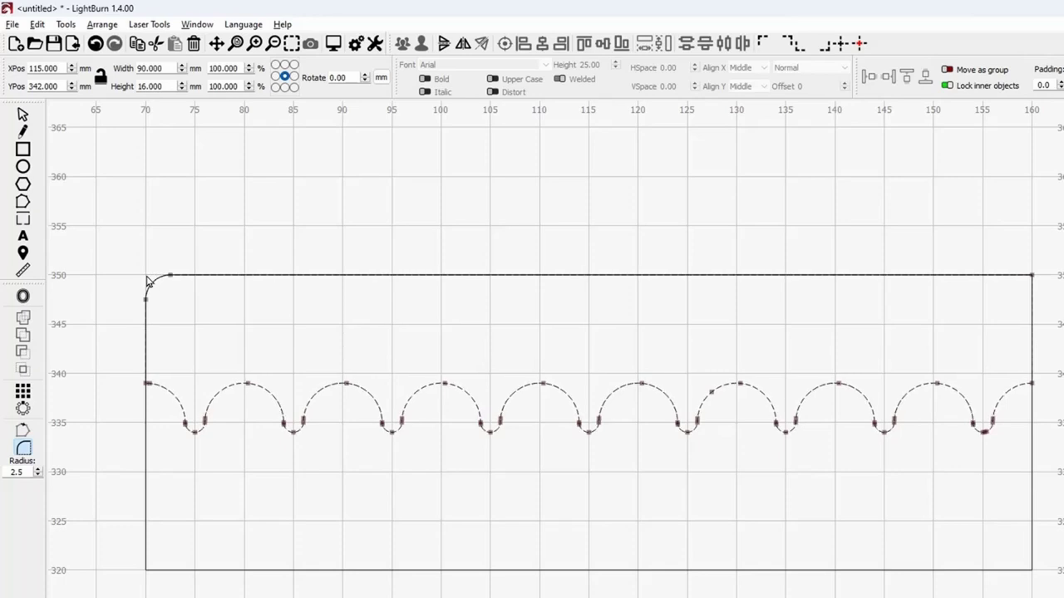
scroll(549, 315, "down", 1)
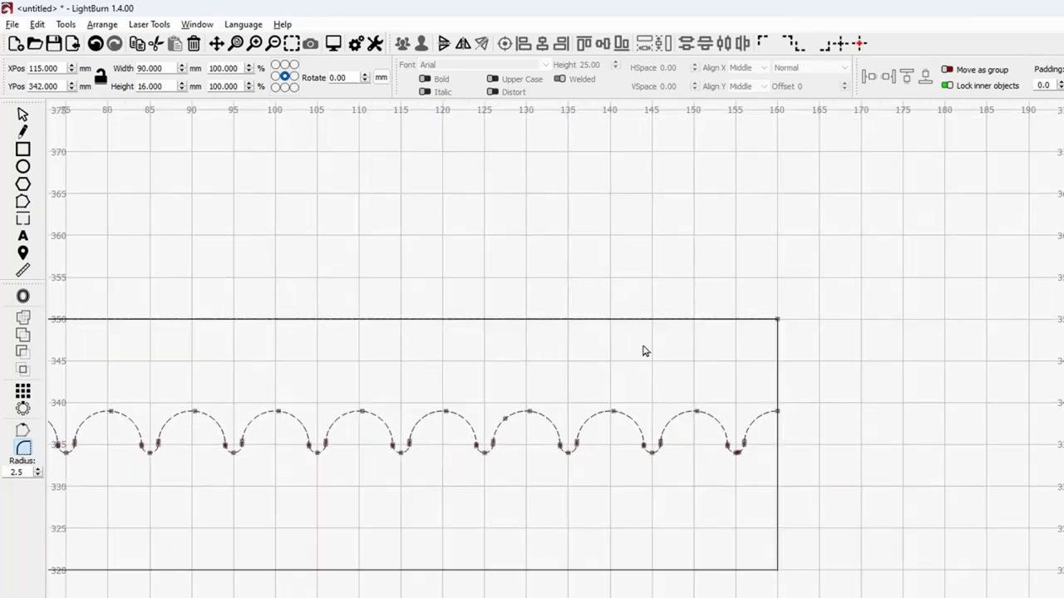
left_click(776, 320)
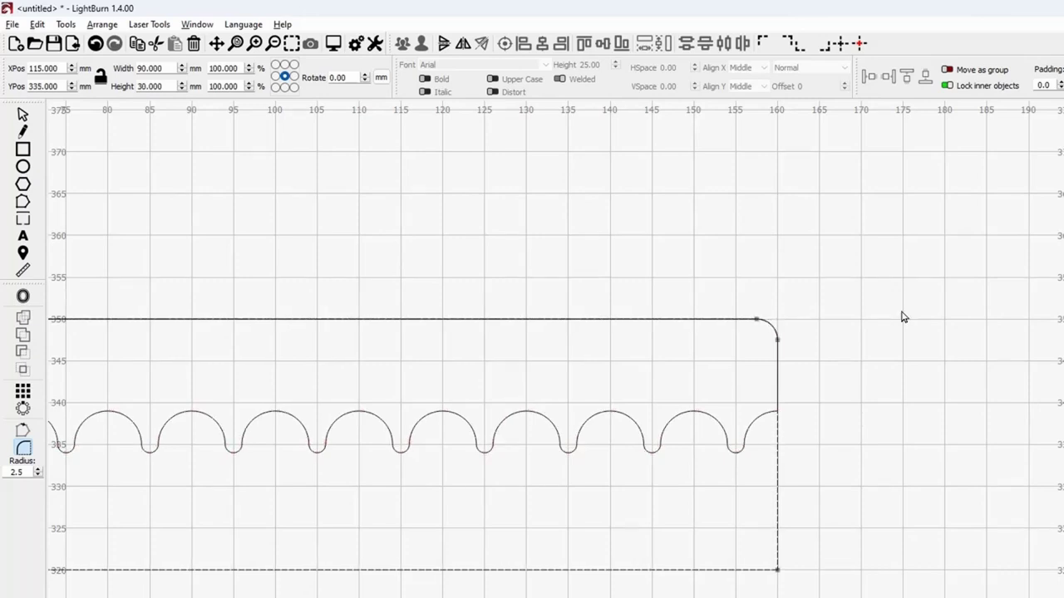
scroll(916, 349, "down", 1)
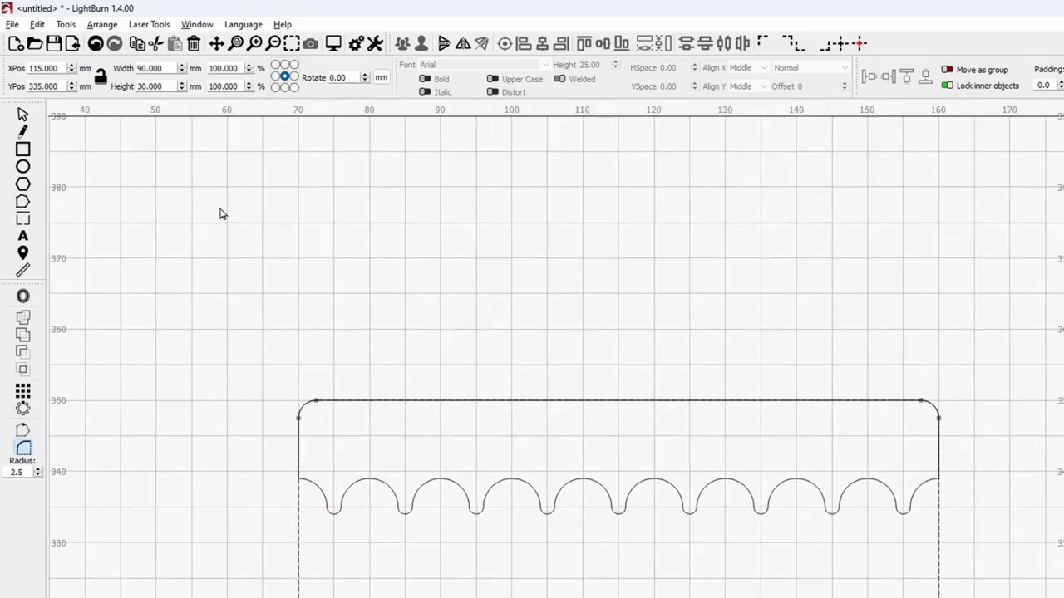
Step: Marquee-select the whole rectangle and drip-edge design
left_click(22, 116)
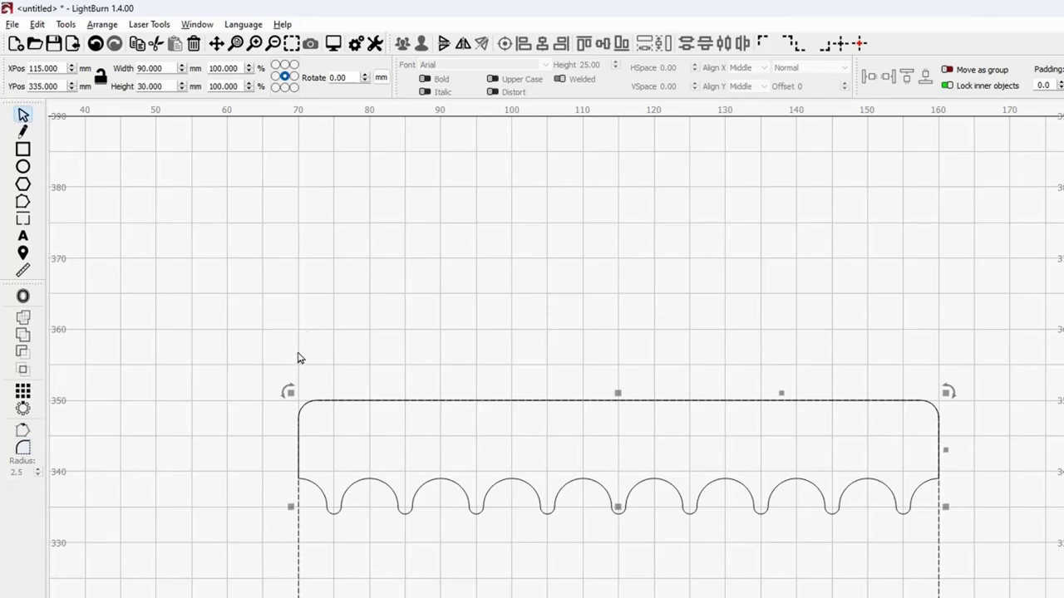
scroll(278, 477, "down", 1)
scroll(91, 396, "down", 2)
left_click(129, 326)
left_click_drag(143, 295, 752, 597)
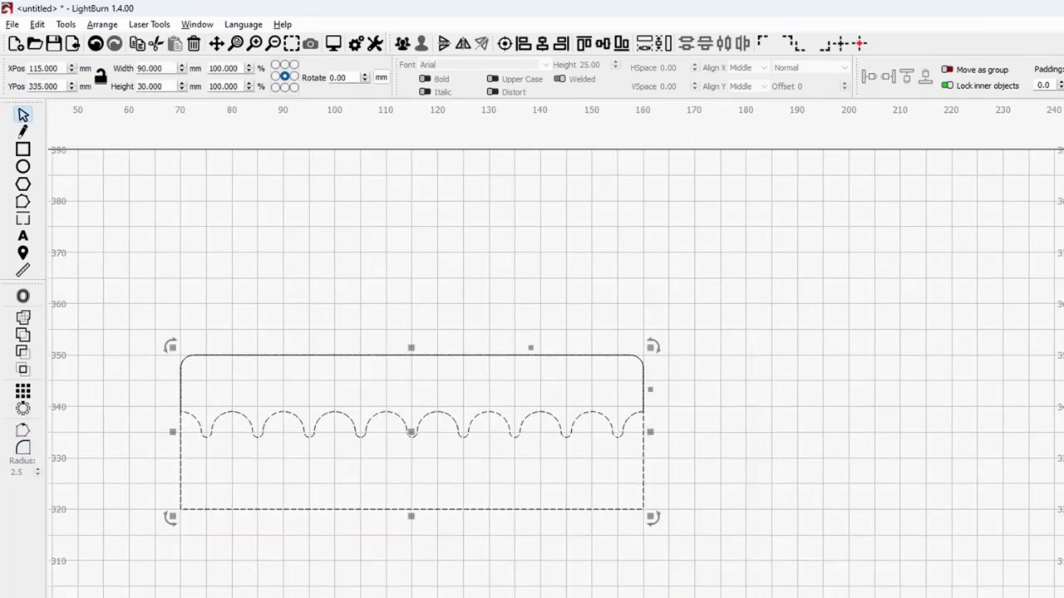
Step: Duplicate the cake tier and place the copy above the original
key("ctrl+d")
left_click_drag(410, 465, 410, 280)
left_click(758, 422)
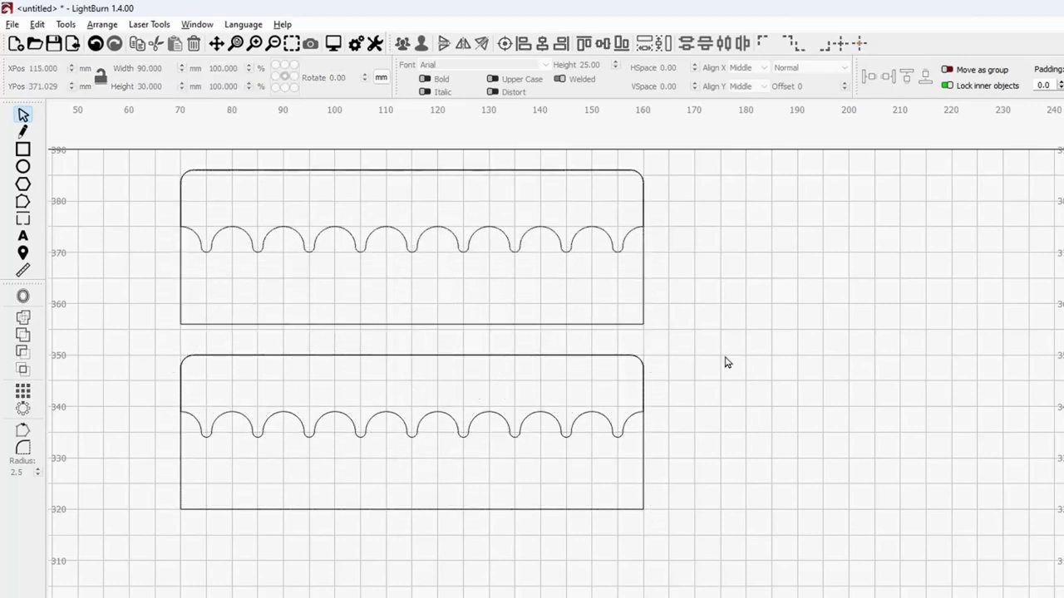
Step: Narrow the copy's top rectangle to 63 mm wide
left_click(618, 324)
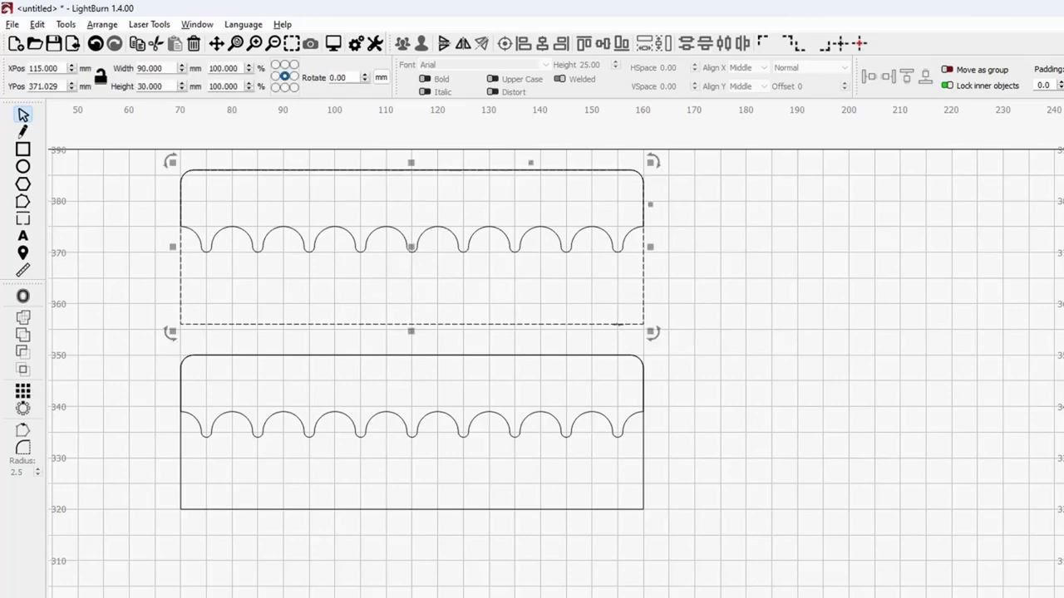
left_click(246, 73)
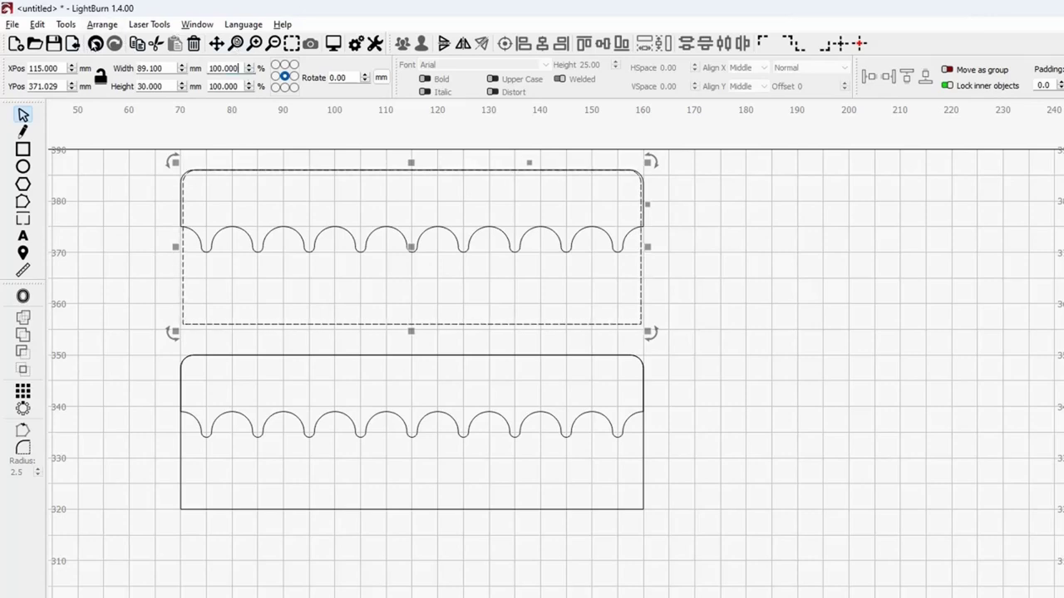
left_click(95, 43)
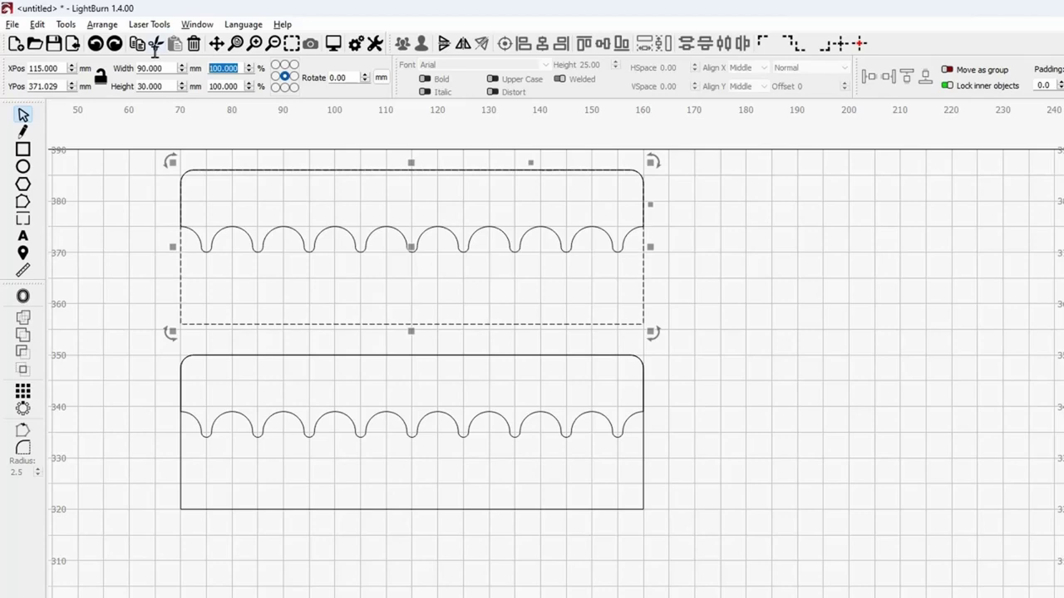
type("71.")
type("0")
key("Return")
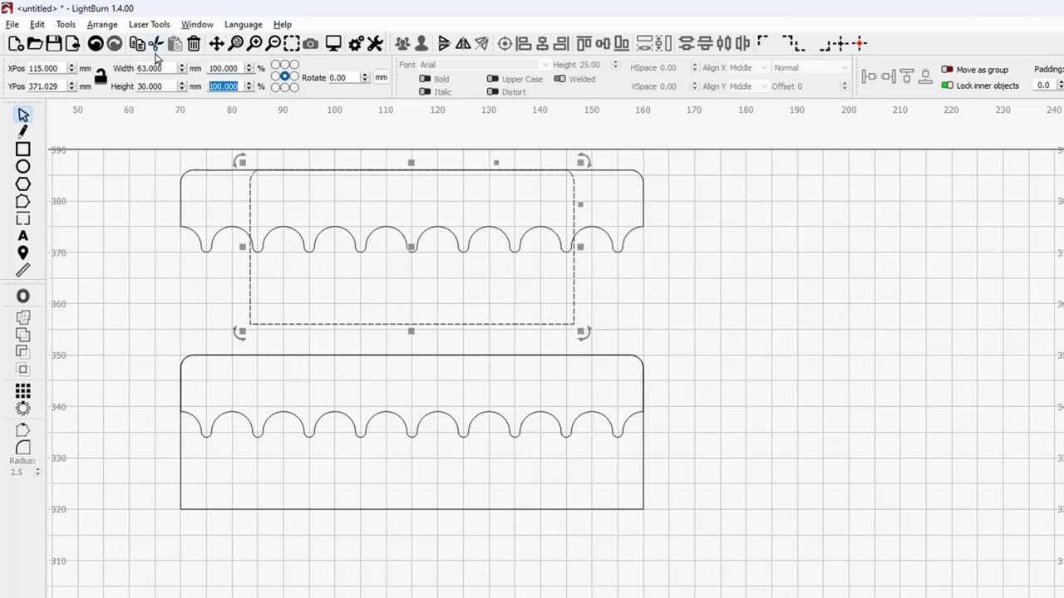
left_click(669, 306)
Step: Shift the copy's drip edge 5 mm right to X 120
left_click(611, 245)
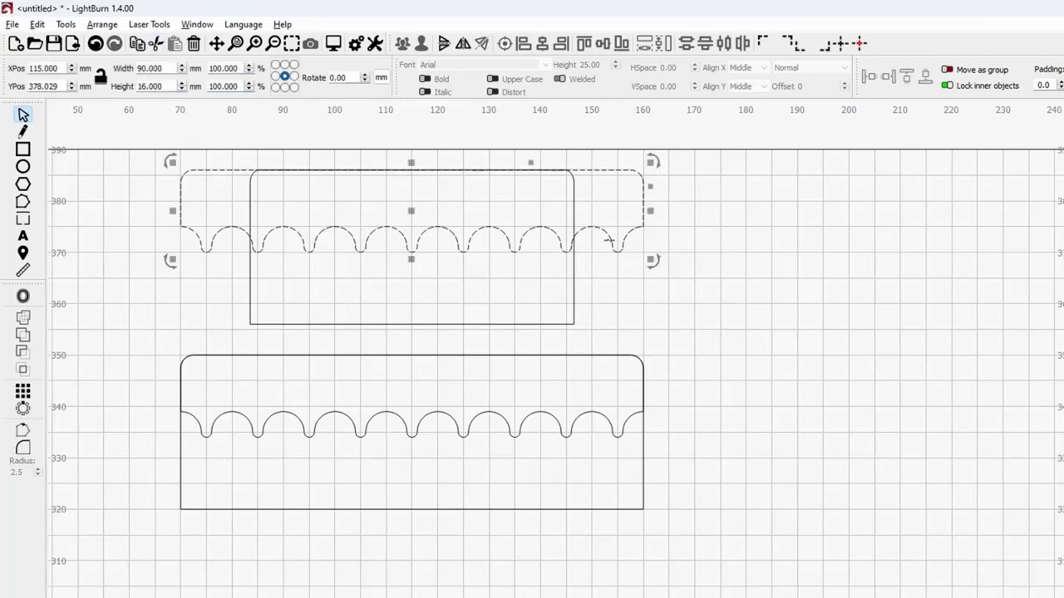
key("Right")
key("Right")
key("Right")
key("Right")
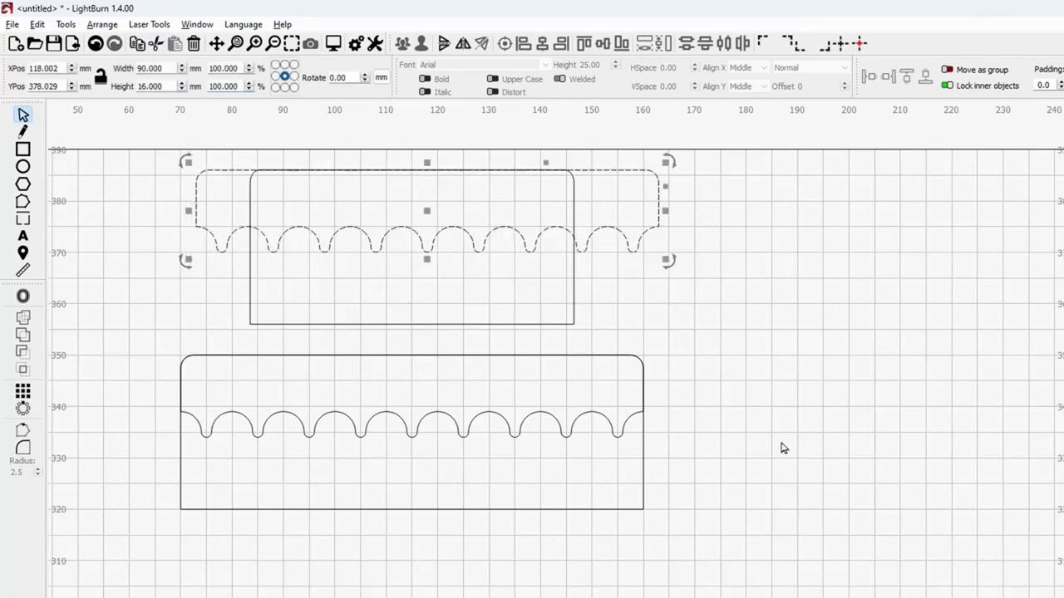
key("Right")
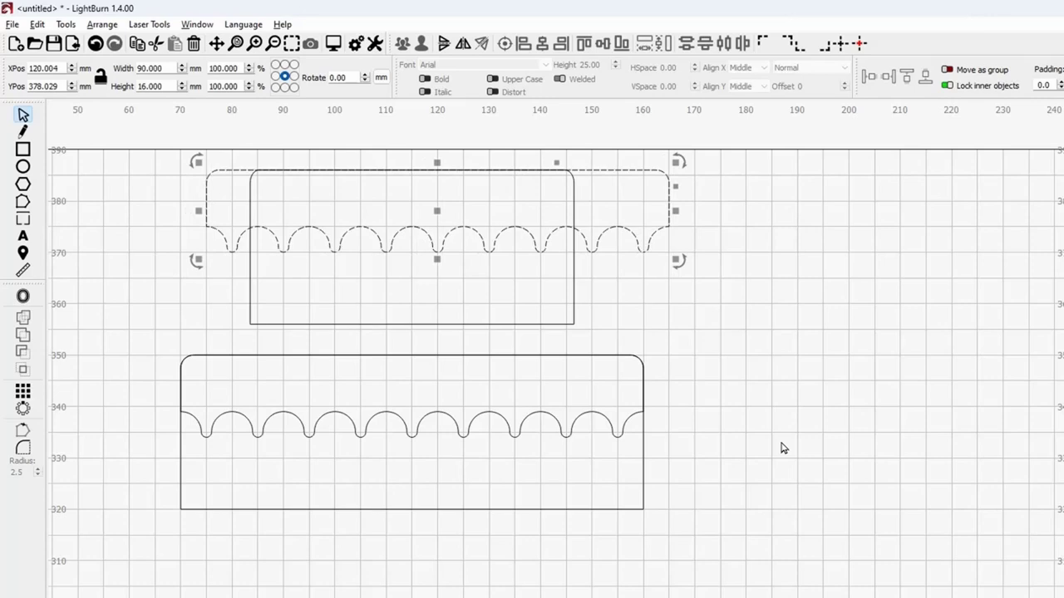
Step: Intersect the narrowed rectangle with its drip edge, leaving a 63 × 16 mm drip band
left_click(550, 324)
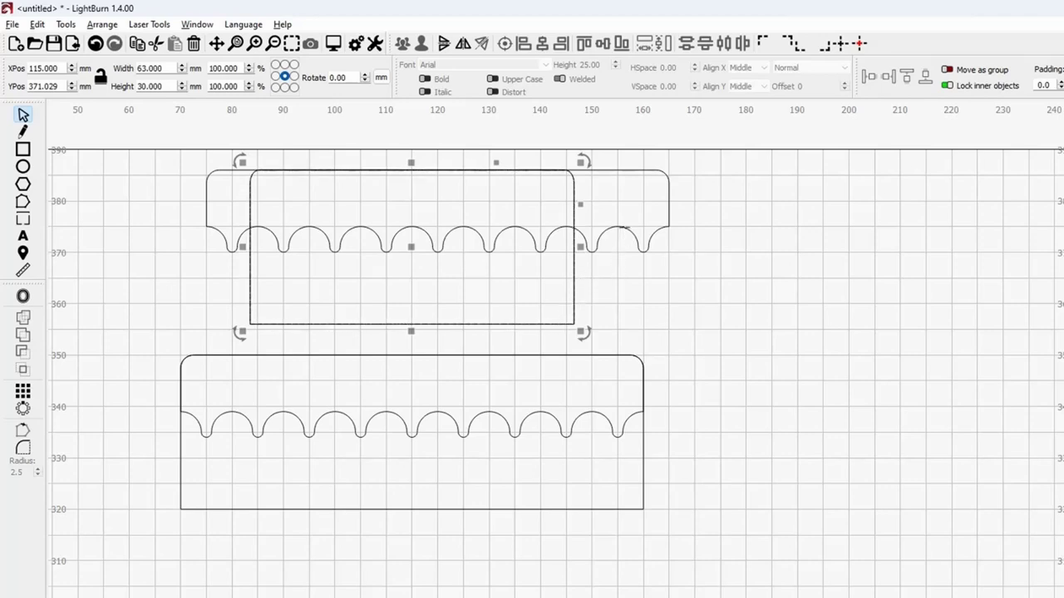
left_click(625, 226, "shift")
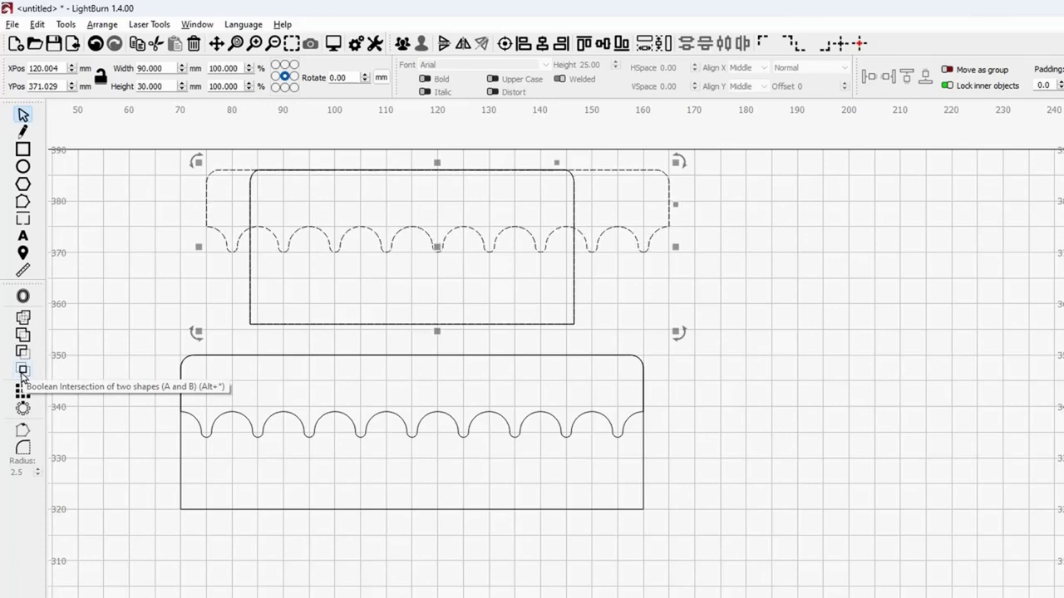
left_click(22, 371)
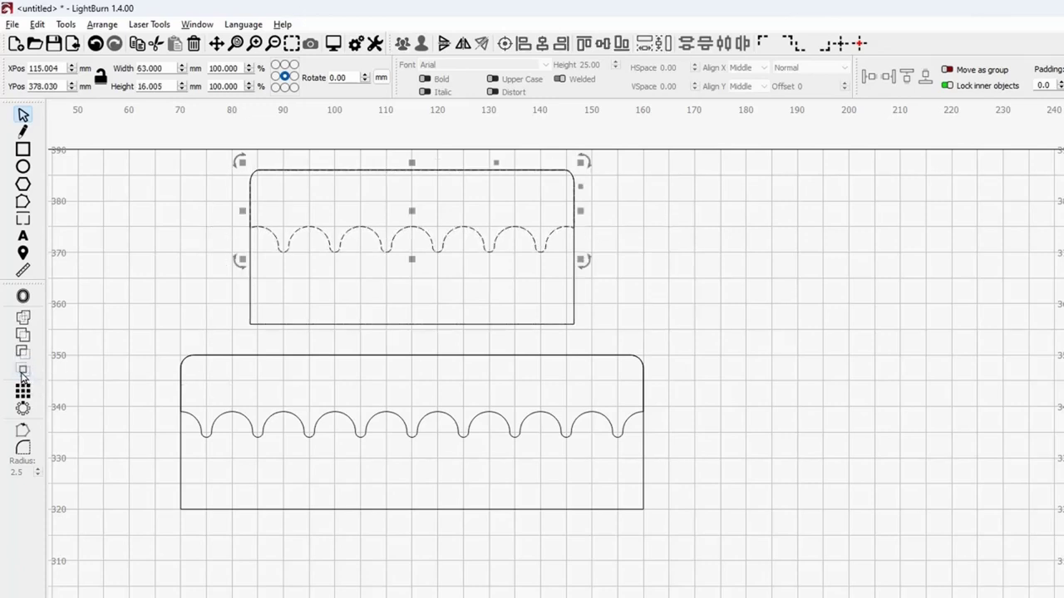
left_click(118, 288)
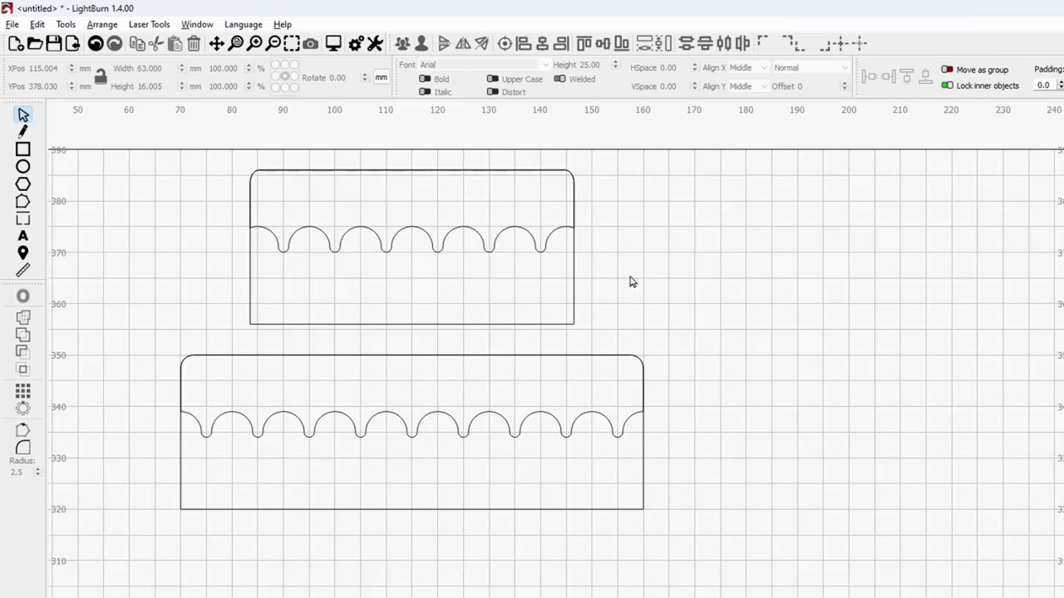
Step: Dock the top tier down so it rests on the bottom tier
left_click_drag(629, 270, 189, 214)
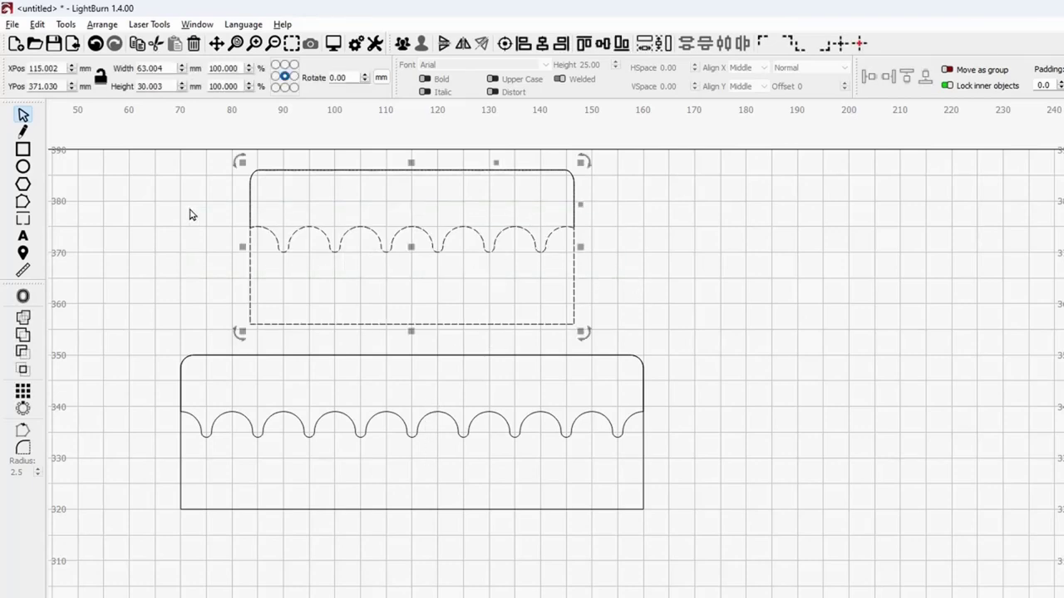
left_click(926, 78)
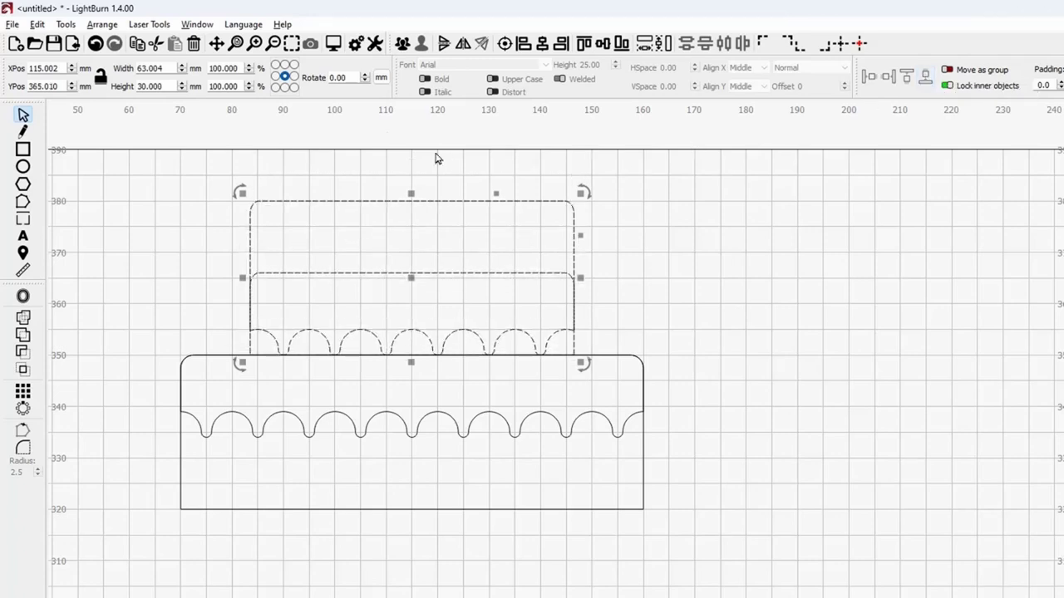
left_click(96, 47)
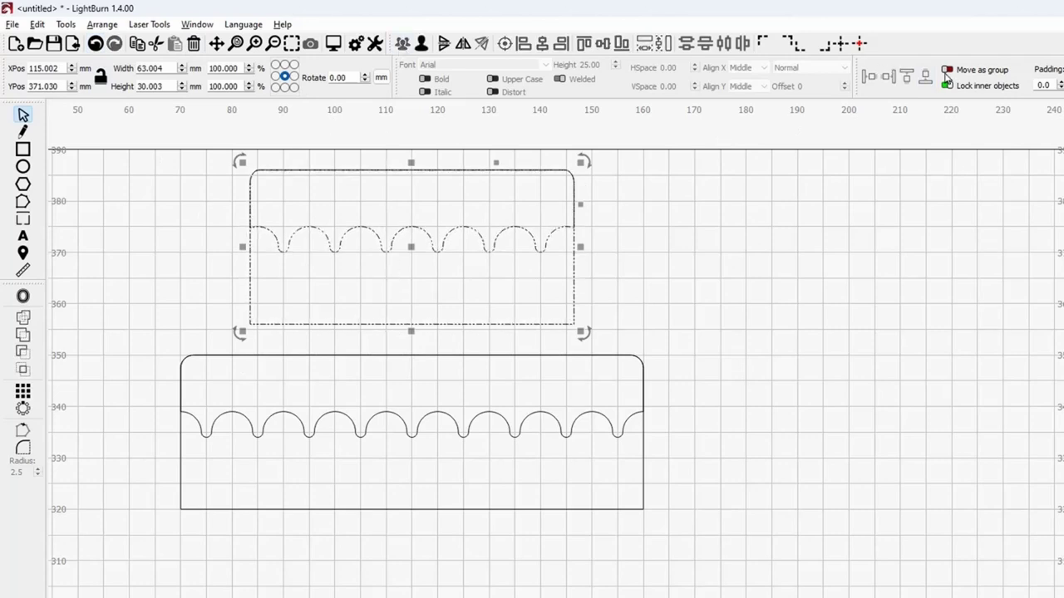
key("ctrl+shift+z")
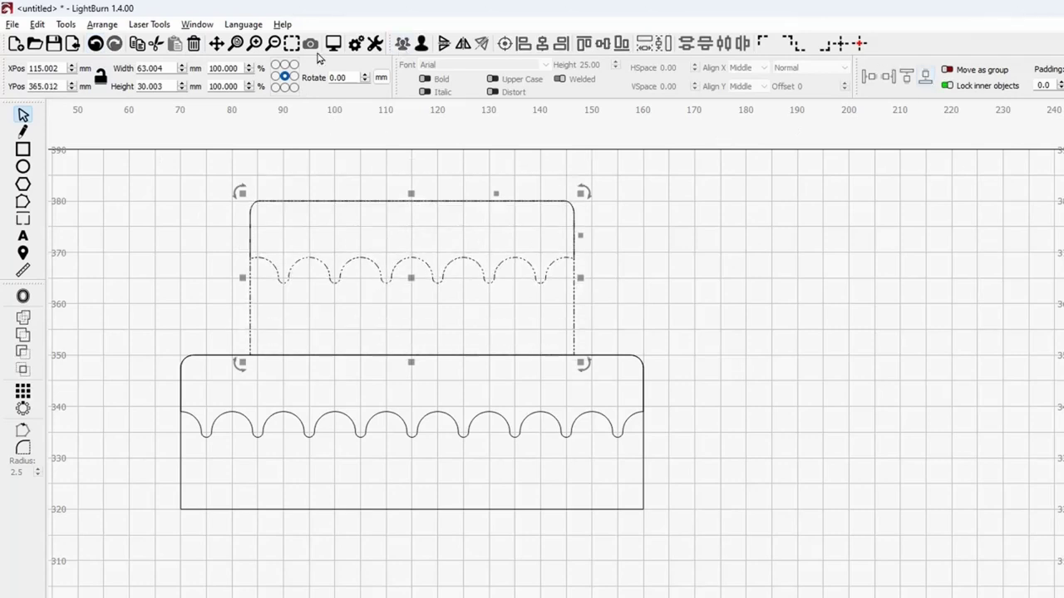
left_click(663, 338)
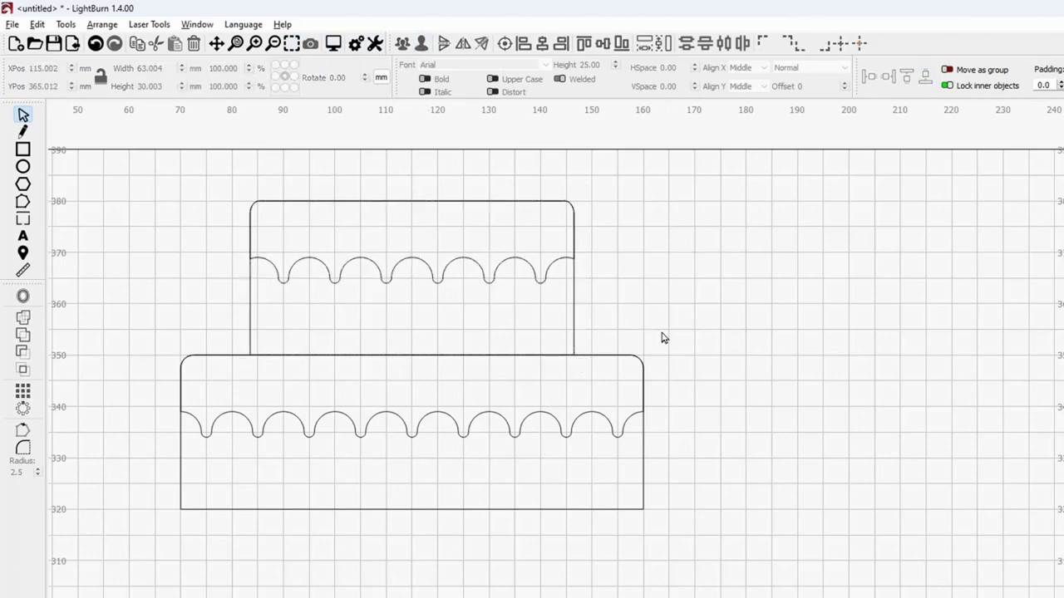
Step: Move the whole 90 × 60 mm two-tier cake down-left to X 90, Y 270
scroll(741, 330, "down", 3)
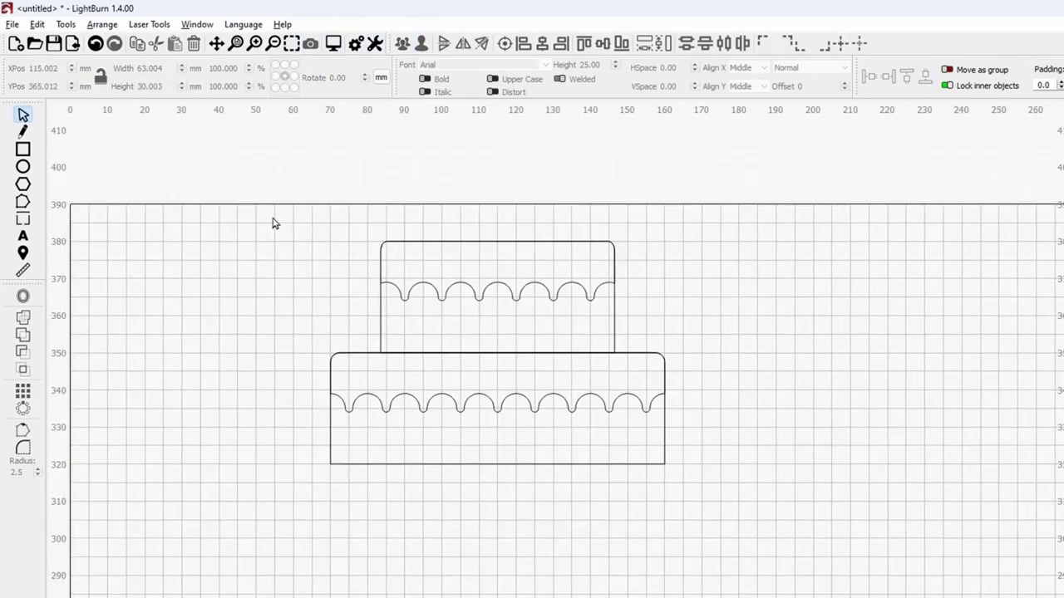
mouse_move(261, 217)
left_mouse_down()
mouse_move(268, 233)
mouse_move(669, 480)
mouse_move(741, 512)
left_mouse_up()
scroll(748, 513, "down", 1)
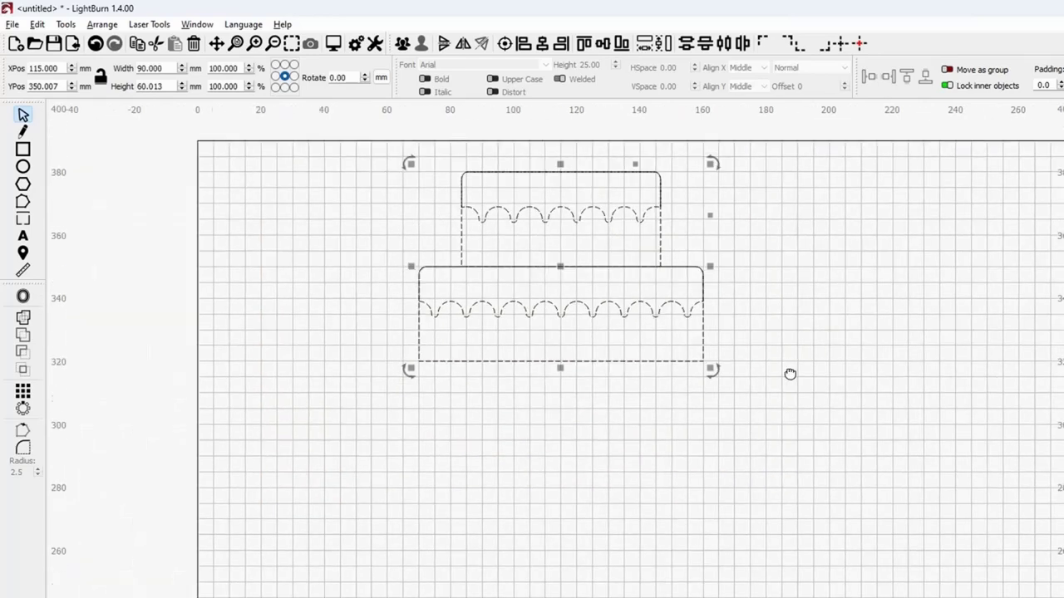
left_click_drag(804, 359, 838, 331)
left_click_drag(606, 211, 536, 465)
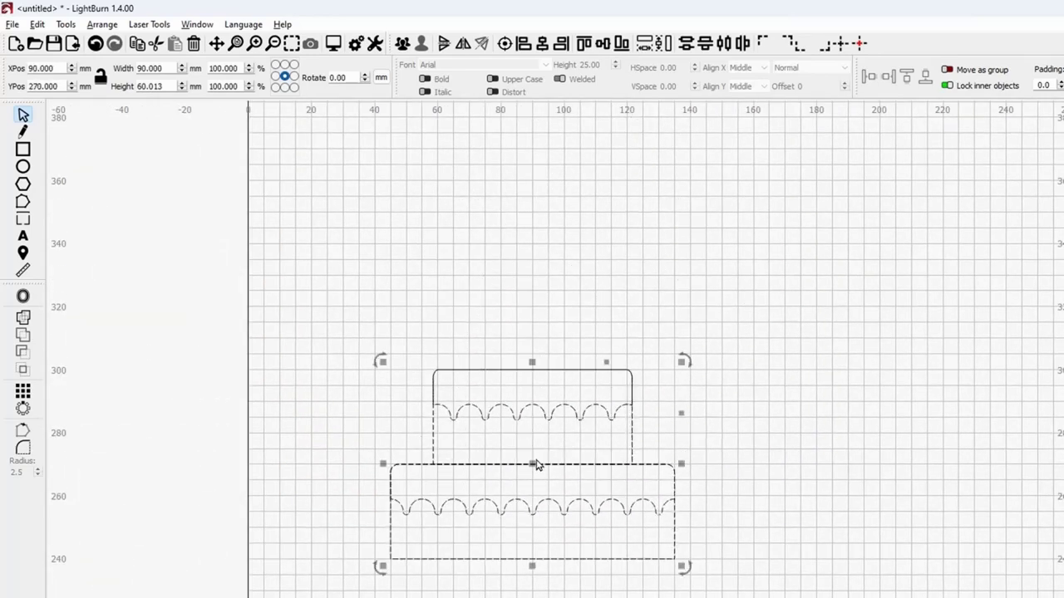
Step: Draw a 5 × 20 mm candle rectangle standing on the upper tier at X 72.5
left_click(406, 276)
scroll(437, 306, "up", 2)
left_click_drag(437, 307, 315, 279)
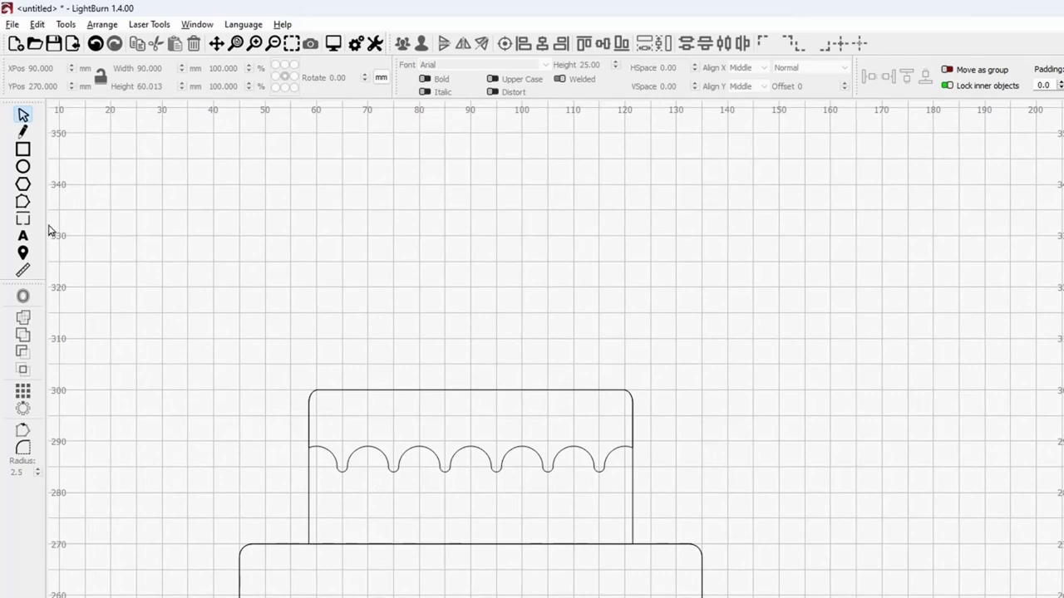
left_click(24, 153)
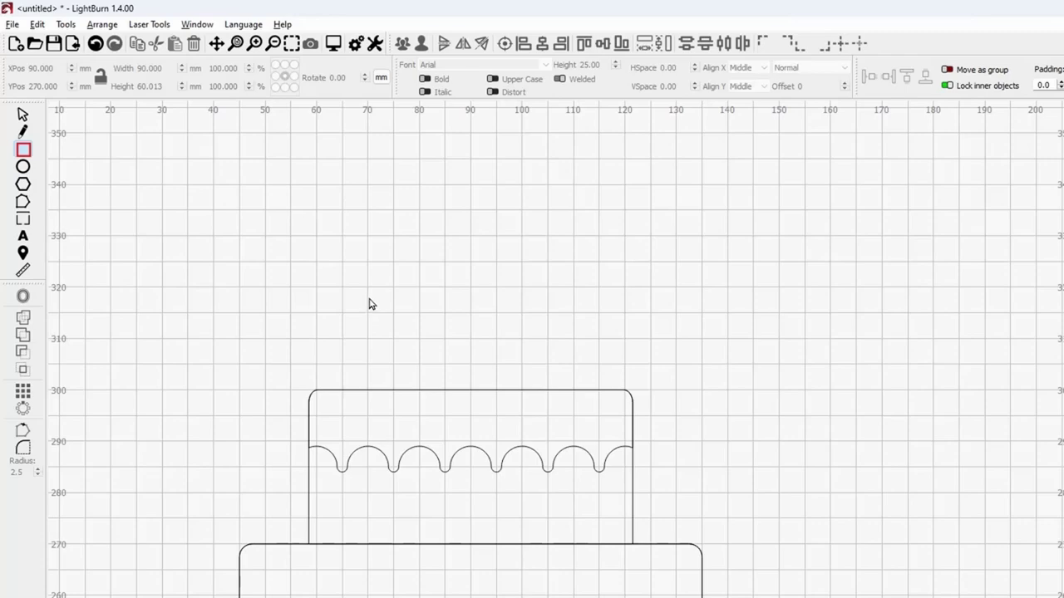
scroll(379, 352, "down", 1)
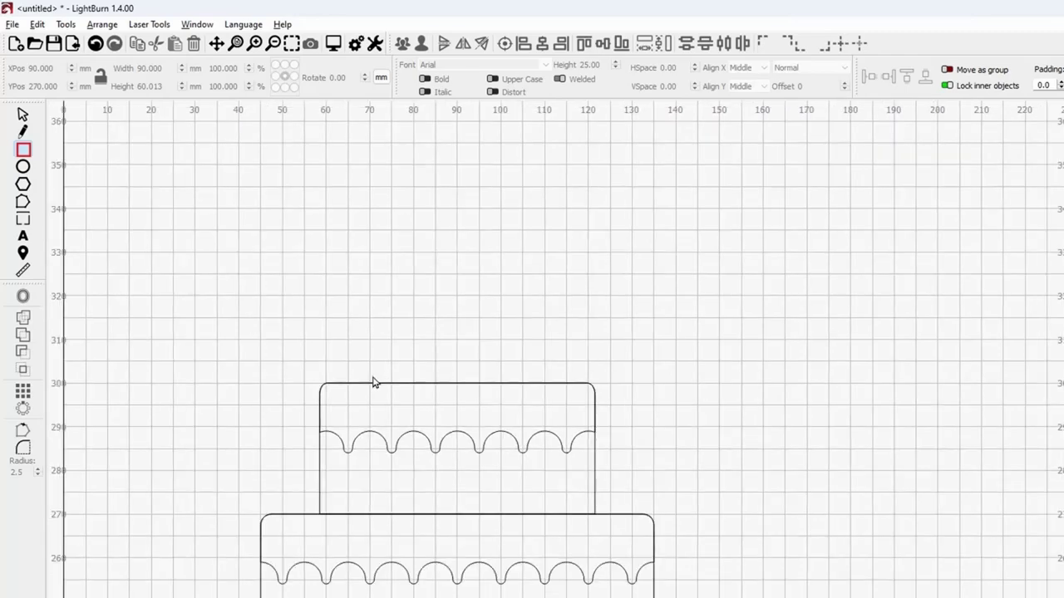
scroll(372, 382, "down", 4)
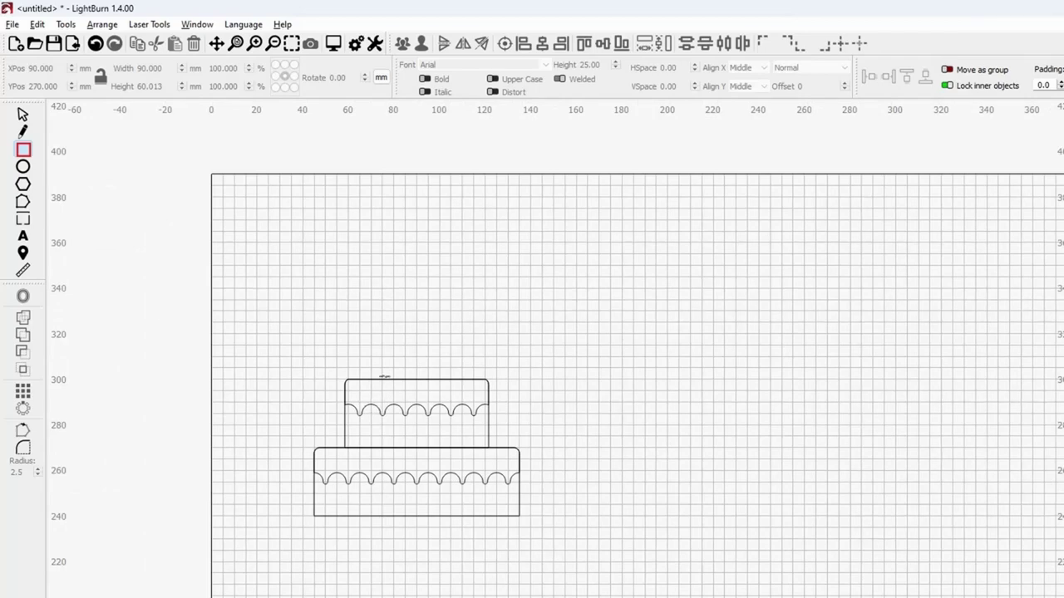
scroll(386, 373, "up", 2)
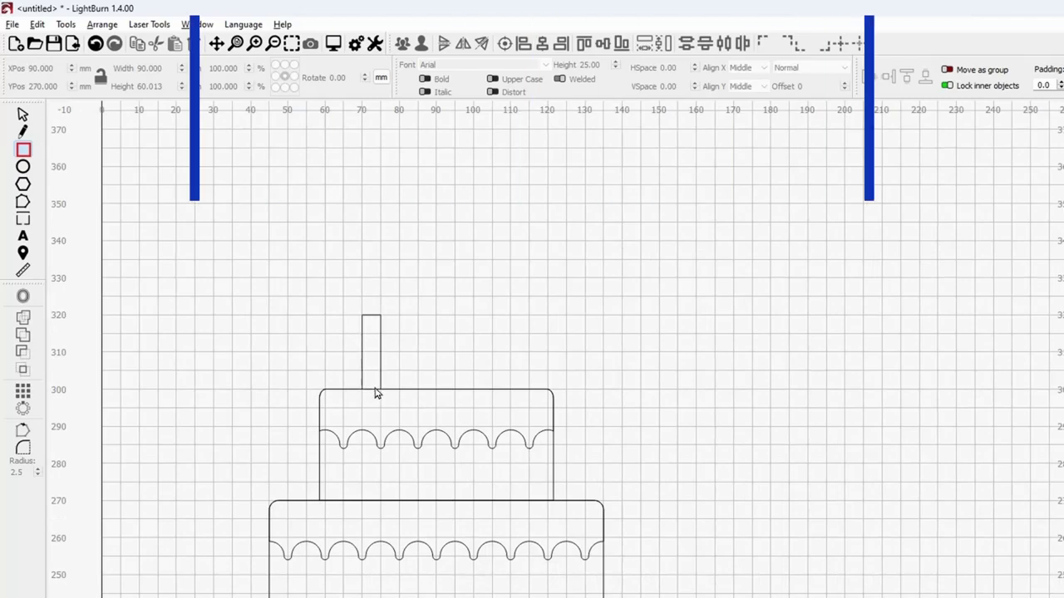
left_click(372, 371)
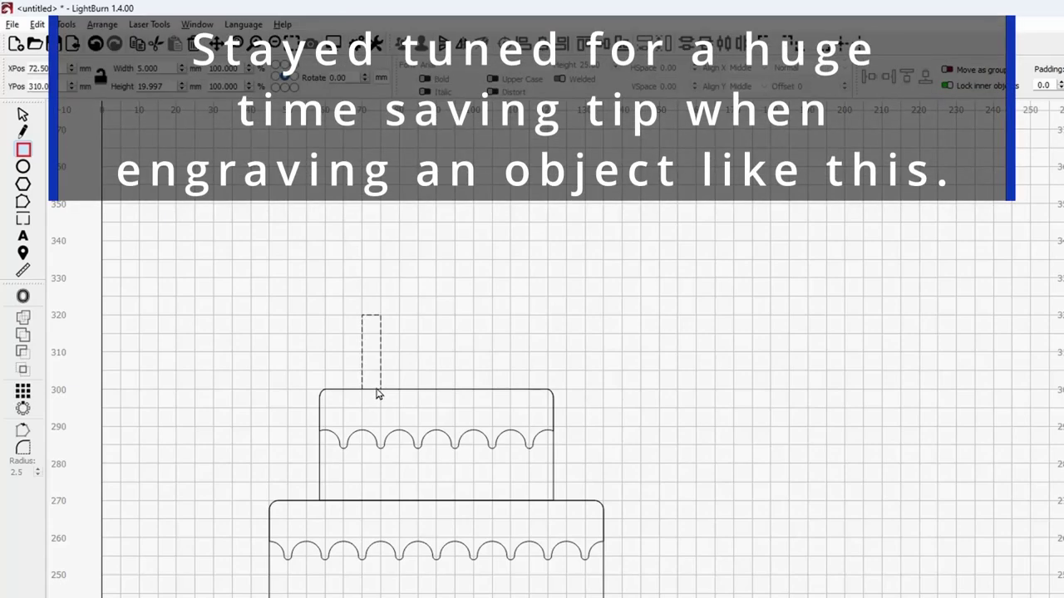
left_click(23, 115)
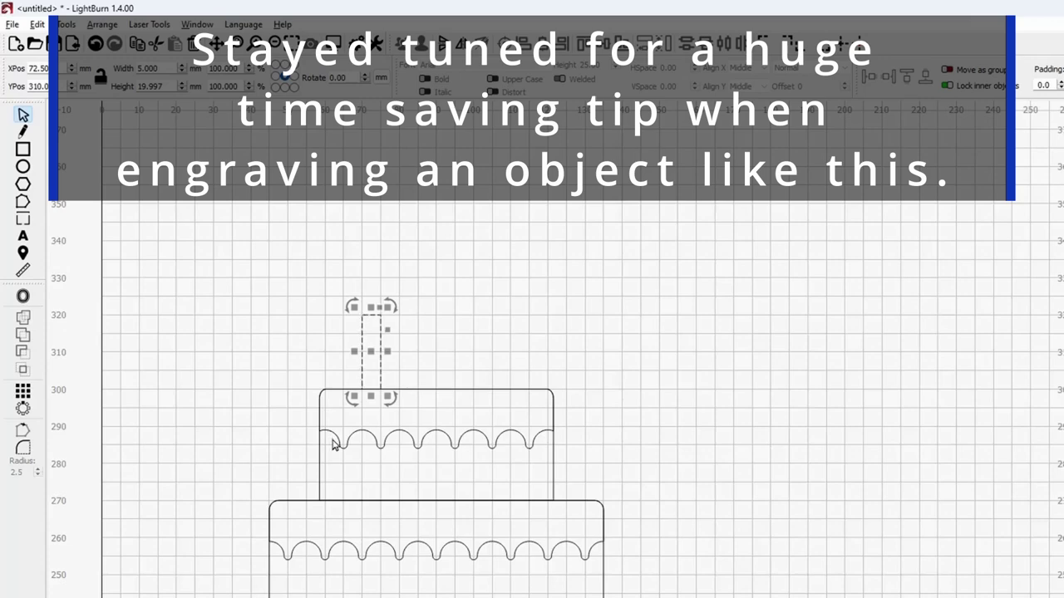
Step: Resize the candle rectangle to 2 mm wide and 20 mm tall
double_click(163, 68)
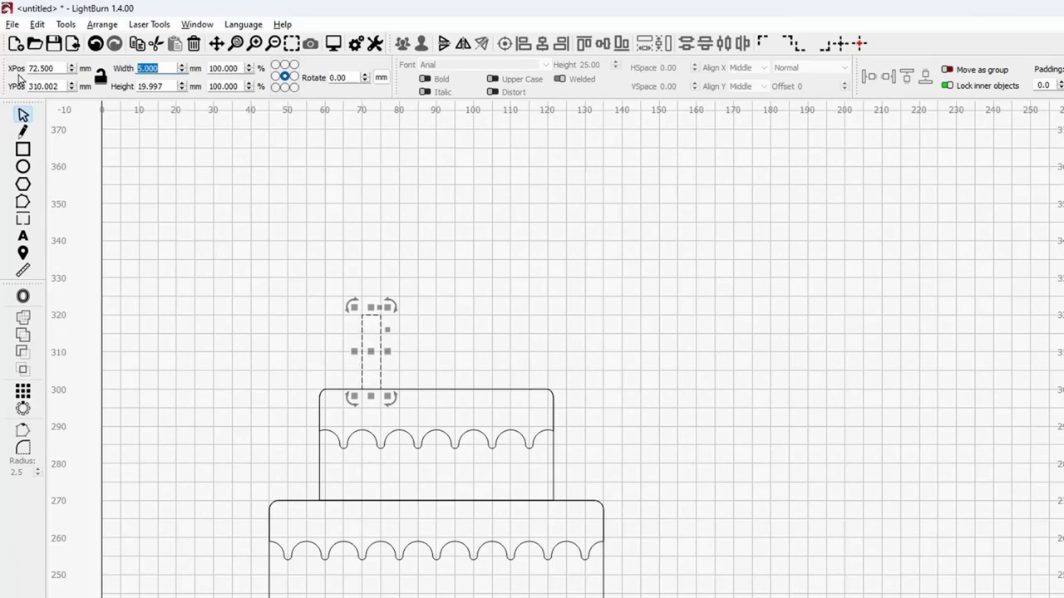
type("2.5")
key("Tab")
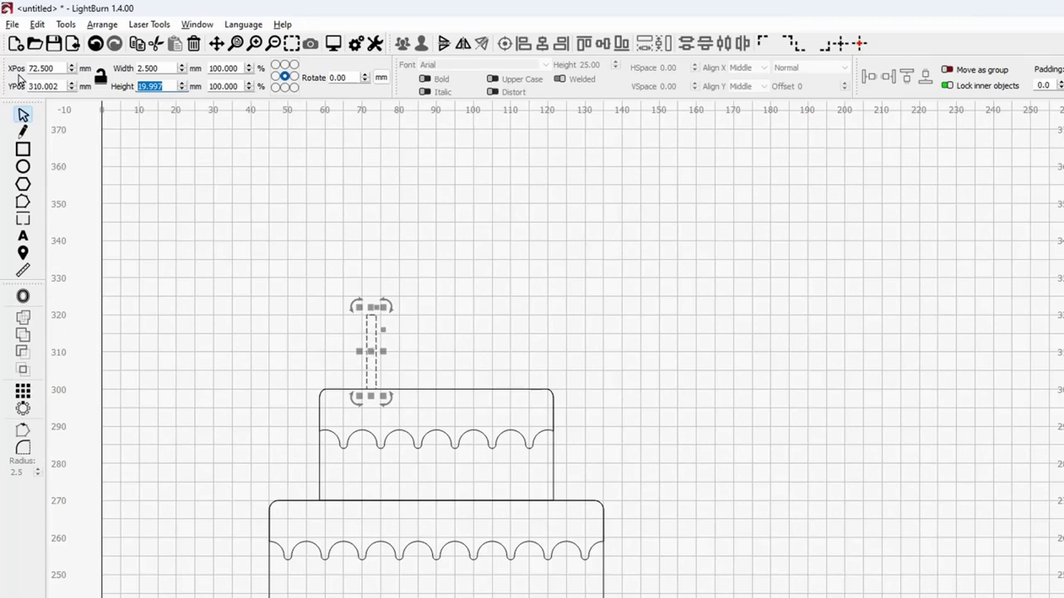
key("shift+Tab")
type("2")
key("Tab")
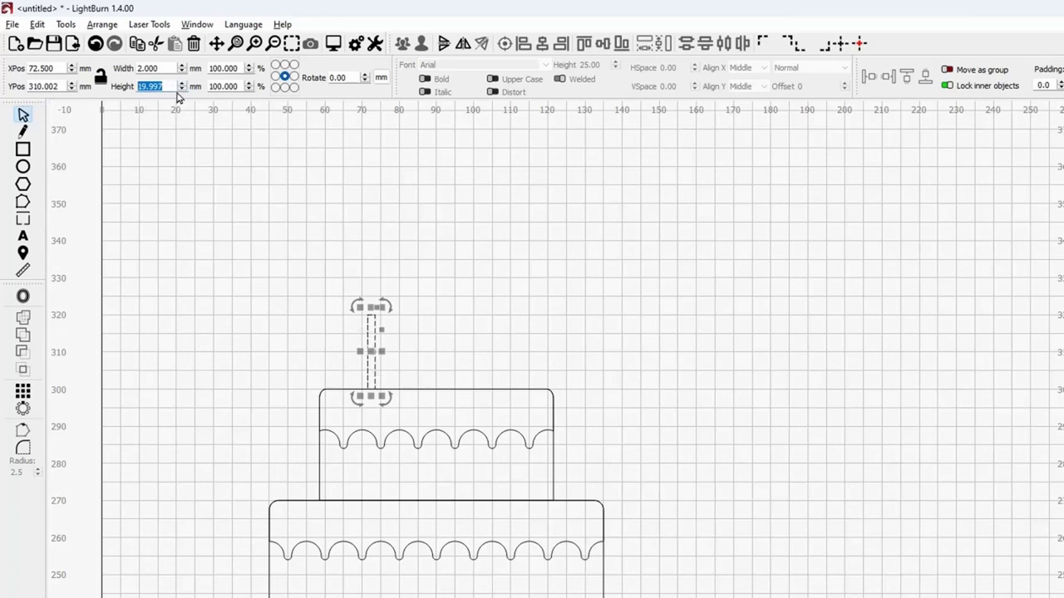
type("20")
key("Tab")
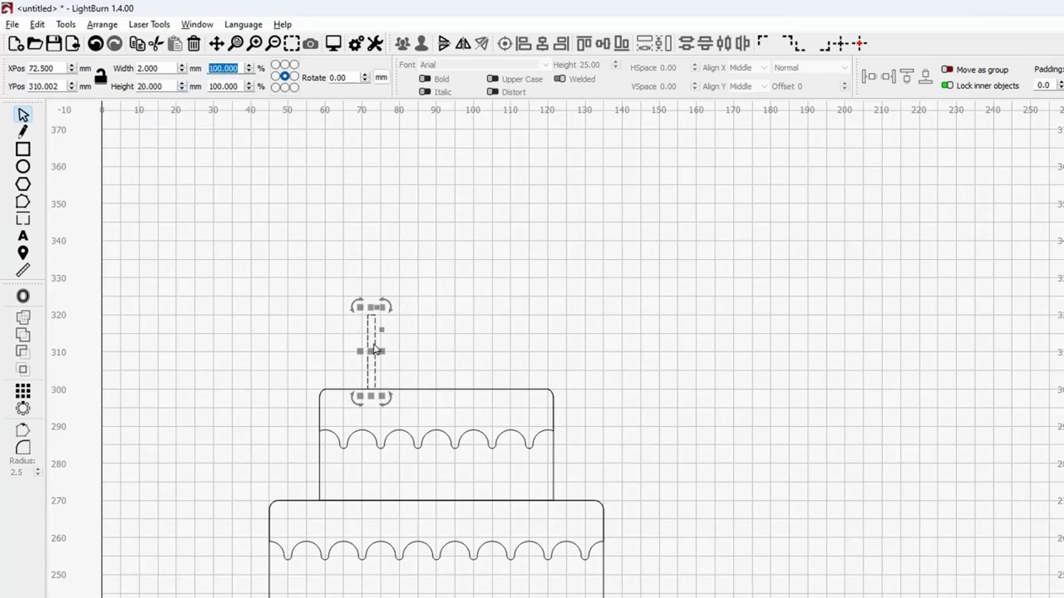
scroll(374, 349, "up", 3)
scroll(304, 505, "down", 3)
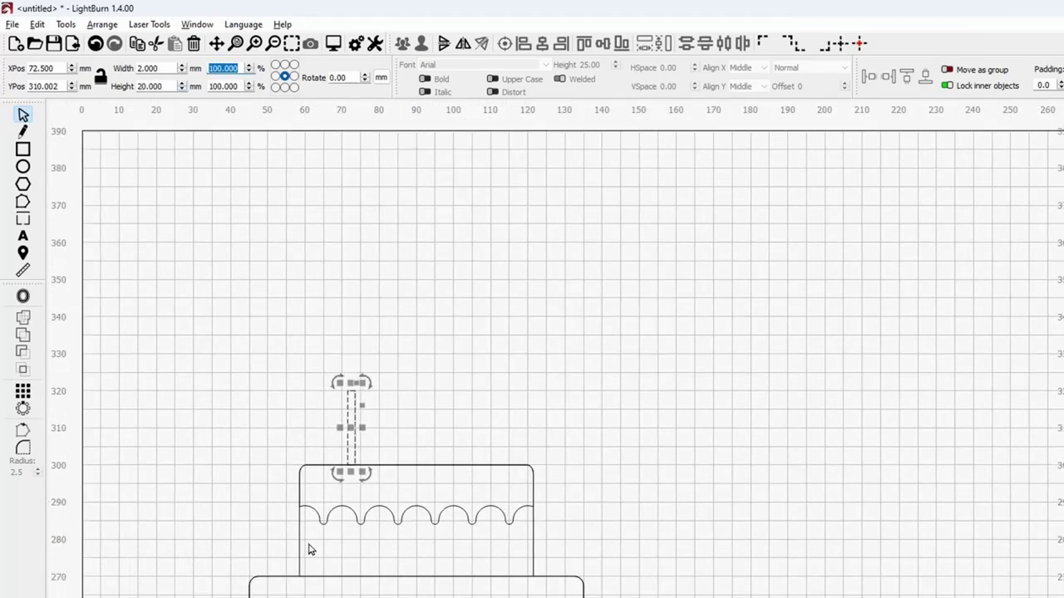
left_click_drag(309, 549, 415, 491)
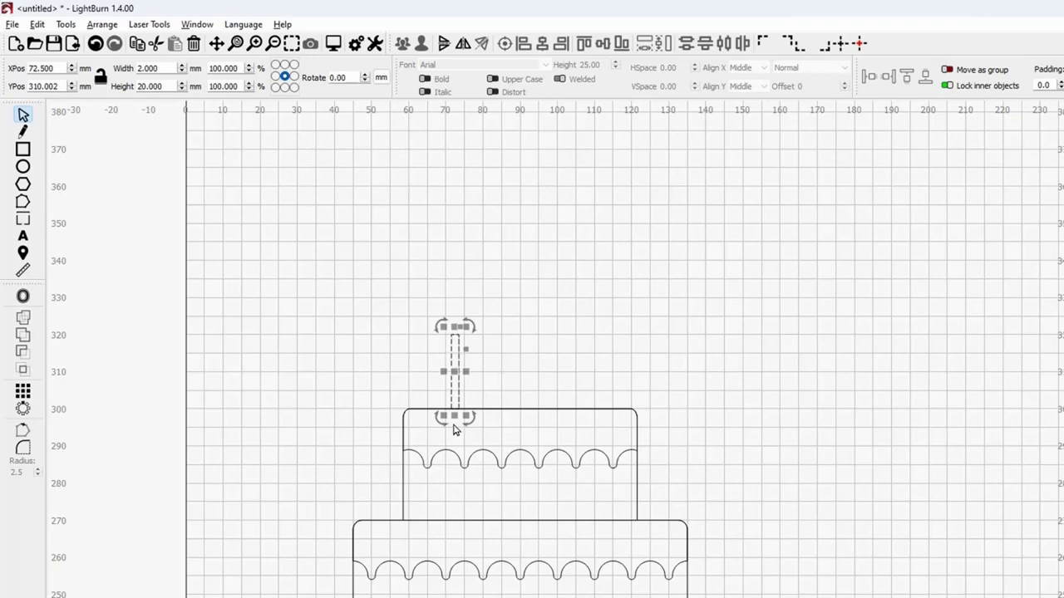
scroll(454, 428, "up", 5)
scroll(454, 422, "down", 2)
scroll(454, 422, "down", 4)
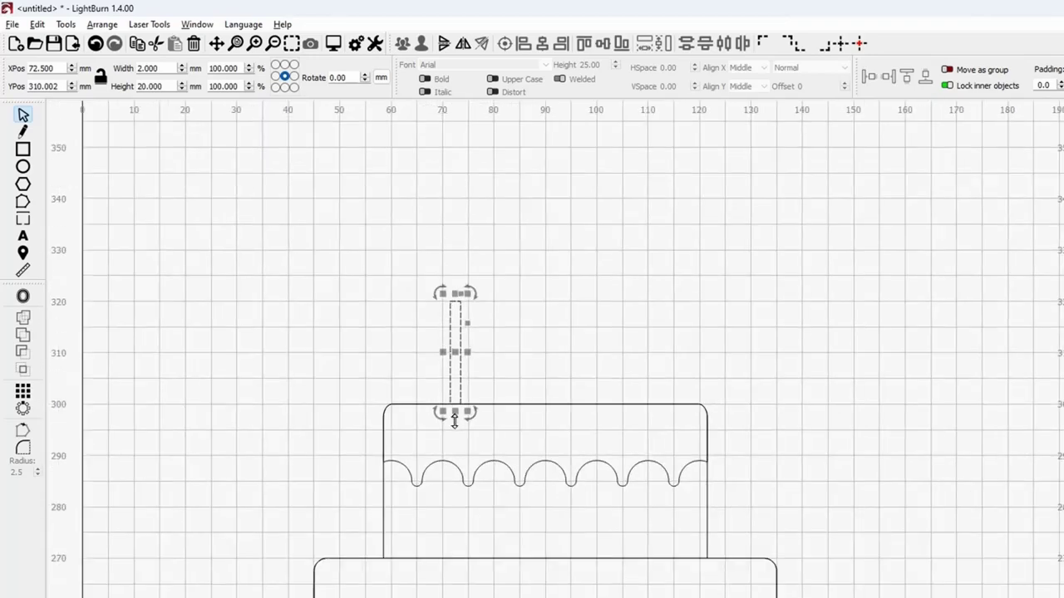
left_click_drag(222, 341, 201, 428)
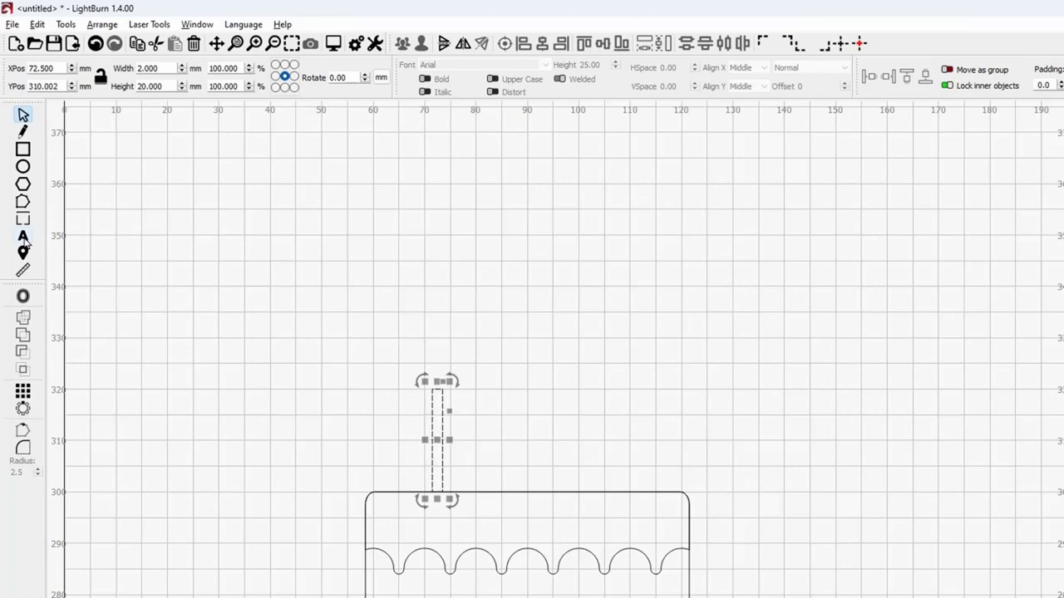
Step: Type a candle glyph in the Candles font above the cake
left_click(23, 238)
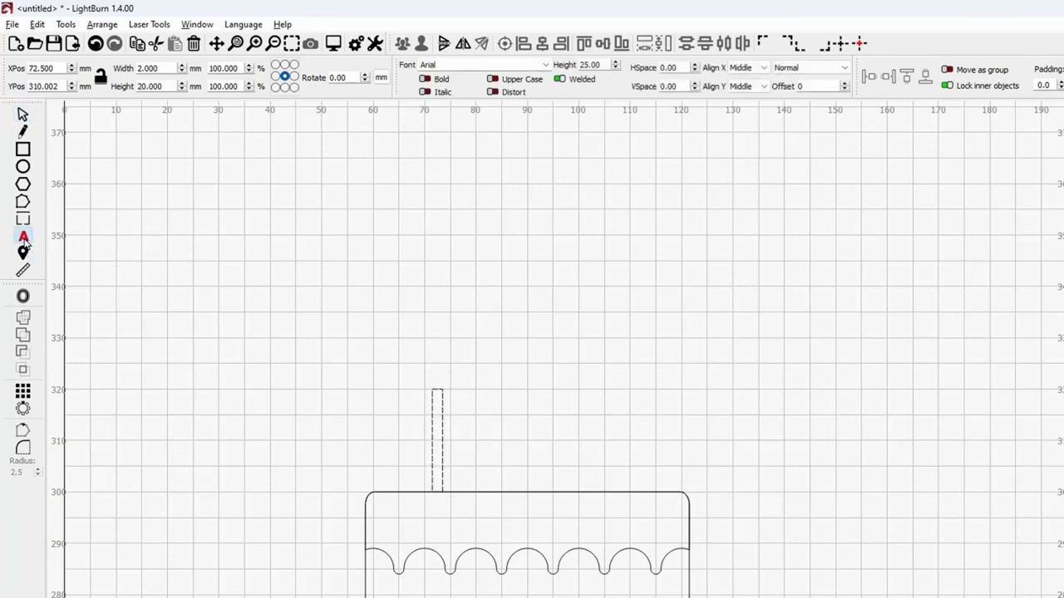
double_click(483, 66)
type("CANDL")
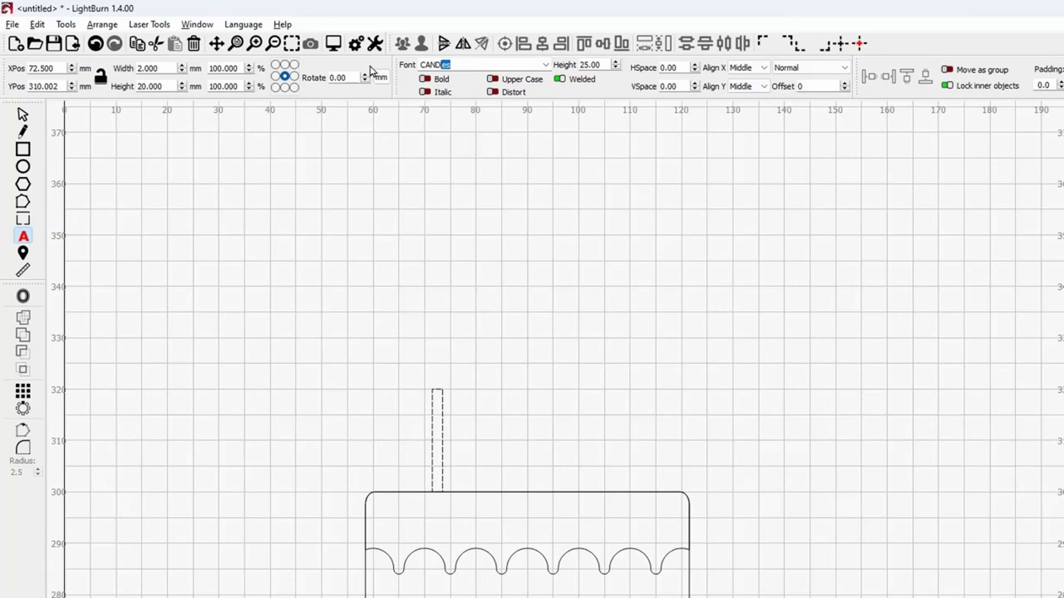
key("Return")
left_click(433, 275)
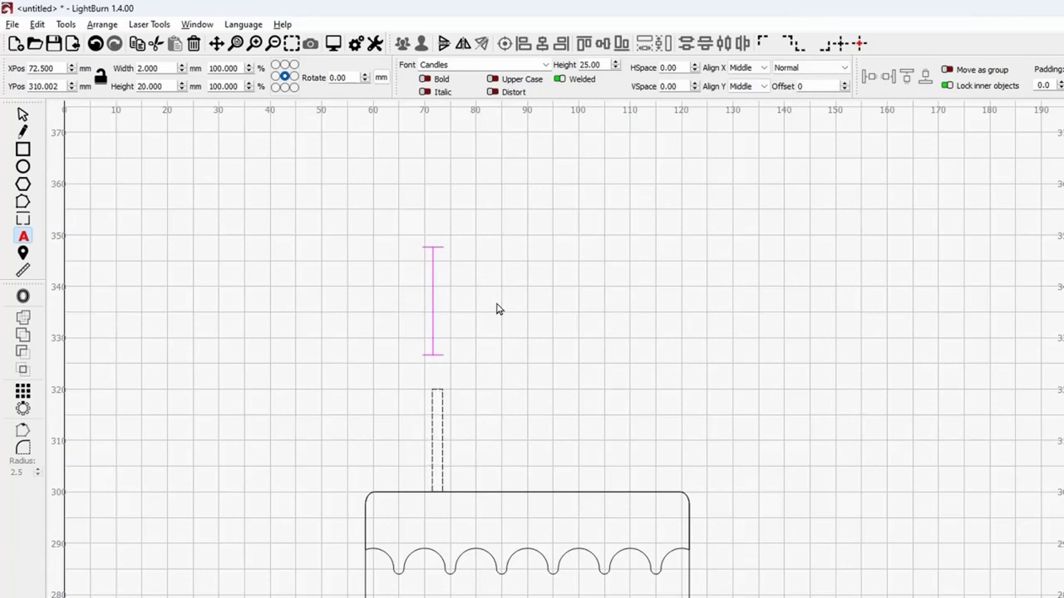
type("a")
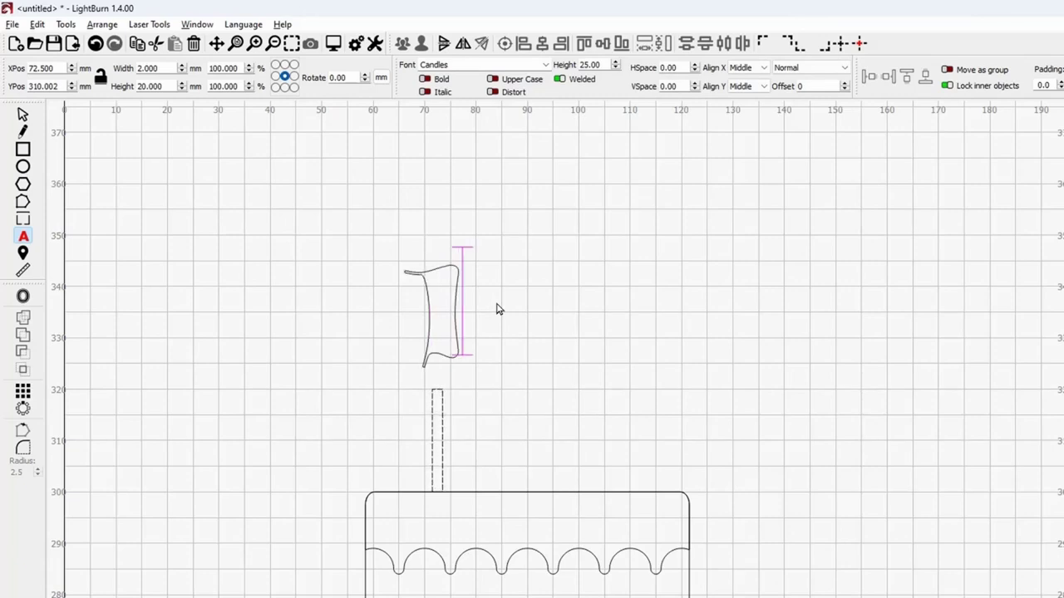
key("BackSpace")
type("b")
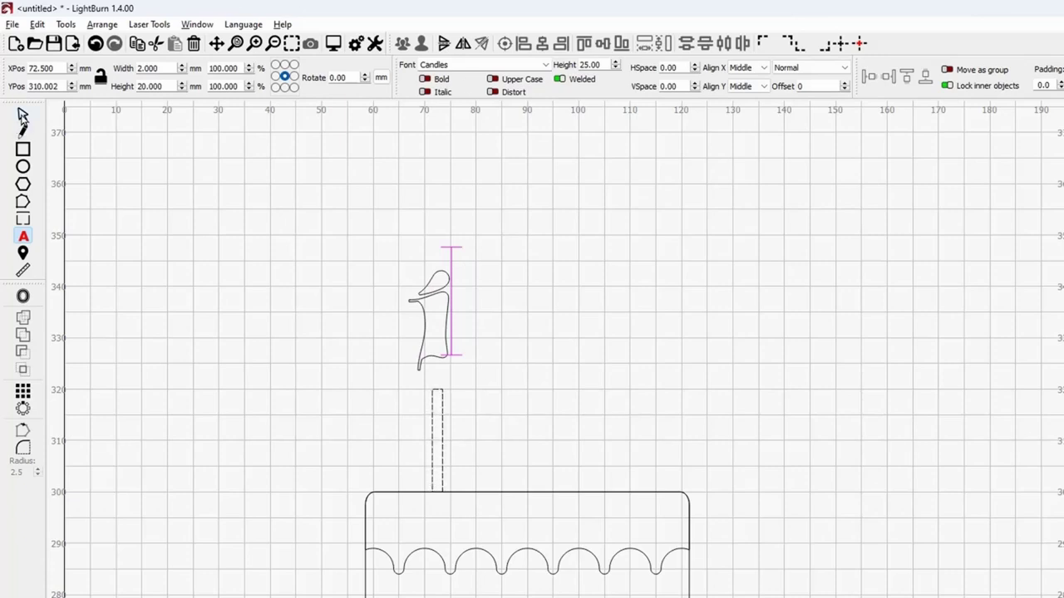
Step: Move the candle glyph to X 80, Y 340
left_click(22, 116)
left_click(532, 321)
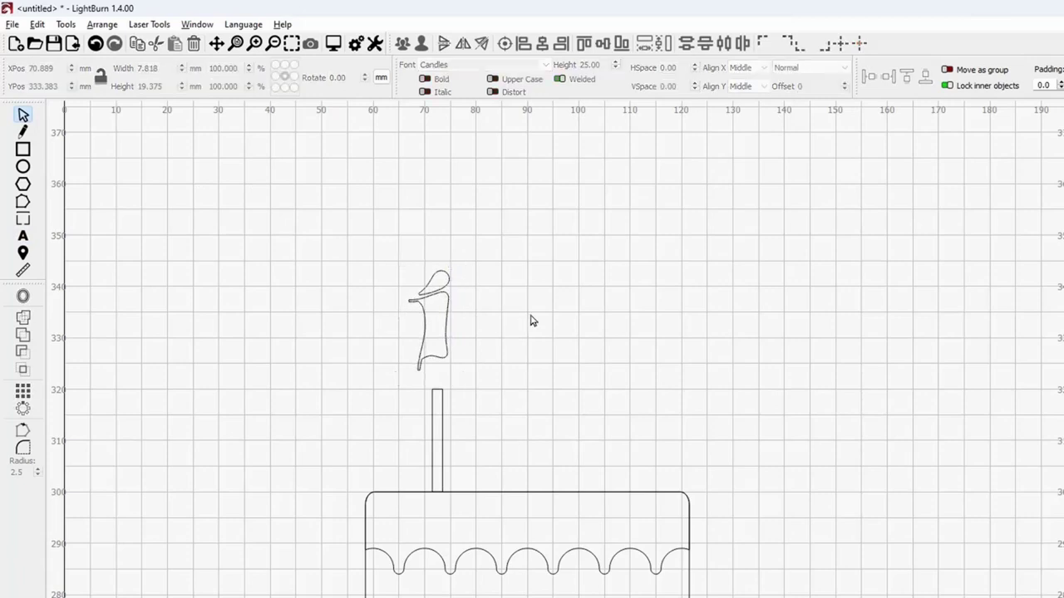
left_click(429, 296)
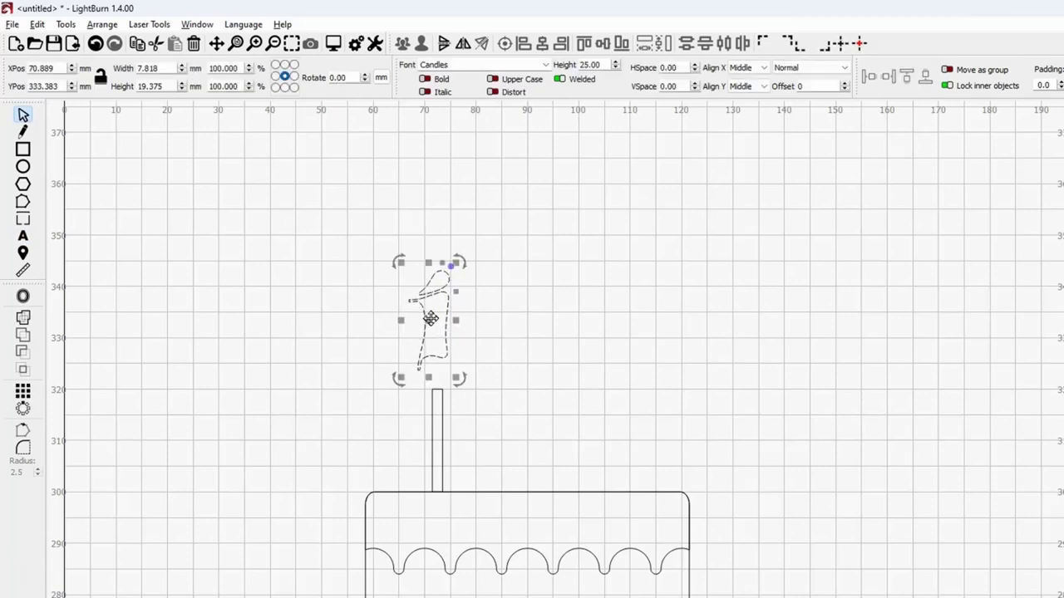
left_click_drag(431, 319, 471, 296)
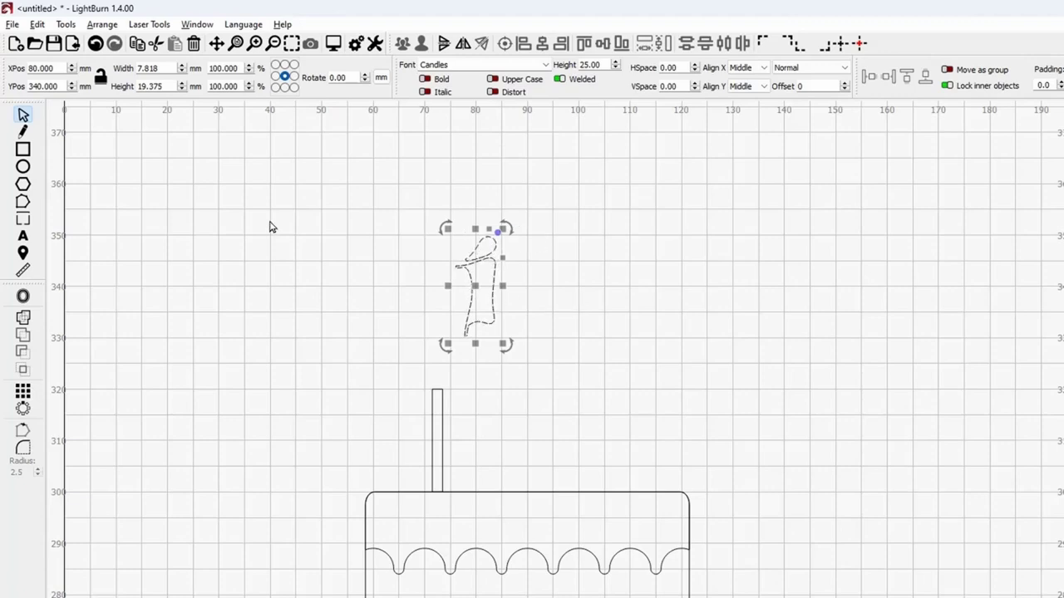
Step: Convert the Candles glyph into a plain path
left_click(37, 26)
mouse_move(71, 30)
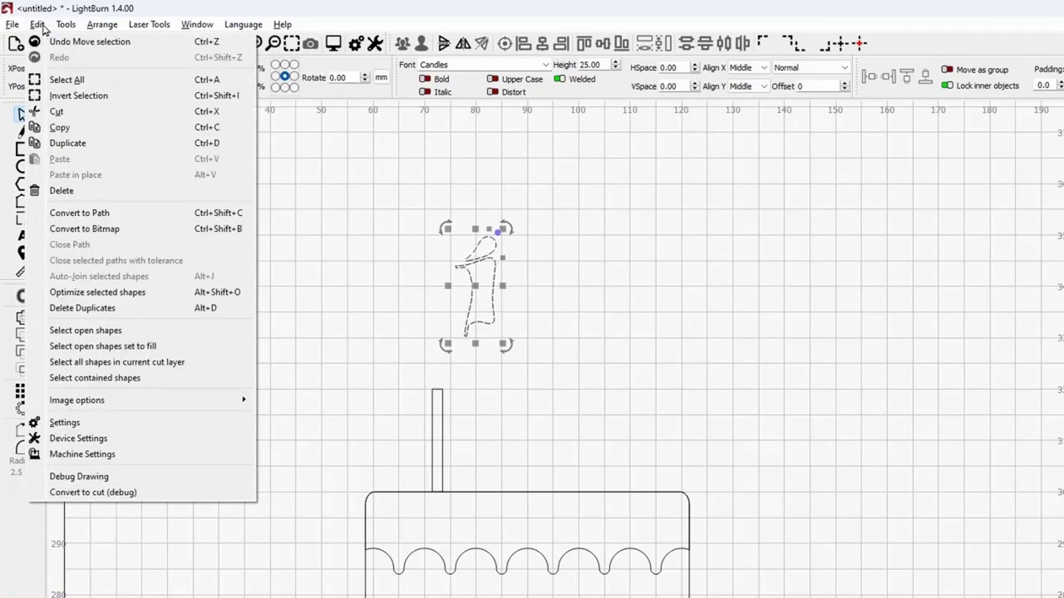
left_click(89, 215)
left_click(246, 269)
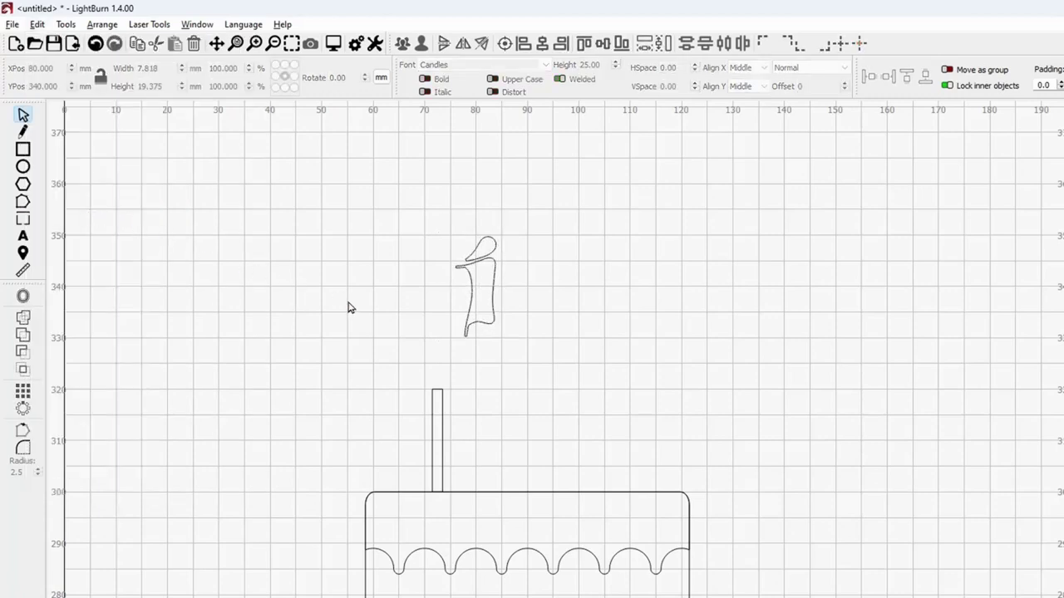
Step: Delete the glyph body, keeping only the flame, and rotate it upright
left_click(455, 329)
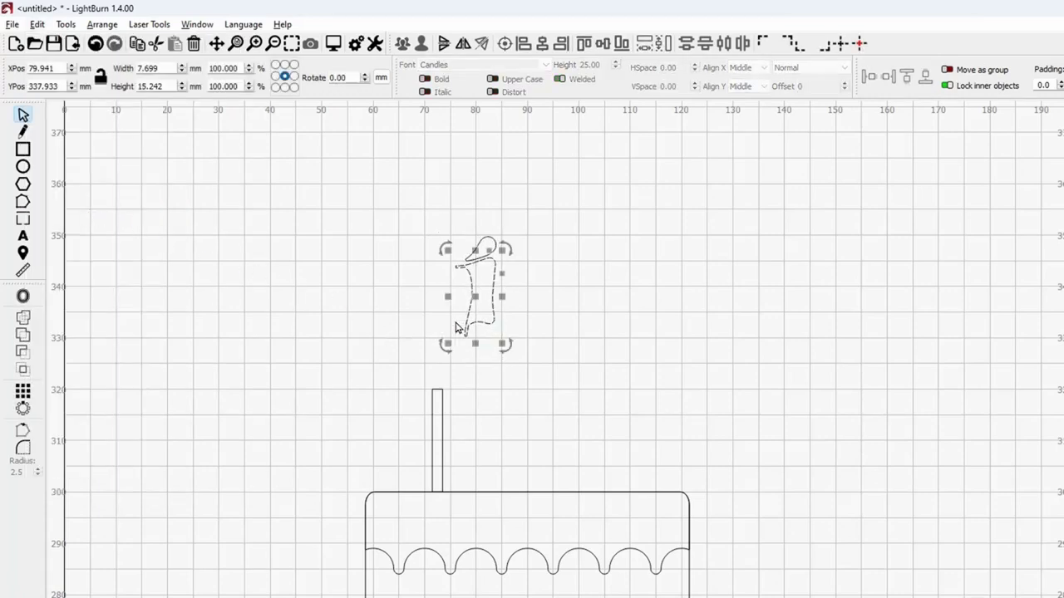
key("Delete")
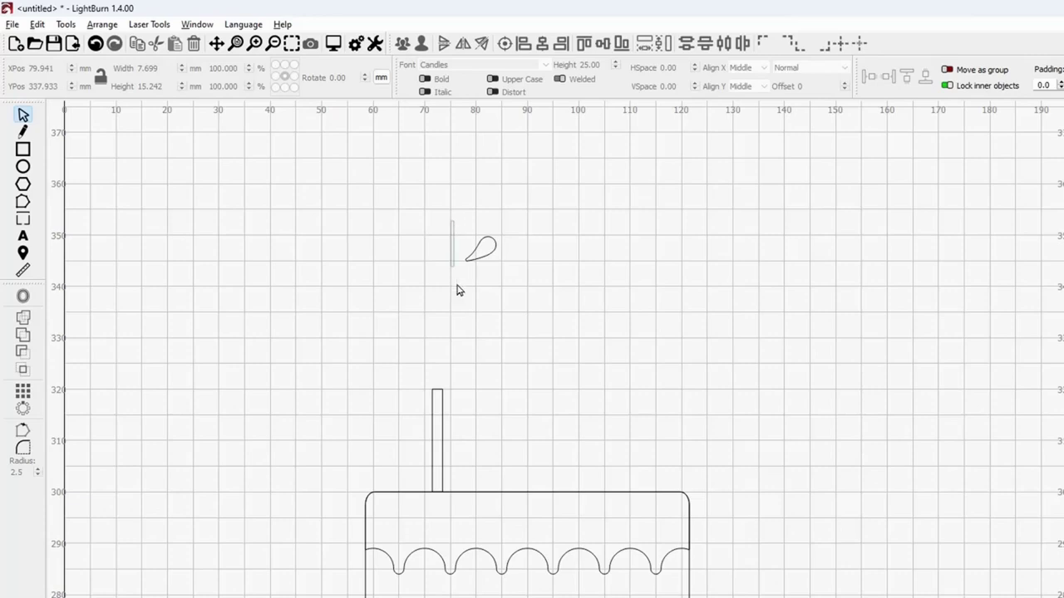
left_click_drag(470, 304, 511, 315)
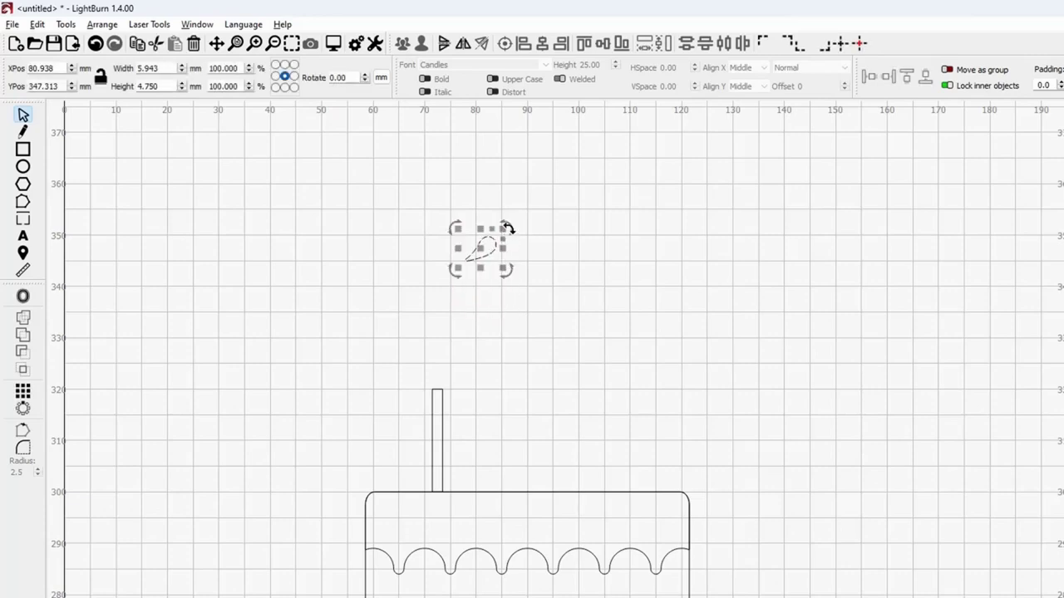
left_click_drag(508, 227, 482, 296)
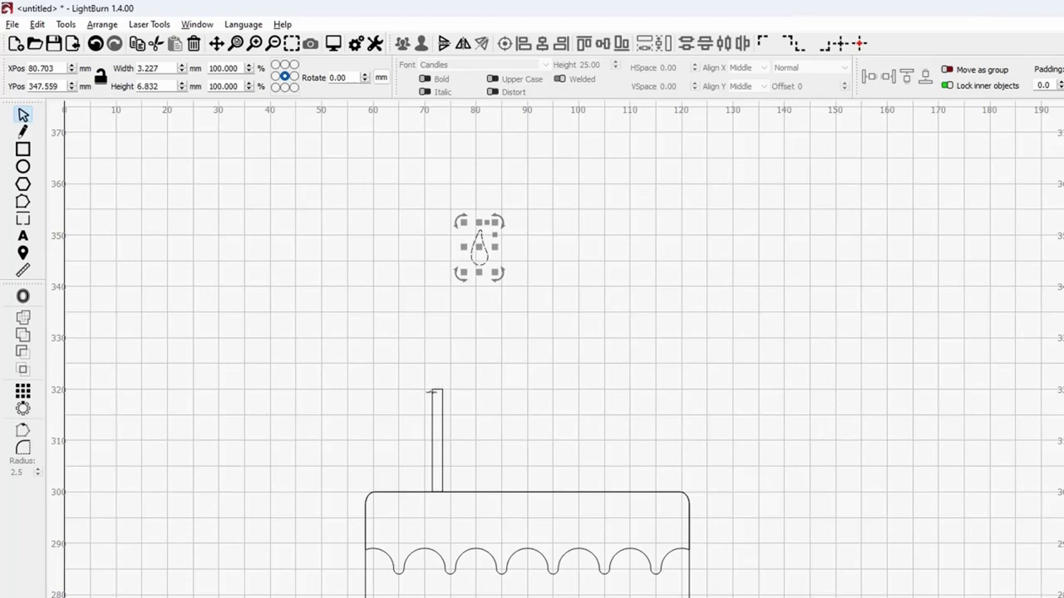
left_click(432, 389, "shift")
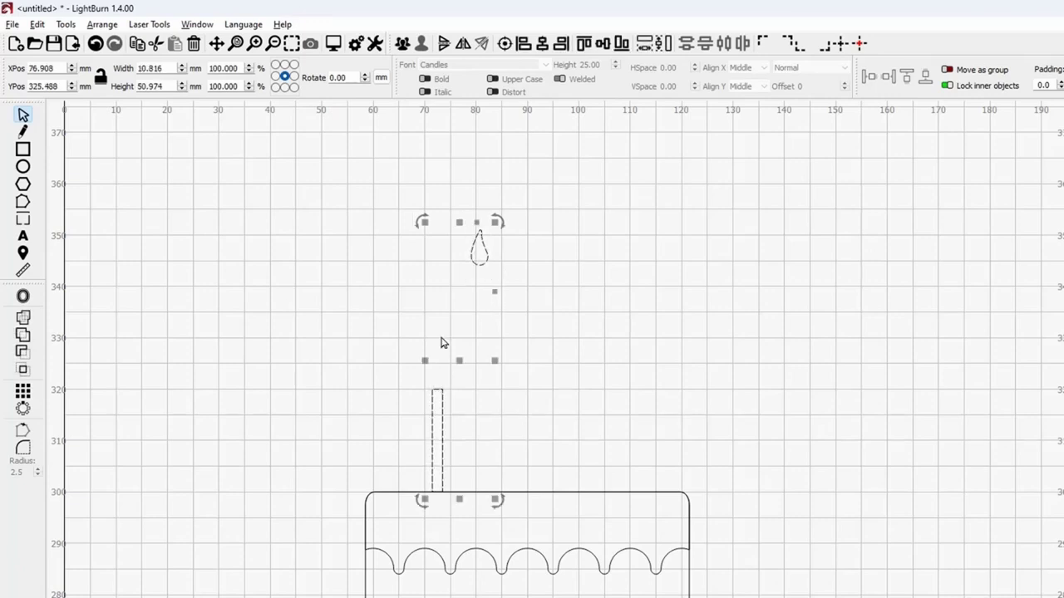
Step: Centre the flame over the candle stick at X 72.5 and dock it onto the stick's top
left_click(541, 44)
left_click(520, 259)
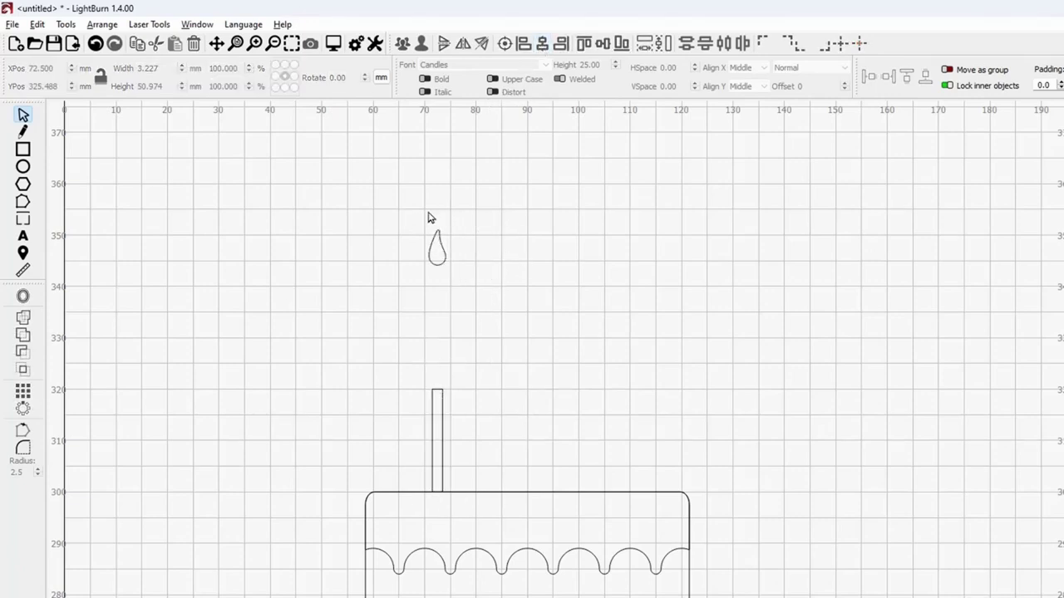
left_click_drag(412, 211, 468, 324)
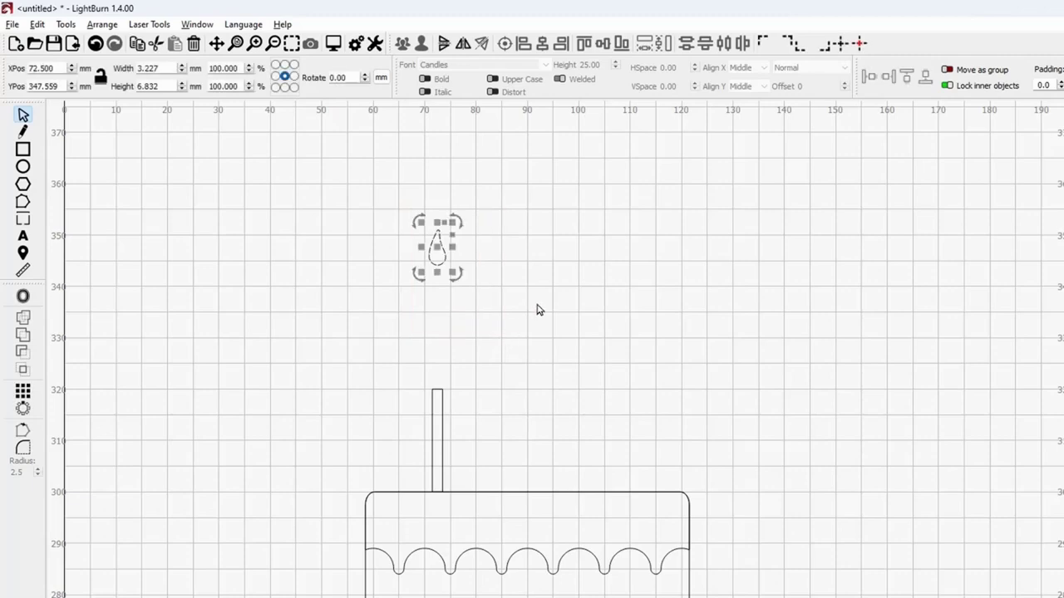
left_click(924, 77)
scroll(451, 389, "up", 4)
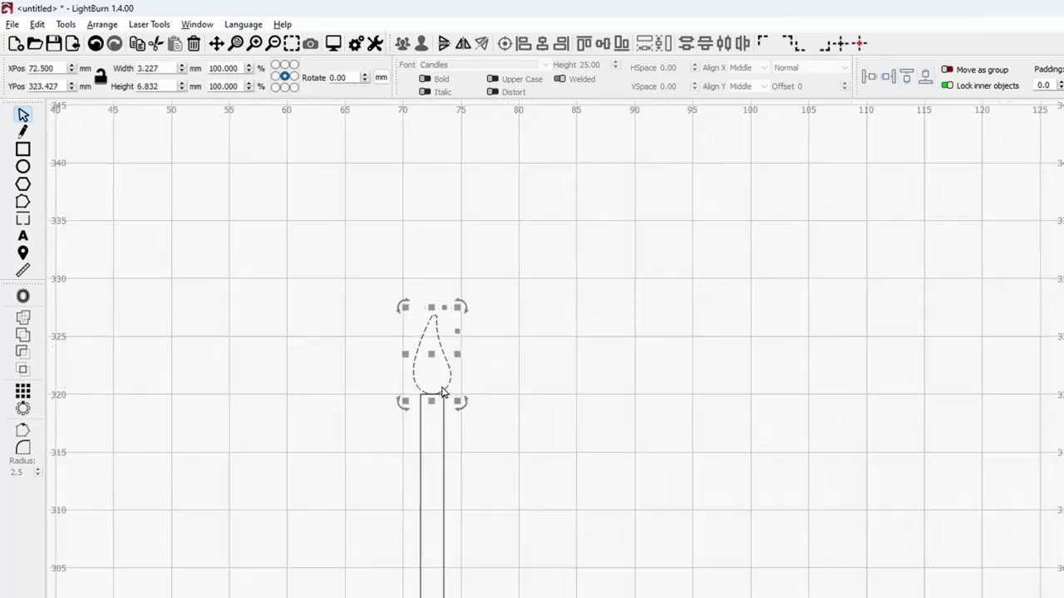
scroll(442, 392, "up", 1)
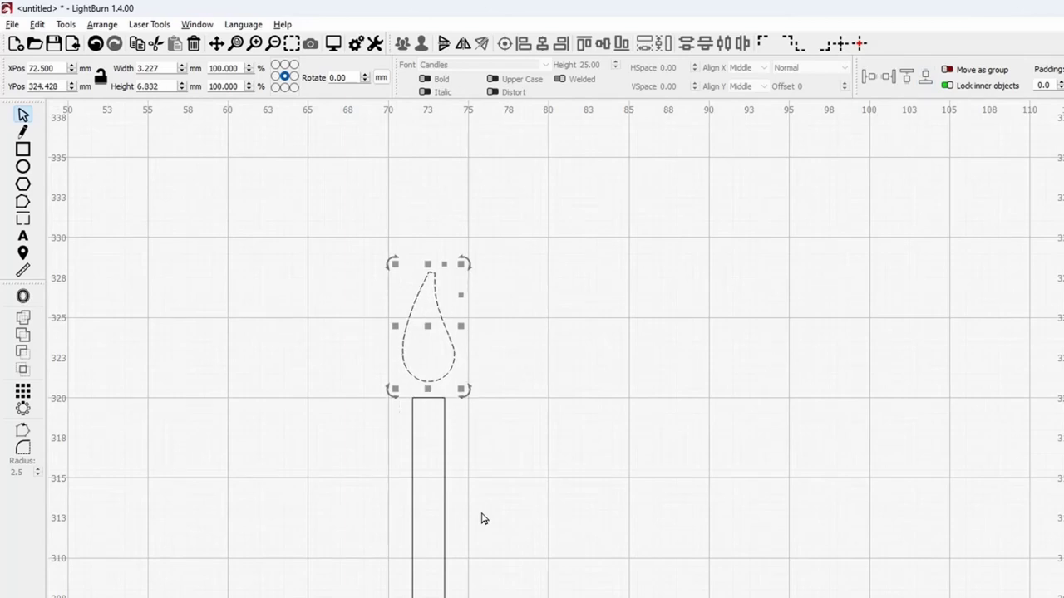
left_click(174, 410)
scroll(174, 410, "down", 3)
scroll(174, 411, "down", 2)
left_click_drag(172, 408, 236, 376)
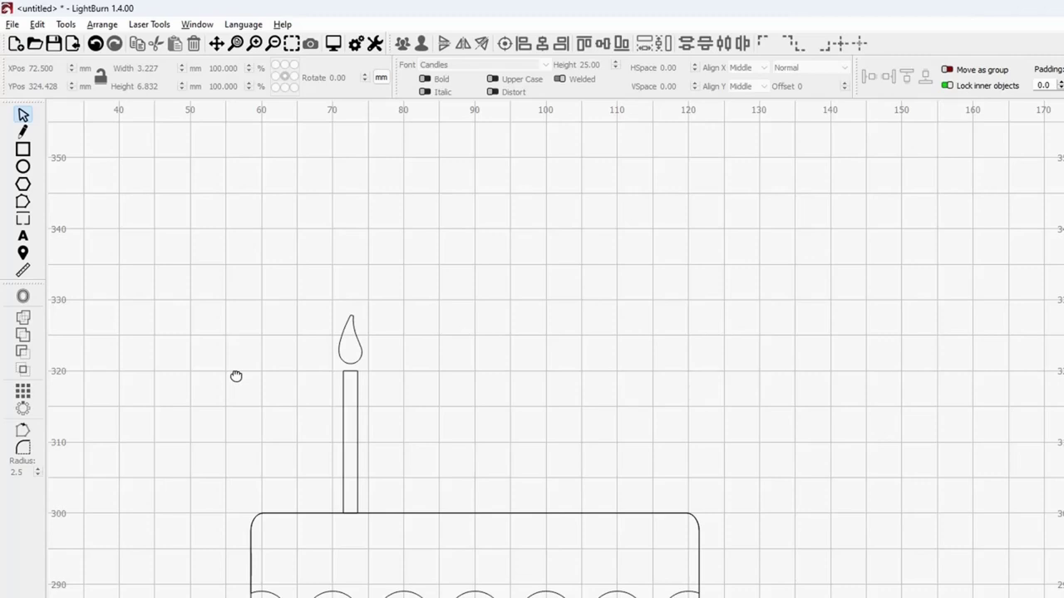
left_click_drag(301, 278, 416, 555)
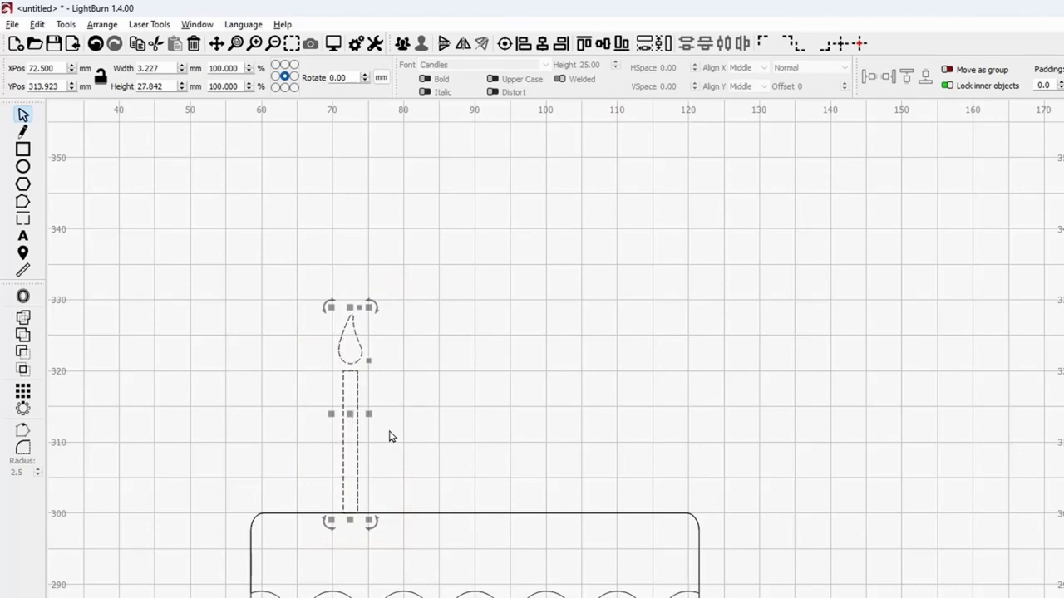
Step: Group flame and stick into one candle and copy it right to X 102.5
left_click(403, 46)
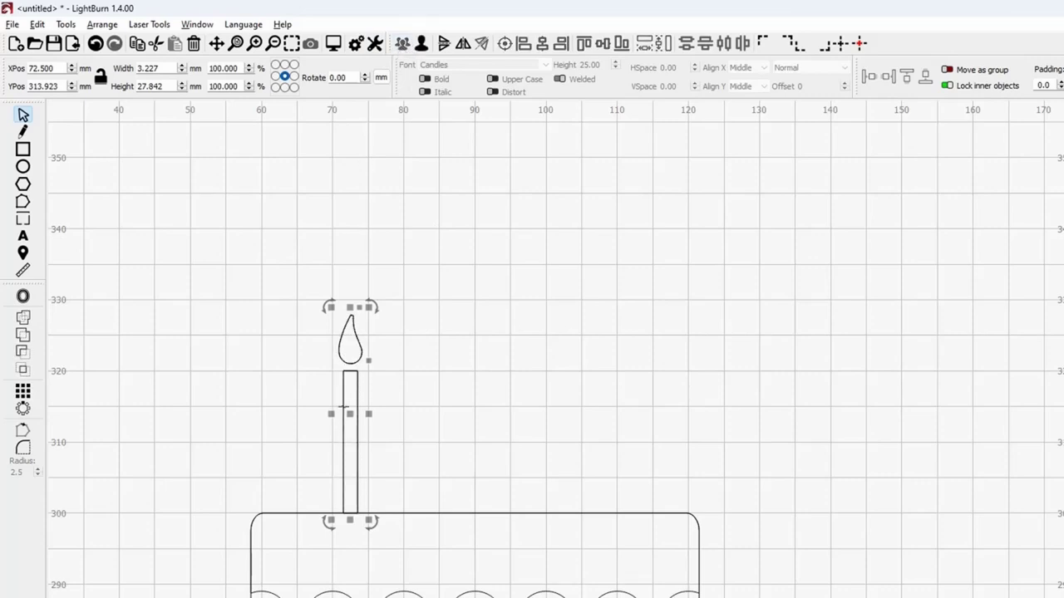
left_click_drag(344, 414, 550, 414)
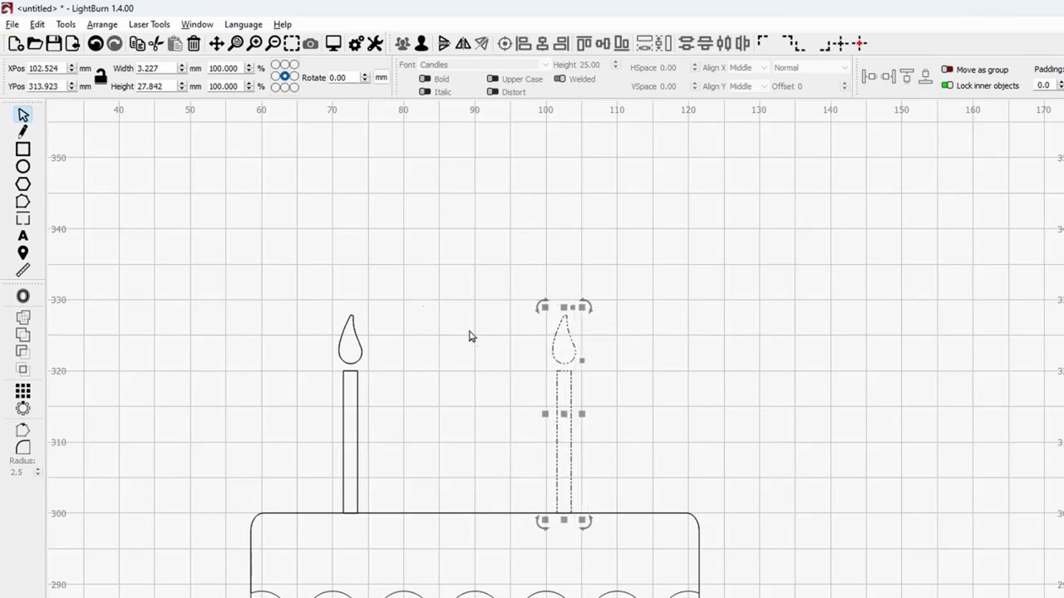
Step: Add an evenly spaced third candle, group all three, and centre them on the cake
left_click(230, 235)
left_click_drag(251, 233, 622, 565)
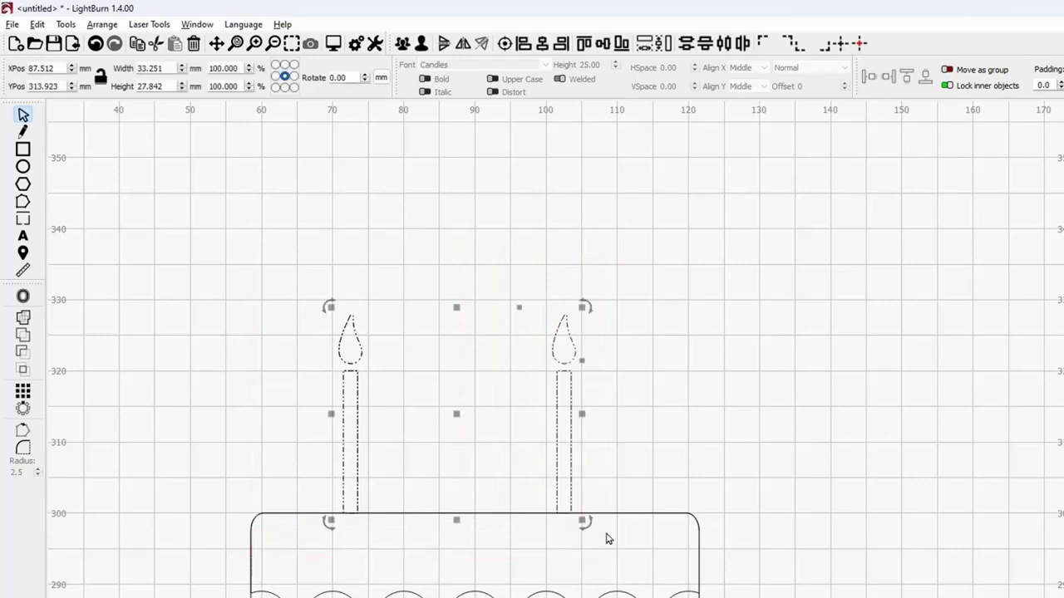
left_click(742, 46)
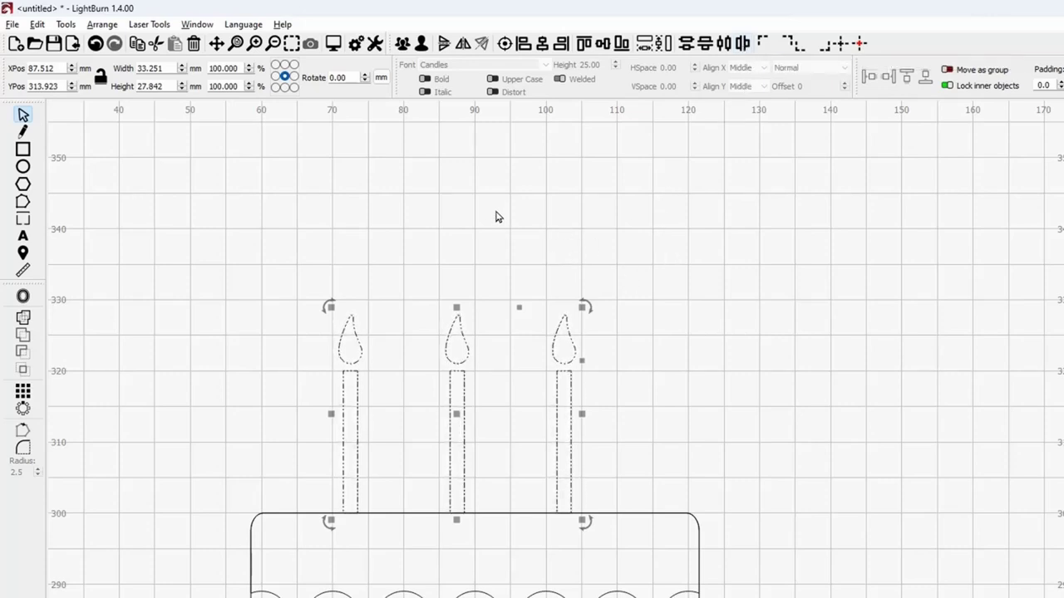
left_click(401, 45)
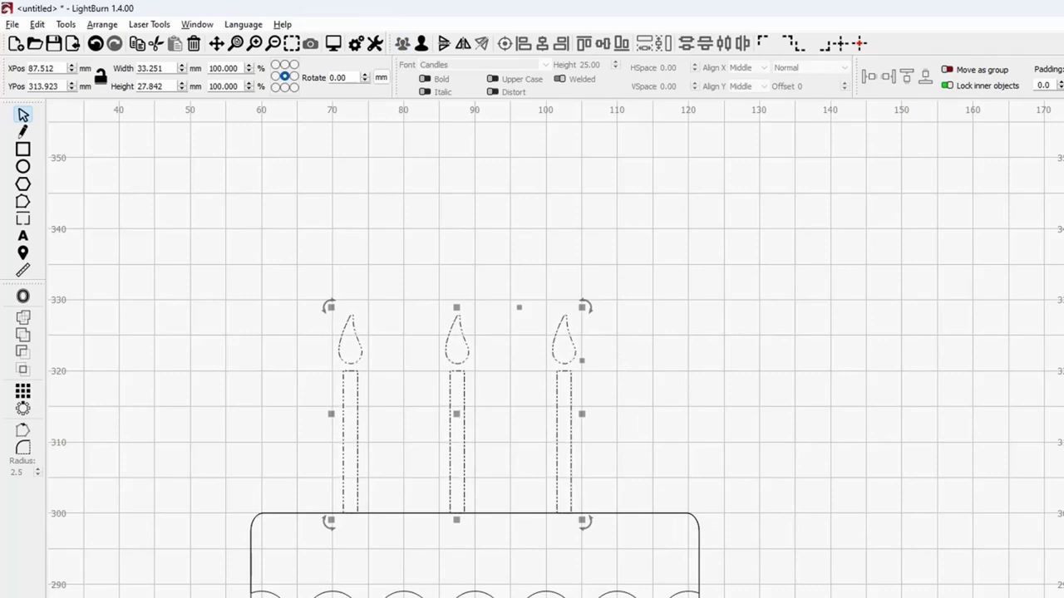
left_click(474, 513, "shift")
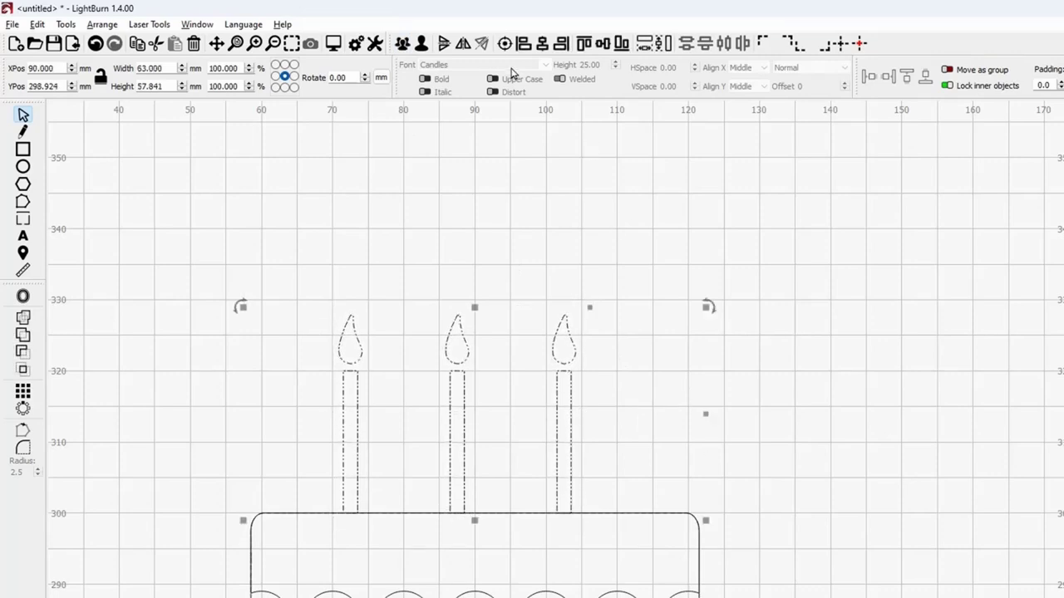
left_click(543, 46)
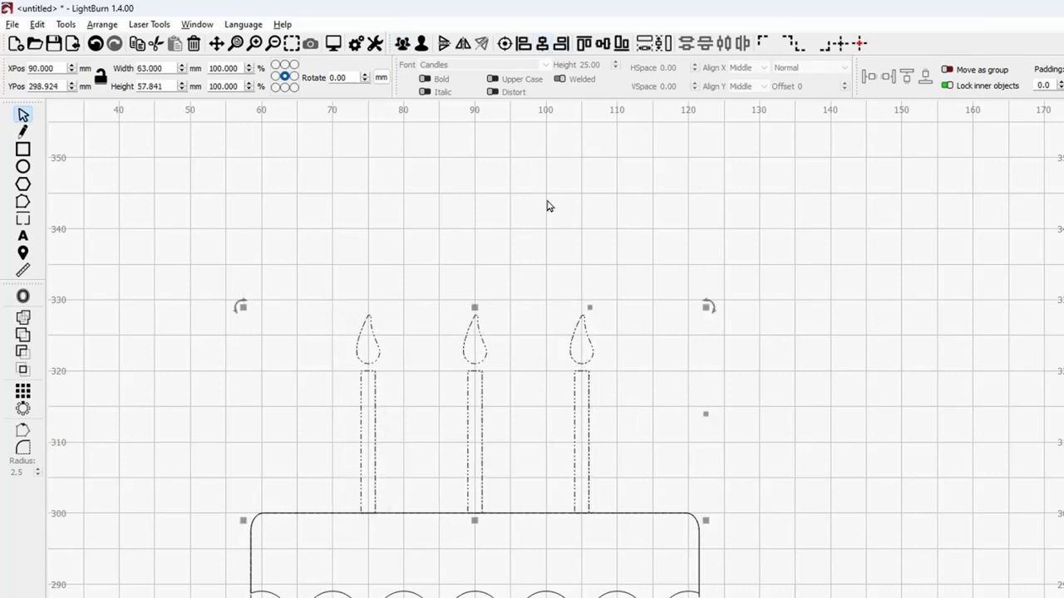
left_click(544, 274)
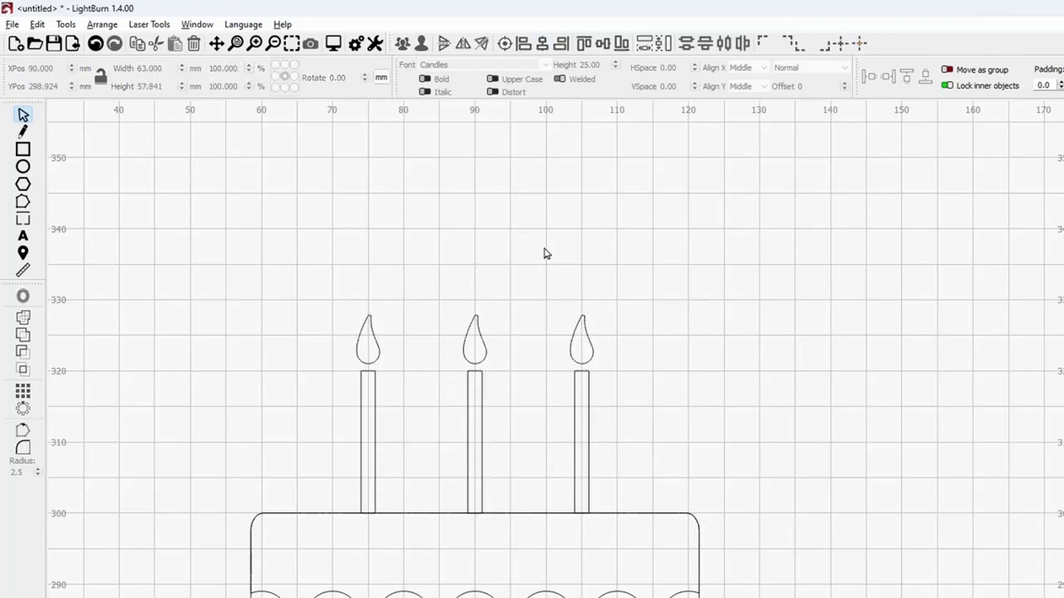
Step: Duplicate the whole candle-topped cake to the right, placing the copy at X 290, Y 285
scroll(479, 418, "down", 5)
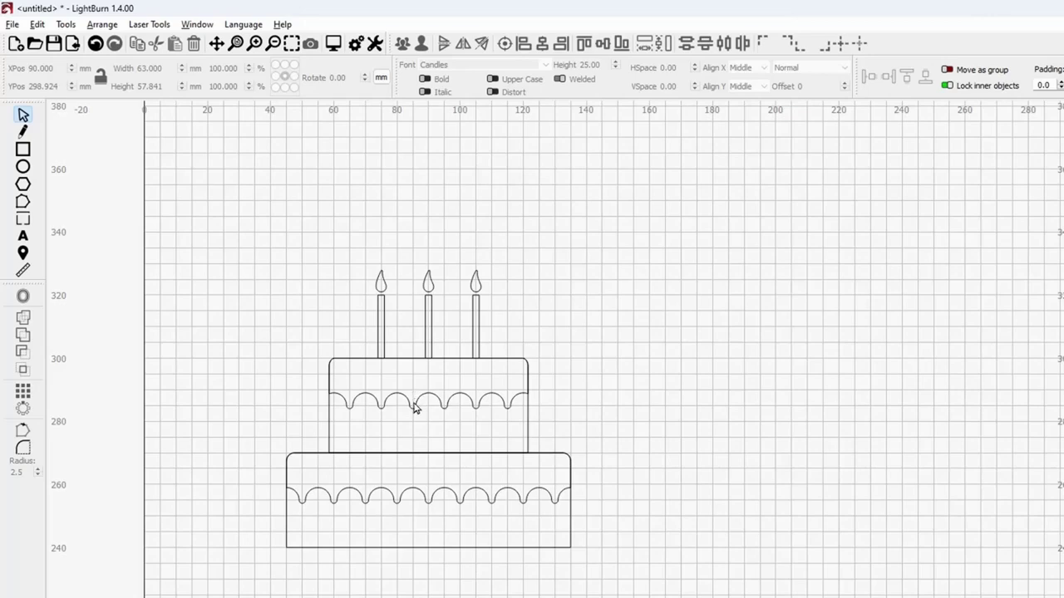
mouse_move(214, 190)
left_mouse_down()
mouse_move(443, 505)
mouse_move(637, 597)
left_mouse_up()
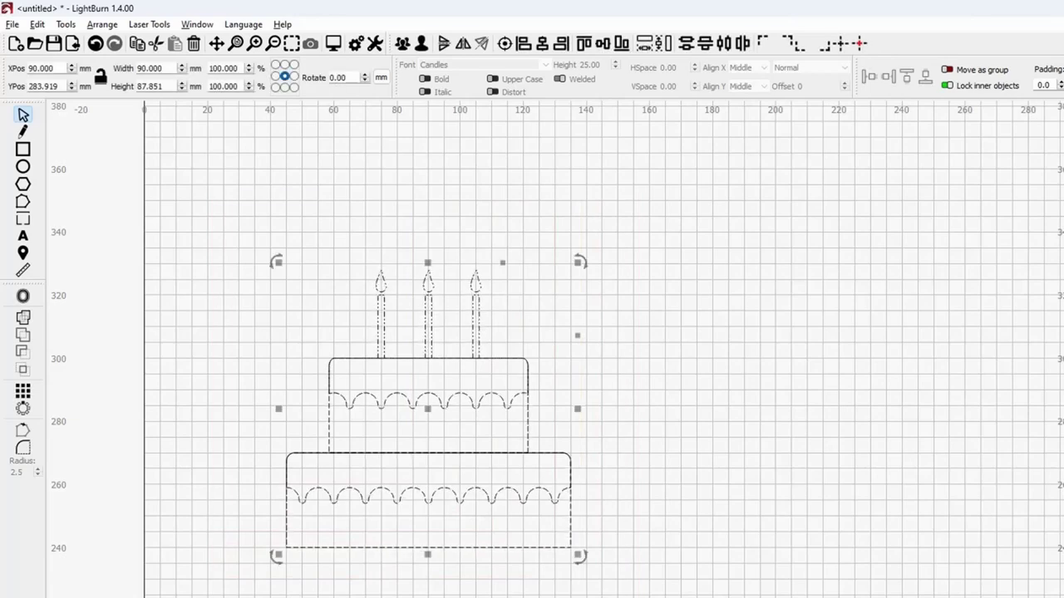
scroll(623, 548, "down", 2)
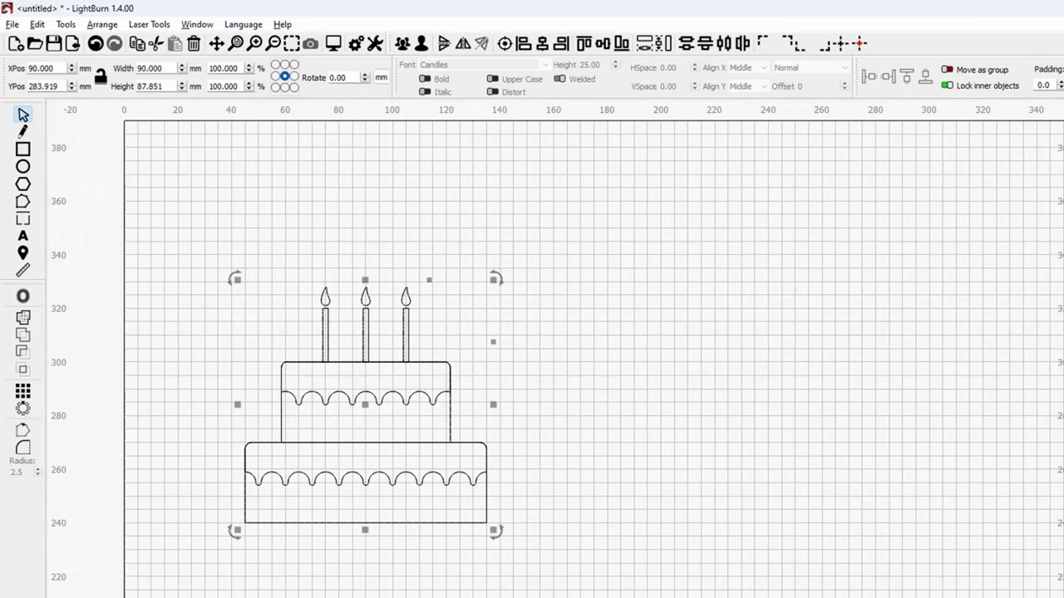
scroll(458, 485, "down", 3)
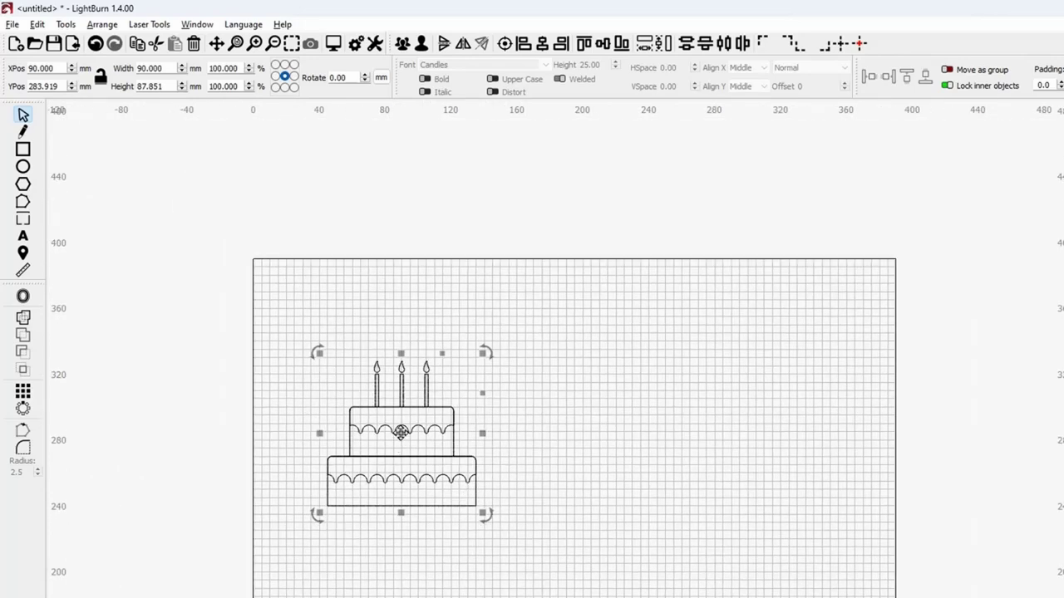
left_click_drag(419, 436, 735, 441)
scroll(399, 441, "up", 3)
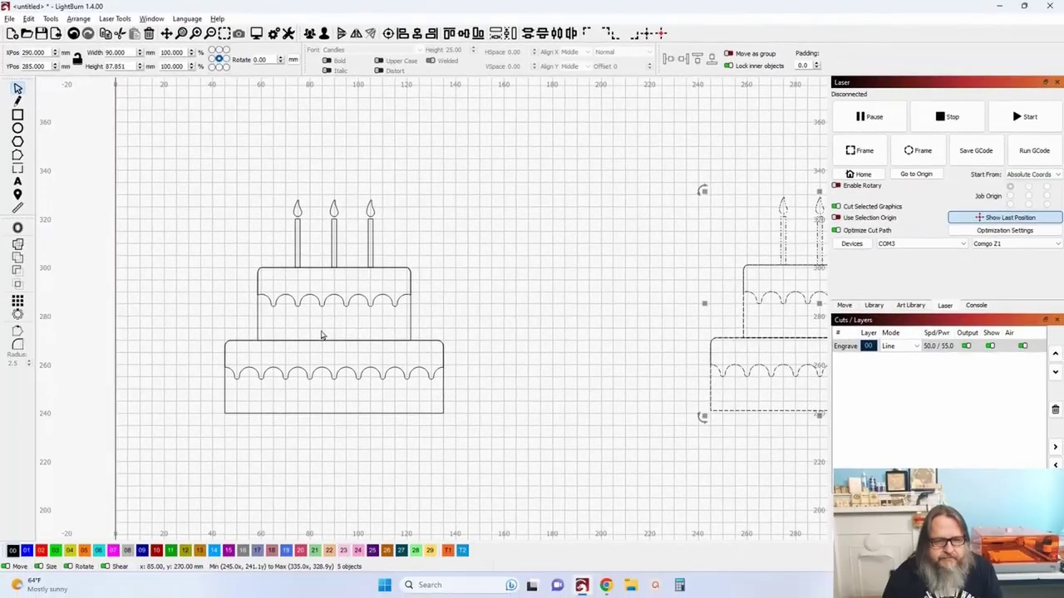
Step: Move both scalloped icing lines onto the blue 01 InnerLine fill layer and hide that layer
left_click(326, 303)
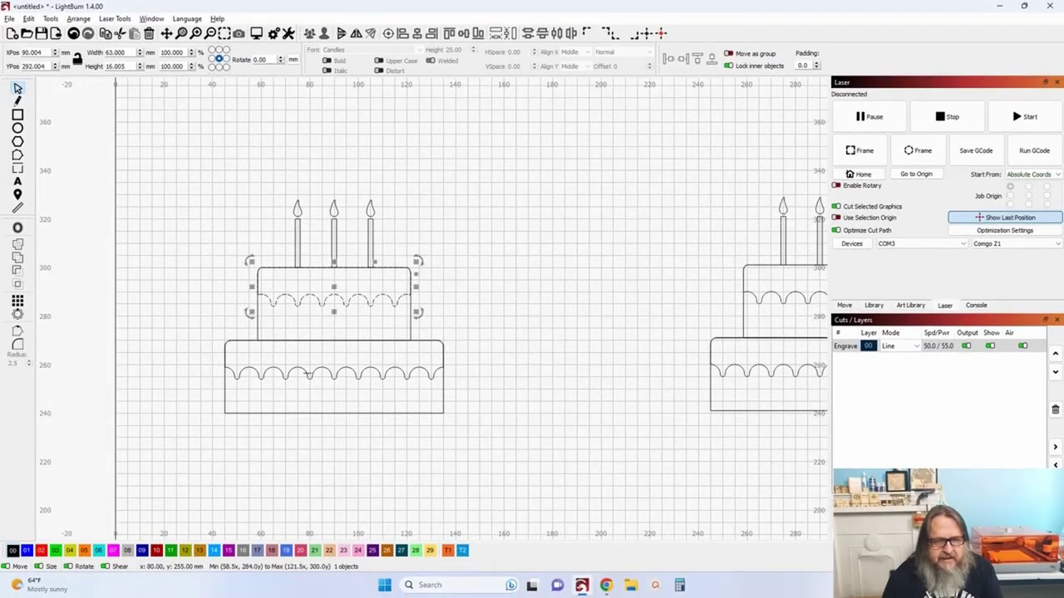
left_click(307, 376, "shift")
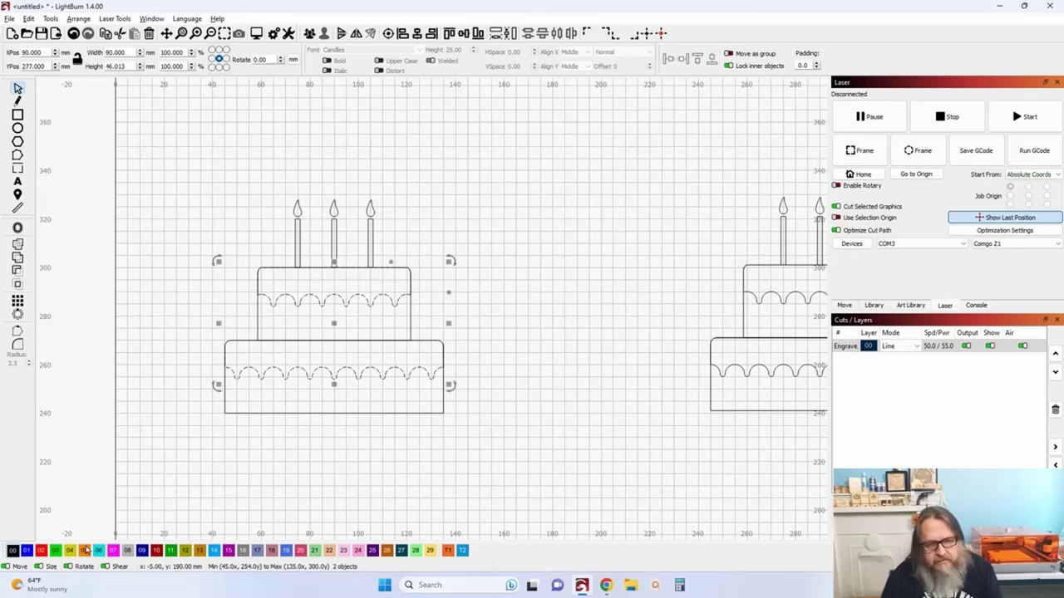
left_click(29, 551)
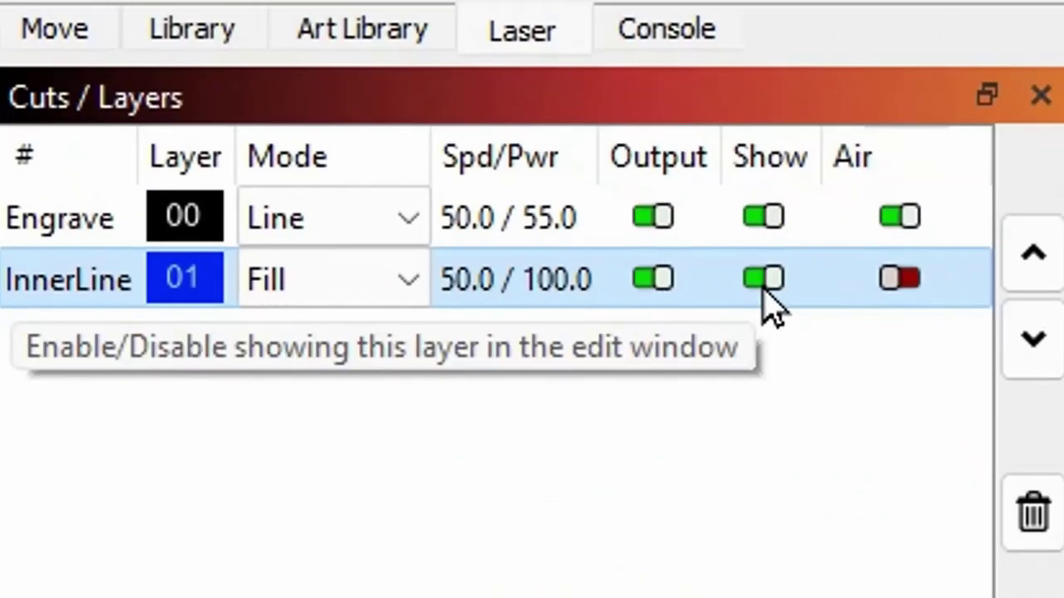
left_click(766, 289)
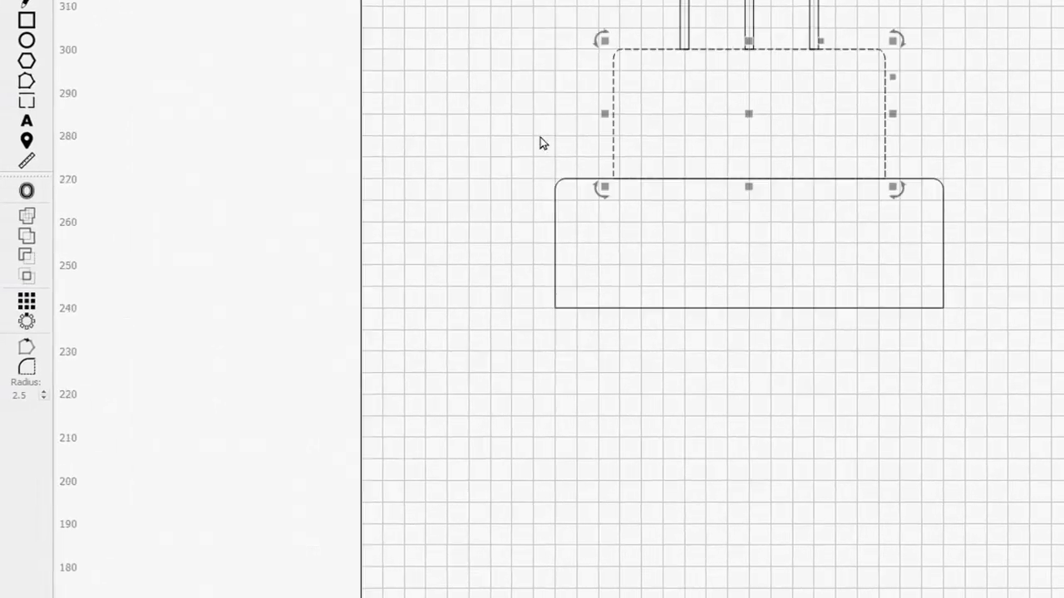
Step: Weld the two tier rectangles into one continuous stepped outline
left_click_drag(136, 369, 40, 325)
left_click_drag(560, 159, 560, 158)
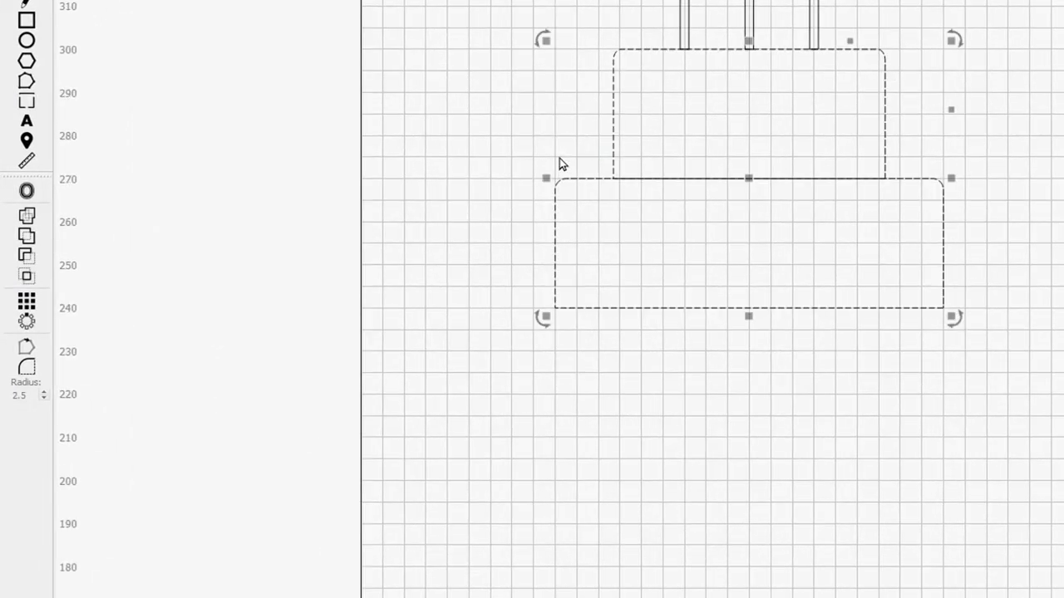
left_click(26, 238)
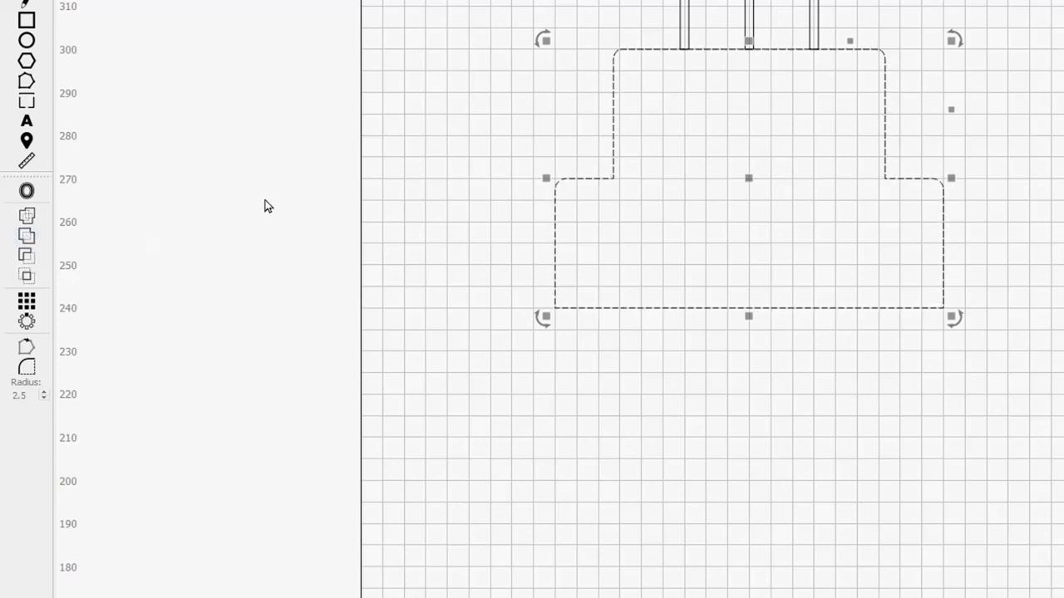
left_click(482, 195)
Step: Zoom in on the top tier and marquee the three candles
left_click_drag(482, 194, 513, 350)
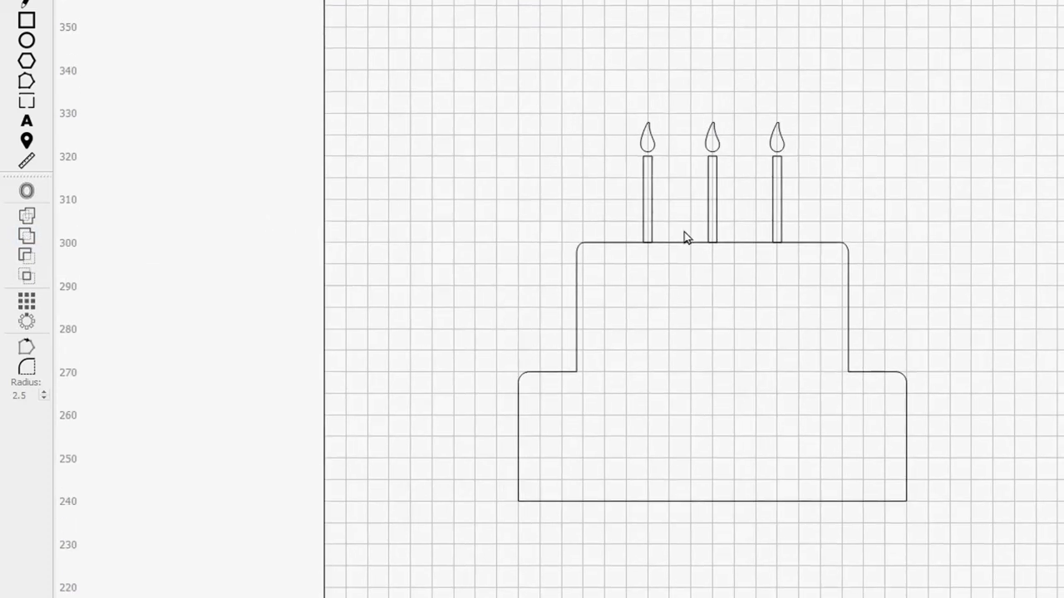
scroll(686, 238, "up", 3)
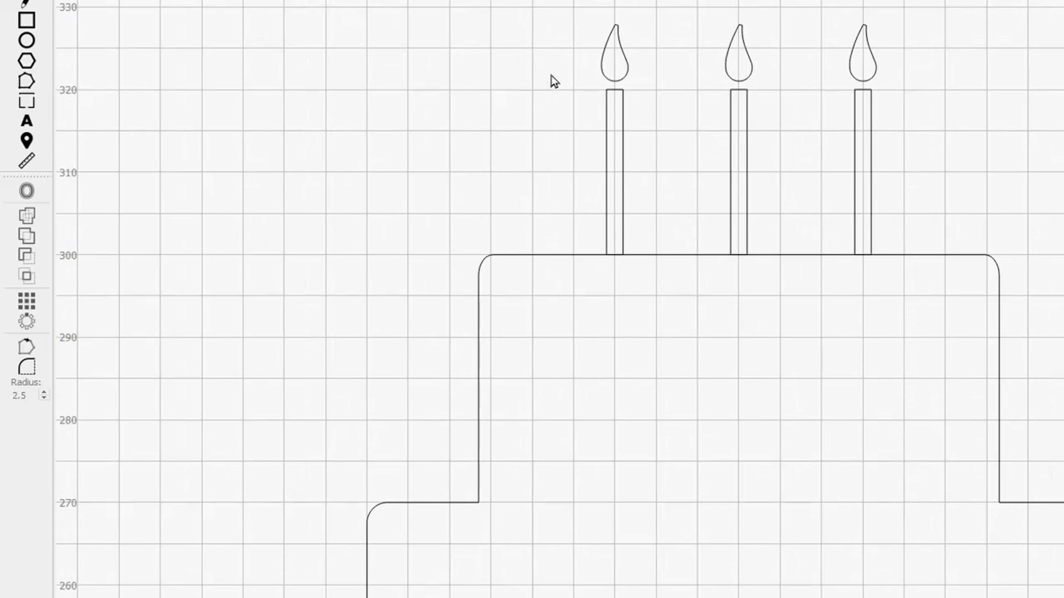
left_click_drag(550, 81, 921, 300)
Step: Marquee-select only the three candle sticks, excluding their flames
left_click(621, 174)
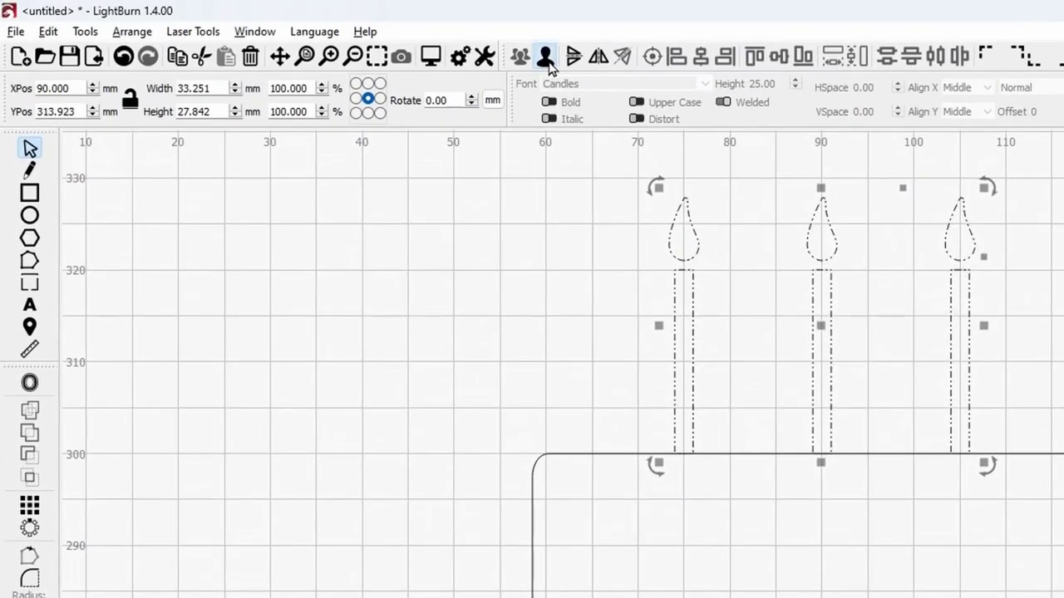
left_click(548, 187)
left_click_drag(580, 236, 1030, 519)
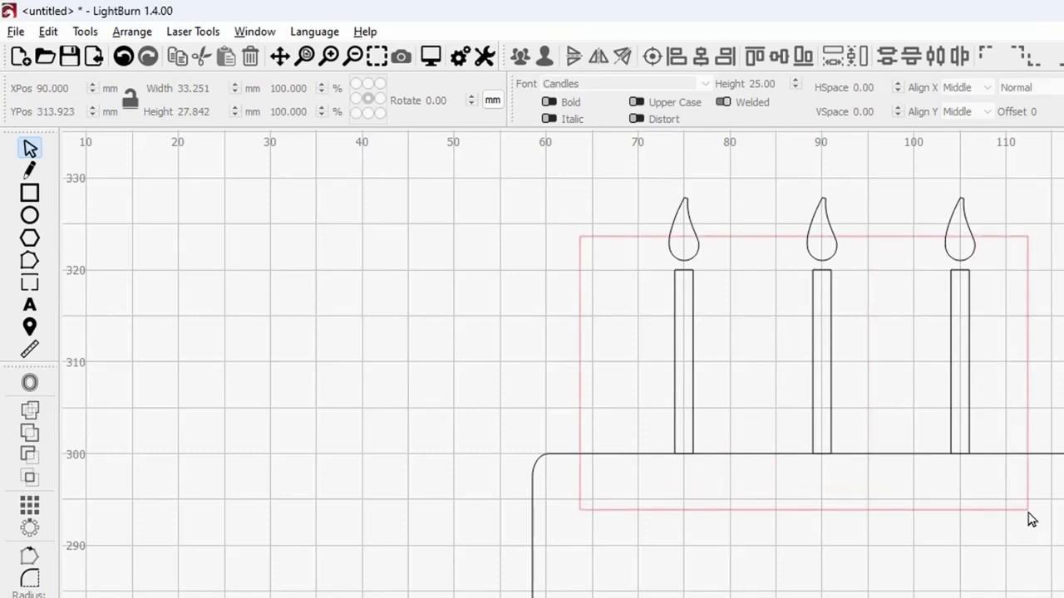
left_click_drag(1028, 512, 1028, 512)
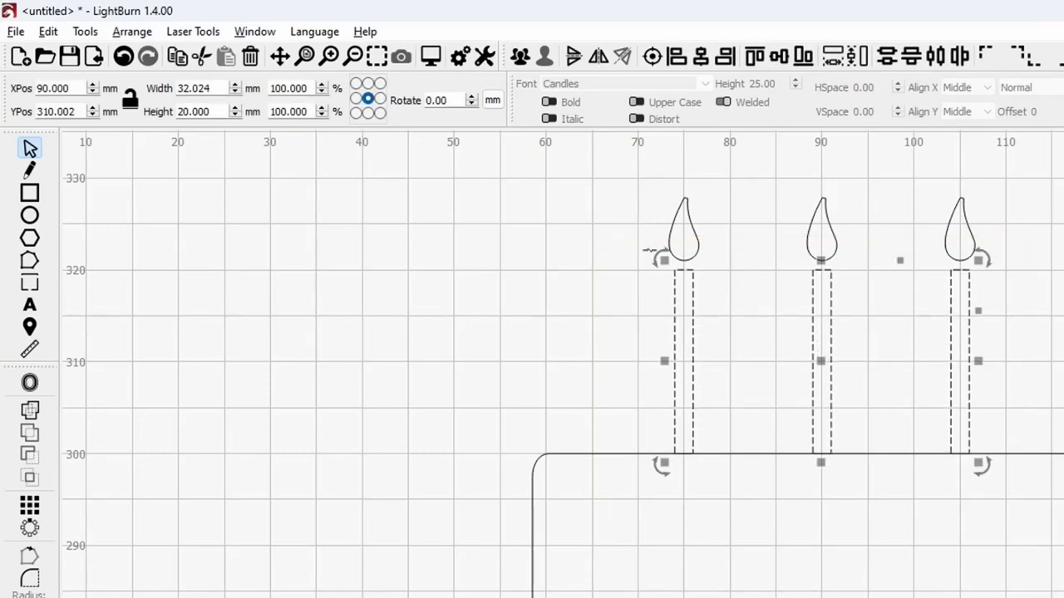
left_click(538, 301)
left_click_drag(616, 244, 1053, 522)
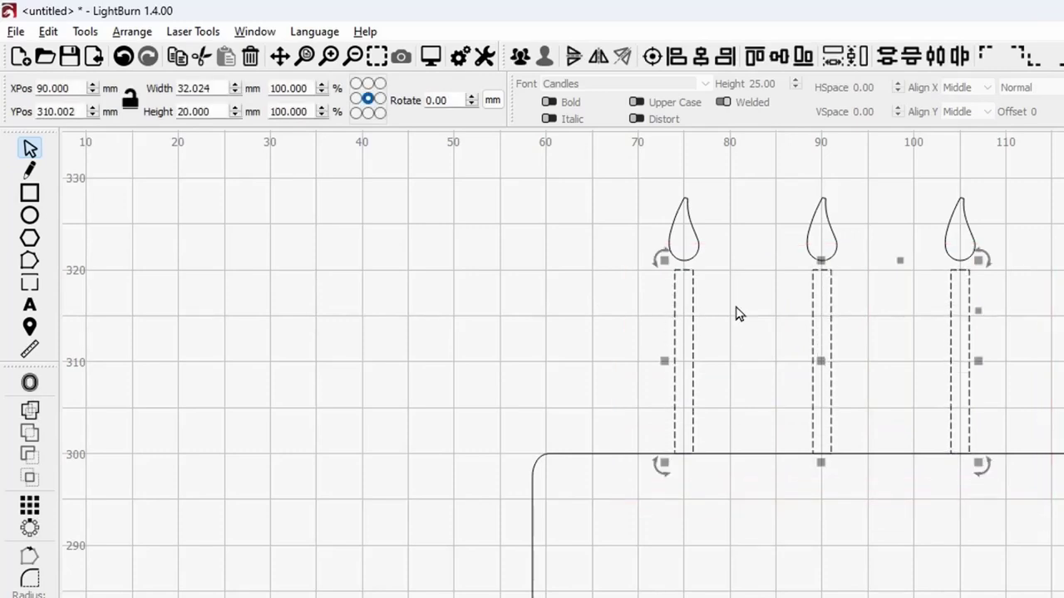
left_click(558, 335)
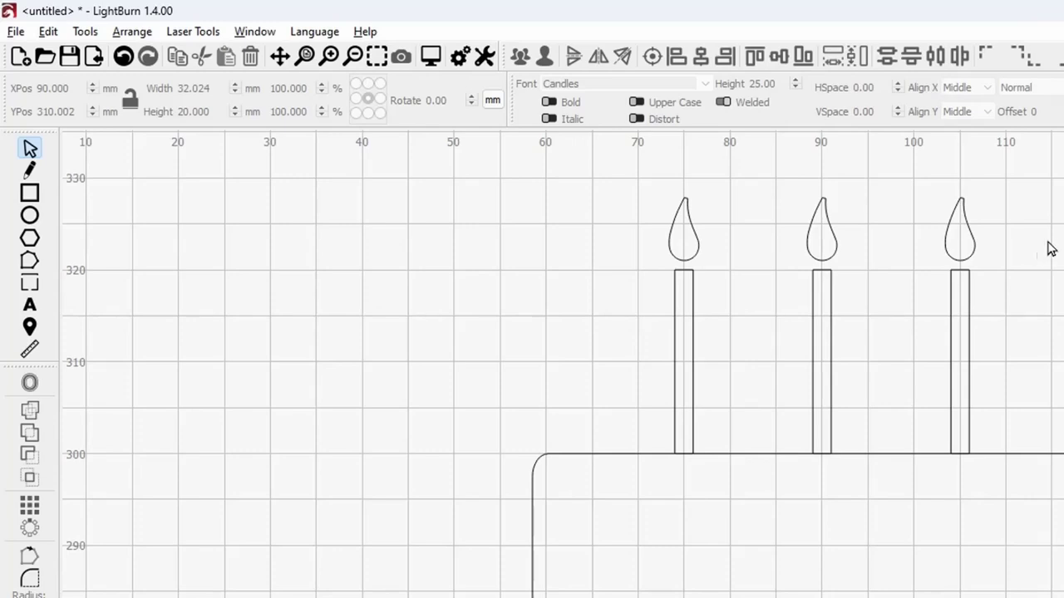
left_click_drag(1061, 239, 608, 422)
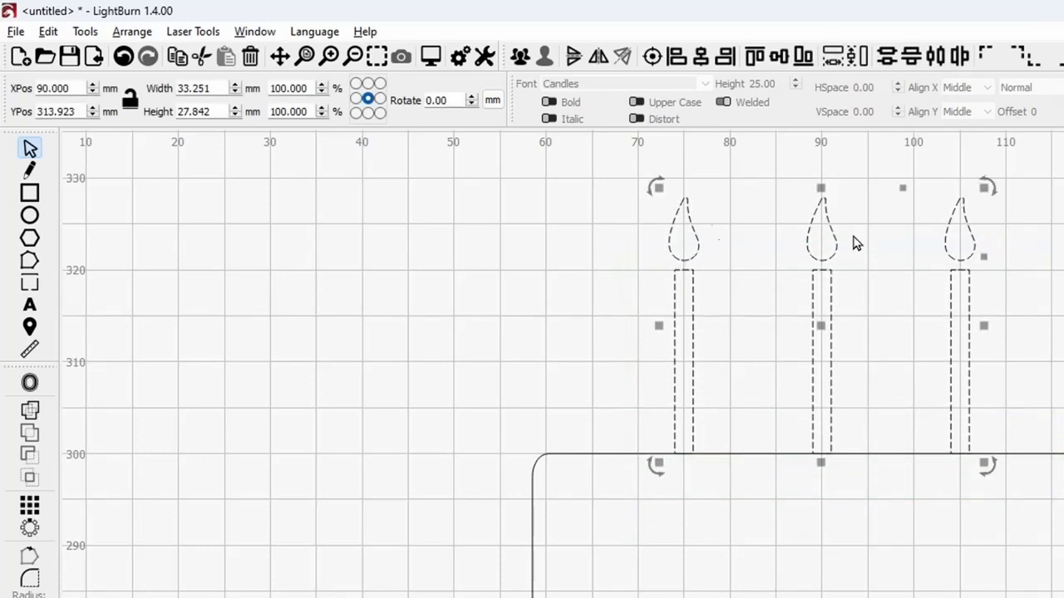
left_click(501, 333)
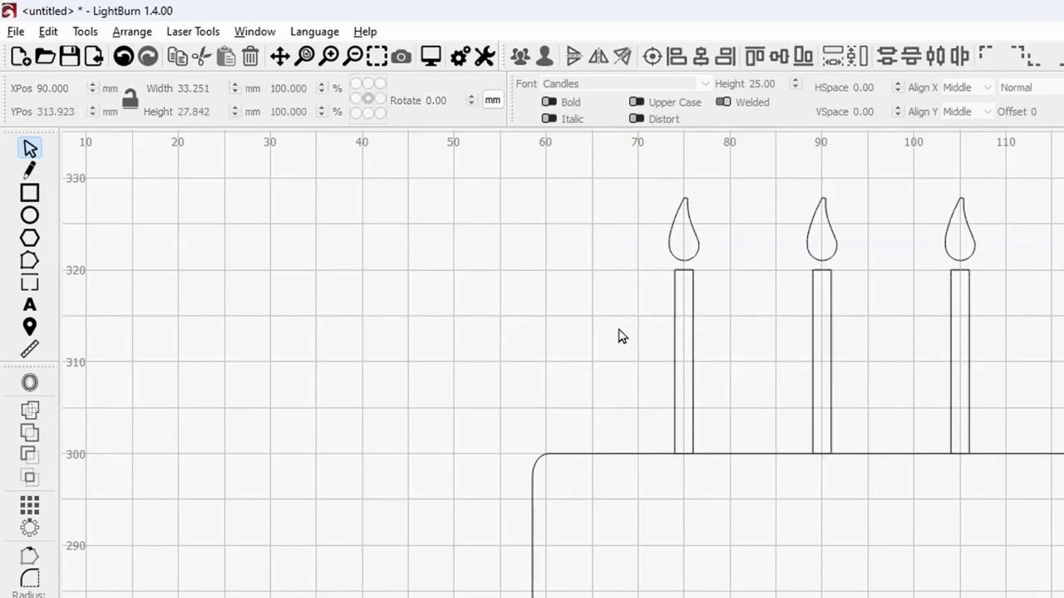
left_click_drag(702, 214, 591, 508)
left_click(427, 266)
left_click_drag(1047, 232, 613, 519)
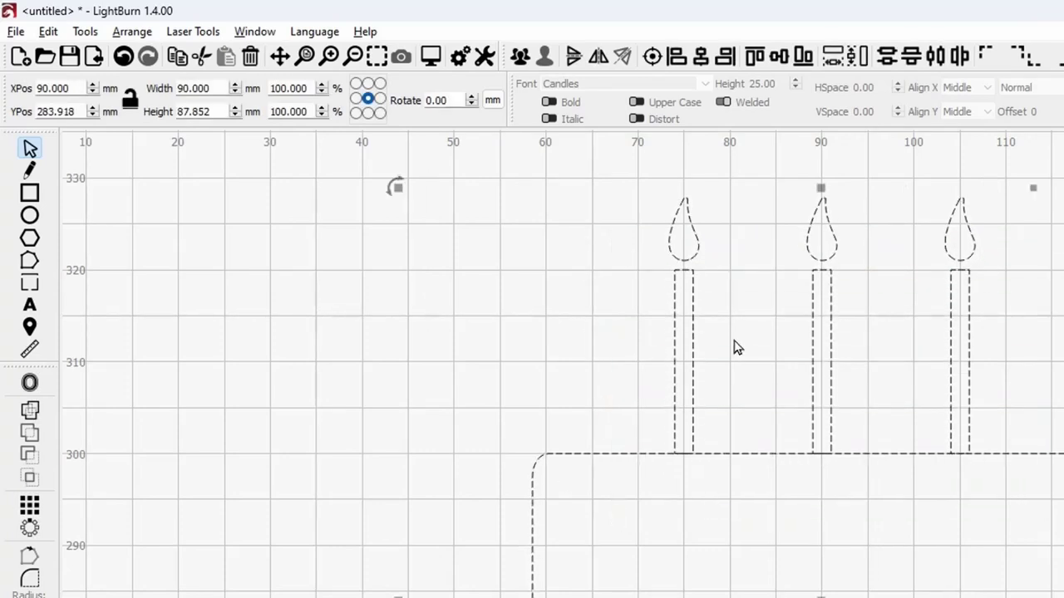
left_click(466, 291)
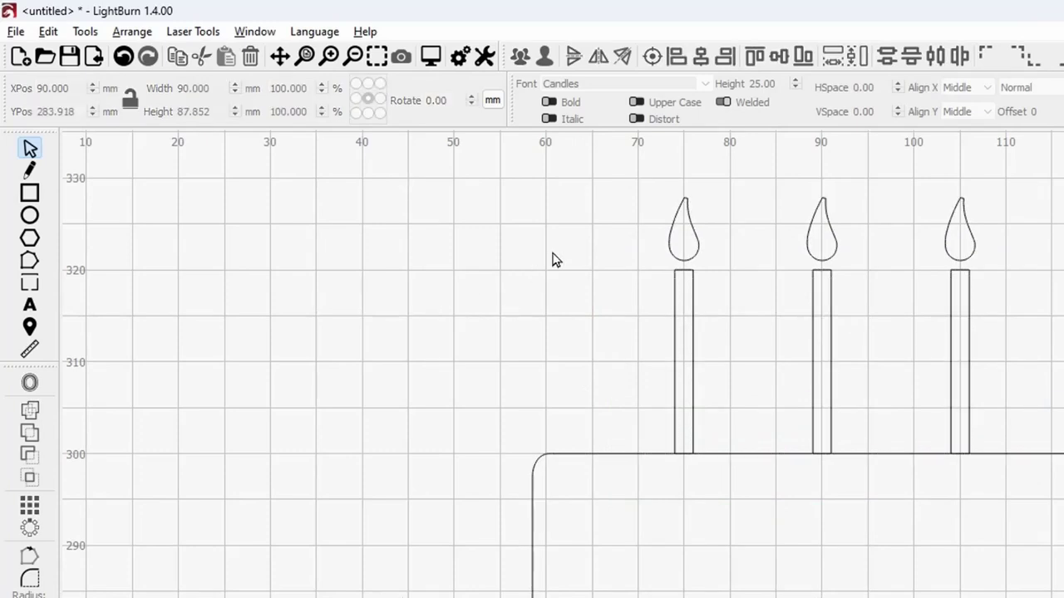
left_click_drag(571, 237, 1060, 554)
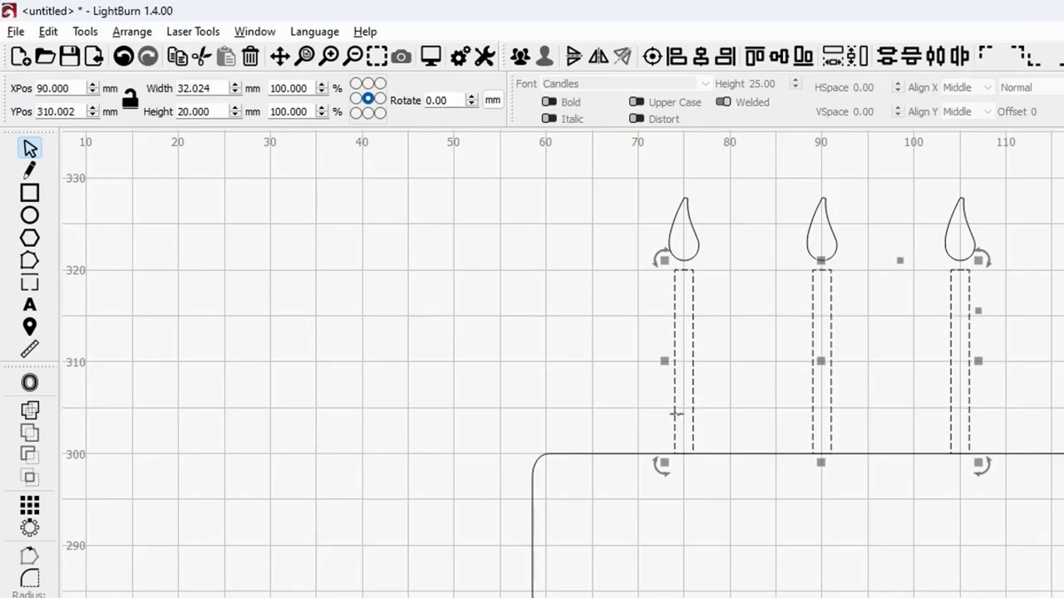
Step: Nudge the candle sticks down twice so their bases meet the cake's top edge near Y 300
scroll(698, 465, "up", 8)
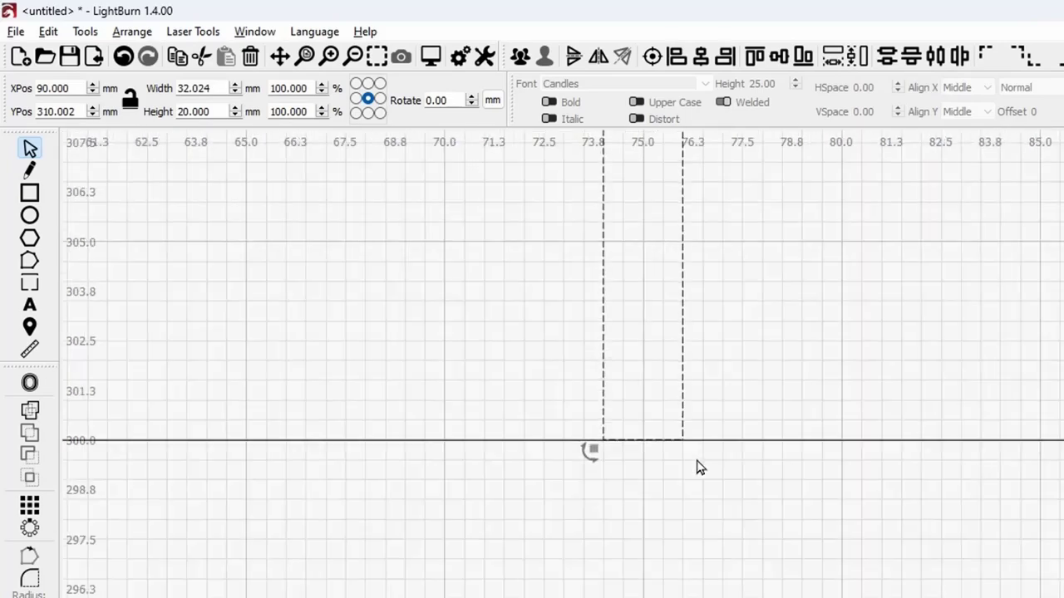
scroll(518, 365, "up", 3)
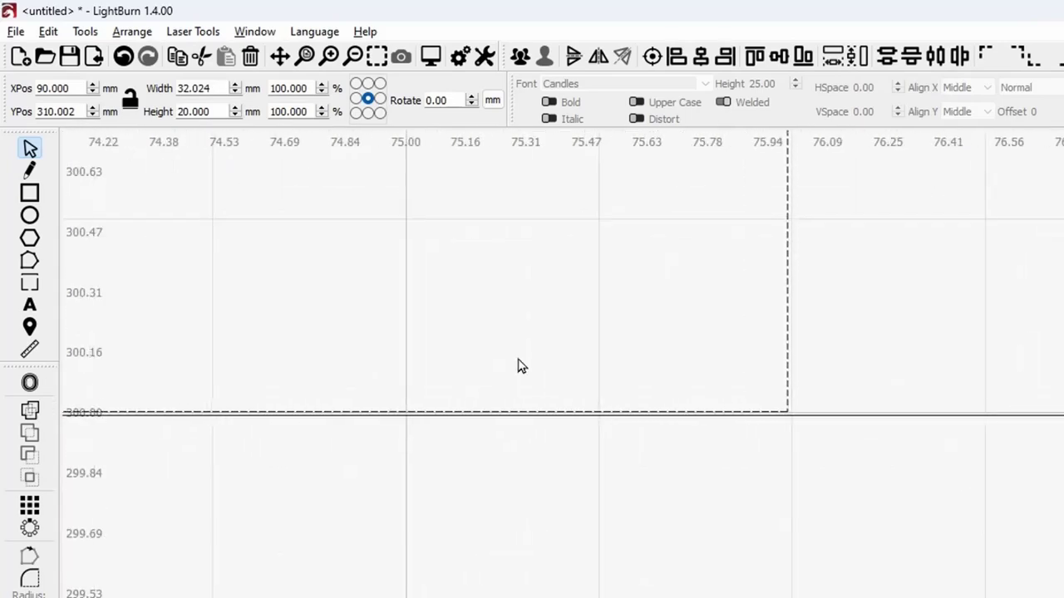
key("Down")
key("Down")
key("Down")
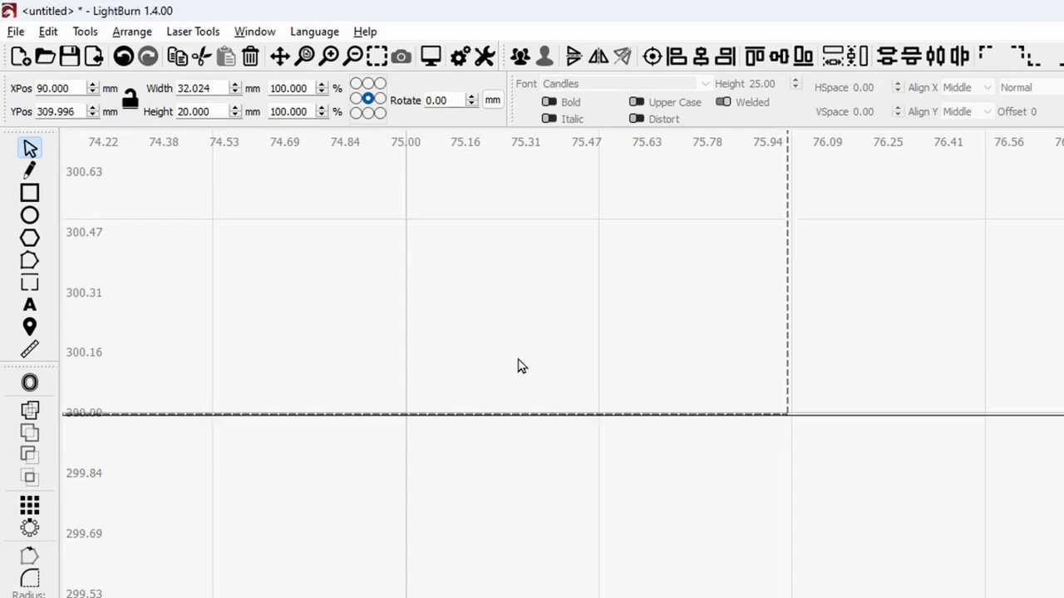
key("Down")
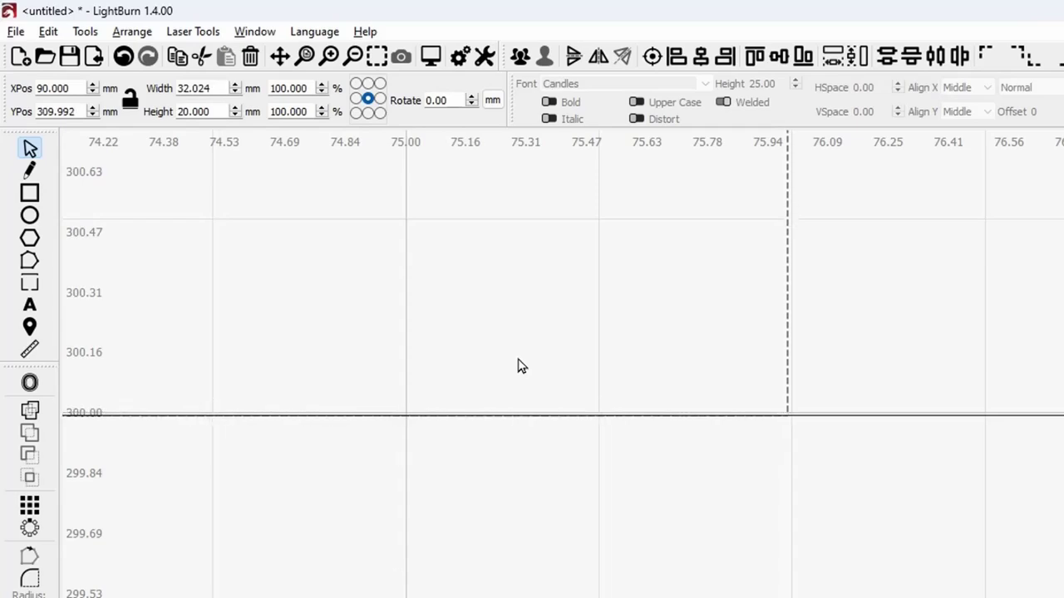
Step: Select the candles together with the cake and bring the whole cake into view
scroll(518, 365, "down", 10)
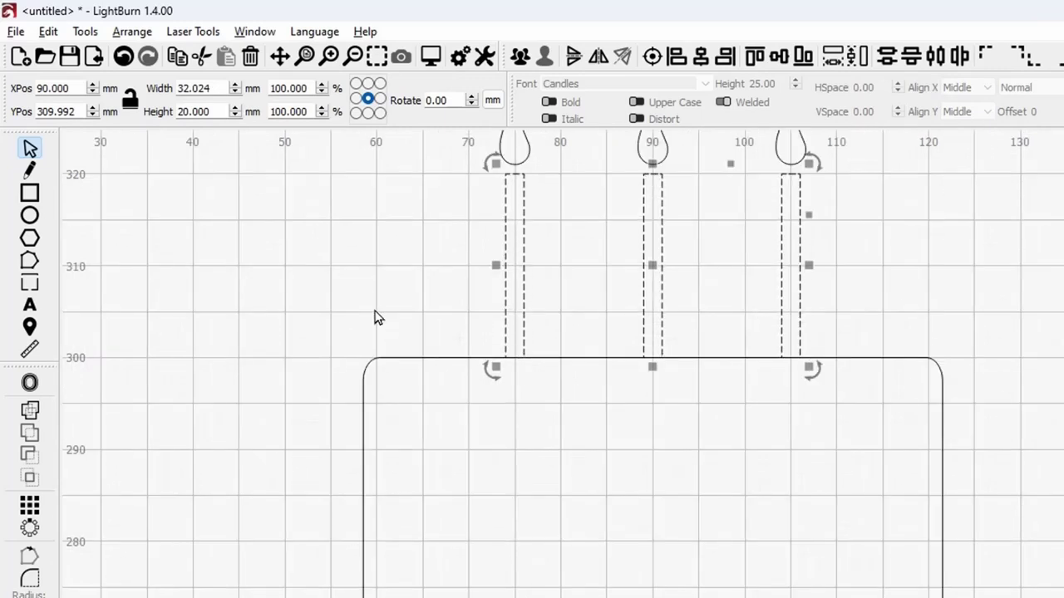
left_click(371, 304)
left_click_drag(856, 443, 456, 319)
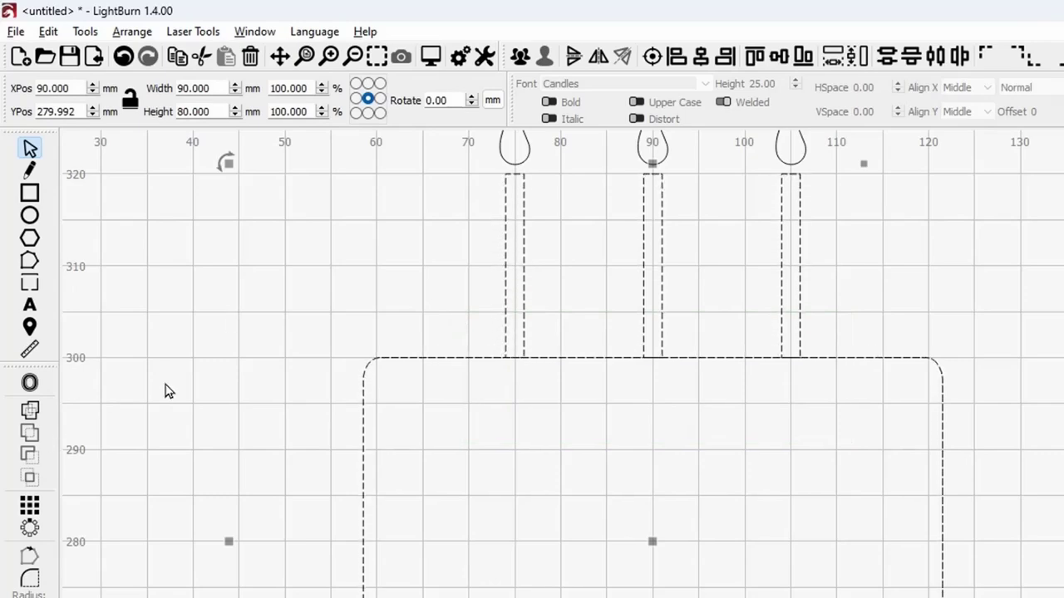
scroll(164, 391, "down", 4)
left_click_drag(164, 394, 313, 475)
Step: Group the three candles and weld them into the cake outline
left_click(351, 462)
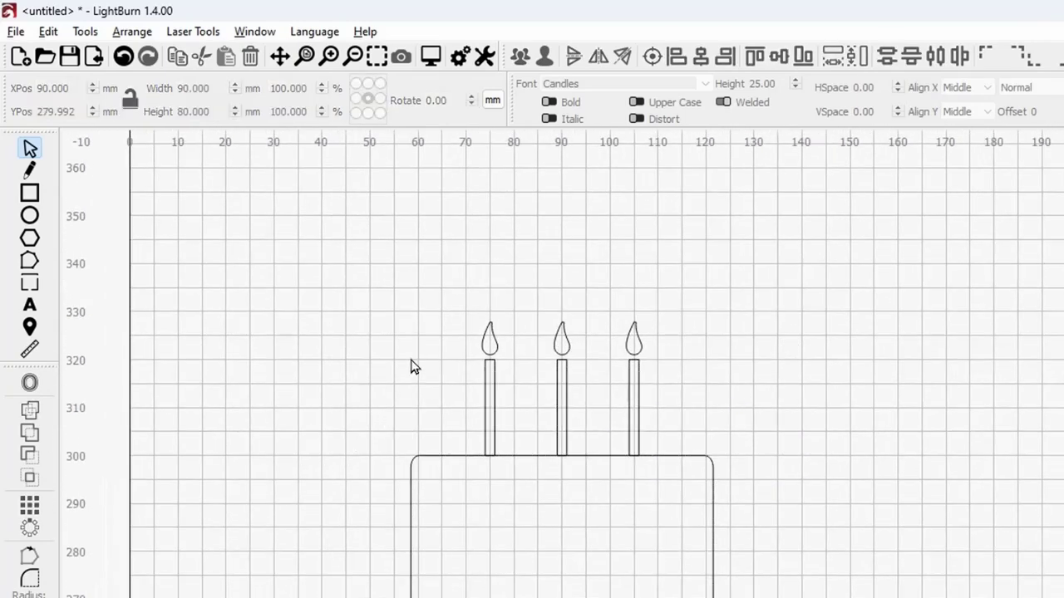
left_click_drag(441, 337, 668, 505)
left_click(517, 58)
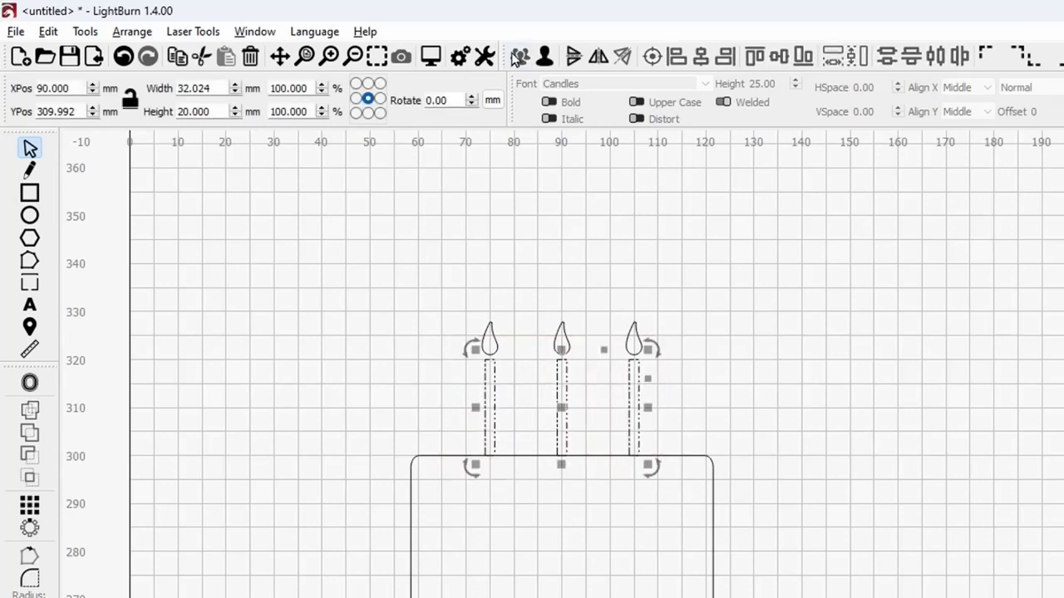
left_click(334, 226)
left_click_drag(651, 506, 449, 440)
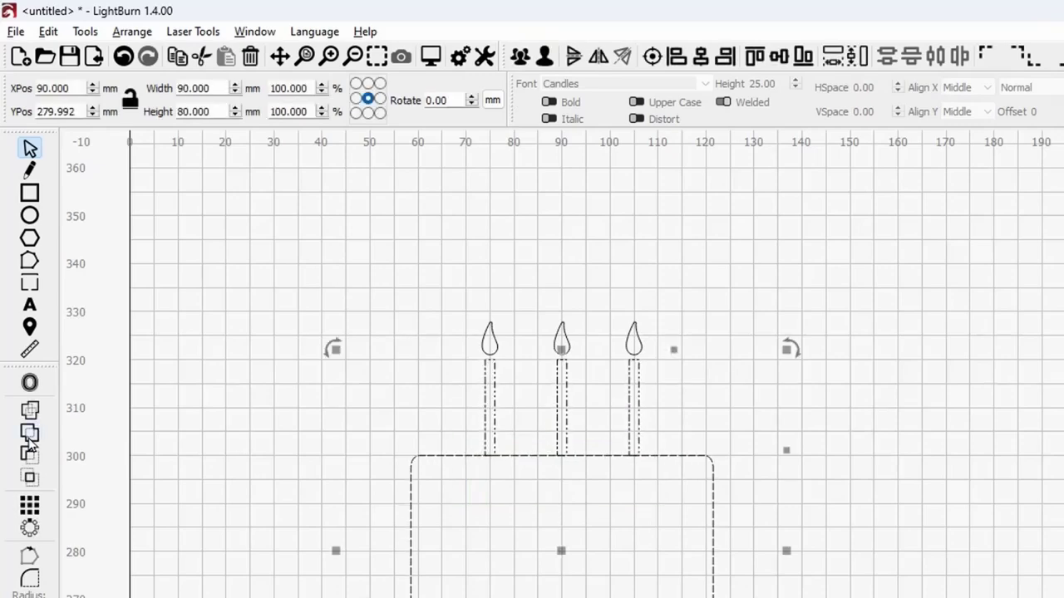
left_click(307, 485)
scroll(525, 486, "up", 3)
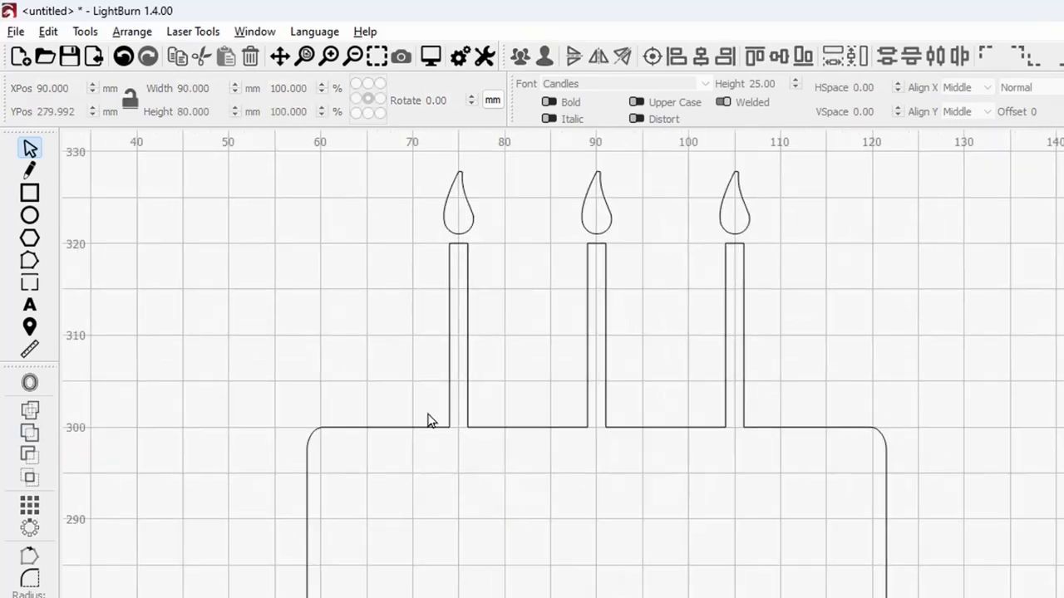
scroll(508, 400, "down", 2)
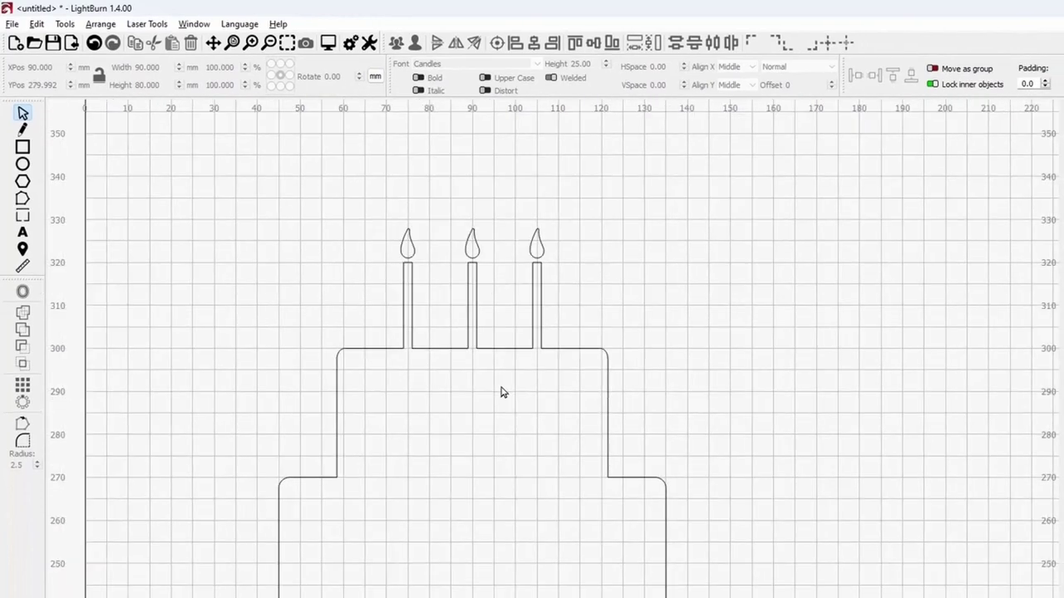
Step: Start a 0.5 mm outward, round-cornered offset around the welded cake outline
left_click(386, 351)
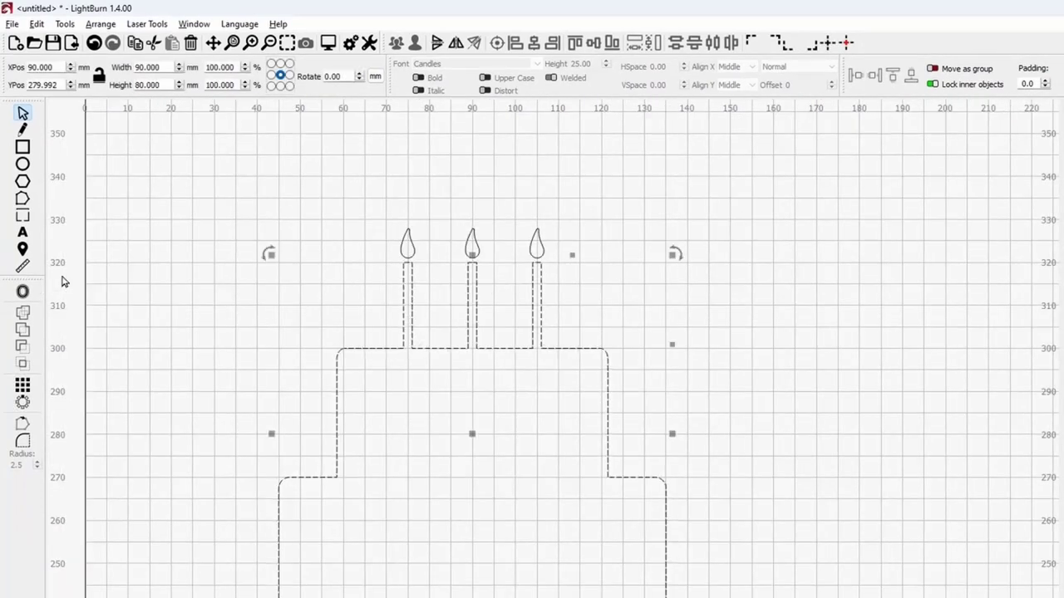
left_click(22, 293)
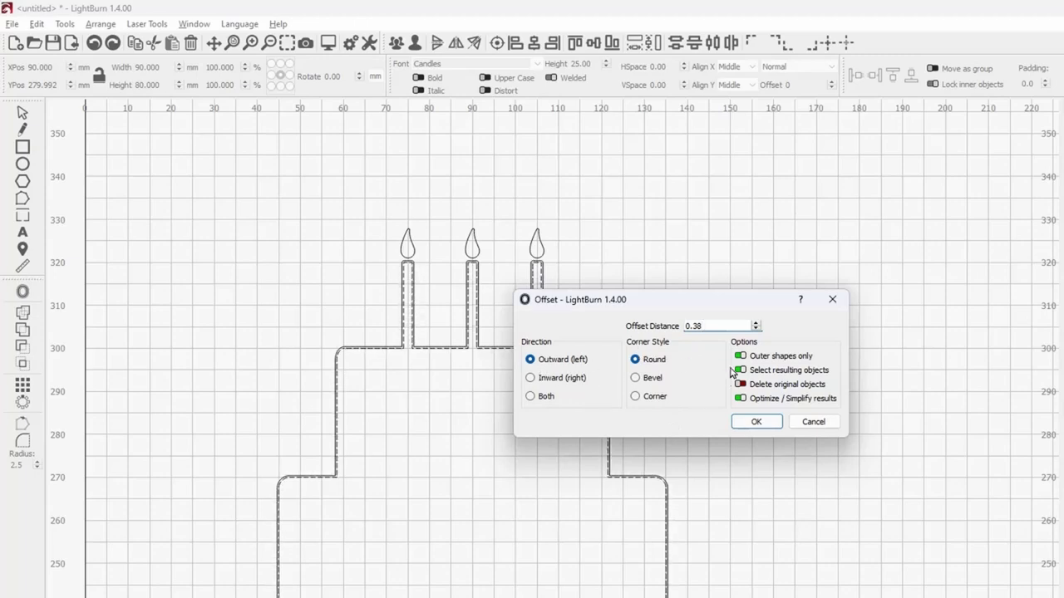
left_click_drag(724, 329, 644, 329)
type(".5")
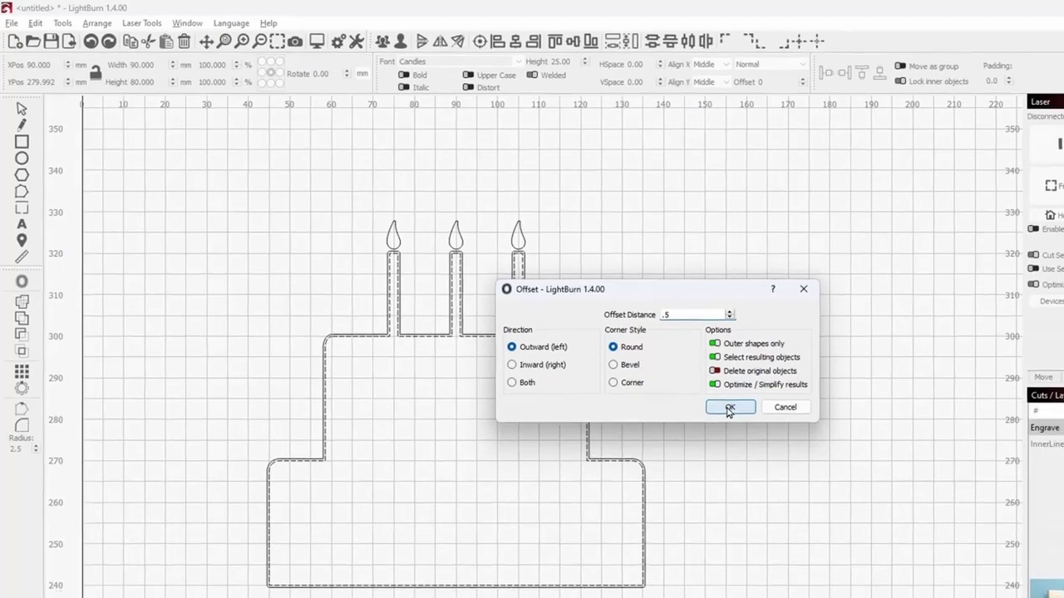
Step: Apply the 0.5 mm offset and switch the Engrave layer's mode to Fill
left_click(755, 422)
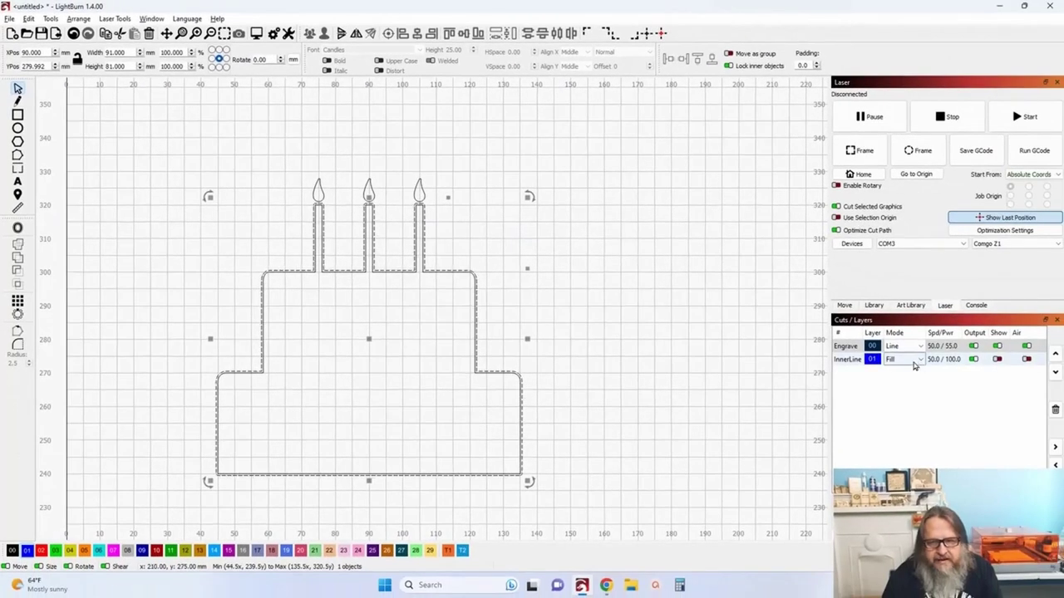
left_click(902, 346)
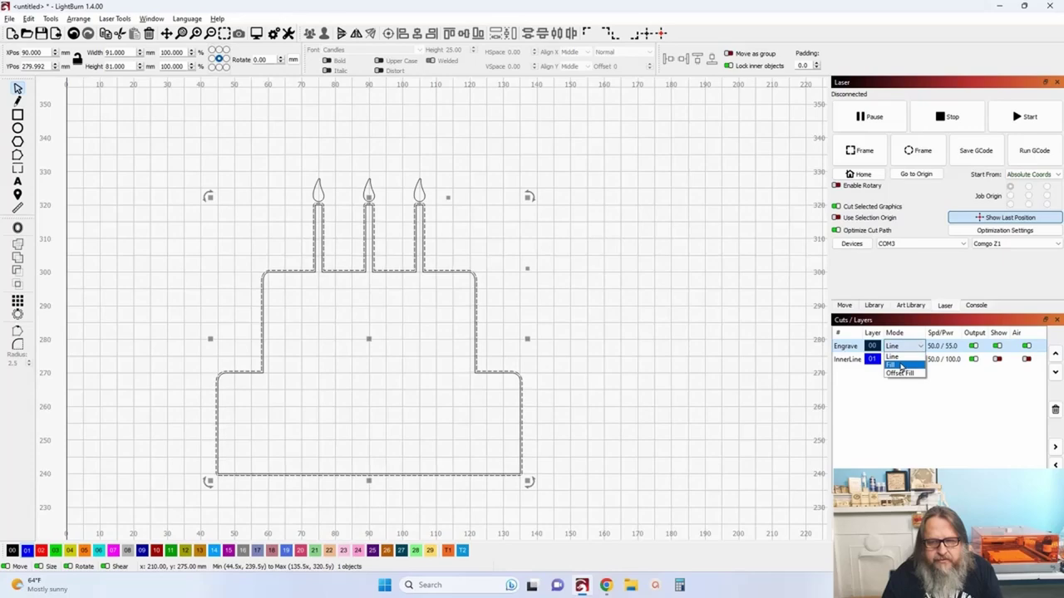
left_click(897, 363)
Step: Move the three flames to the blue InnerLine layer and make that layer visible
left_click(619, 297)
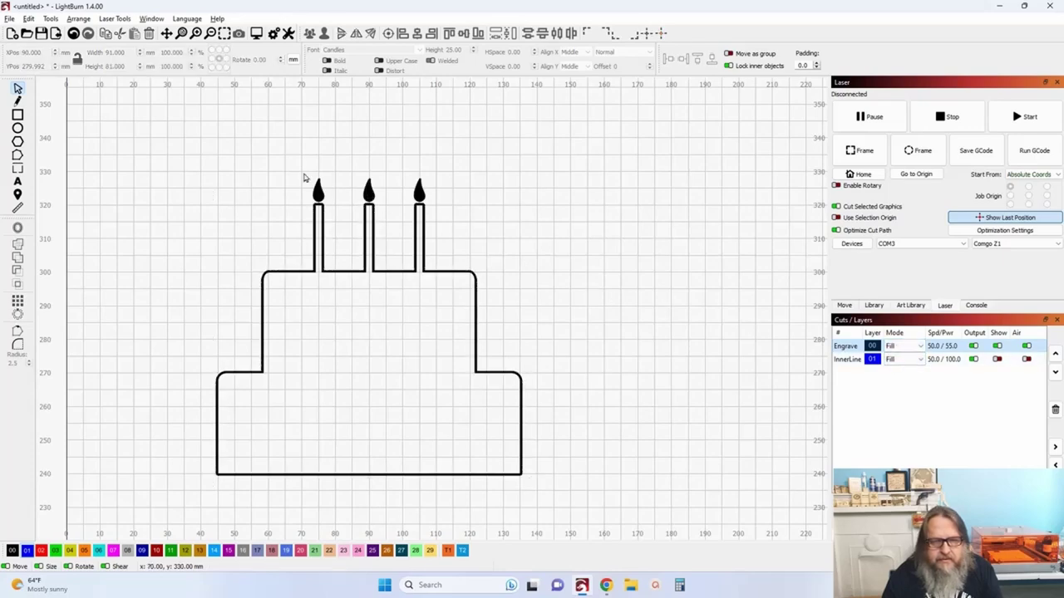
left_click_drag(305, 173, 438, 218)
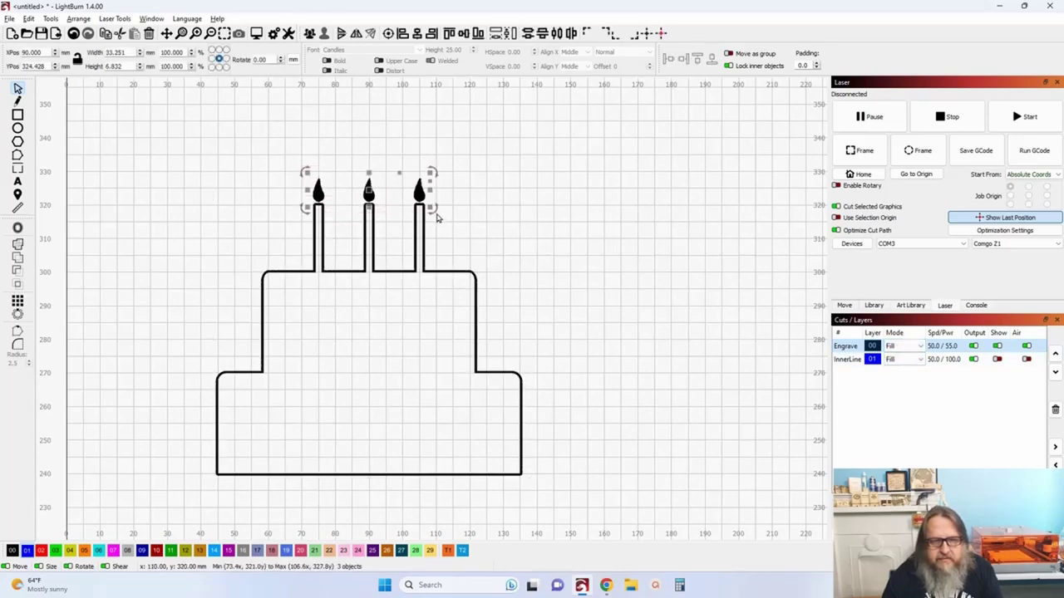
left_click(27, 551)
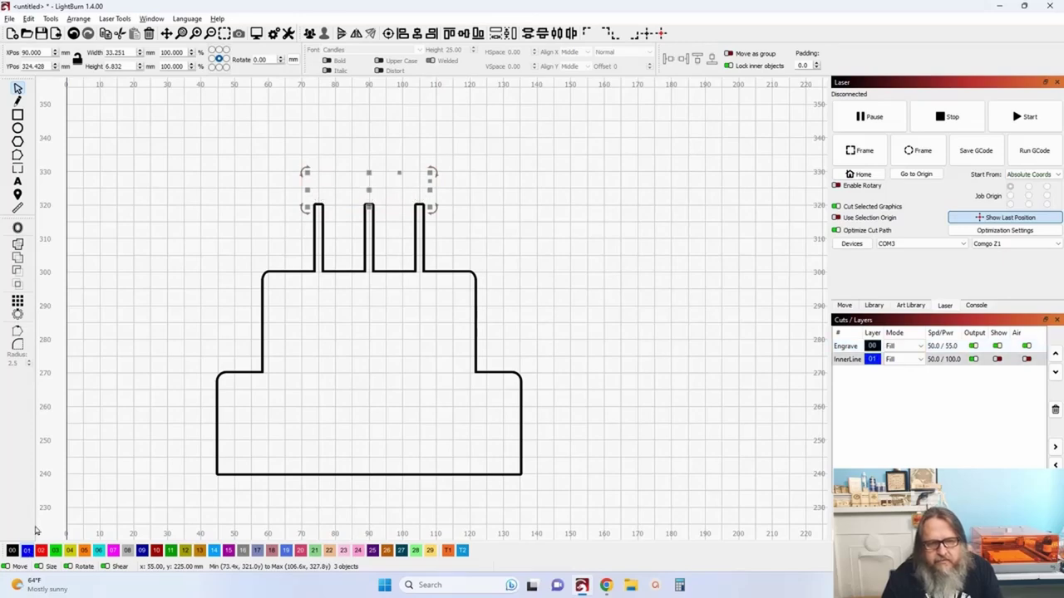
left_click(998, 359)
left_click(528, 274)
scroll(532, 258, "down", 2)
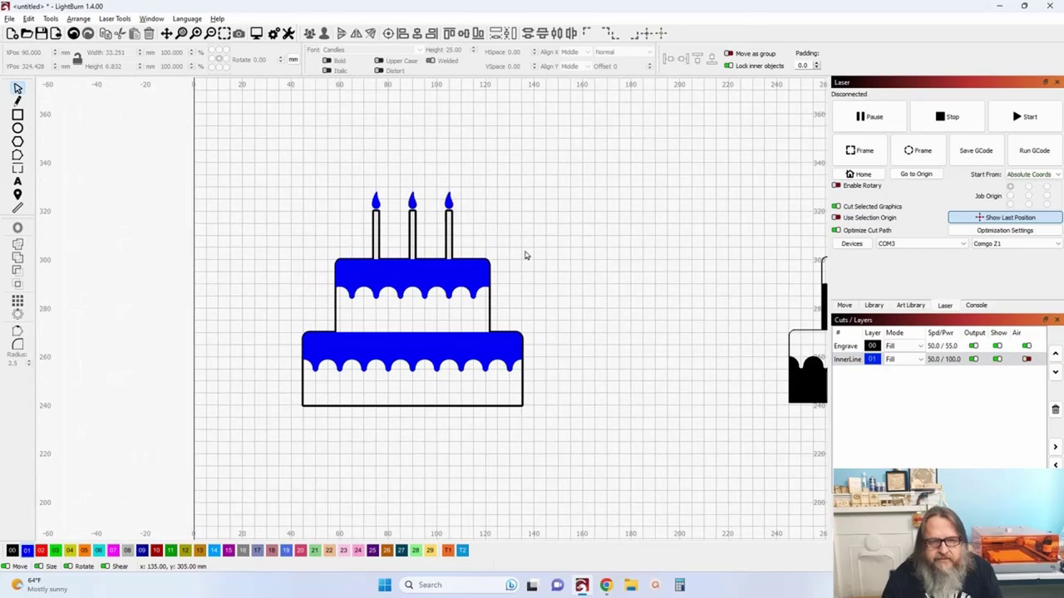
Step: Pan and zoom until the blue-iced cake fills the view, then select all its parts
left_click_drag(532, 258, 479, 255)
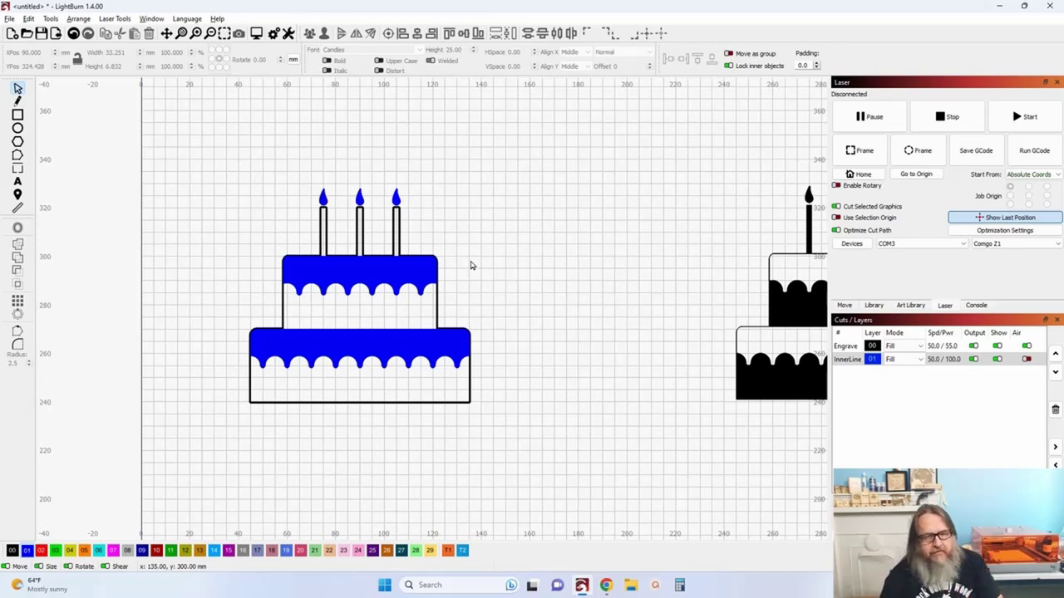
left_click_drag(470, 275, 388, 268)
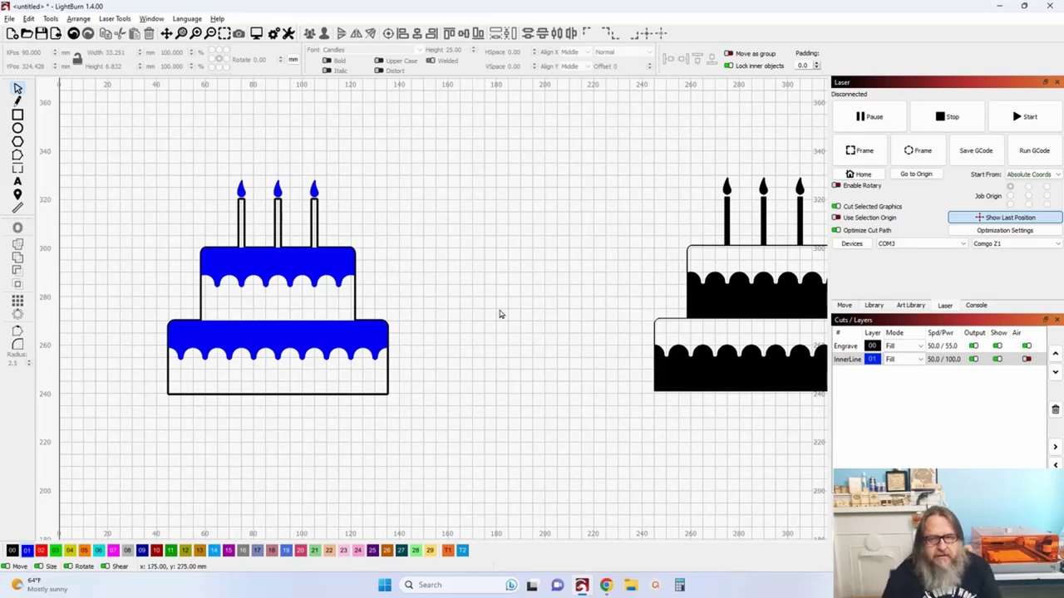
scroll(497, 313, "down", 5)
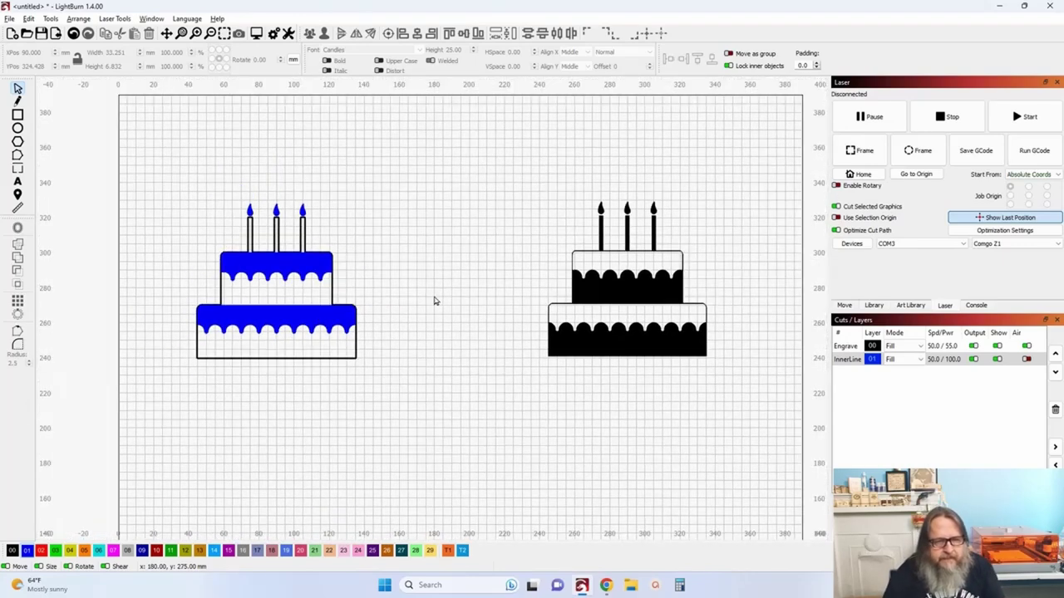
left_click_drag(449, 310, 365, 290)
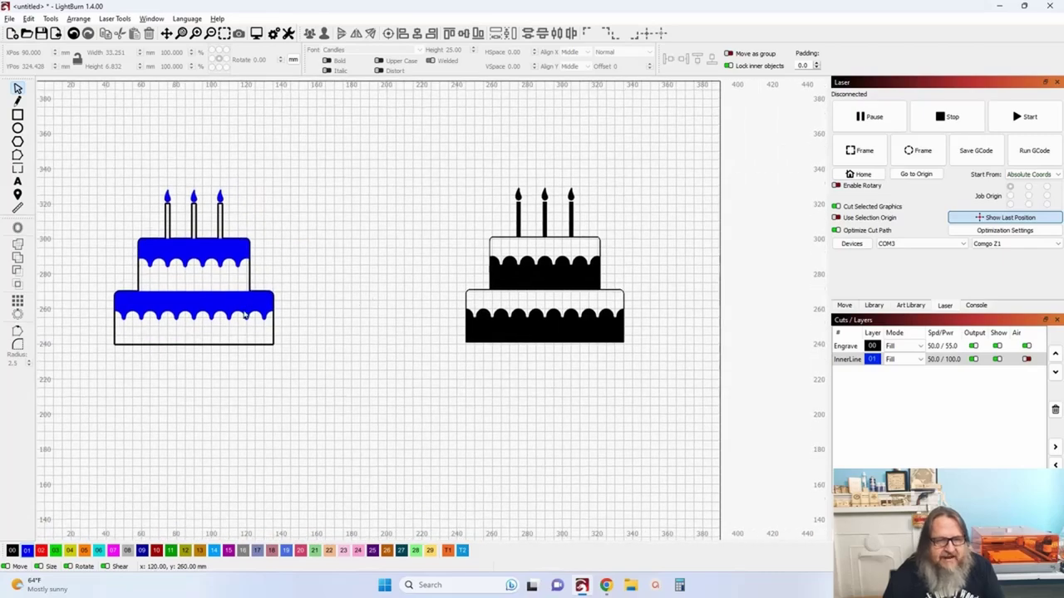
scroll(275, 279, "up", 5)
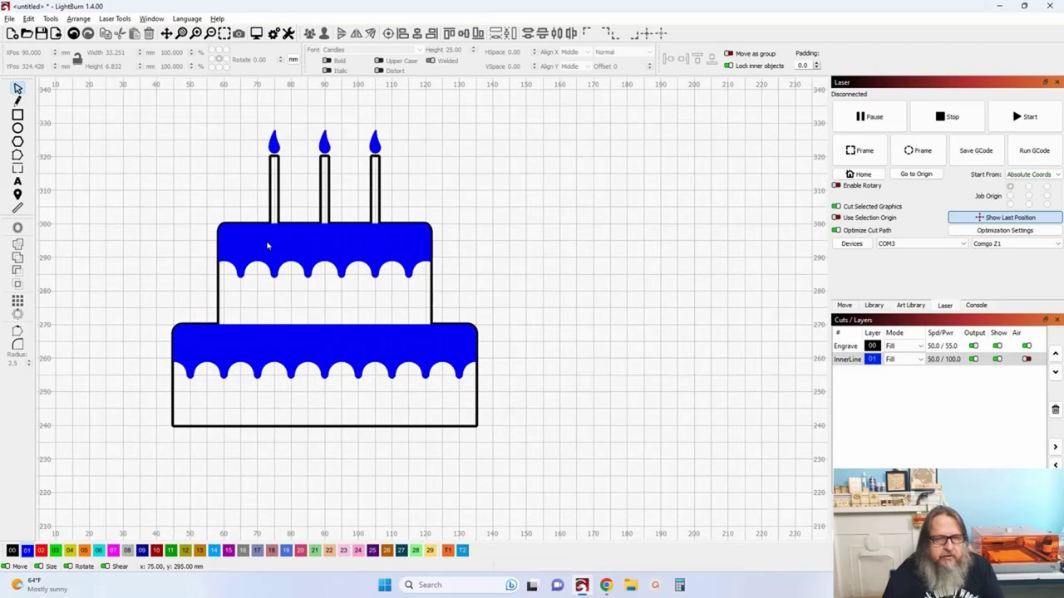
left_click_drag(268, 246, 337, 265)
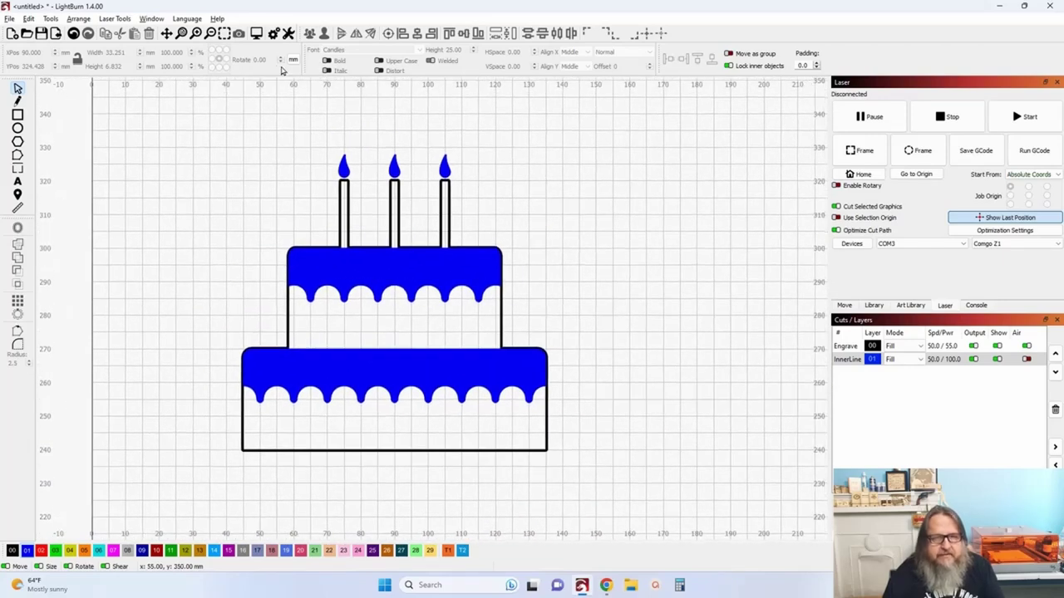
left_click_drag(177, 108, 629, 505)
Step: Move the whole cake, including icing and flames, onto the black 00 Engrave layer
left_click(291, 200)
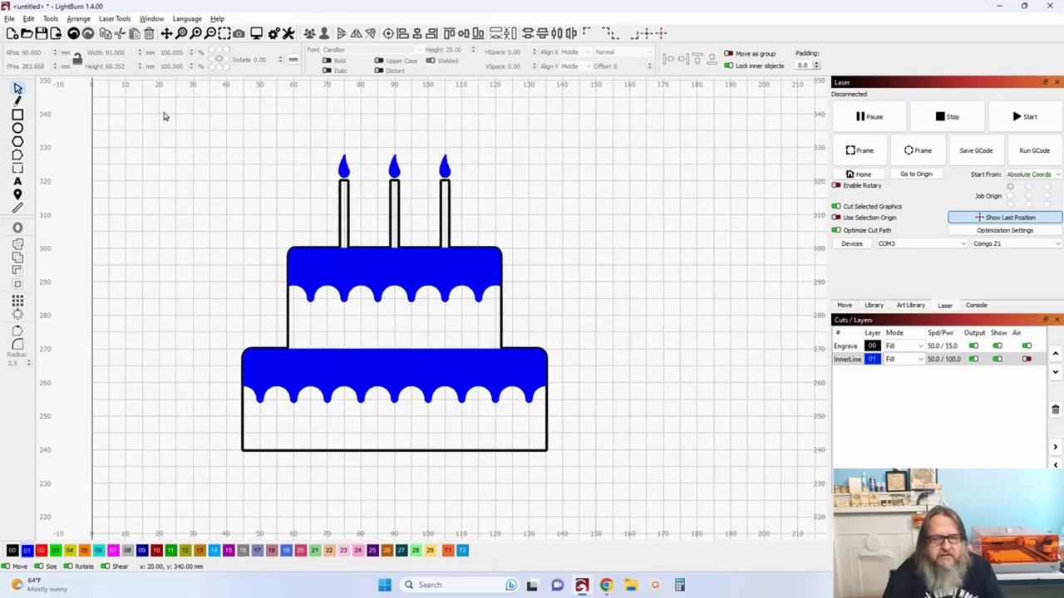
left_click_drag(164, 114, 649, 509)
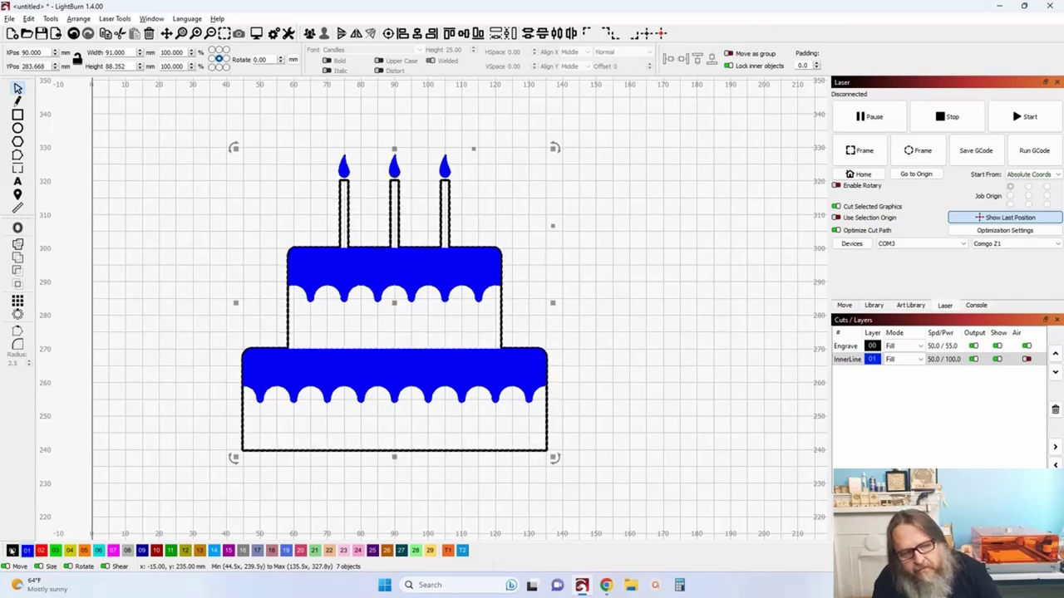
left_click(11, 550)
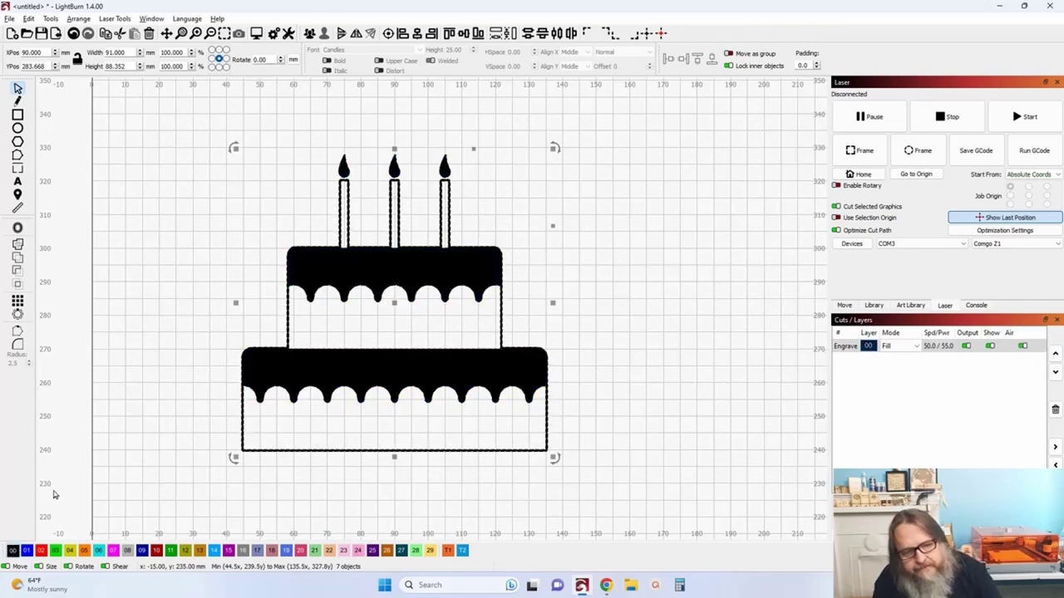
Step: Preview the laser job to check its timing summary, then close the preview
left_click(257, 34)
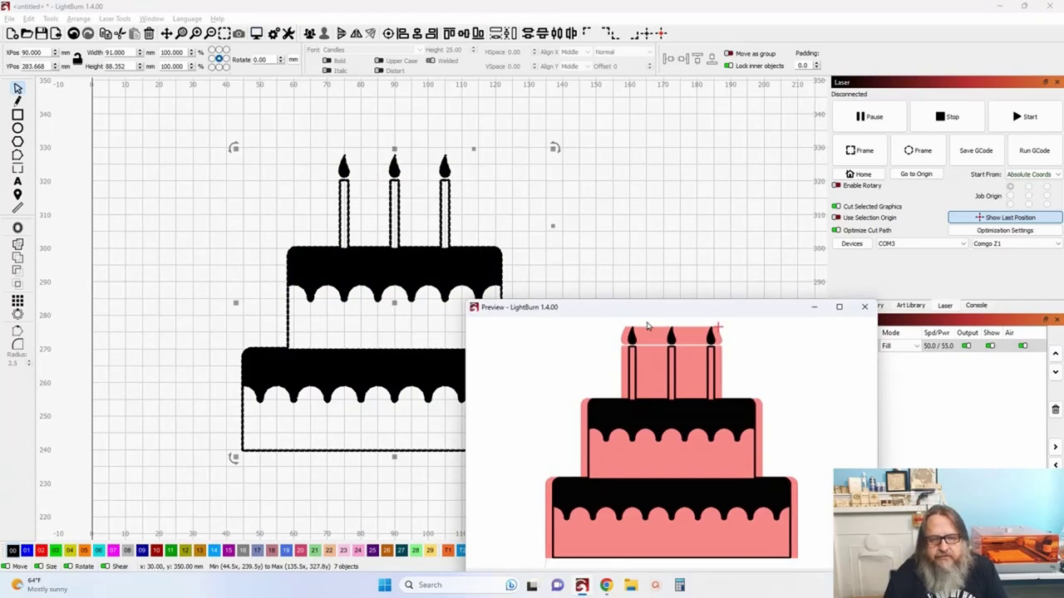
left_click_drag(648, 310, 713, 145)
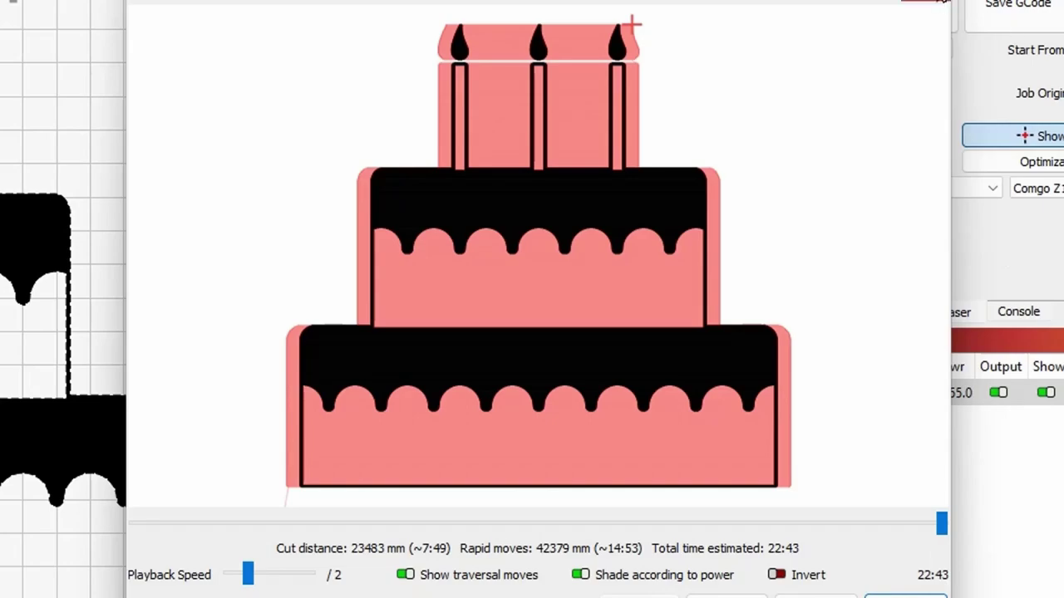
left_click(942, 2)
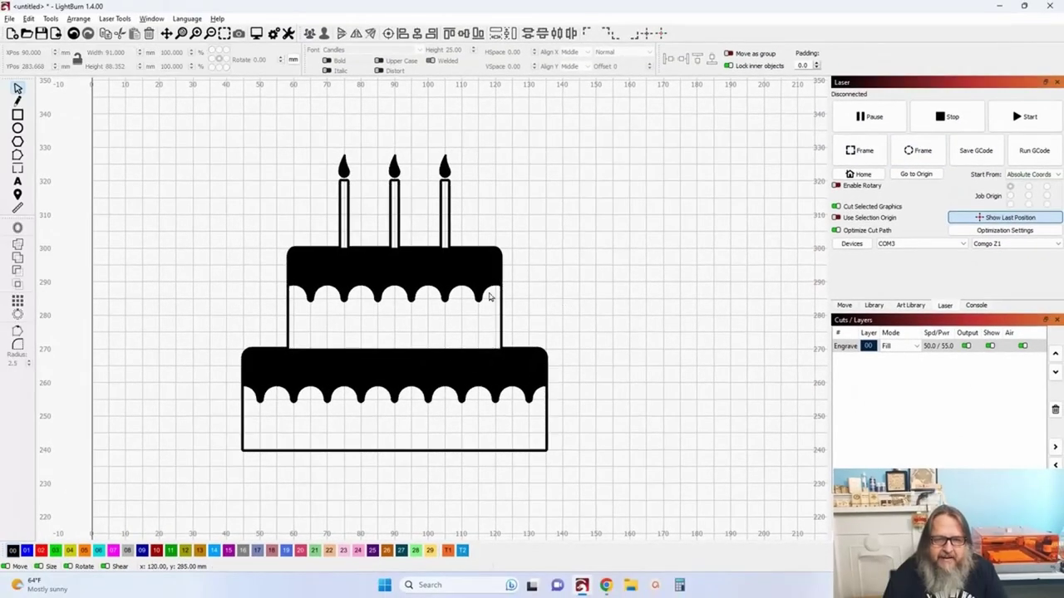
Step: Put both tiers' icing and the candle flames back on the blue 01 InnerLine layer
left_click(451, 291)
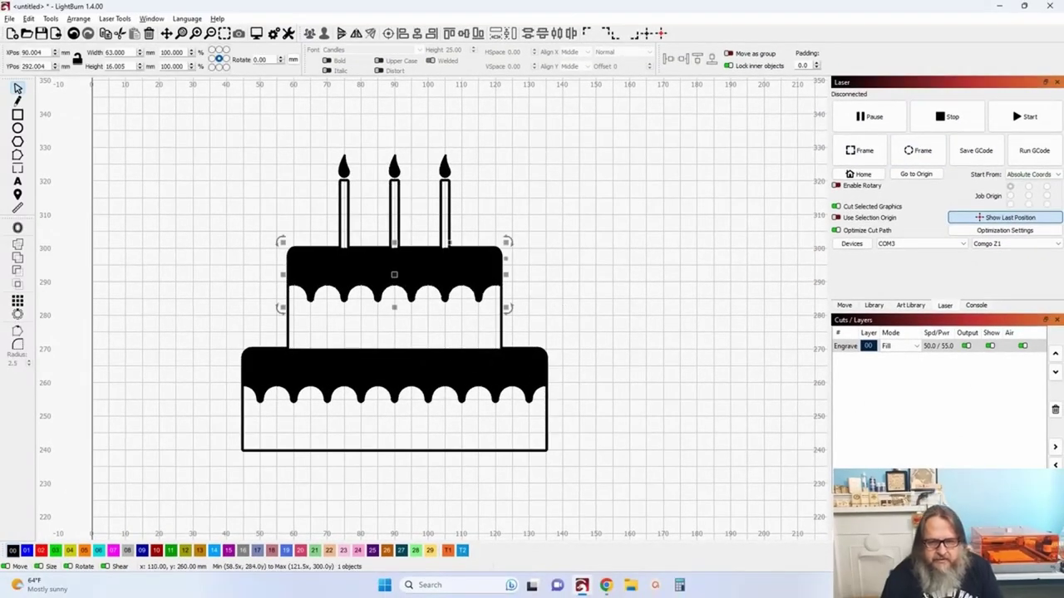
left_click(458, 388, "shift")
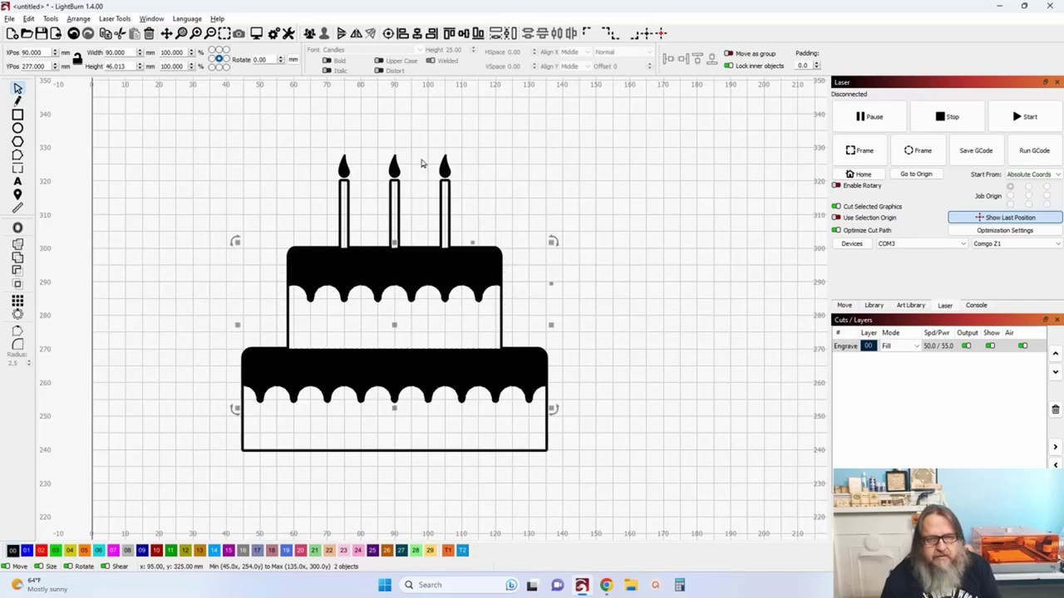
left_click(444, 166, "shift")
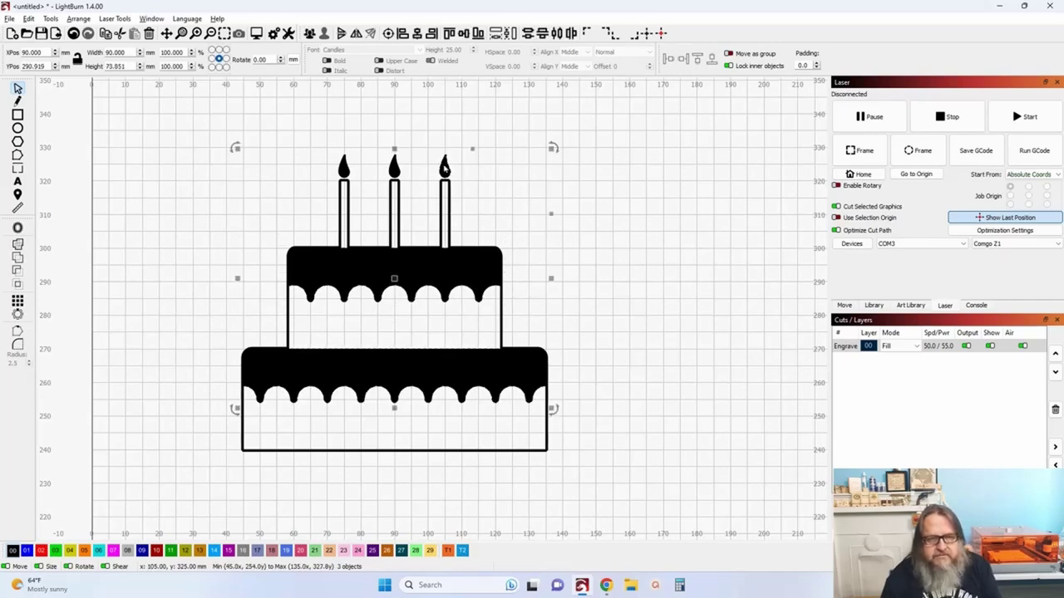
left_click(27, 550)
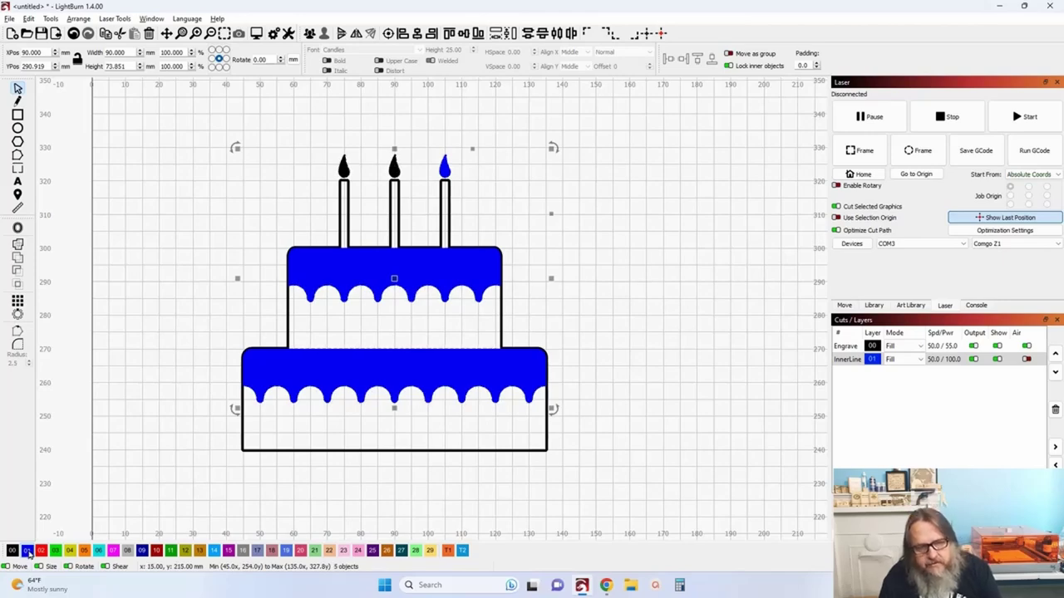
left_click(159, 413)
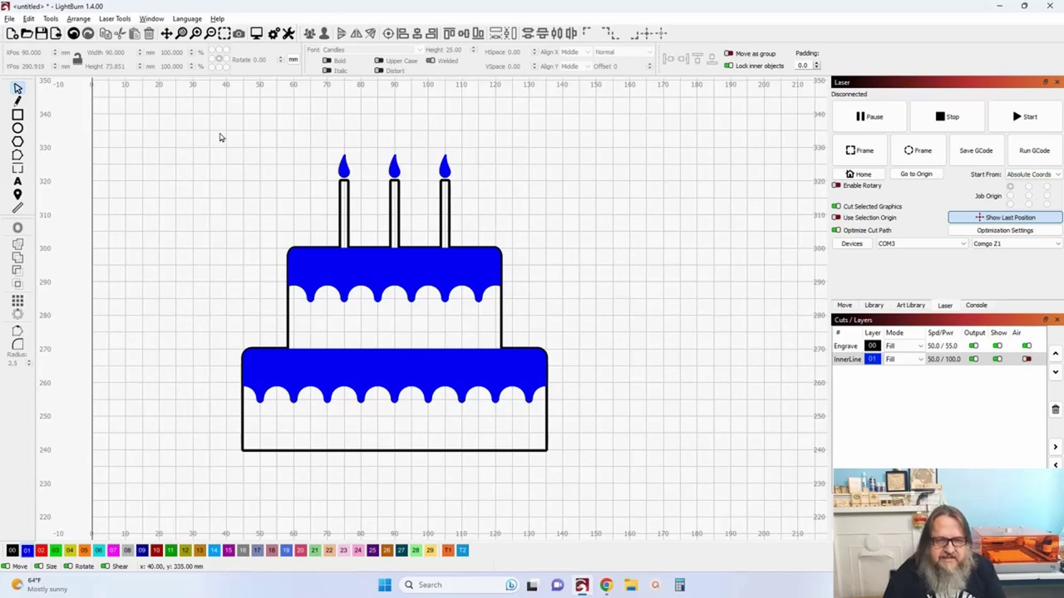
Step: Set the InnerLine layer's max power to 55% and select the entire cake
left_click(906, 359)
double_click(942, 361)
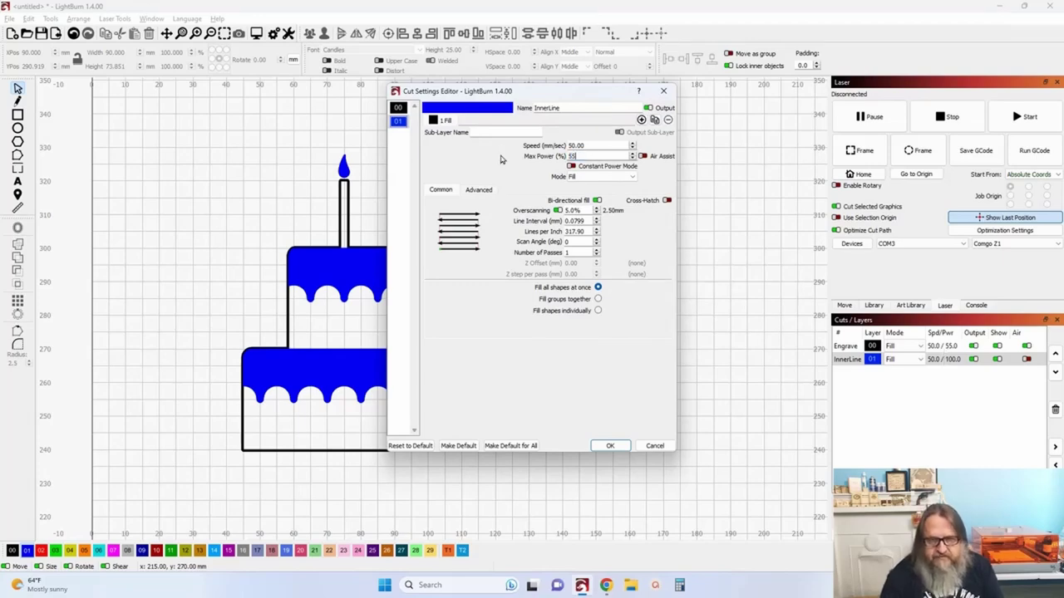
left_click(611, 447)
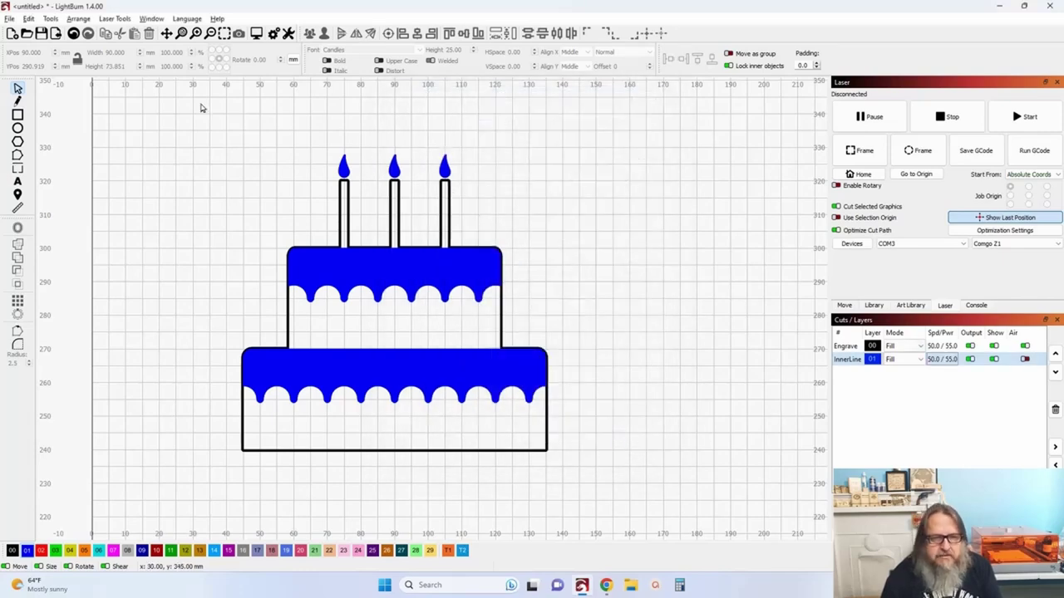
left_click_drag(149, 126, 610, 517)
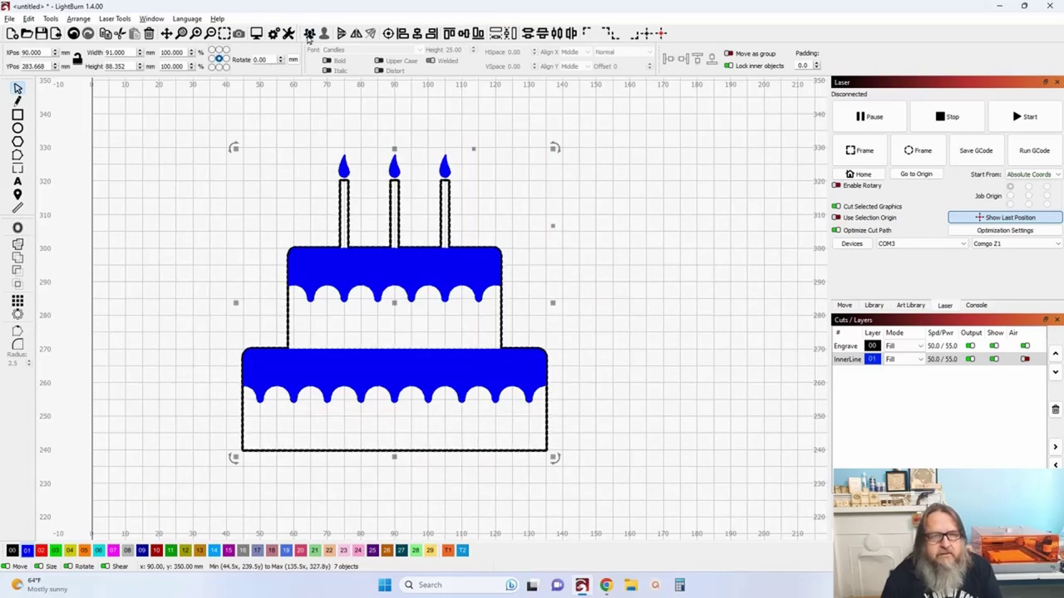
left_click(256, 34)
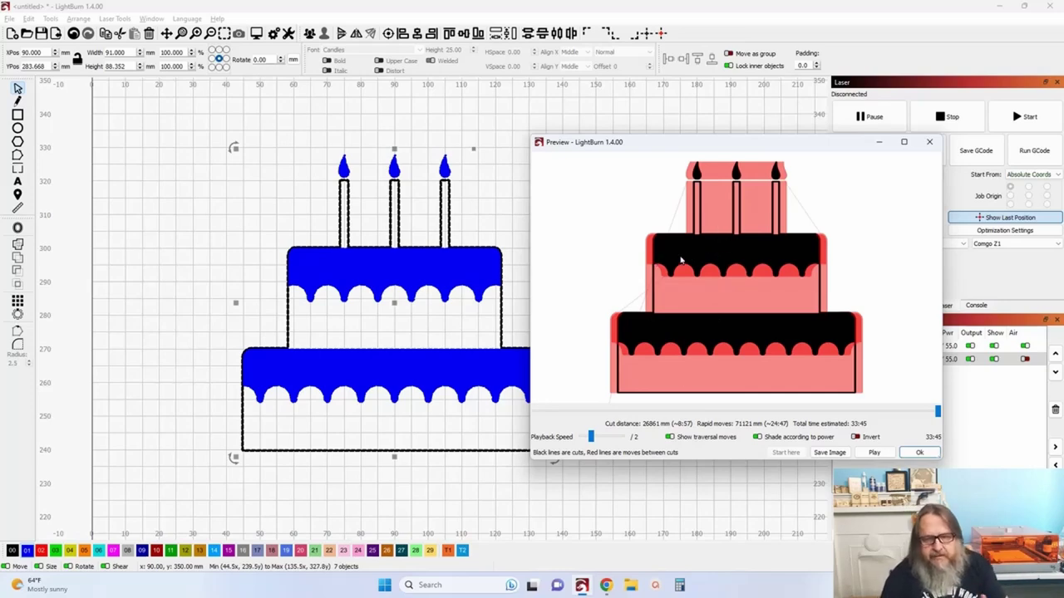
left_click(929, 144)
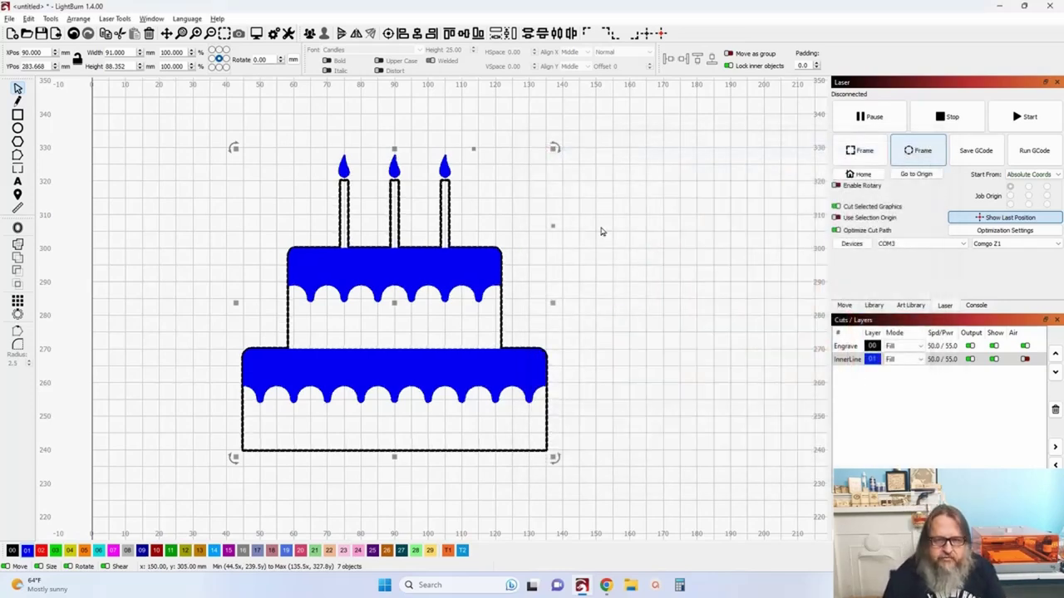
double_click(845, 348)
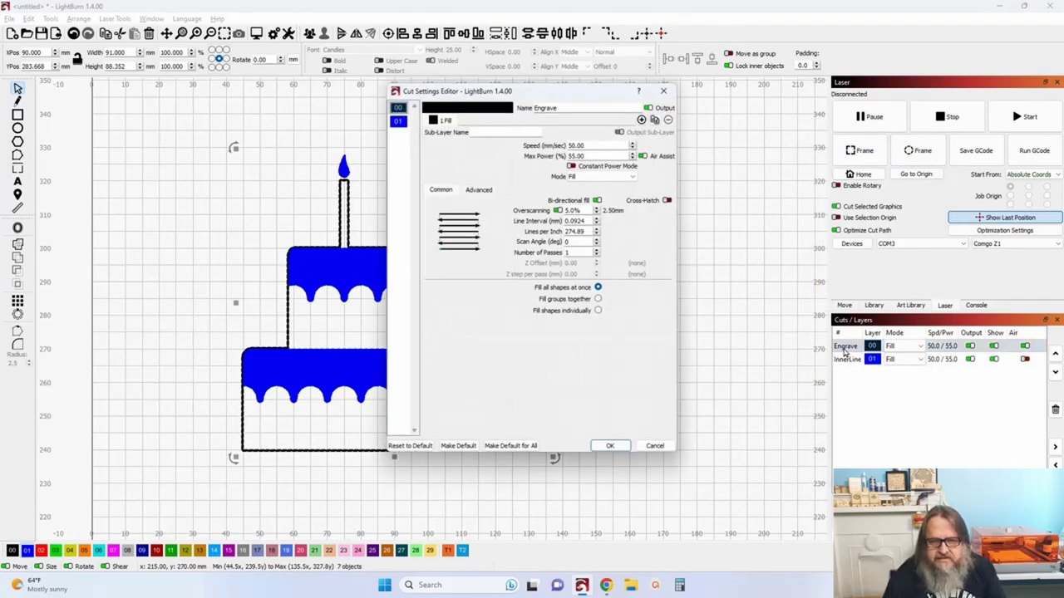
left_click_drag(526, 93, 718, 110)
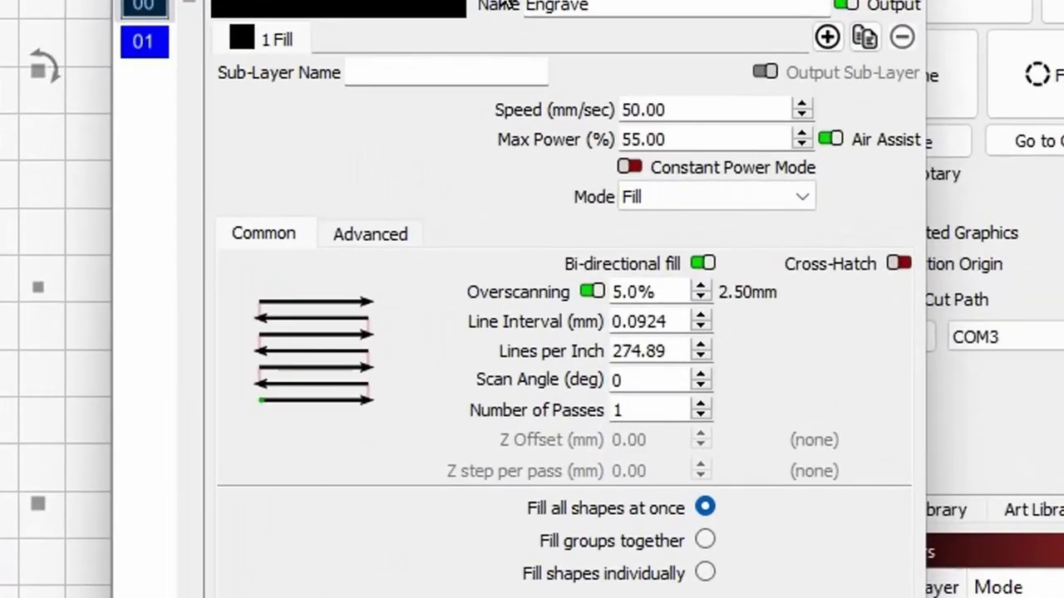
left_click(679, 200)
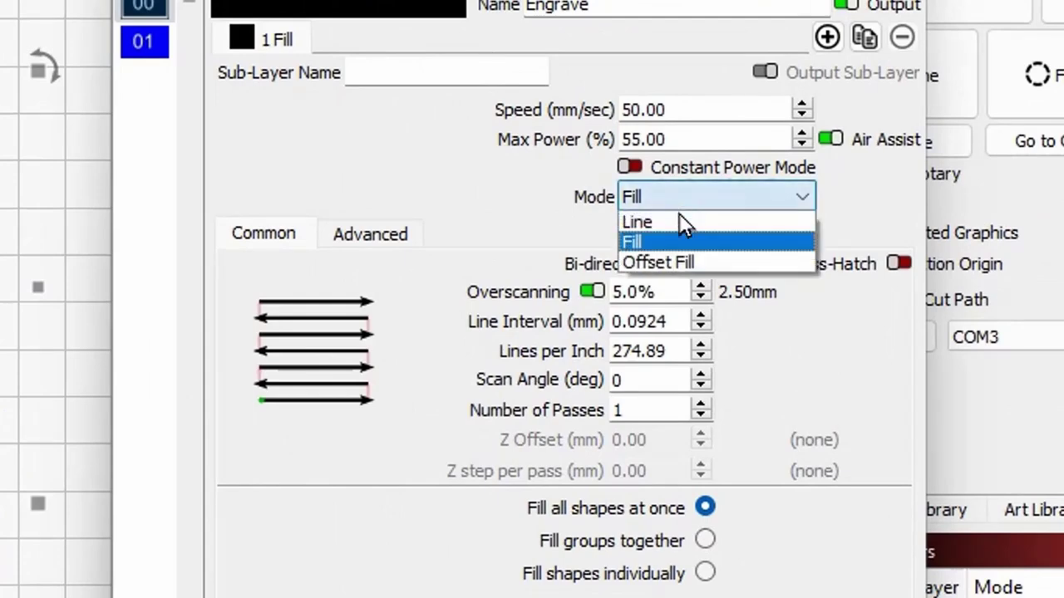
left_click(688, 261)
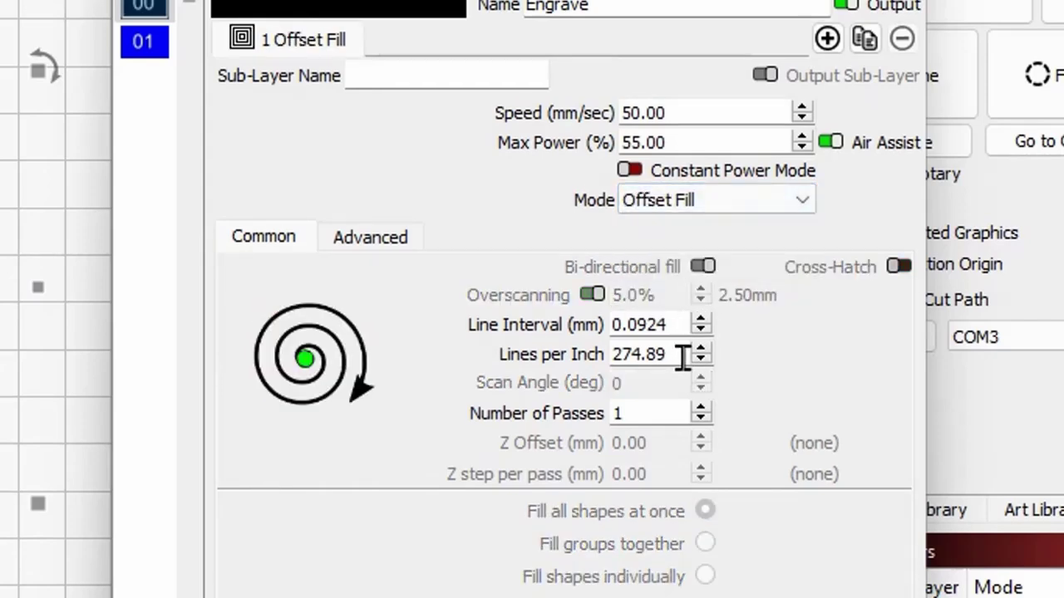
left_click_drag(681, 358, 555, 361)
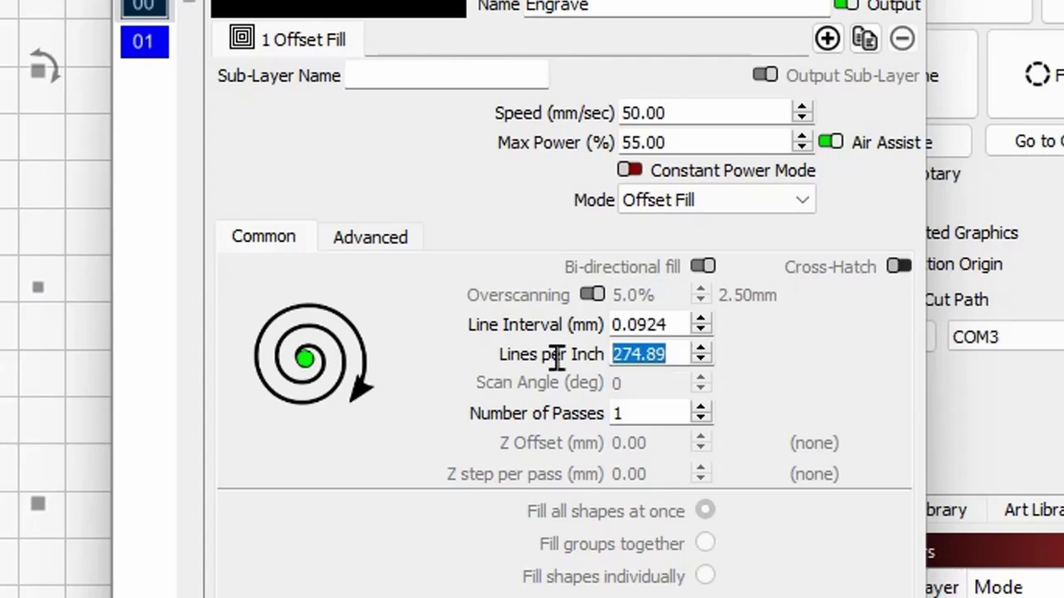
left_click_drag(681, 326, 371, 319)
type(".08")
key("Tab")
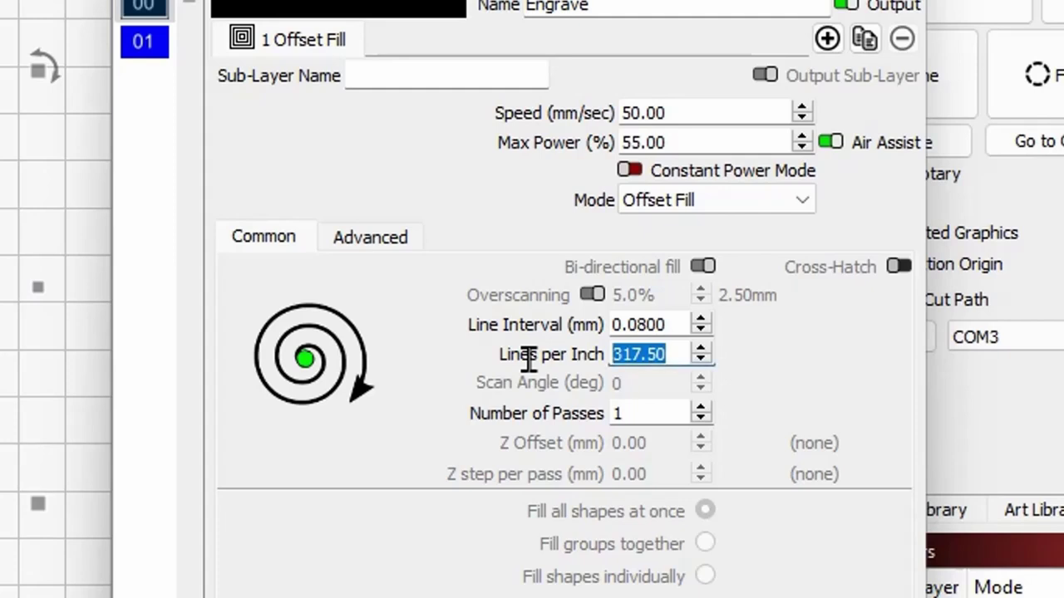
type("350")
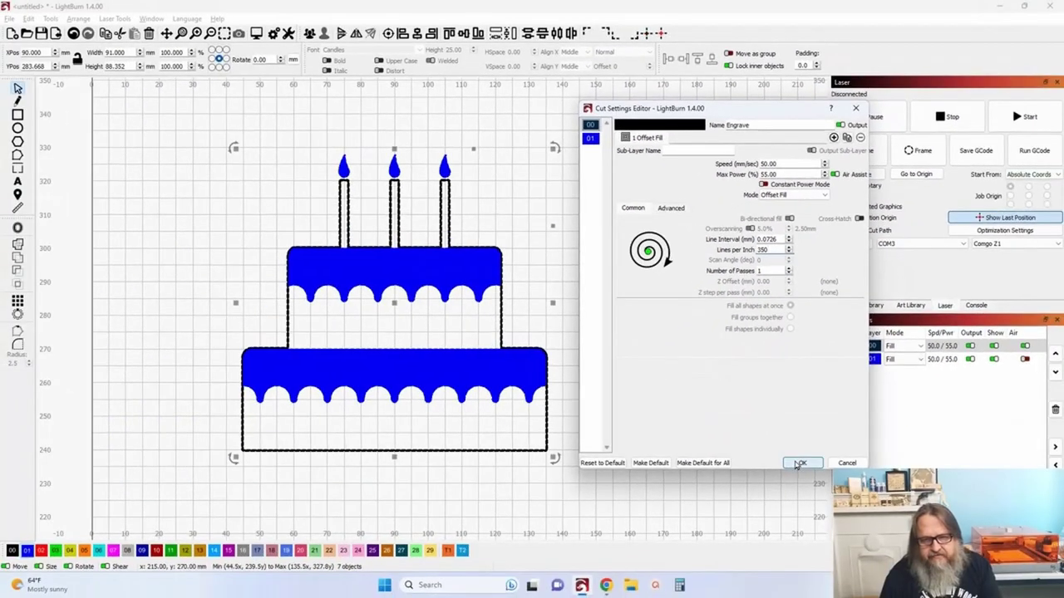
left_click(798, 464)
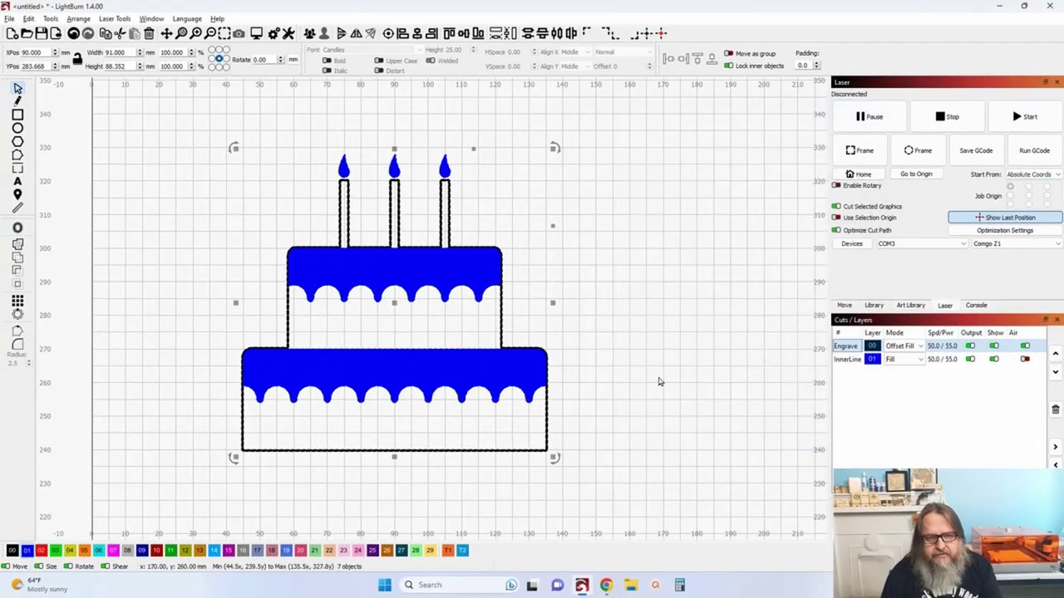
double_click(848, 361)
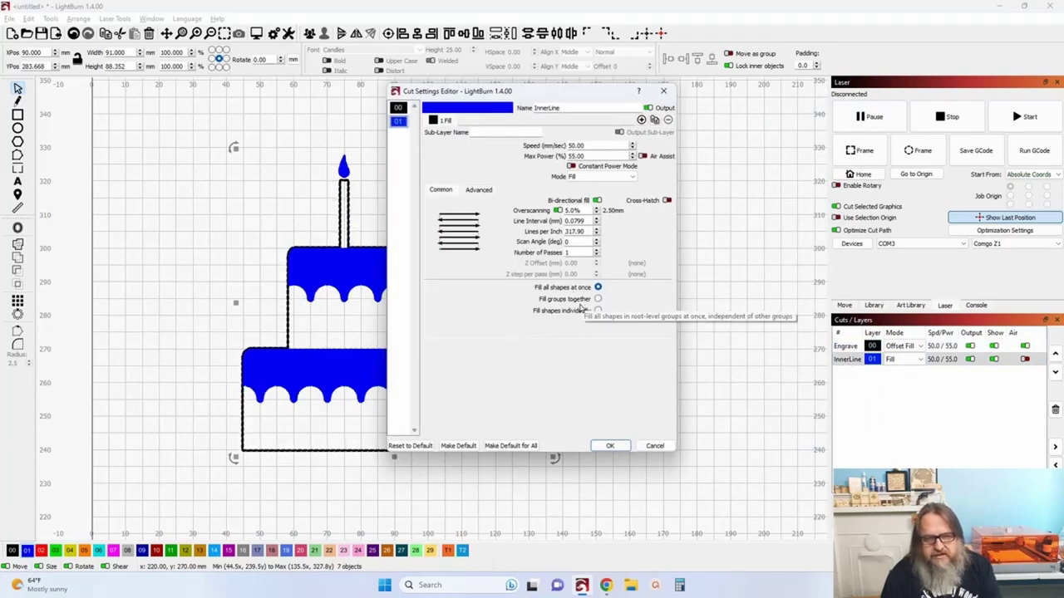
left_click(609, 447)
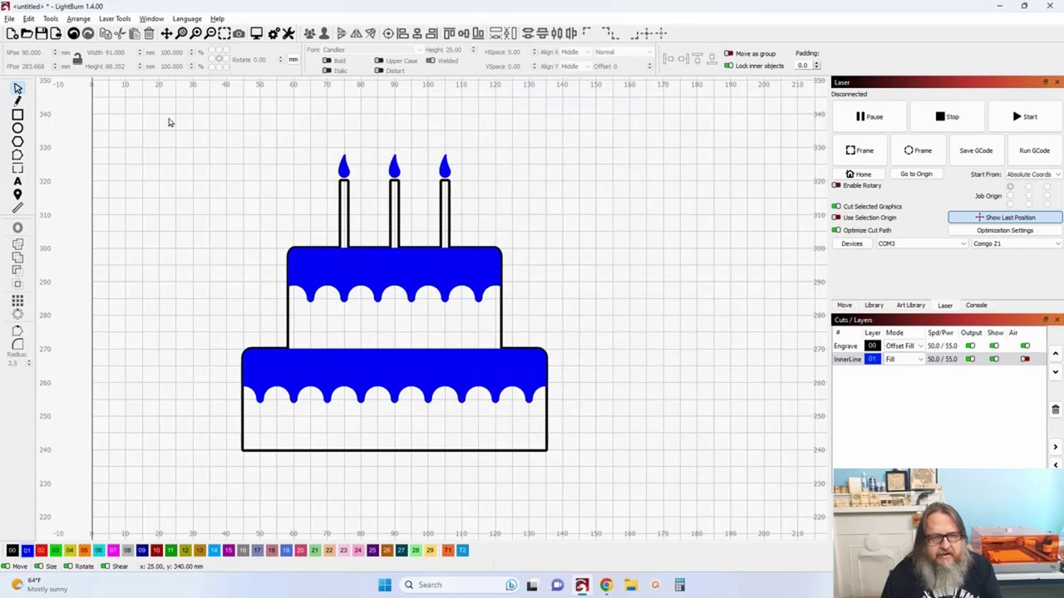
left_click_drag(168, 122, 615, 523)
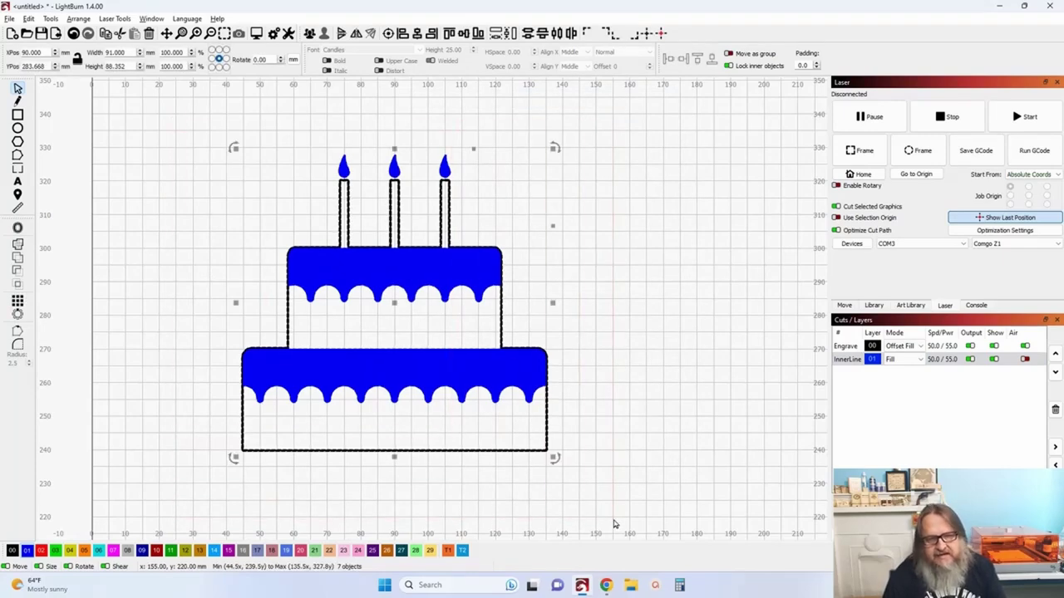
left_click(256, 33)
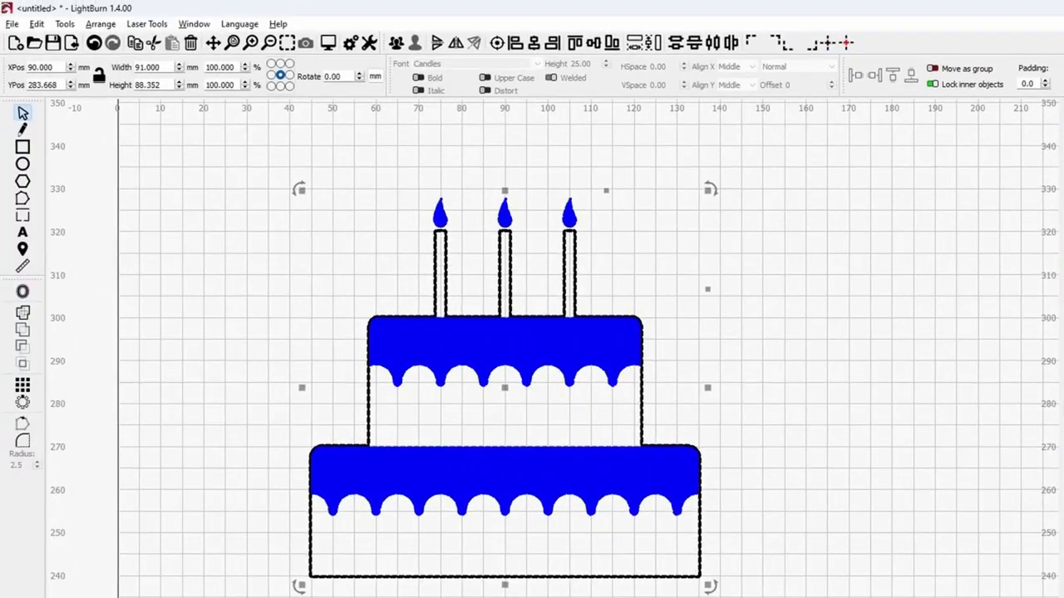
double_click(568, 213)
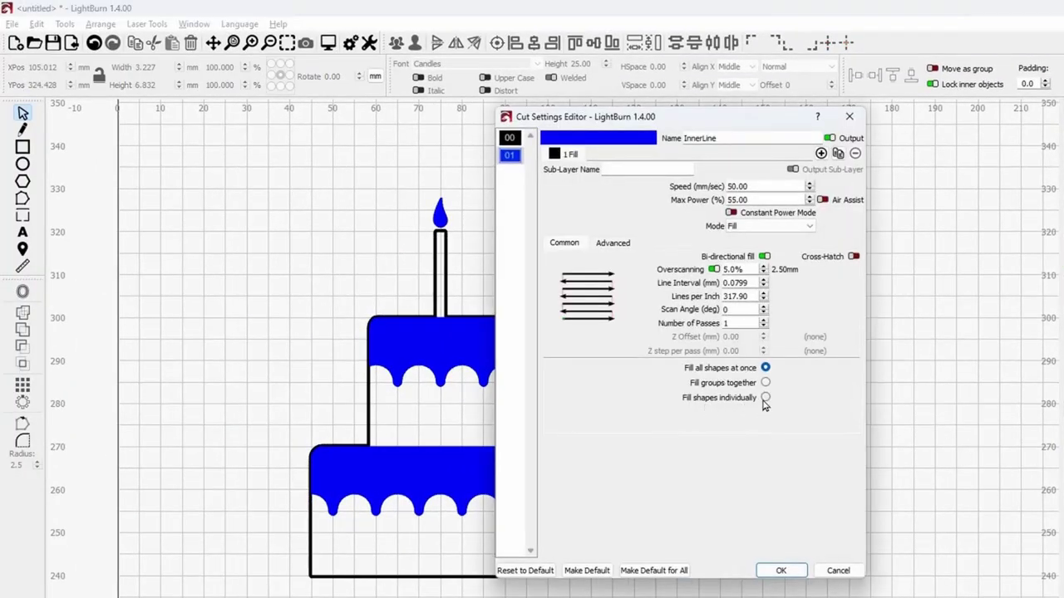
left_click(780, 570)
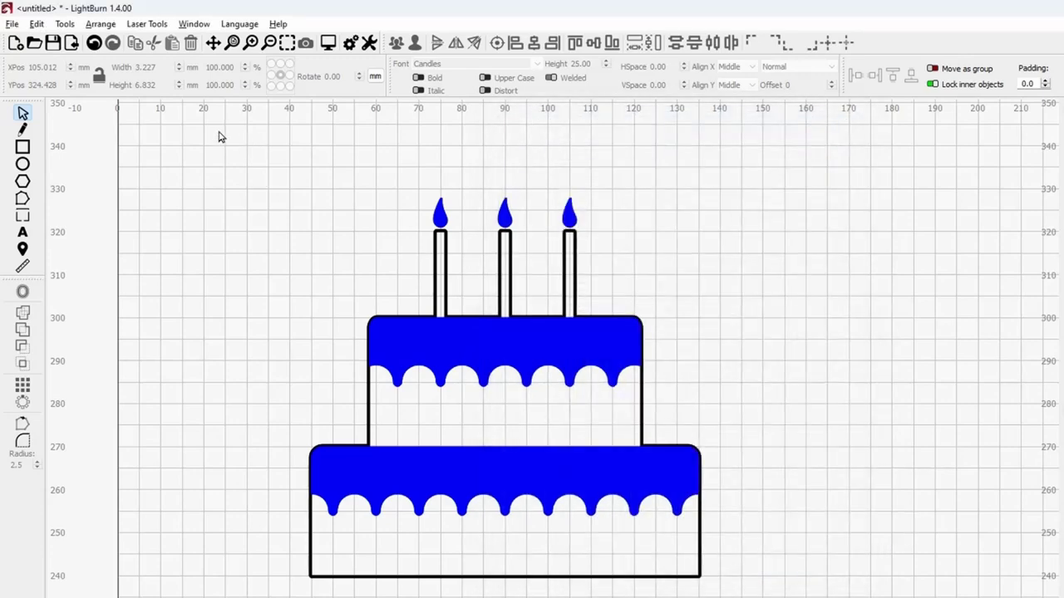
left_click_drag(218, 133, 765, 595)
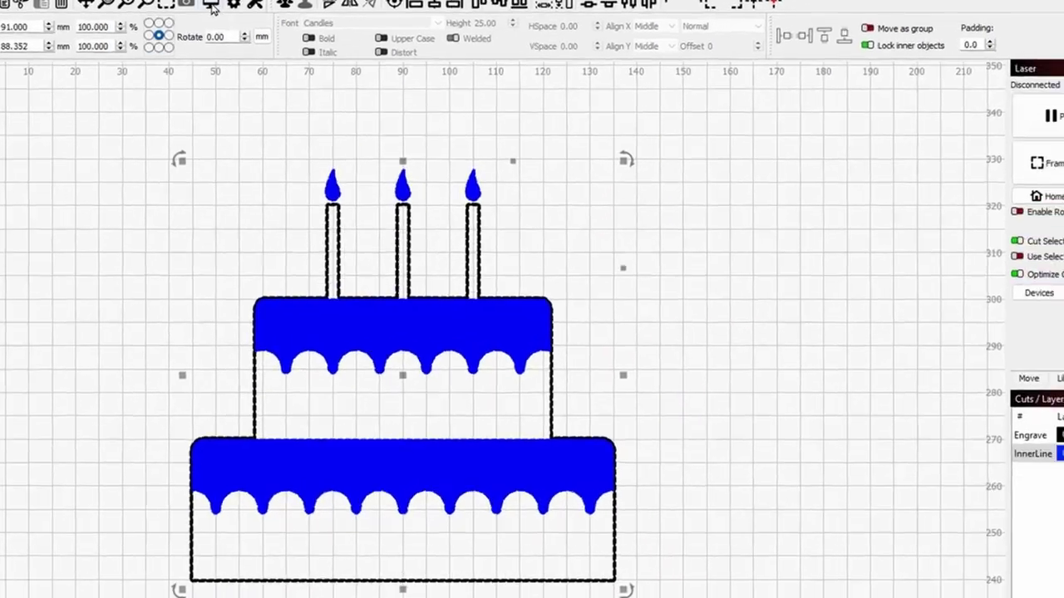
key("alt+p")
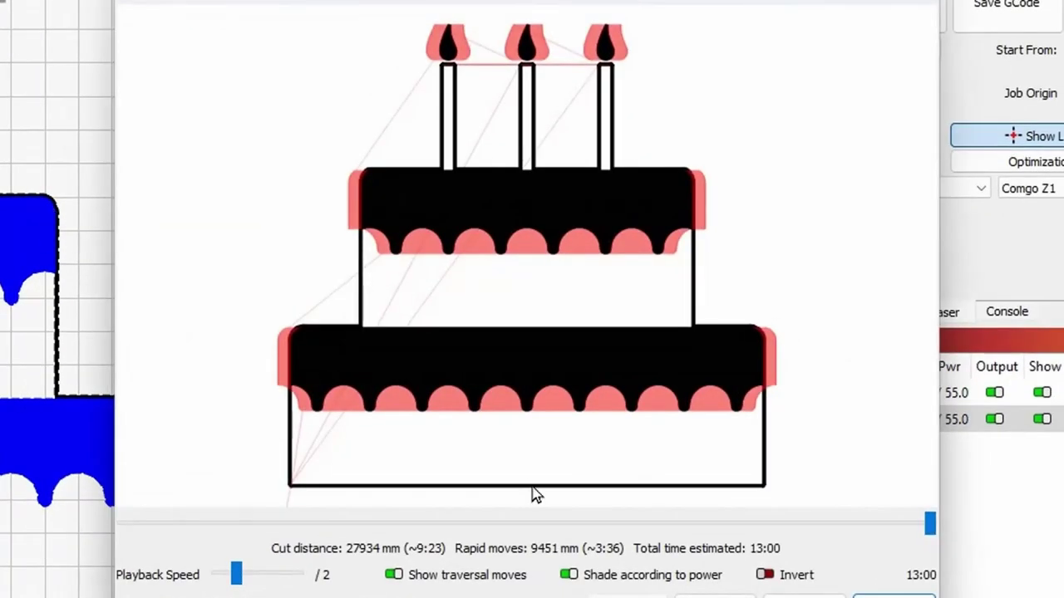
left_click_drag(538, 198, 478, 461)
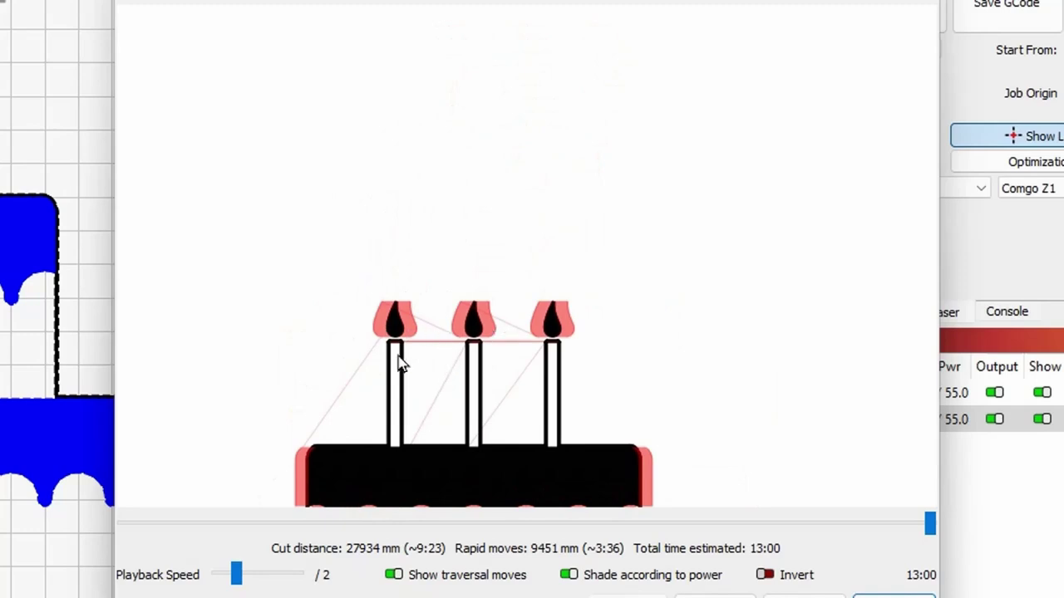
scroll(526, 333, "down", 3)
left_click_drag(577, 443, 562, 282)
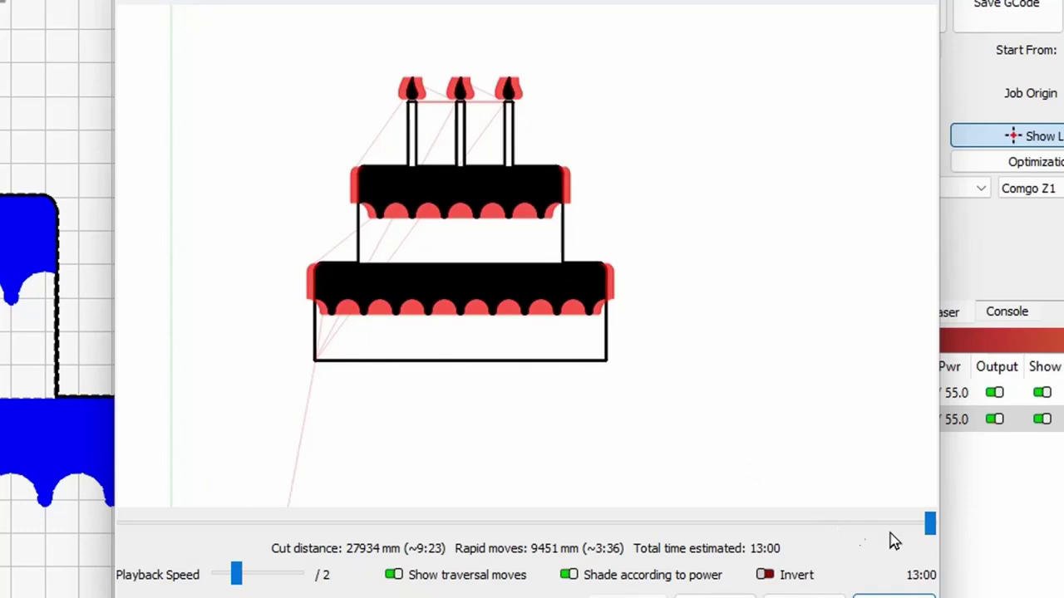
left_click_drag(930, 532, 112, 565)
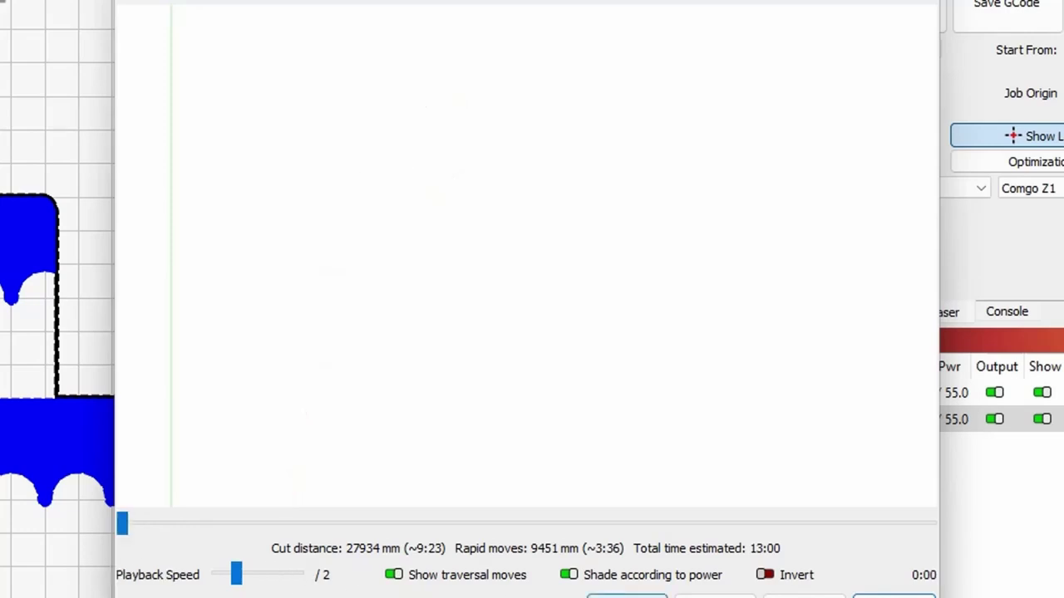
left_click(856, 3)
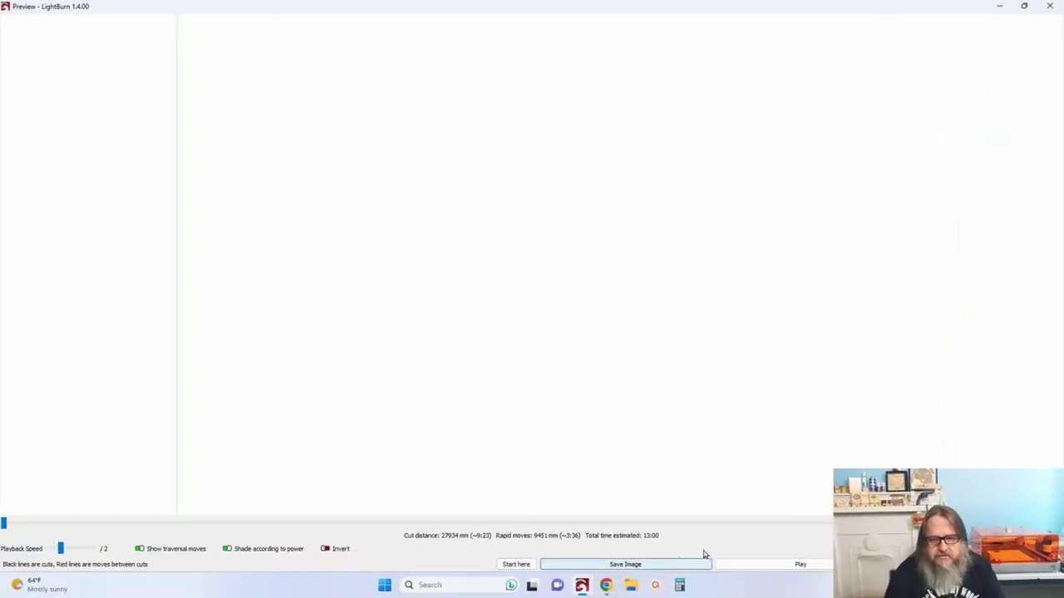
left_click(768, 569)
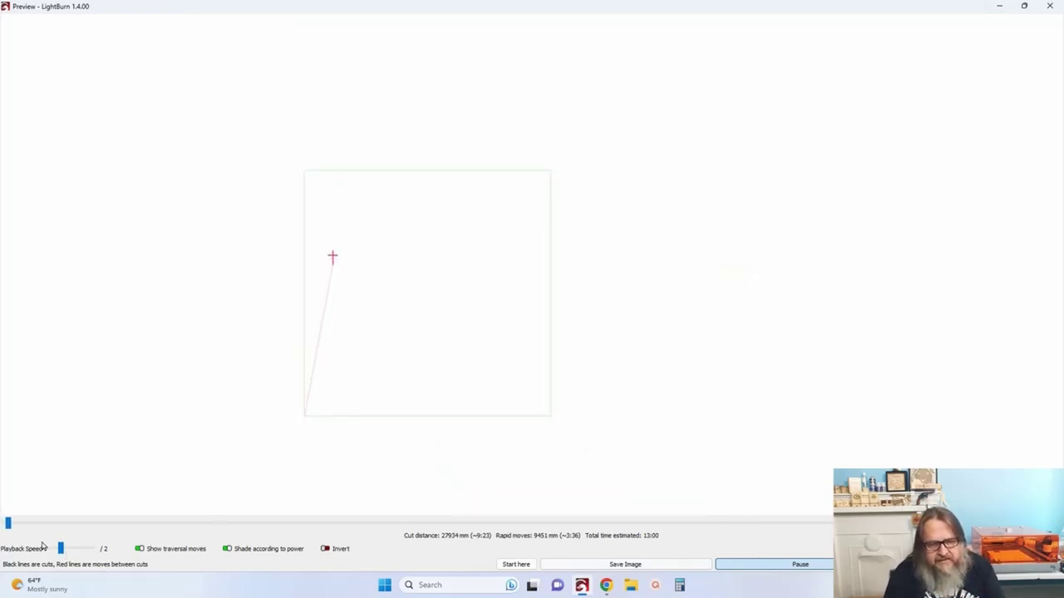
left_click_drag(59, 550, 75, 551)
scroll(325, 230, "up", 5)
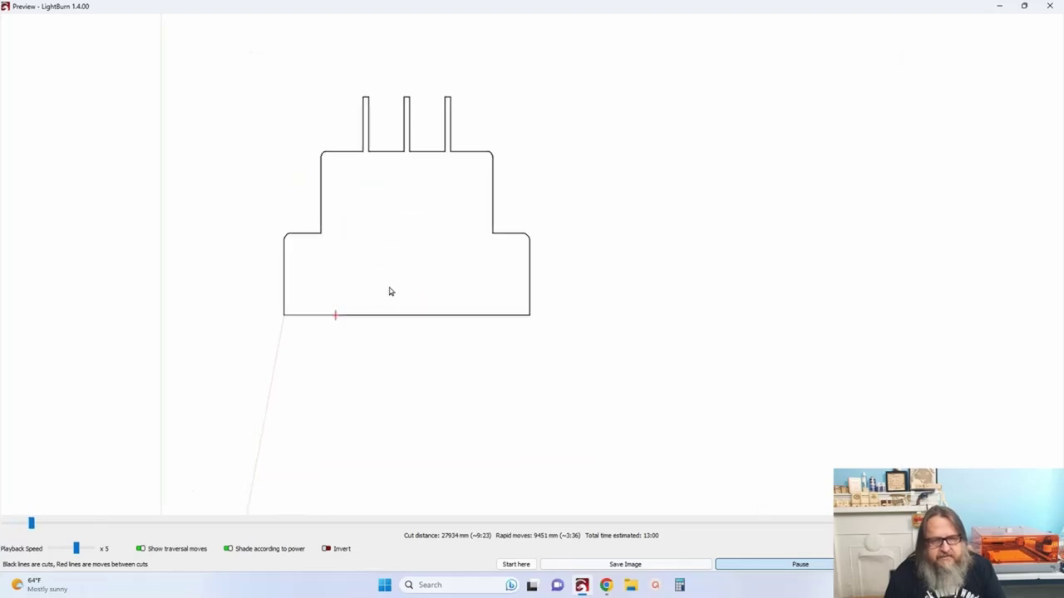
scroll(390, 292, "up", 3)
left_click_drag(341, 254, 335, 349)
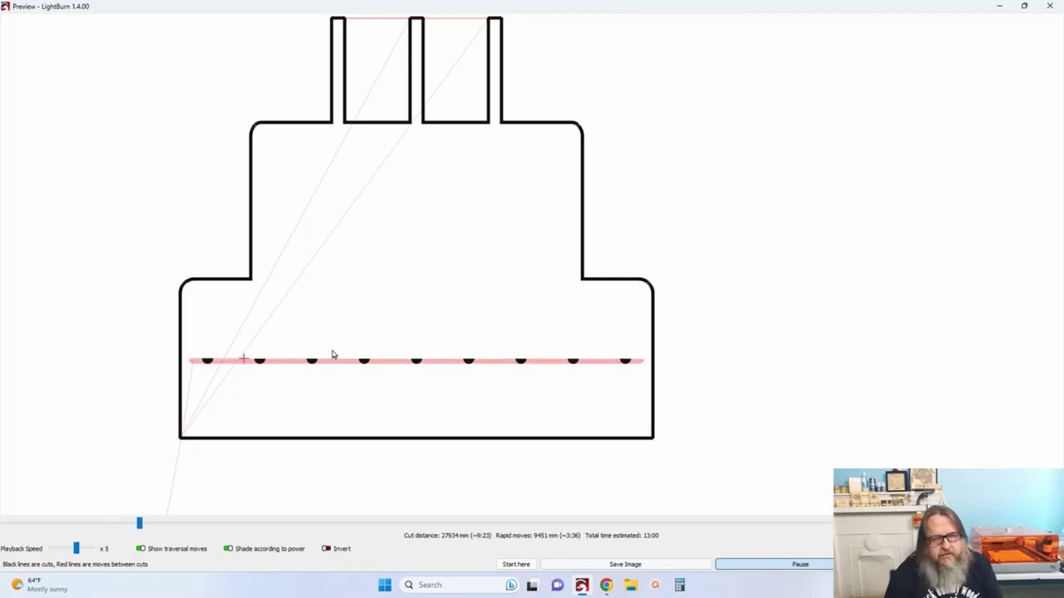
scroll(331, 355, "down", 3)
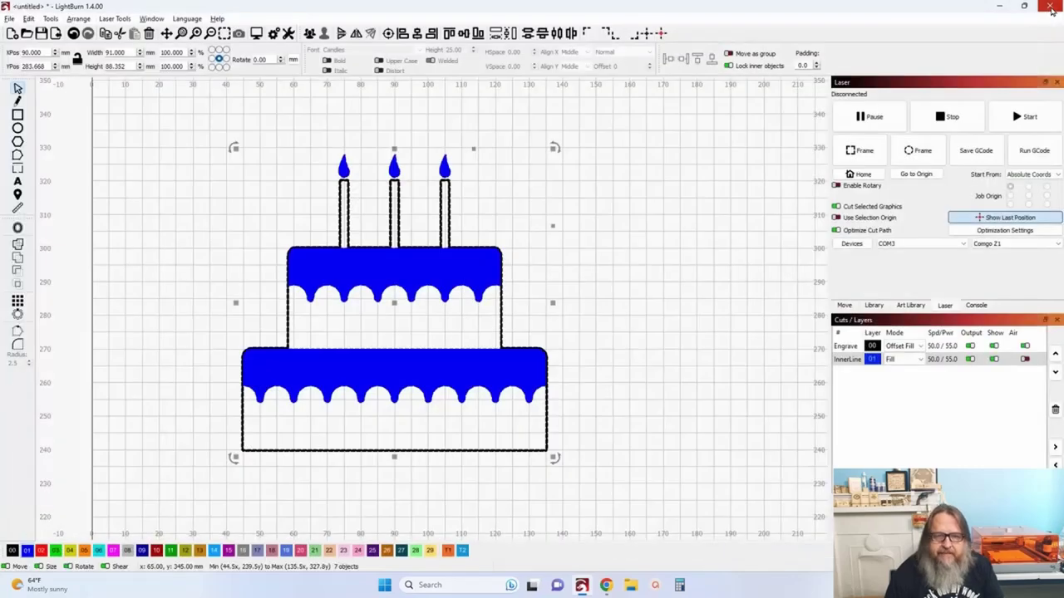
left_click(1052, 10)
left_click_drag(554, 269, 430, 304)
Step: Frame both cakes, select the right cake and switch the Engrave layer to Line mode
left_click_drag(533, 331, 496, 295)
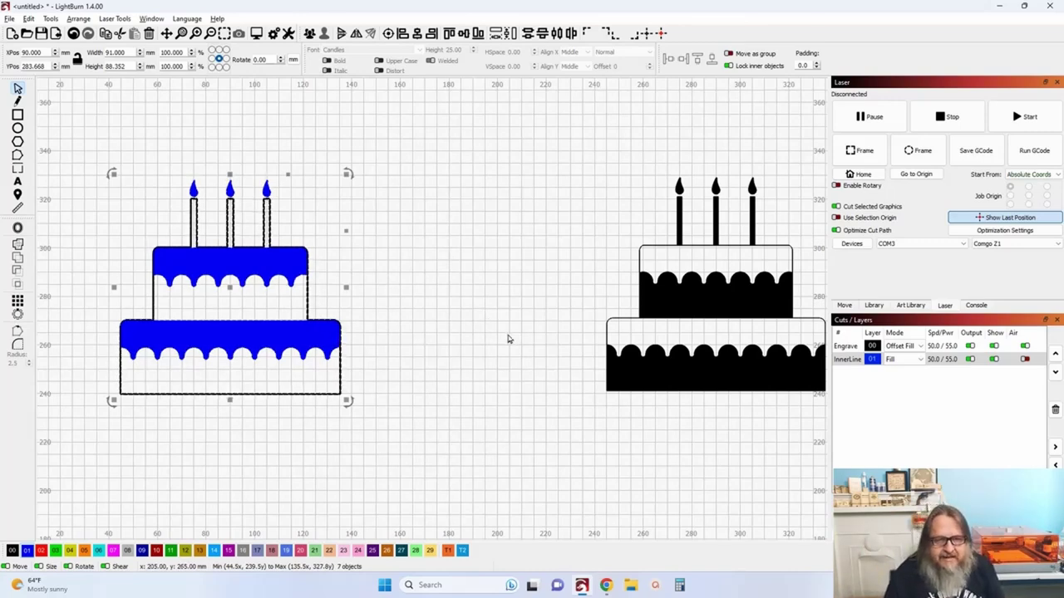
left_click_drag(509, 339, 449, 323)
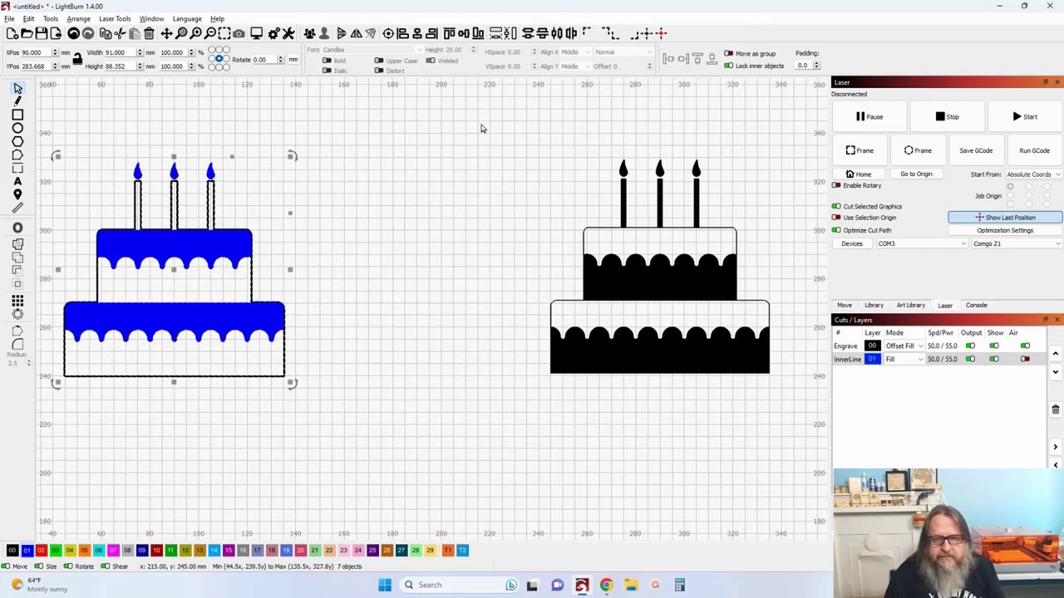
left_click_drag(477, 111, 790, 432)
left_click(901, 346)
left_click(897, 355)
Step: Move both tiers' scallop lines and the candles onto the blue InnerLine fill layer 01
left_click(667, 432)
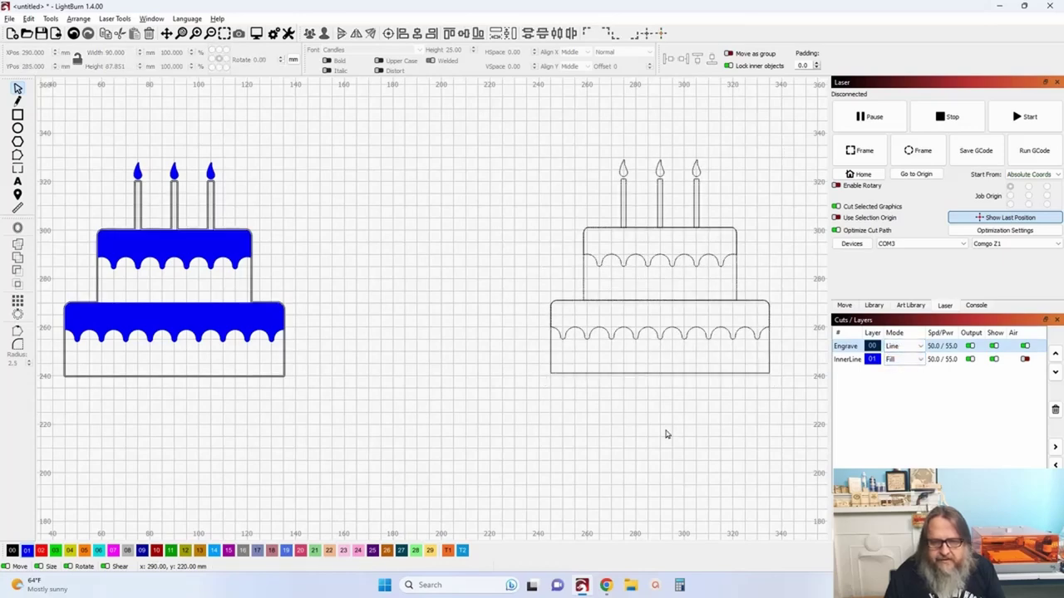
left_click_drag(667, 432, 438, 481)
scroll(501, 459, "up", 3)
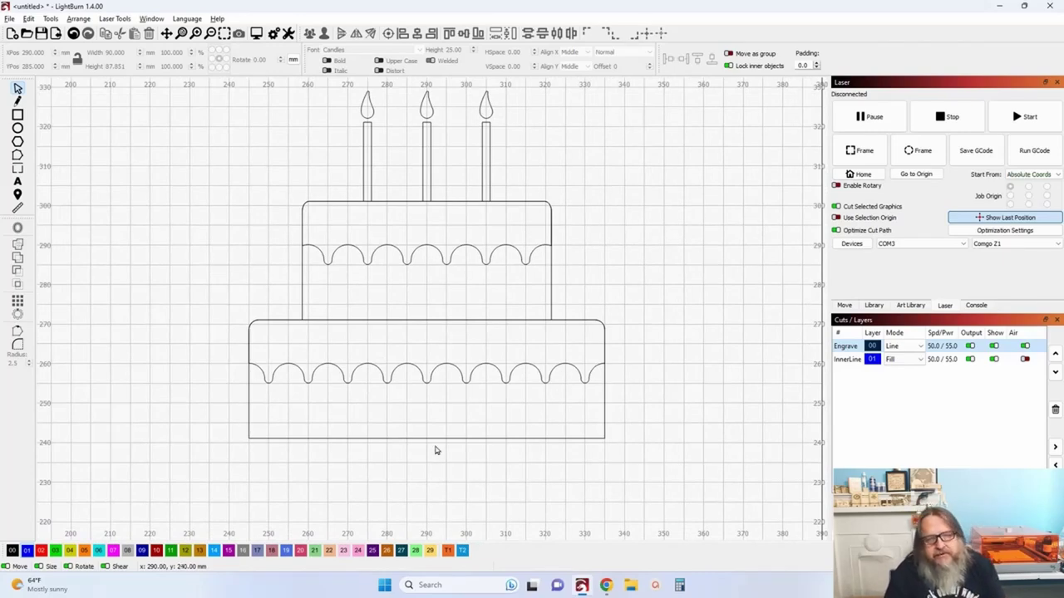
left_click(428, 380)
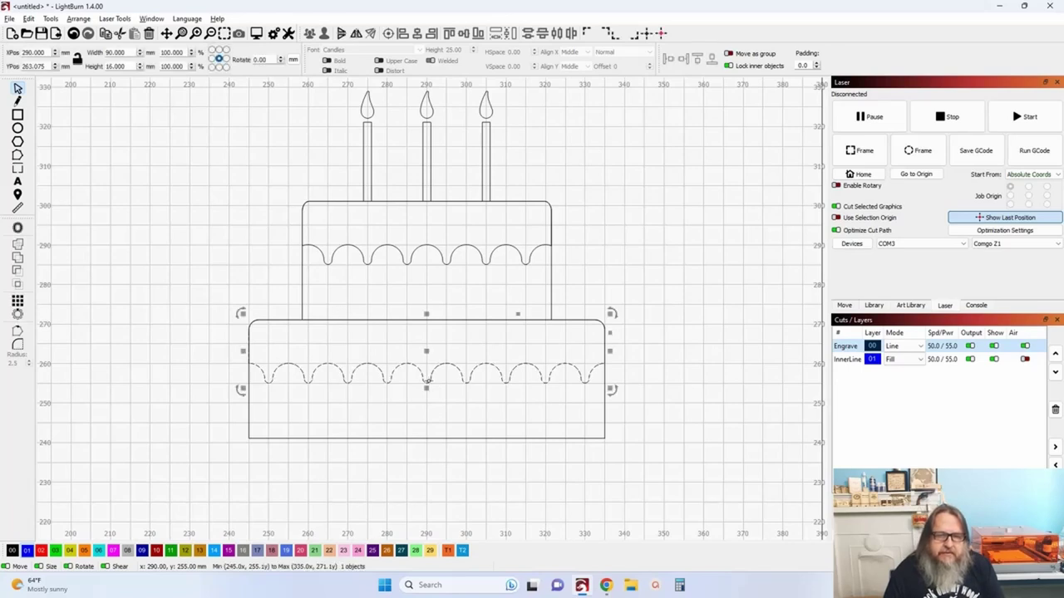
left_click(496, 248, "shift")
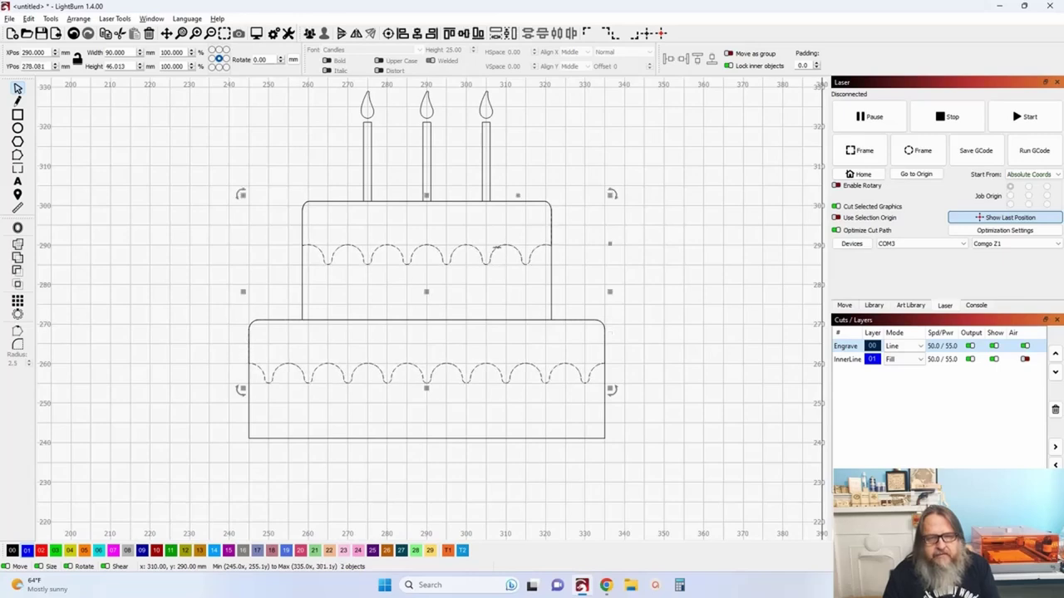
left_click(364, 104, "shift")
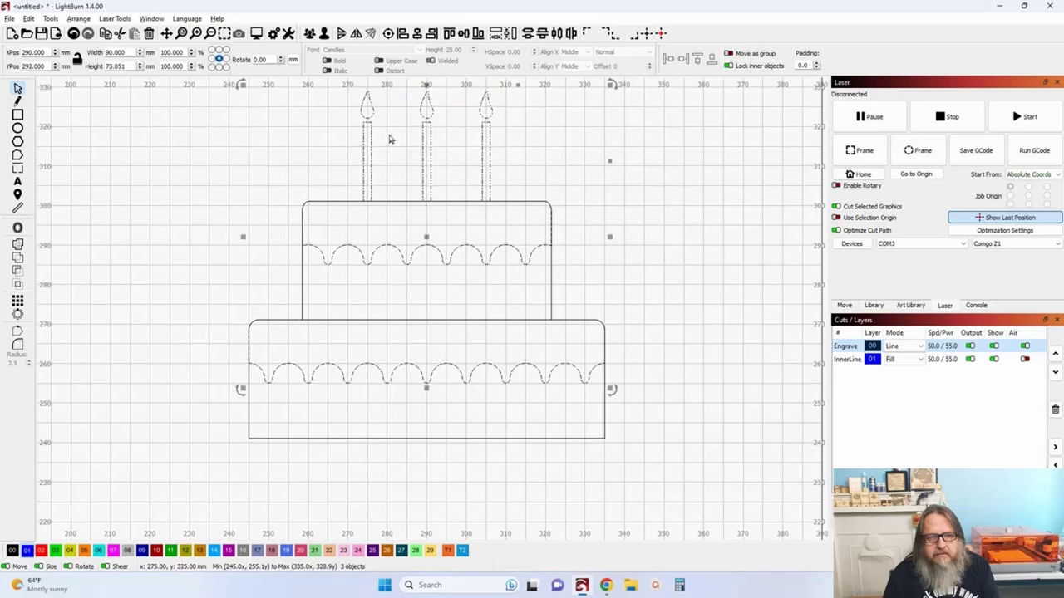
left_click(26, 551)
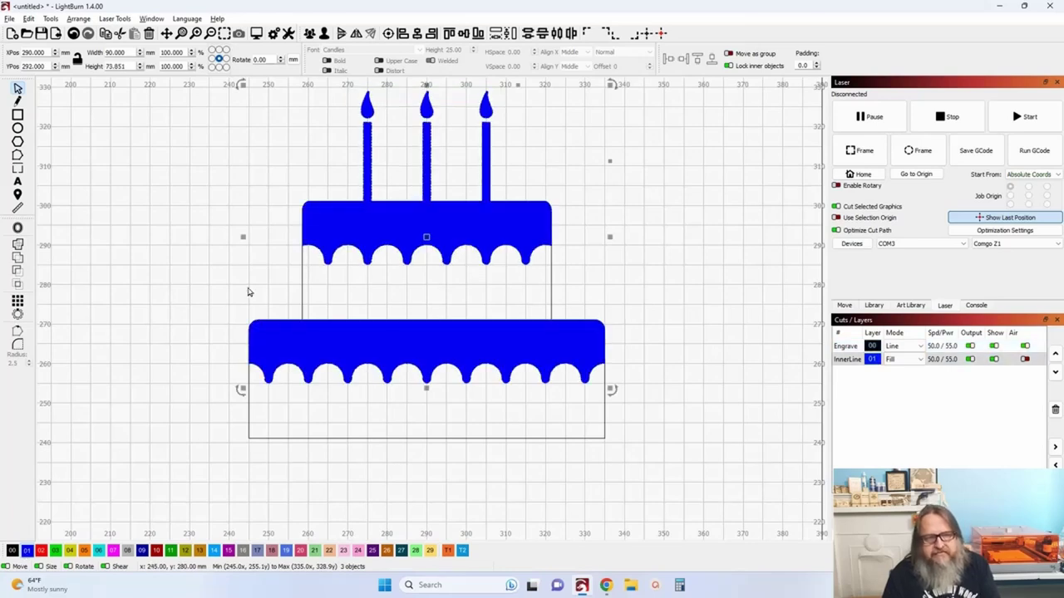
Step: Put just the three candle sticks back on the Engrave layer 00, then select the lower icing
left_click(269, 188)
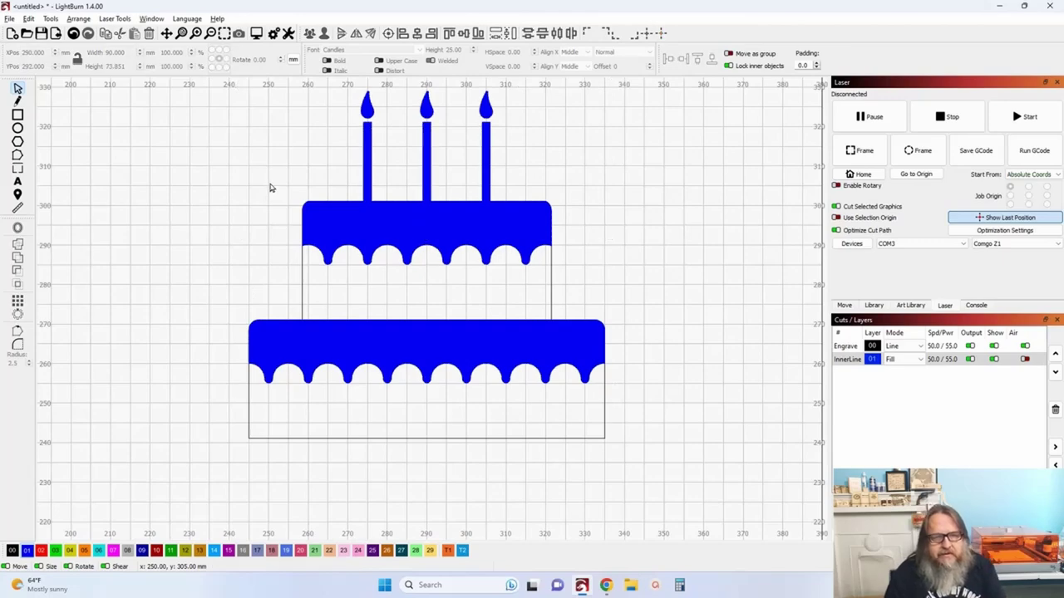
left_click_drag(507, 175, 338, 133)
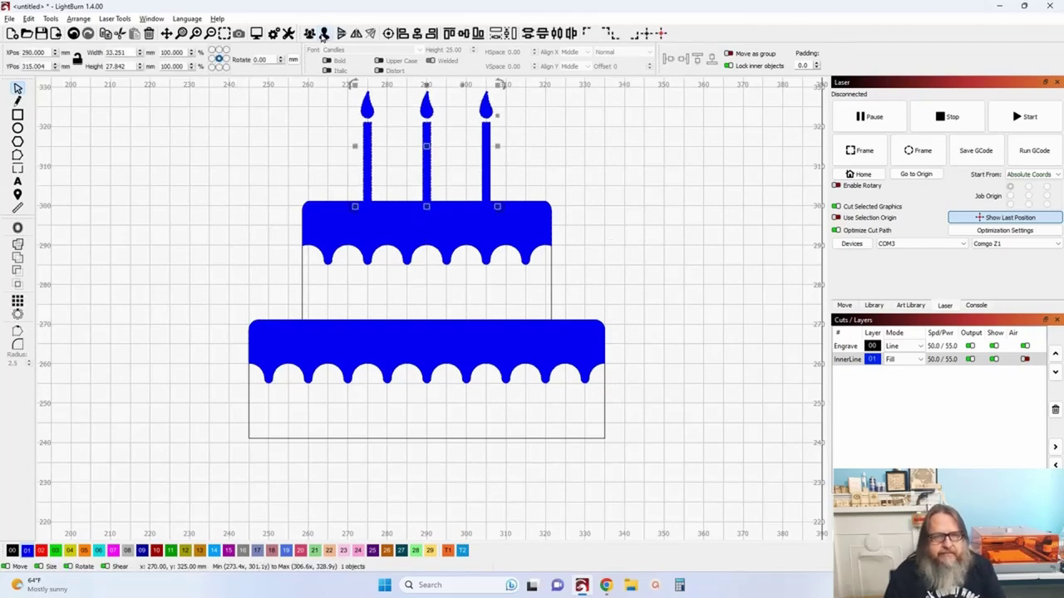
left_click(254, 135)
left_click_drag(519, 174, 343, 148)
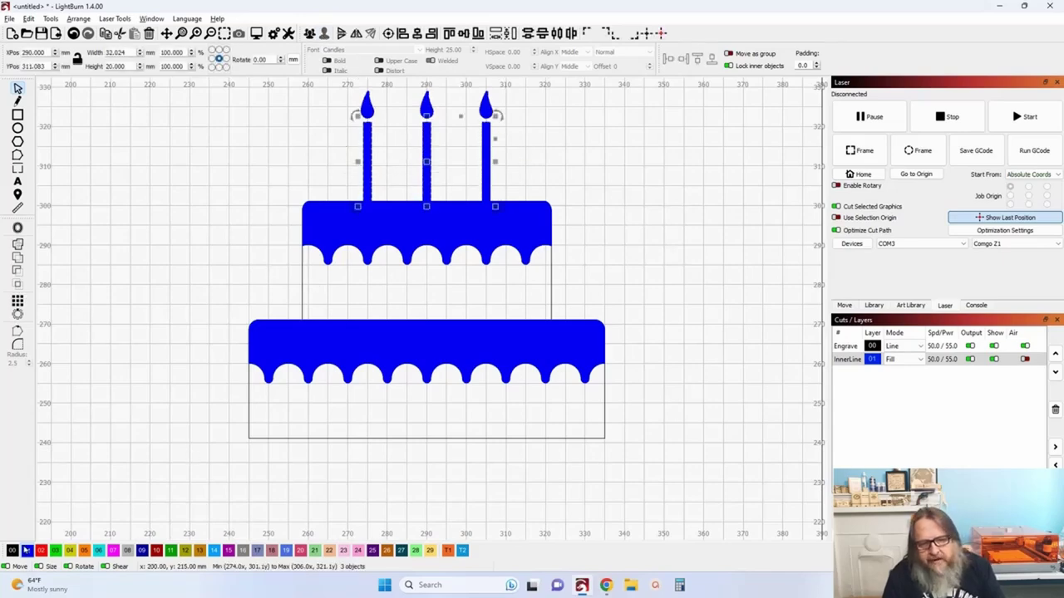
left_click(12, 550)
left_click(198, 331)
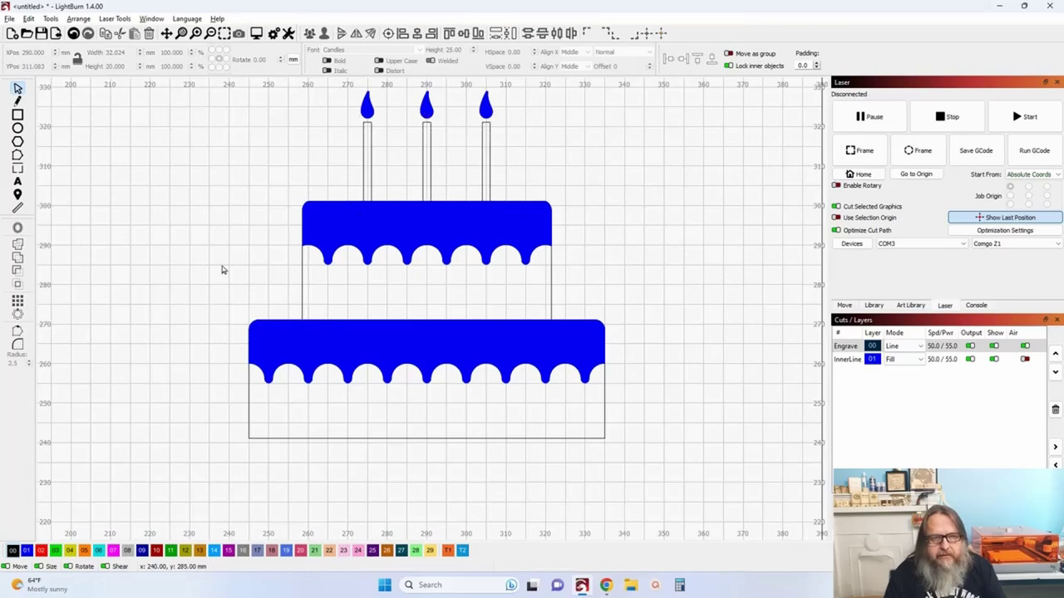
left_click_drag(222, 269, 228, 313)
left_click(395, 390)
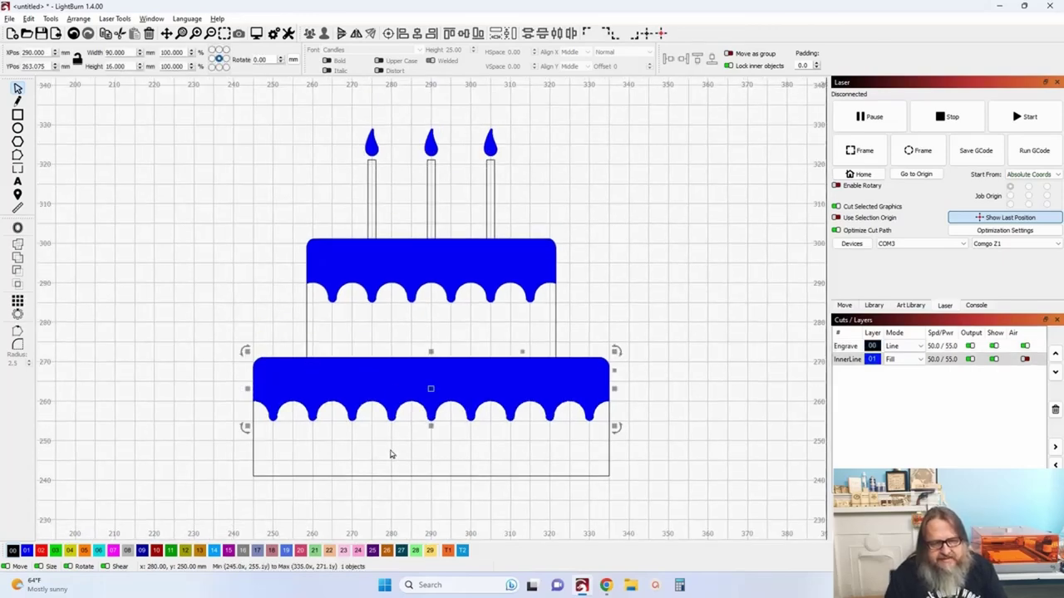
Step: Try Warp on the lower tier's icing drips, then cancel it to keep the original shape
left_click(50, 21)
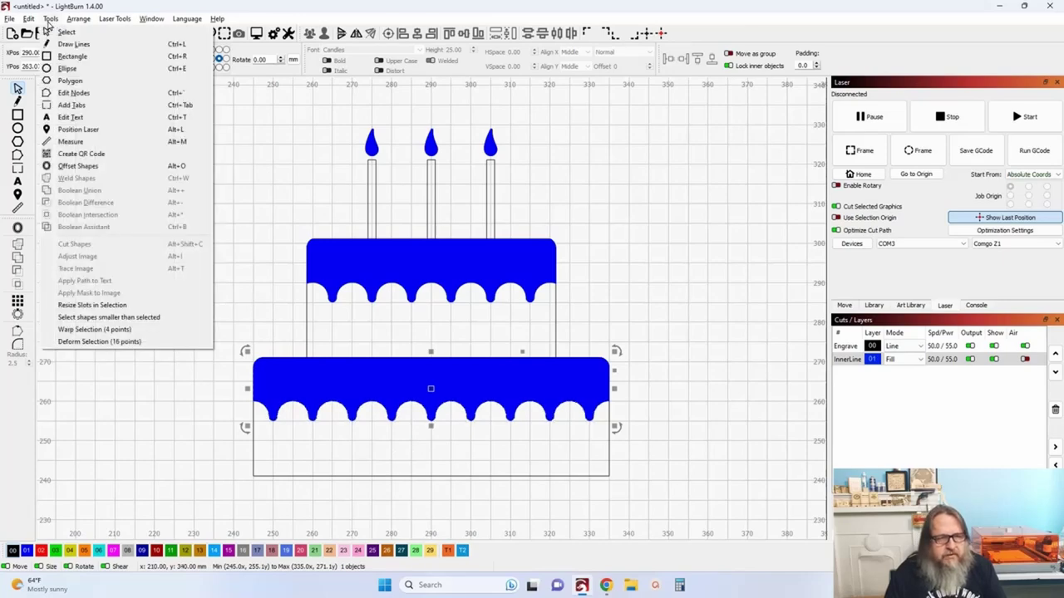
left_click(103, 345)
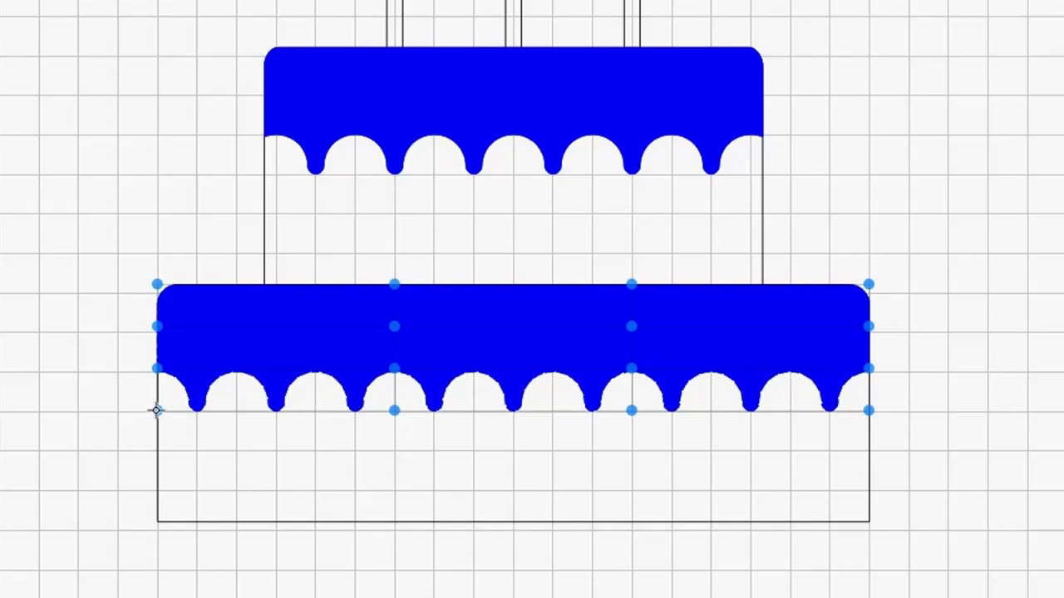
left_click_drag(160, 460, 173, 424)
left_click_drag(174, 489, 192, 542)
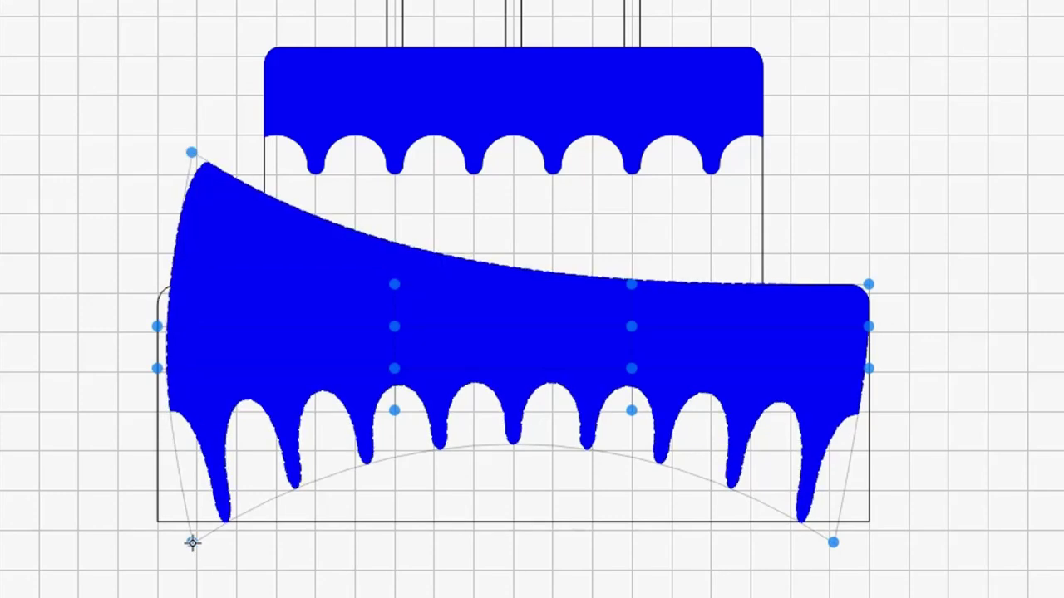
left_click_drag(191, 543, 138, 597)
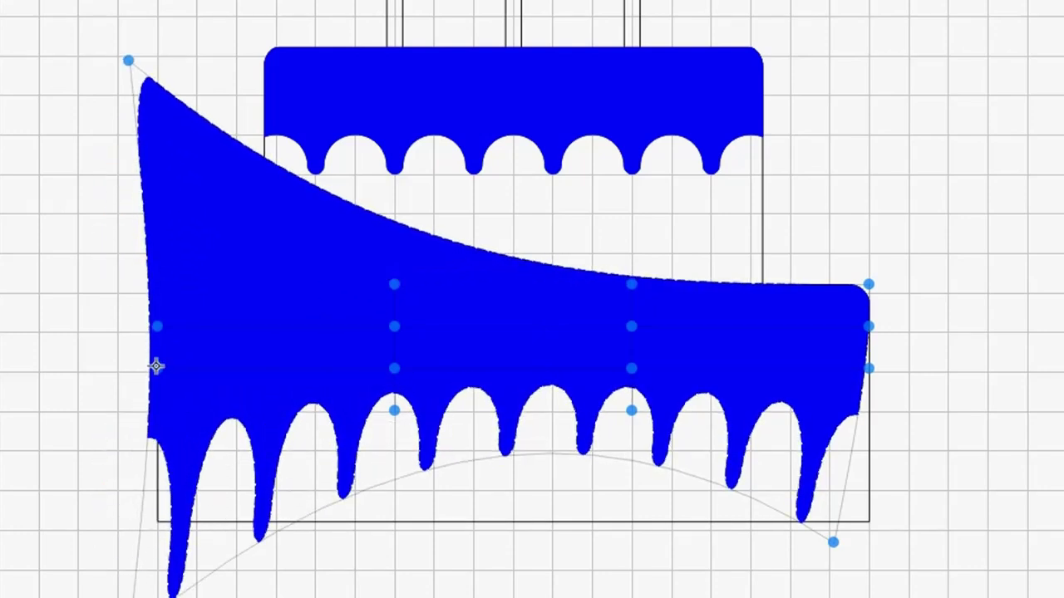
left_click_drag(157, 366, 0, 359)
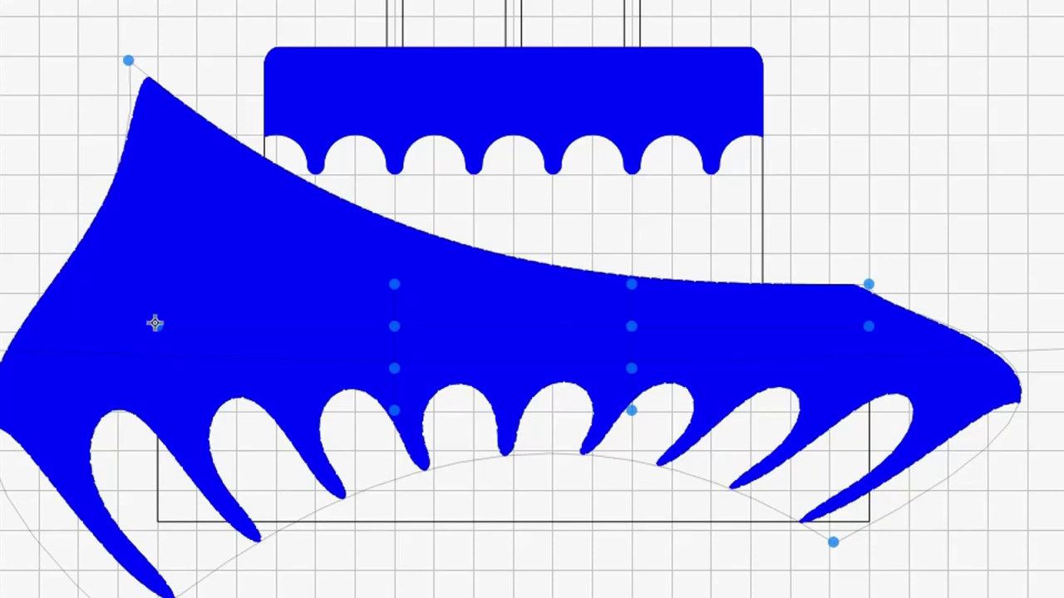
left_click_drag(156, 323, 97, 330)
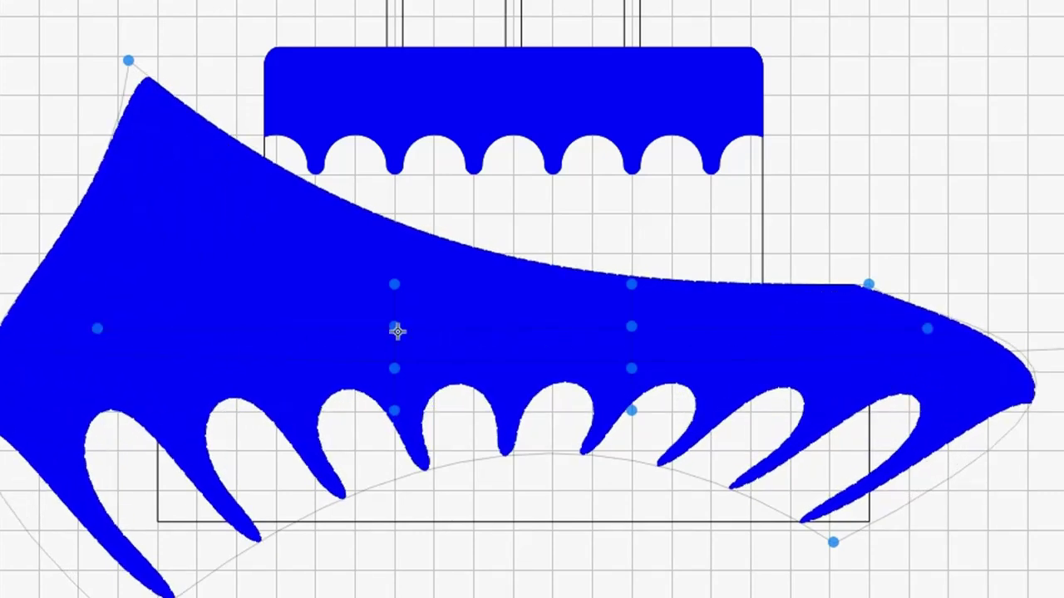
mouse_move(394, 330)
left_mouse_down()
mouse_move(383, 577)
mouse_move(380, 90)
mouse_move(352, 90)
mouse_move(358, 52)
mouse_move(387, 361)
mouse_move(387, 347)
left_mouse_up()
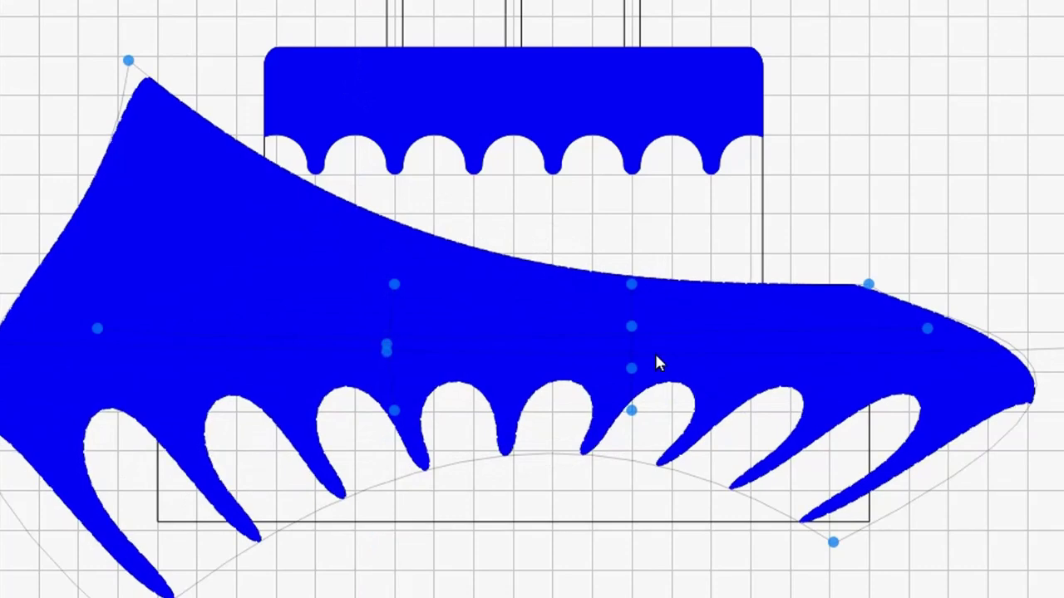
left_click_drag(634, 325, 759, 321)
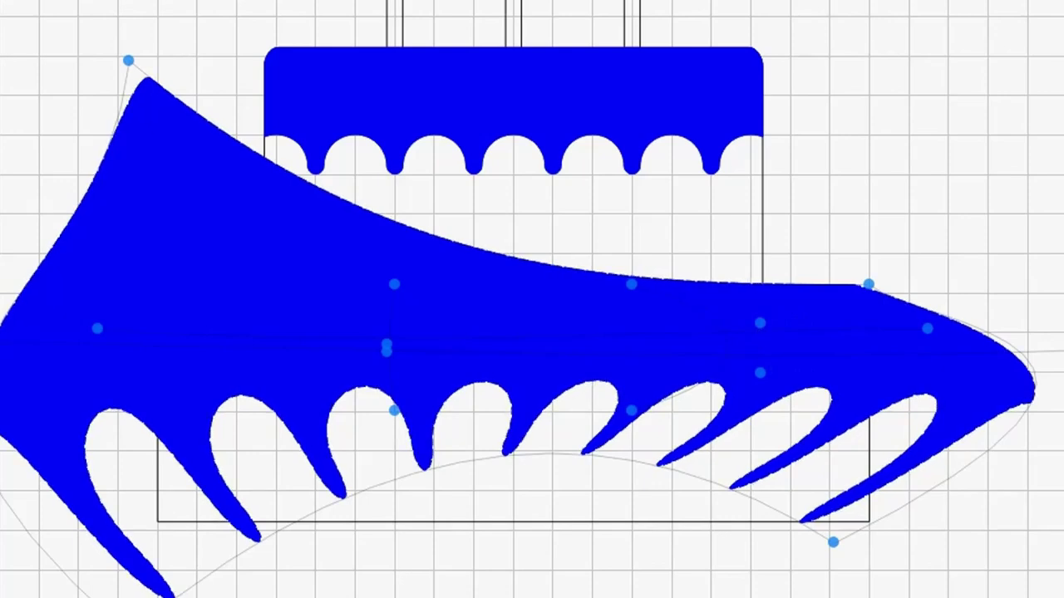
key("Return")
Step: Node-edit the lower icing, raising its left edge and bottom-left point so drips dip toward the middle
key("ctrl+z")
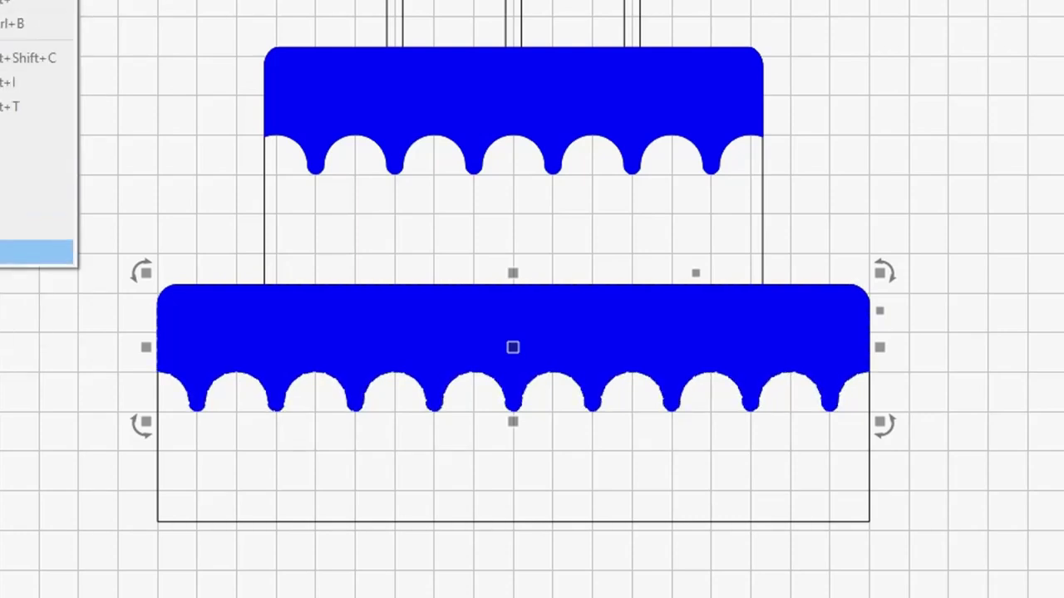
left_click(36, 251)
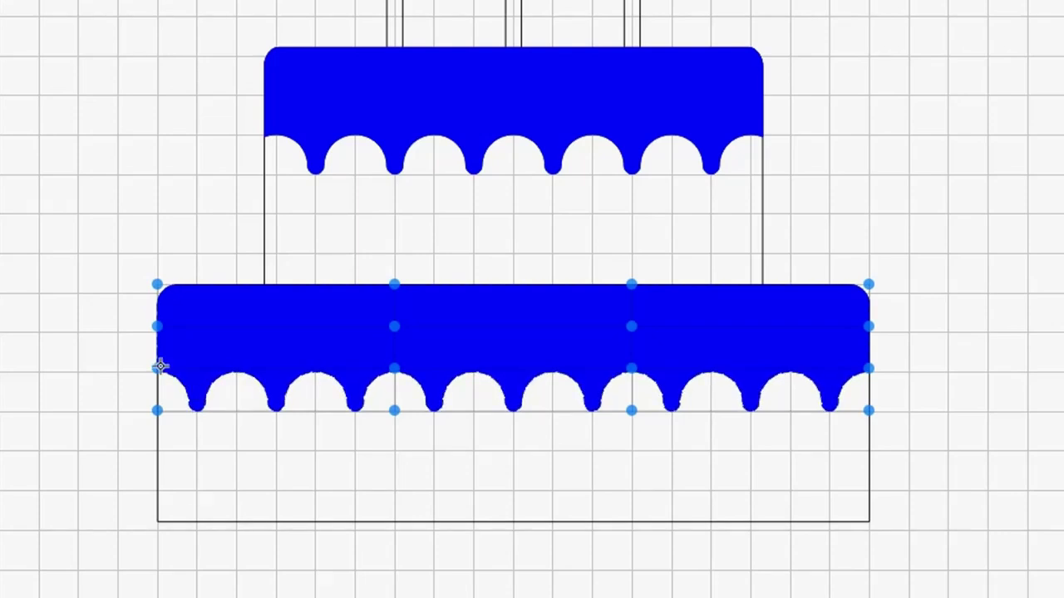
scroll(199, 391, "up", 3)
scroll(305, 332, "up", 3)
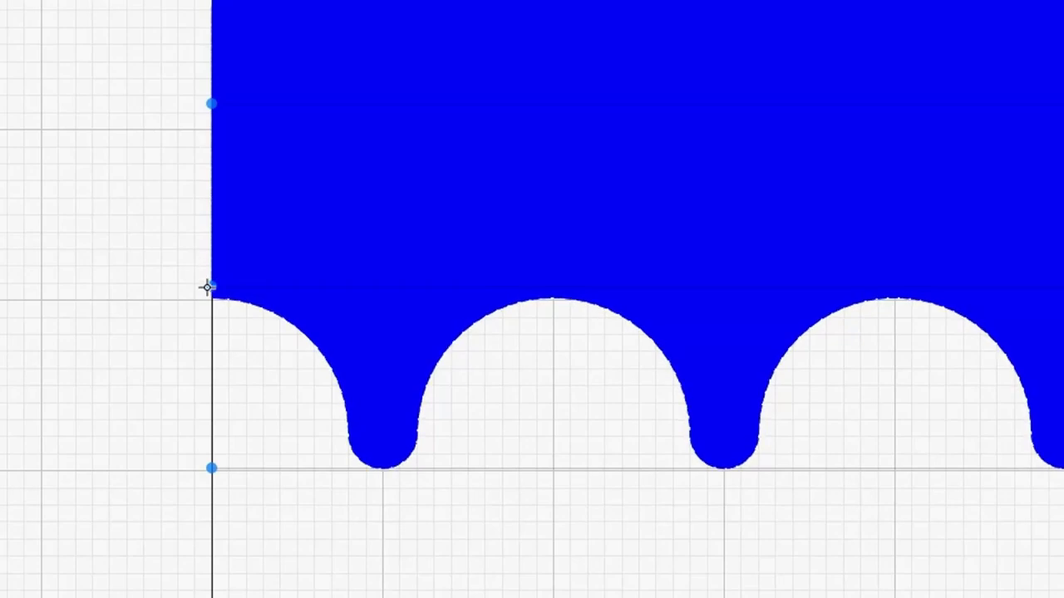
left_click_drag(213, 287, 207, 211)
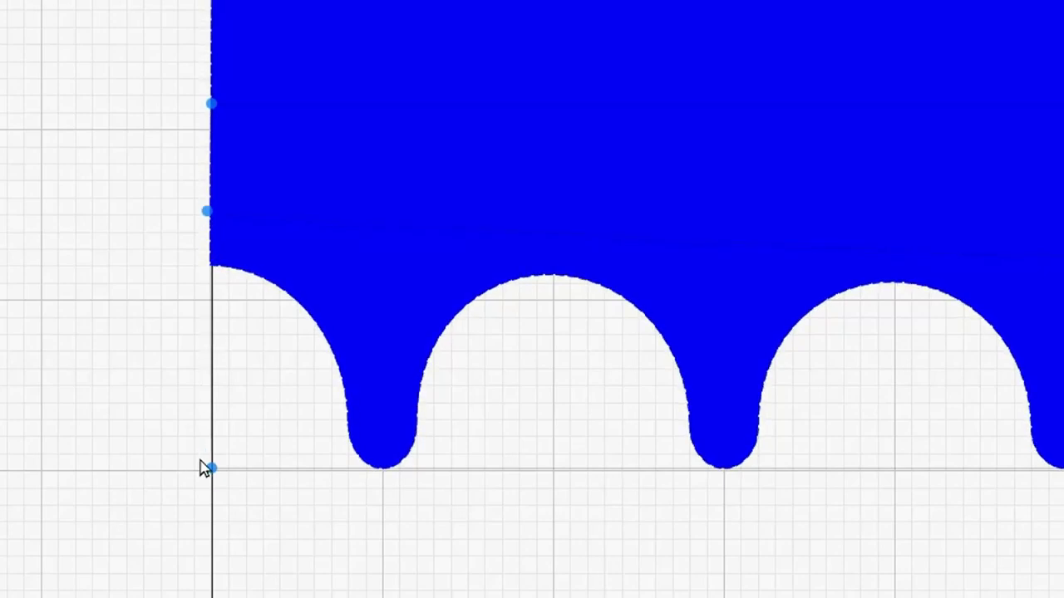
left_click_drag(213, 467, 211, 379)
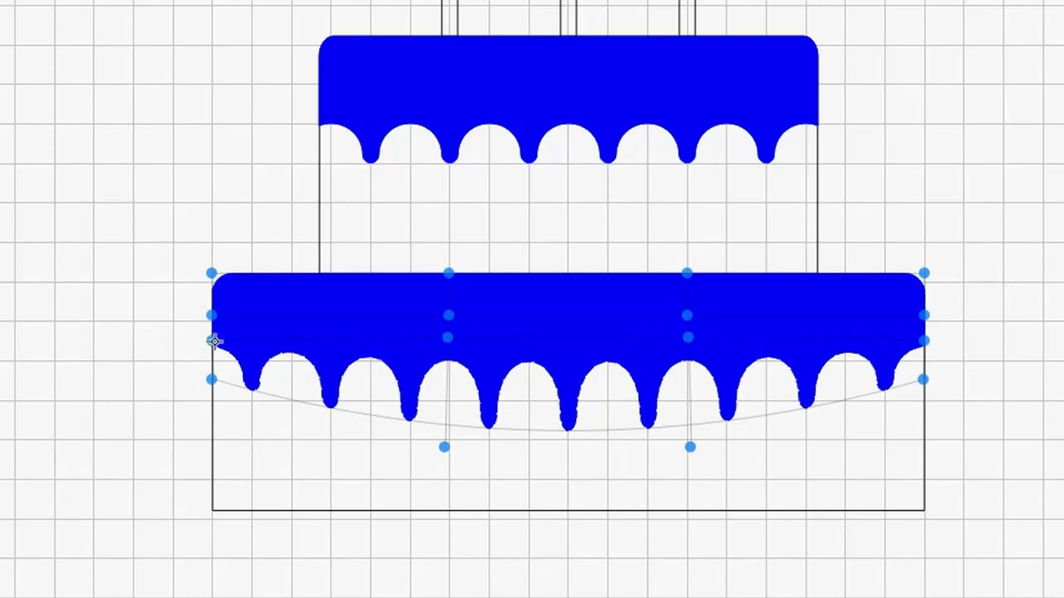
scroll(205, 378, "up", 3)
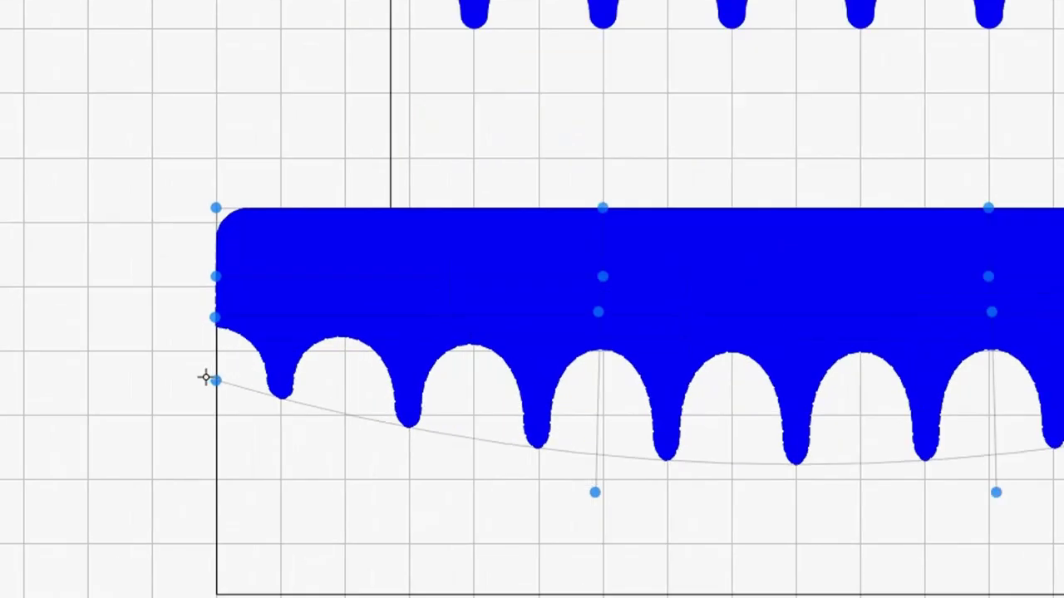
scroll(212, 381, "down", 3)
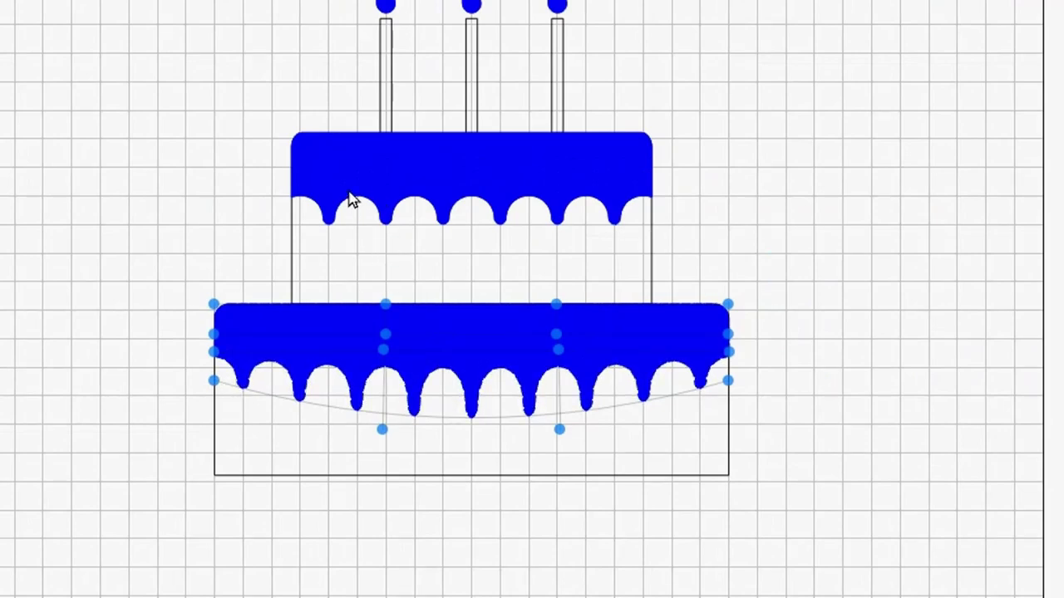
Step: Node-edit the upper tier's icing, raising its lower-left point and left scalloped side
key("v")
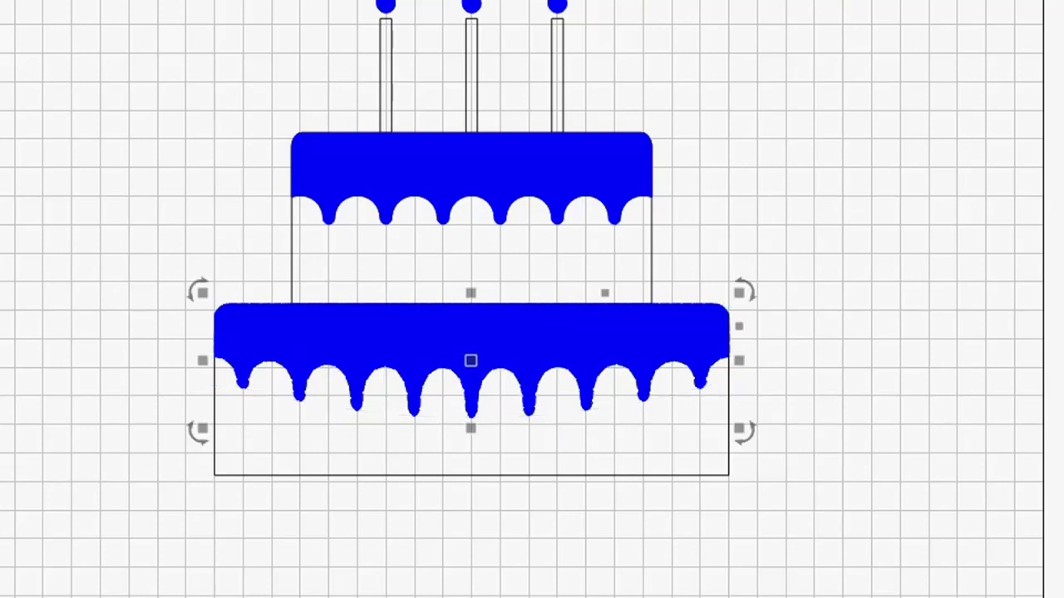
left_click(396, 209)
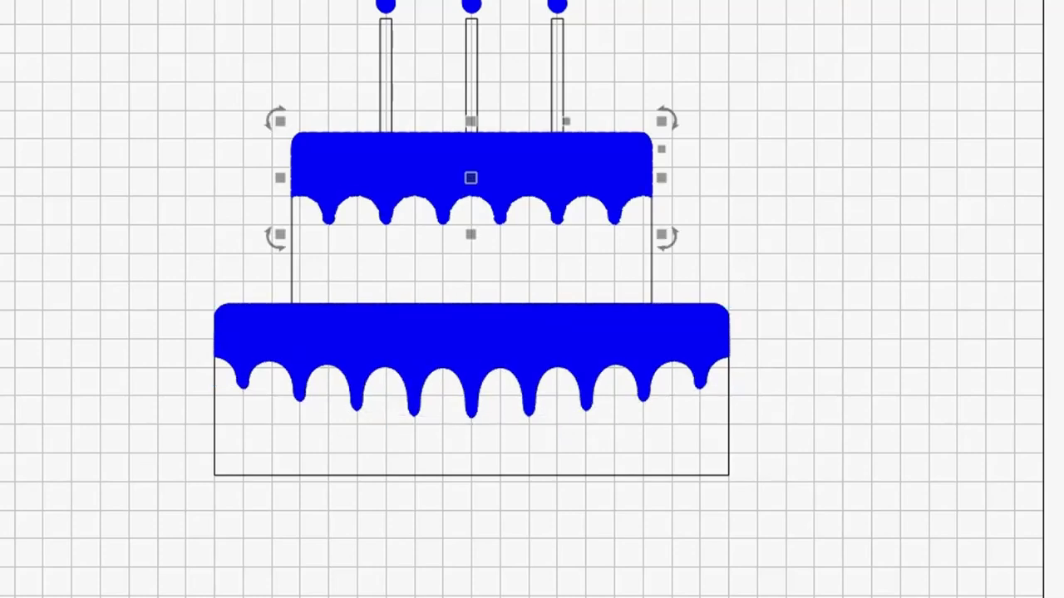
left_click(33, 2)
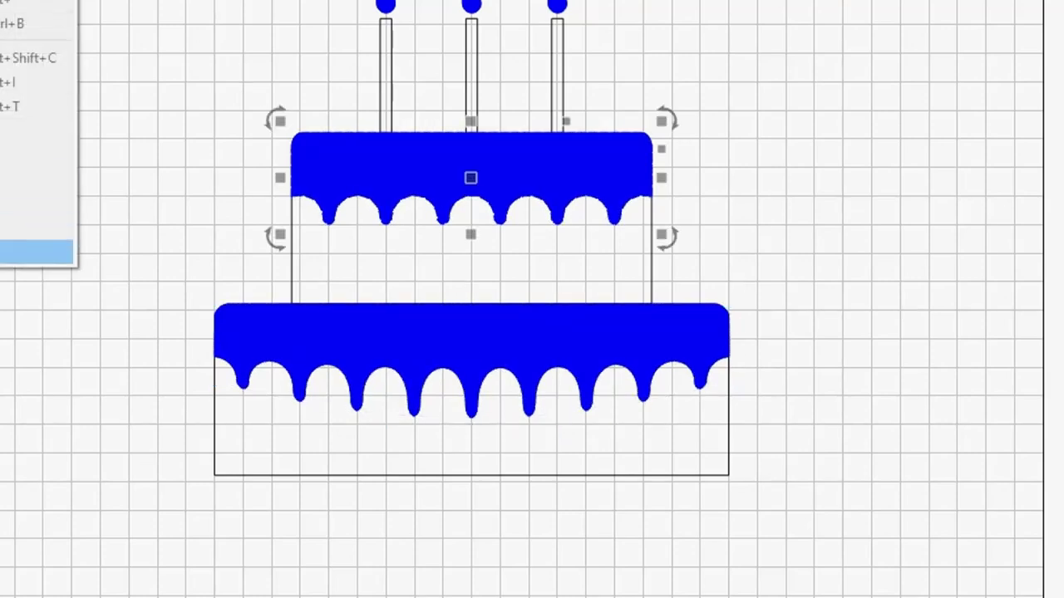
left_click(34, 229)
scroll(385, 238, "up", 6)
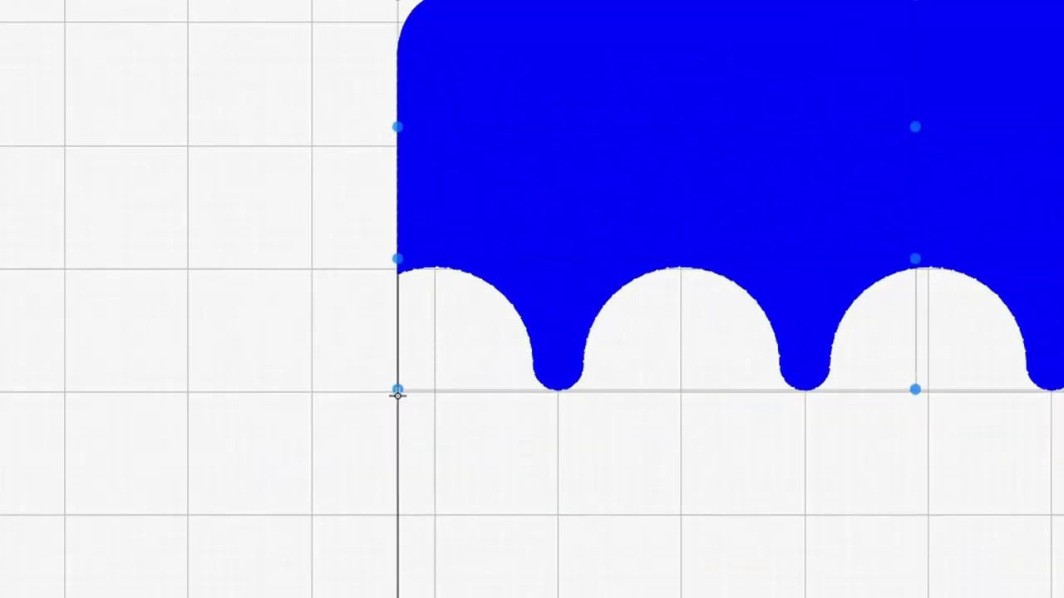
left_click_drag(397, 390, 397, 370)
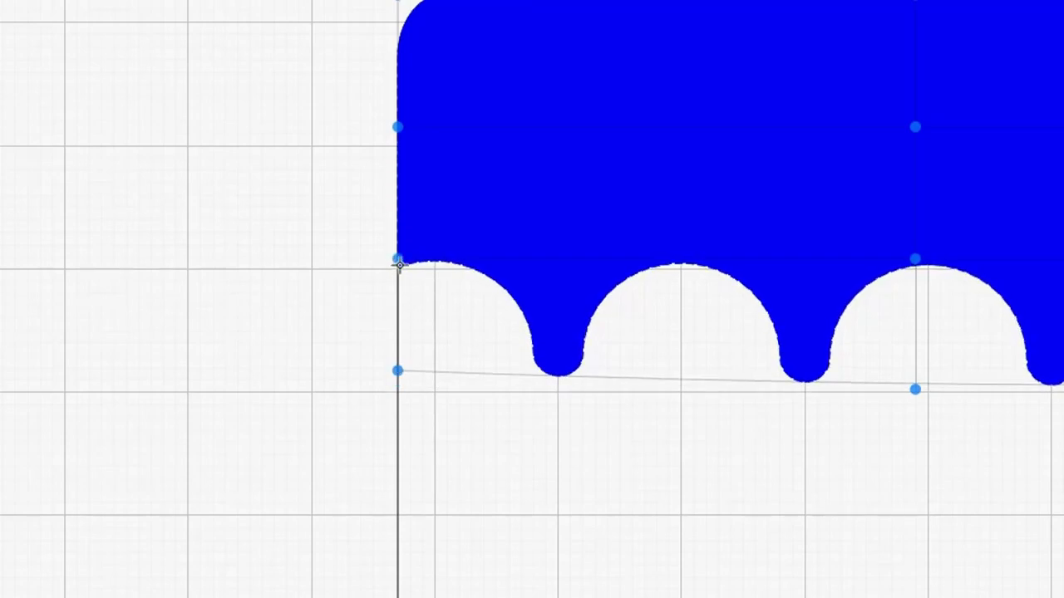
left_click_drag(398, 263, 395, 190)
Step: Pull the upper icing's middle drips lower into a curve and lift the scallop arches slightly
left_click_drag(613, 311, 128, 216)
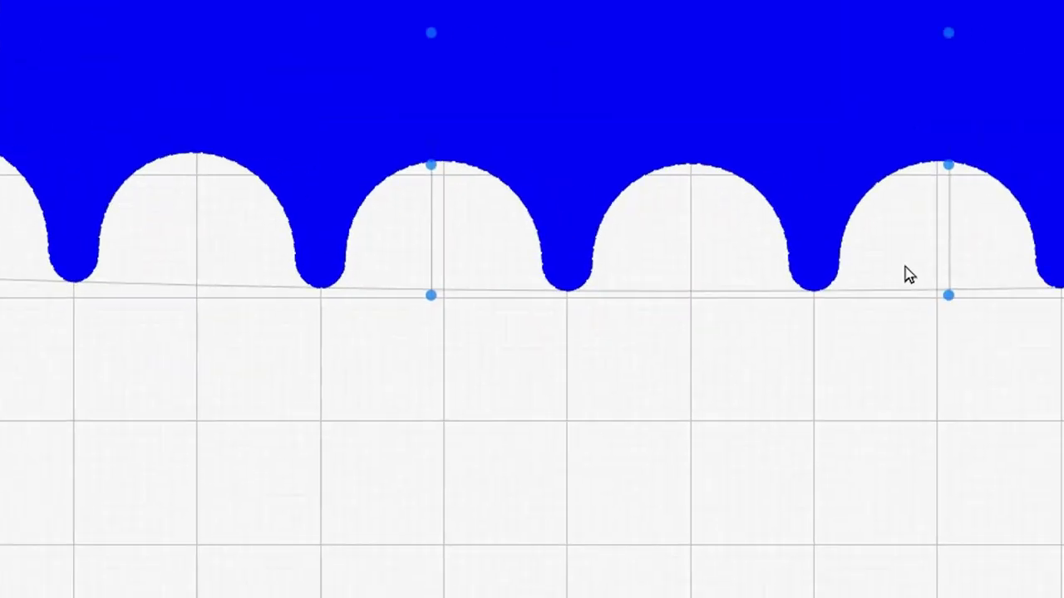
scroll(678, 294, "down", 2)
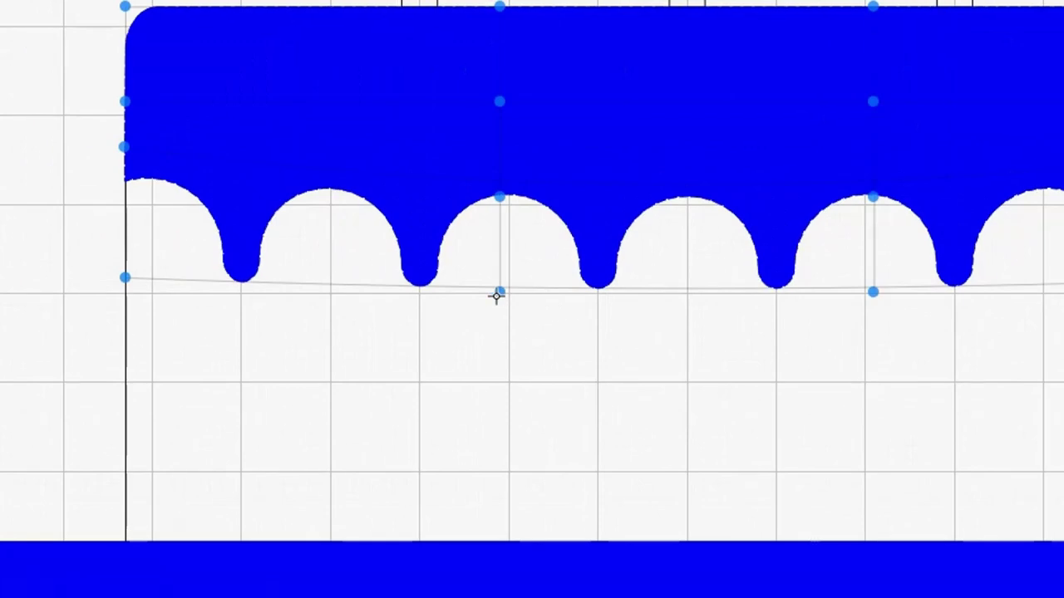
left_click_drag(497, 293, 497, 368)
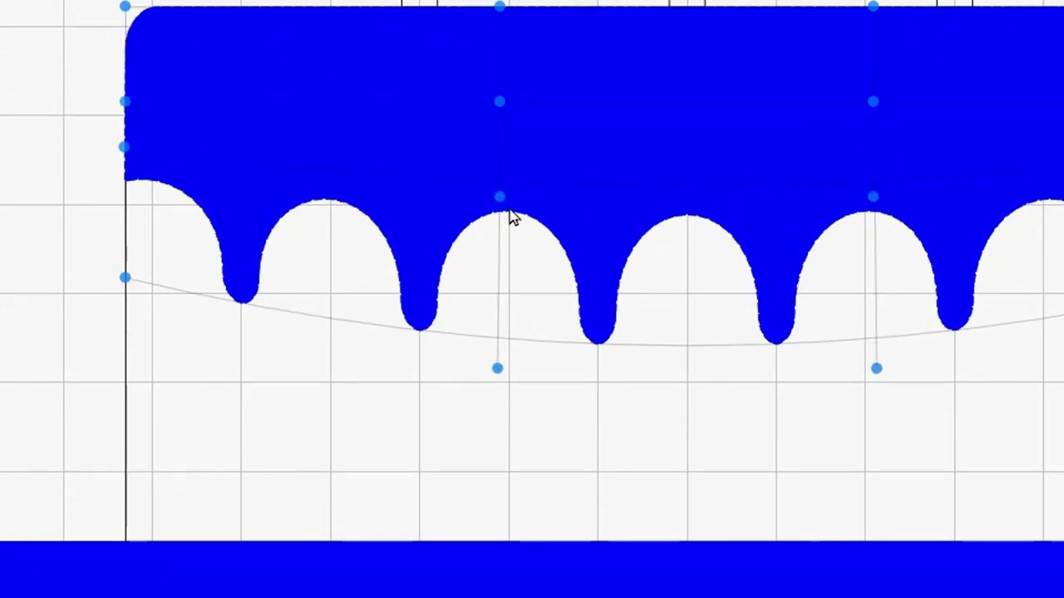
scroll(501, 197, "down", 1)
scroll(501, 197, "down", 1)
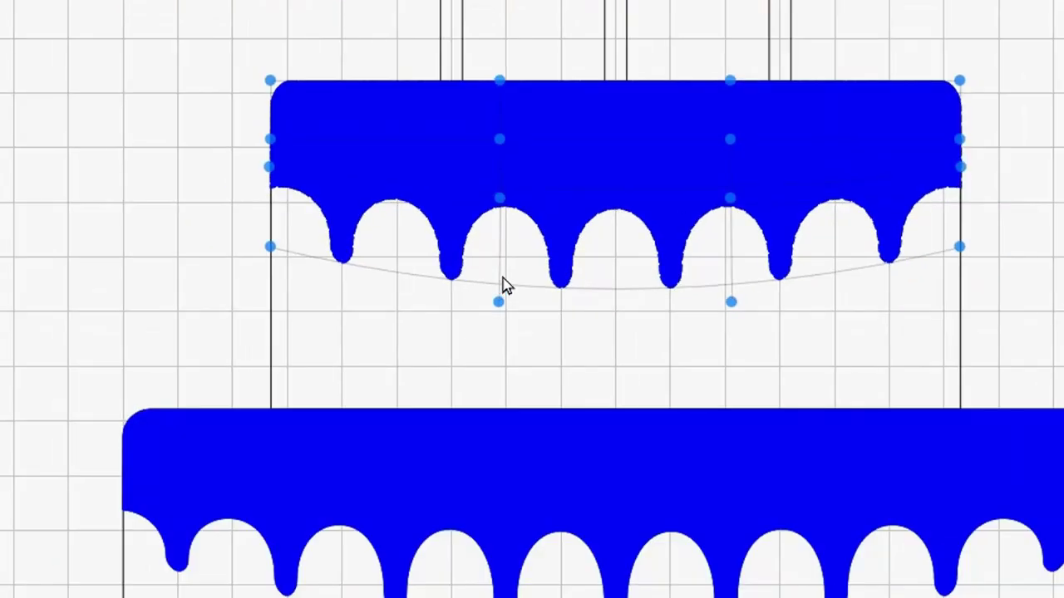
scroll(501, 290, "down", 1)
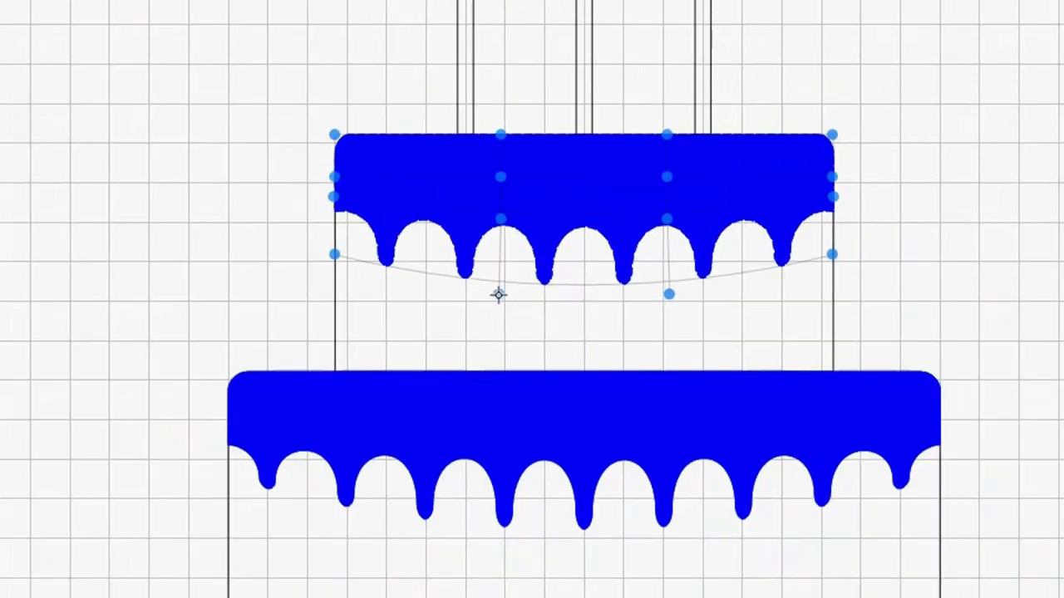
left_click_drag(499, 294, 495, 320)
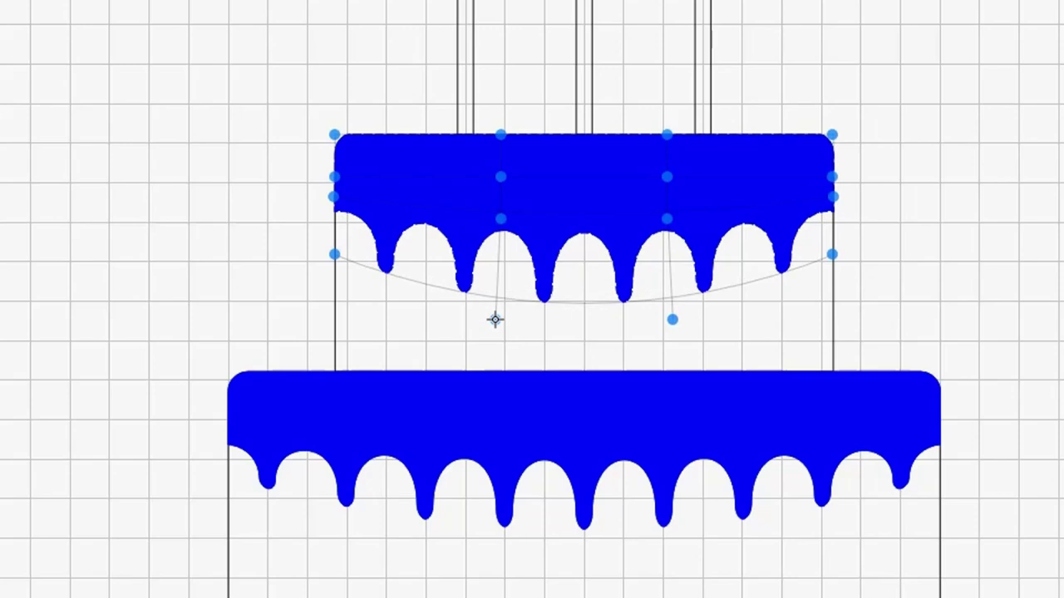
scroll(396, 191, "up", 1)
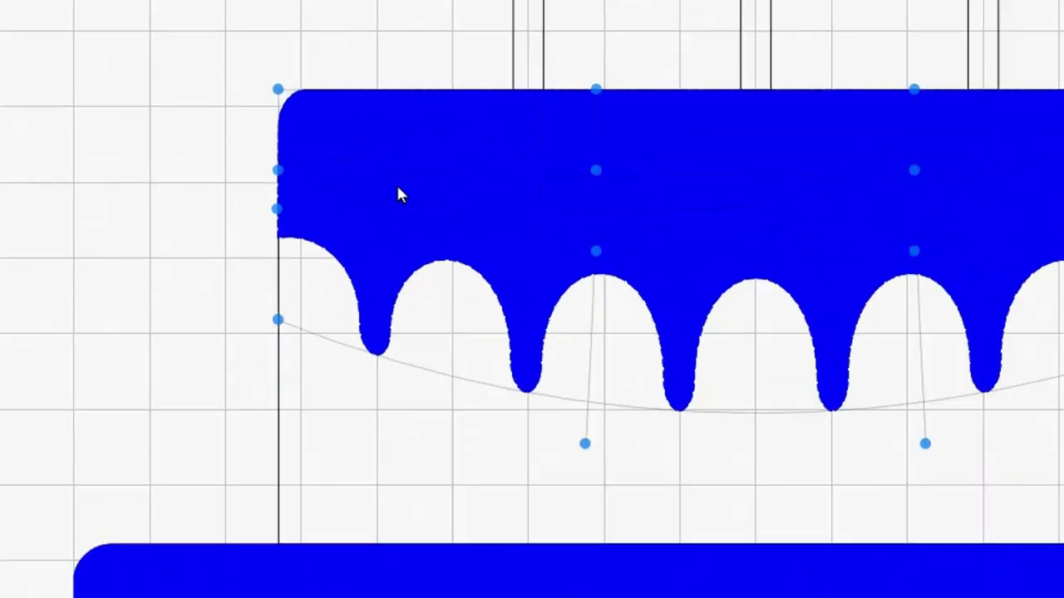
scroll(312, 185, "up", 1)
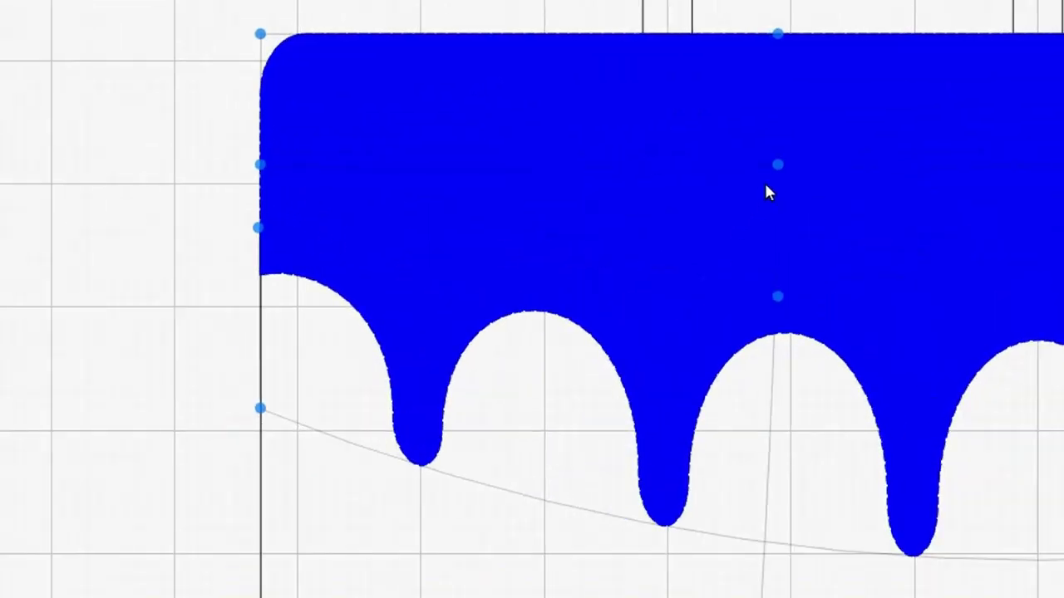
left_click_drag(776, 166, 776, 142)
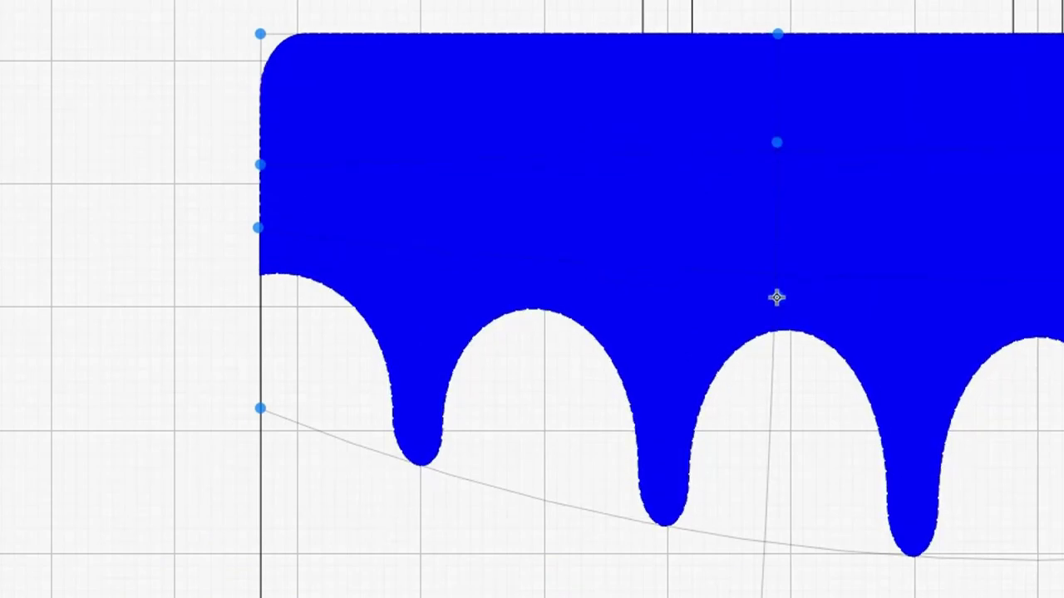
left_click_drag(775, 294, 773, 217)
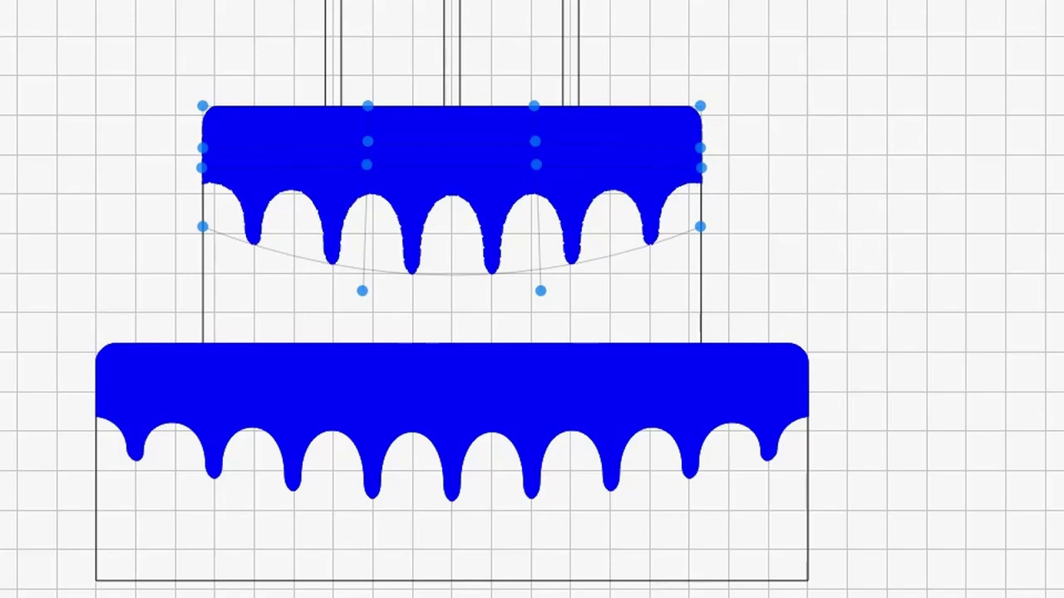
Step: Toggle the InnerLine layer's visibility off and back on so the blue fills show
key("Escape")
key("Escape")
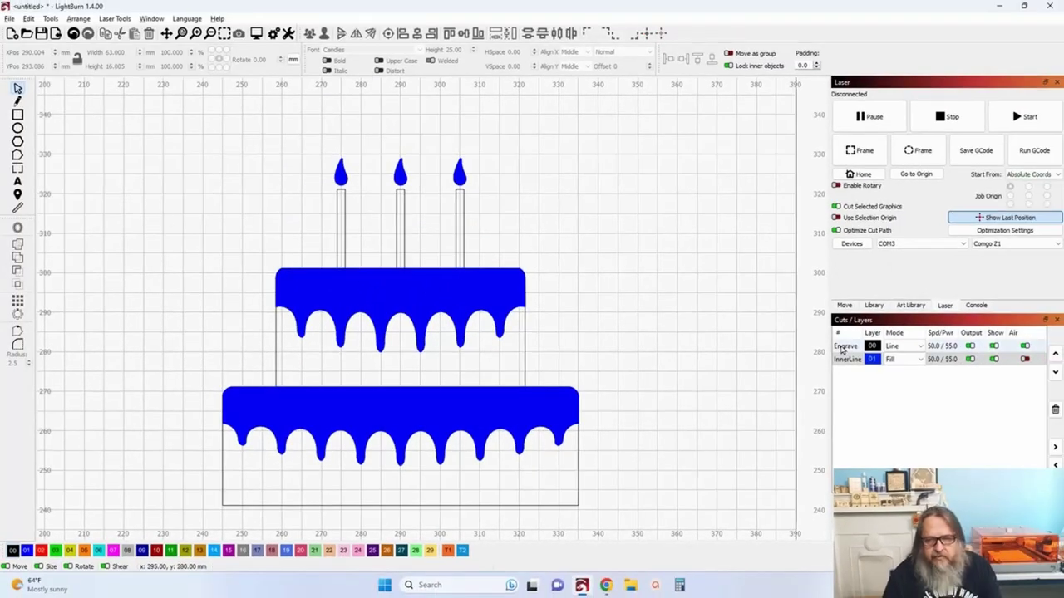
left_click(994, 359)
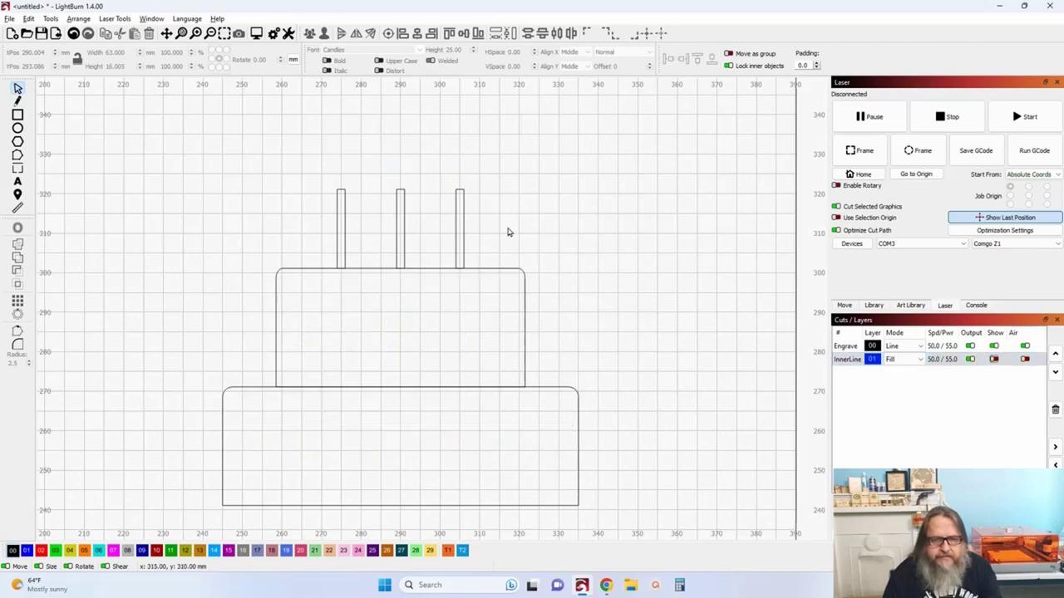
left_click_drag(486, 237, 266, 225)
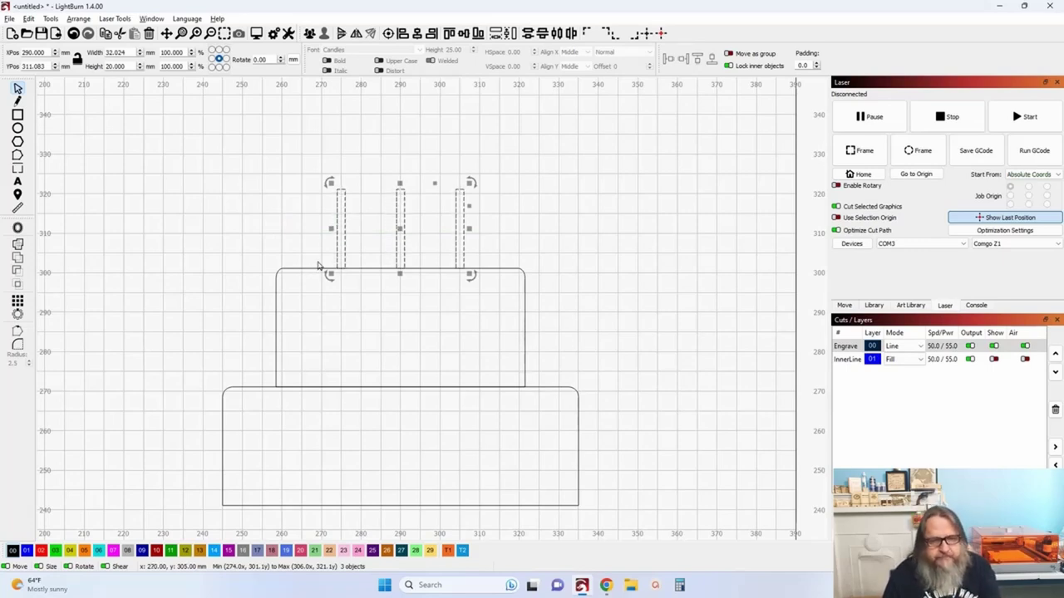
left_click(301, 239)
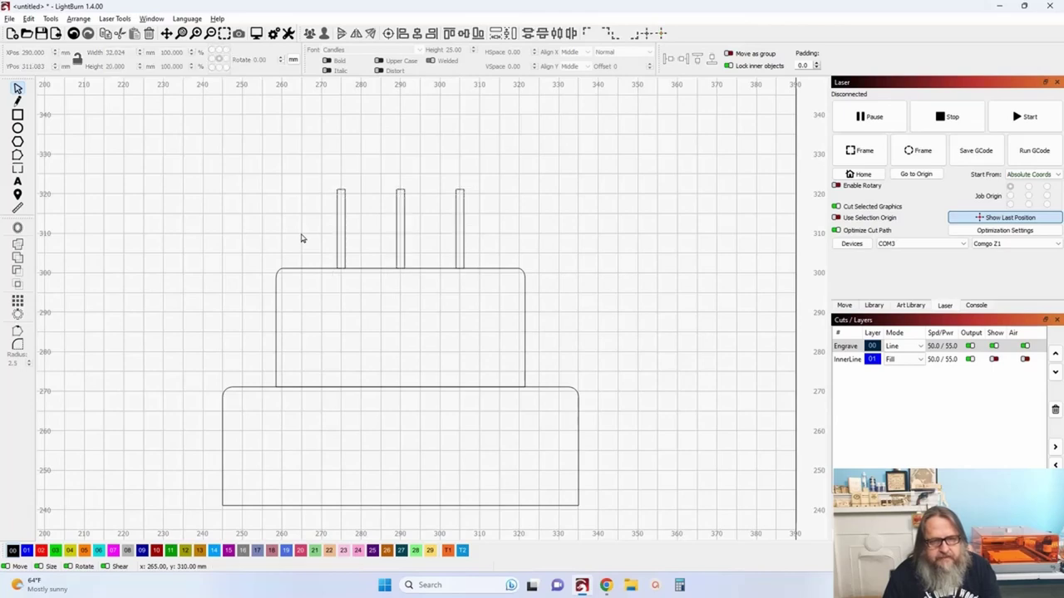
left_click(970, 359)
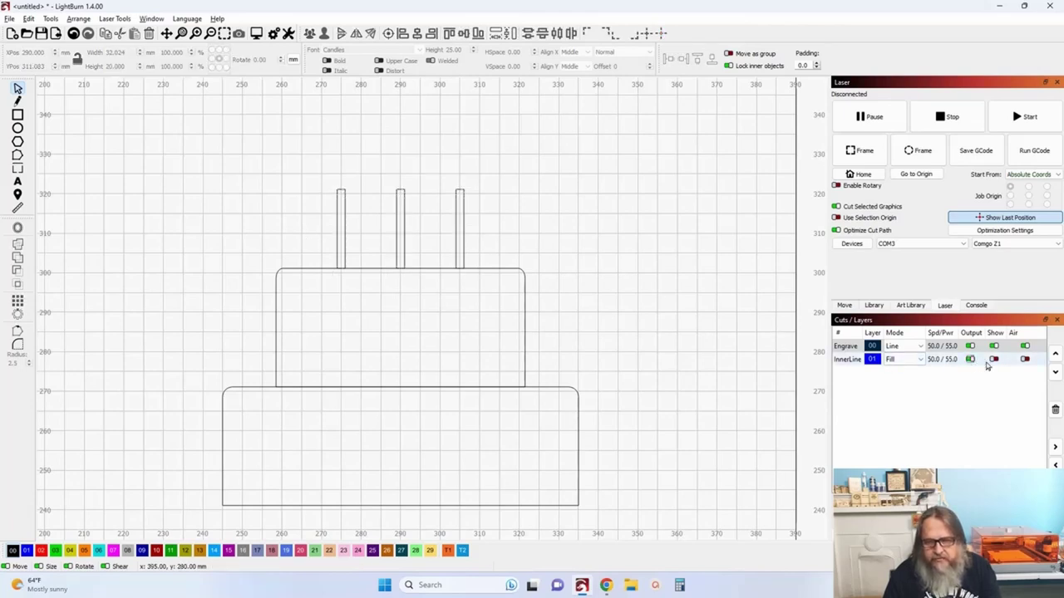
left_click(993, 359)
Step: Select the left and right candles together with their flames
scroll(581, 250, "up", 2)
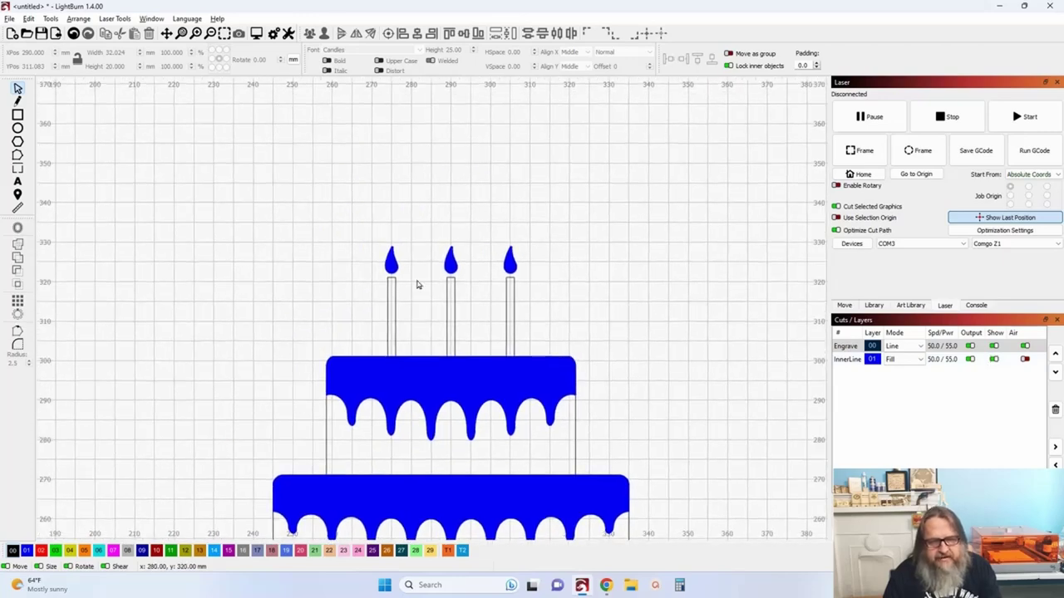
left_click_drag(409, 308, 355, 267)
left_click_drag(548, 299, 477, 265)
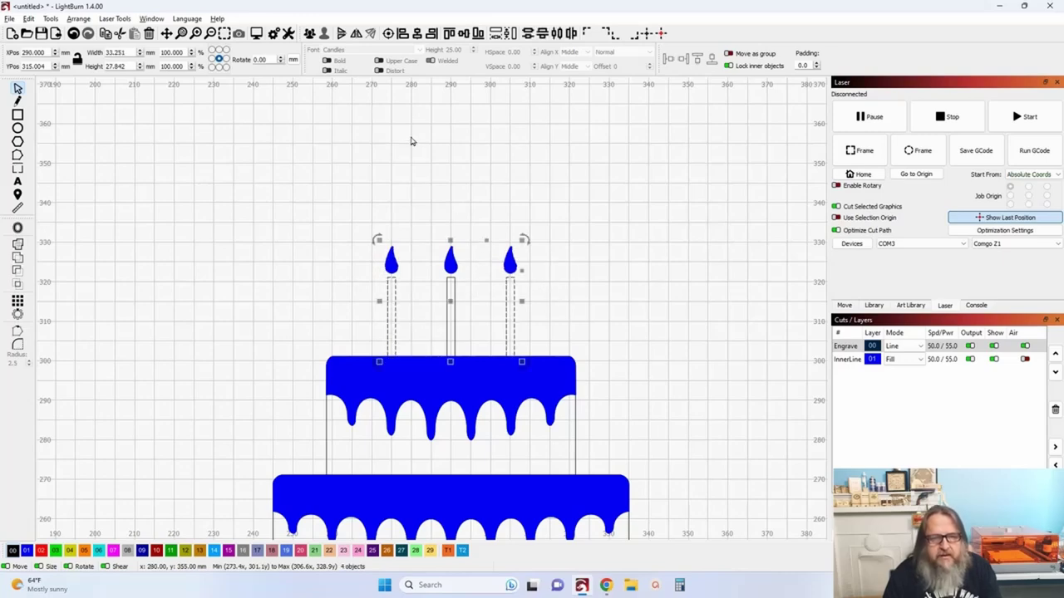
Step: Group the two outer candles and scale them proportionally to 85% width
left_click(310, 36)
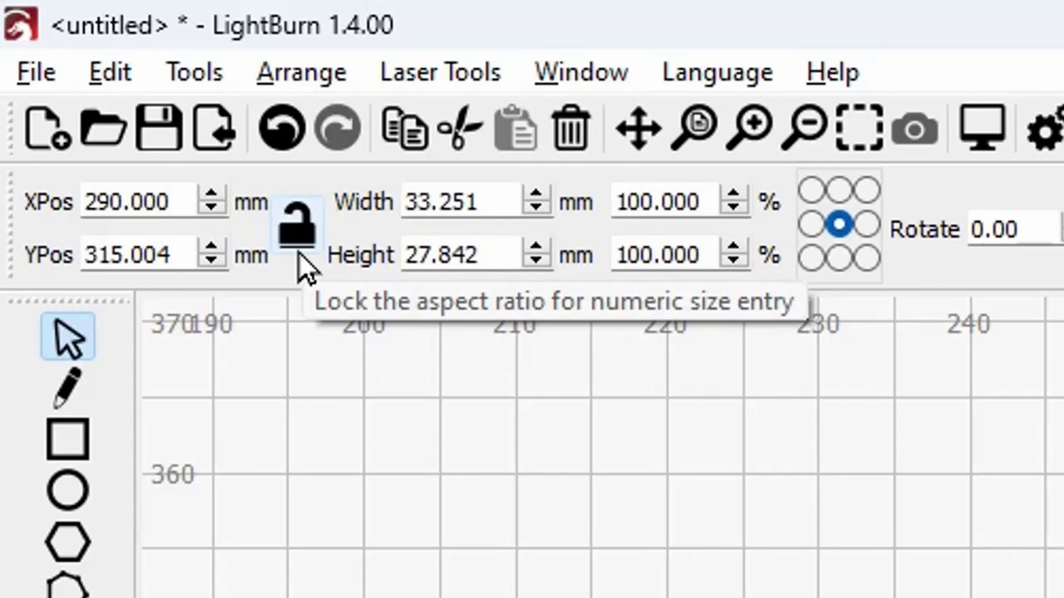
left_click(185, 152)
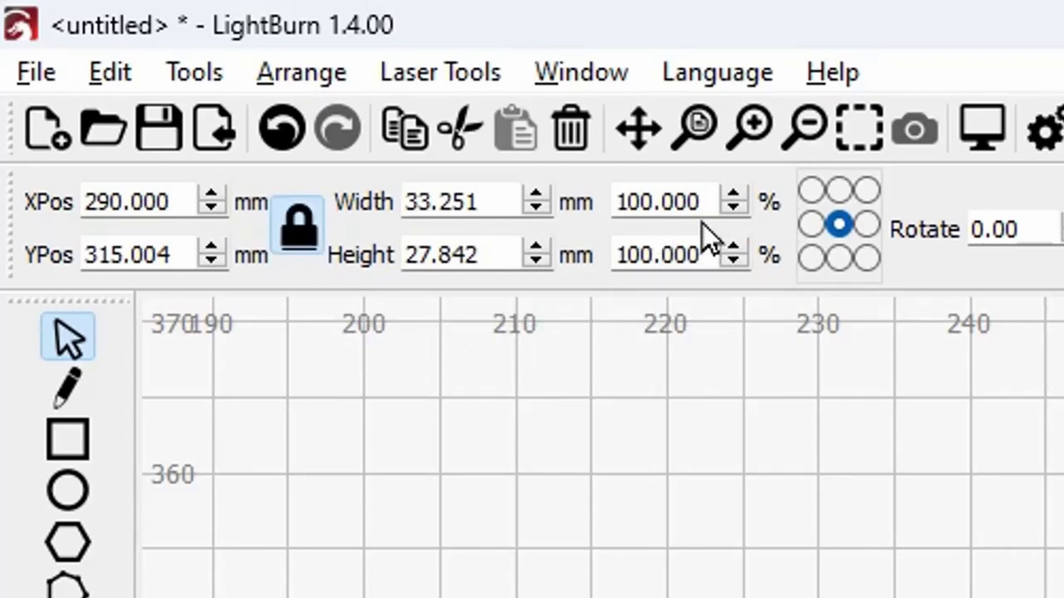
left_click_drag(711, 202, 594, 203)
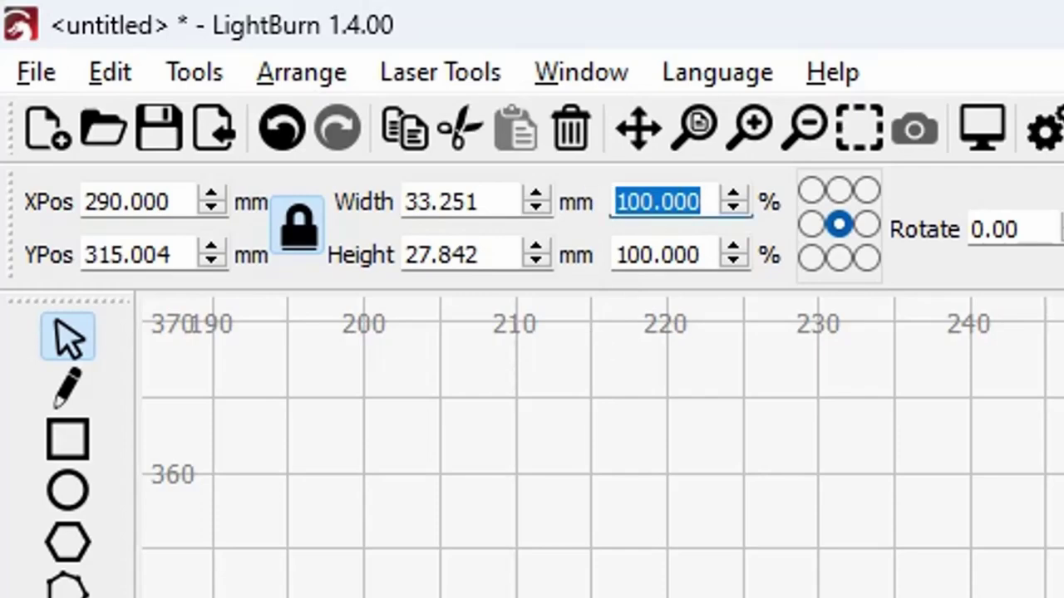
type("85")
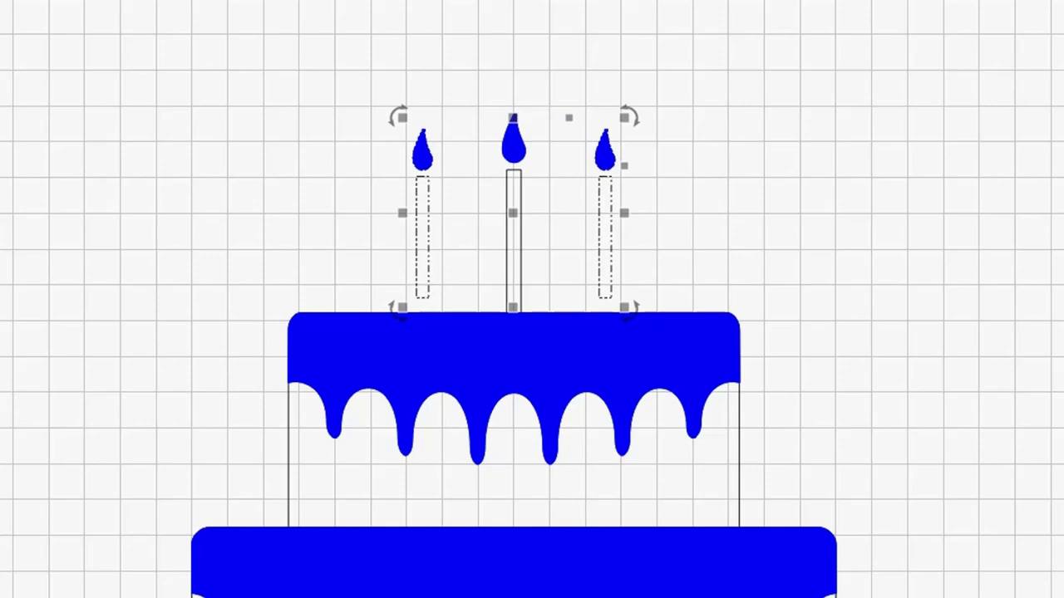
scroll(493, 279, "up", 4)
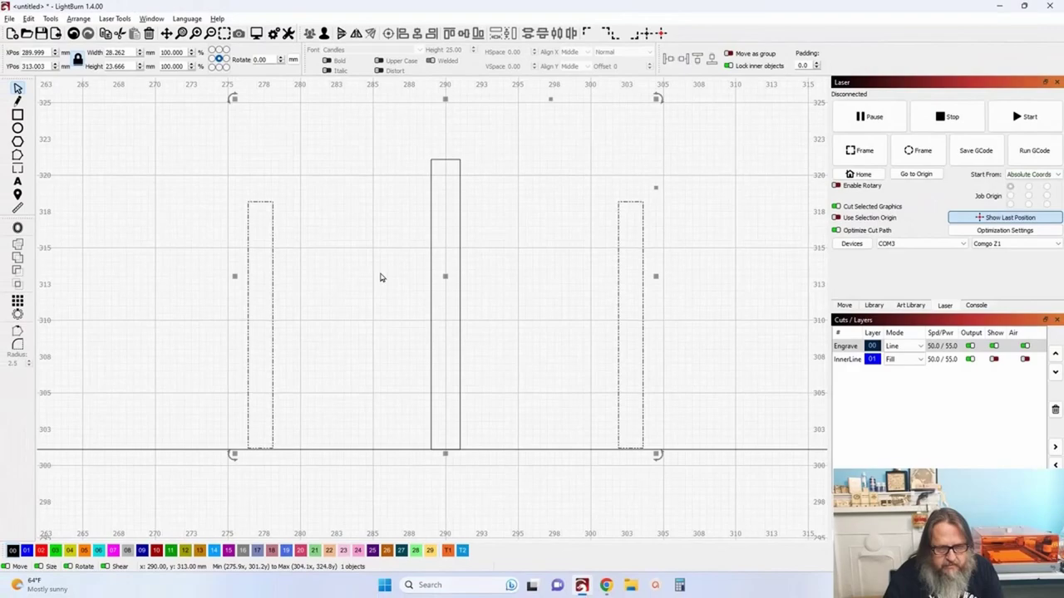
Step: Nudge the outer candles down two steps onto the top tier, then select the middle candle
scroll(316, 335, "up", 5)
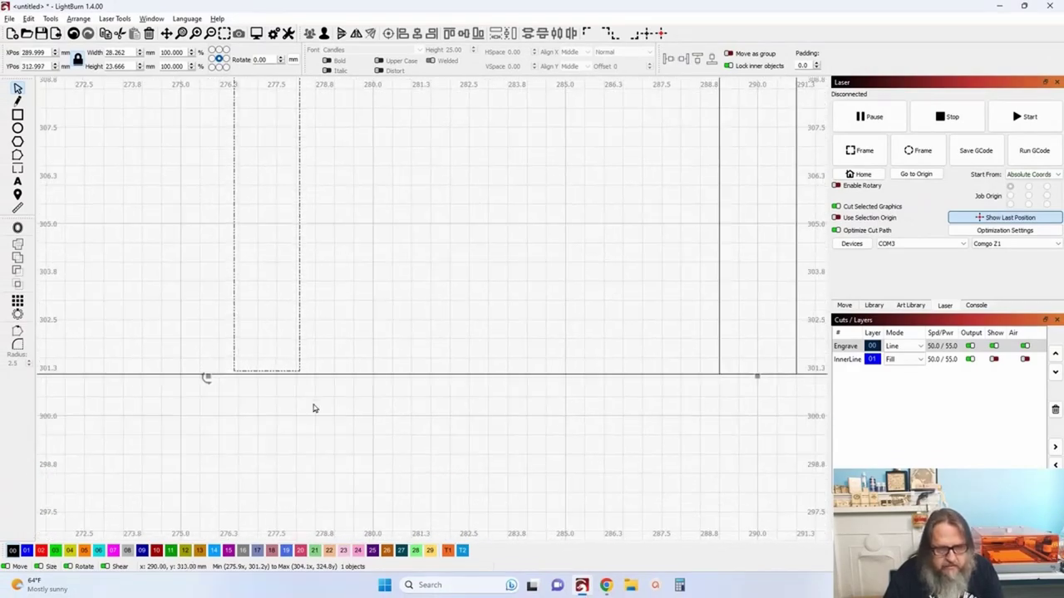
key("Down")
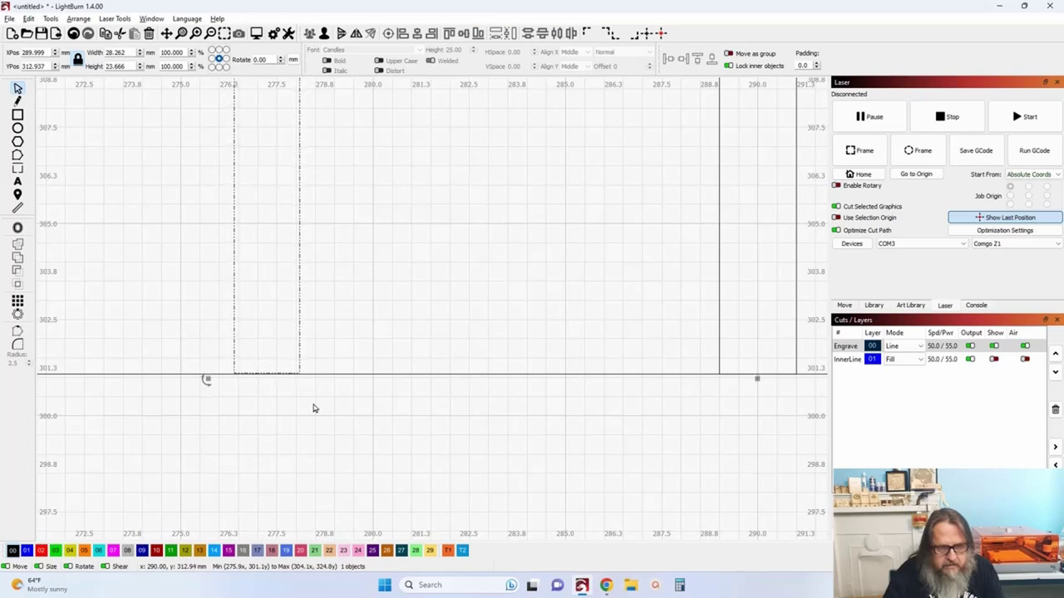
key("Down")
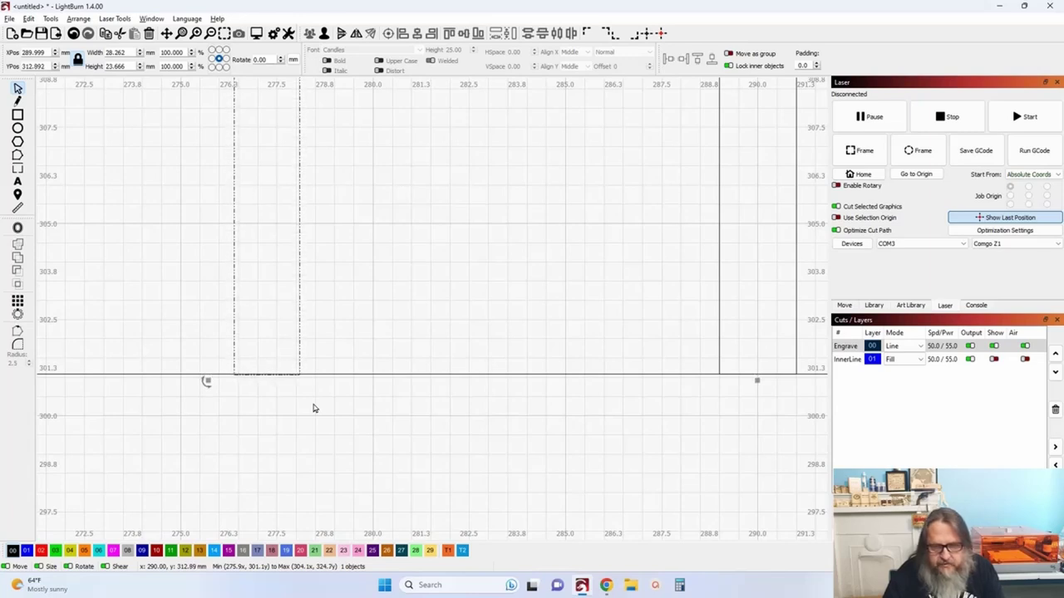
left_click(719, 339)
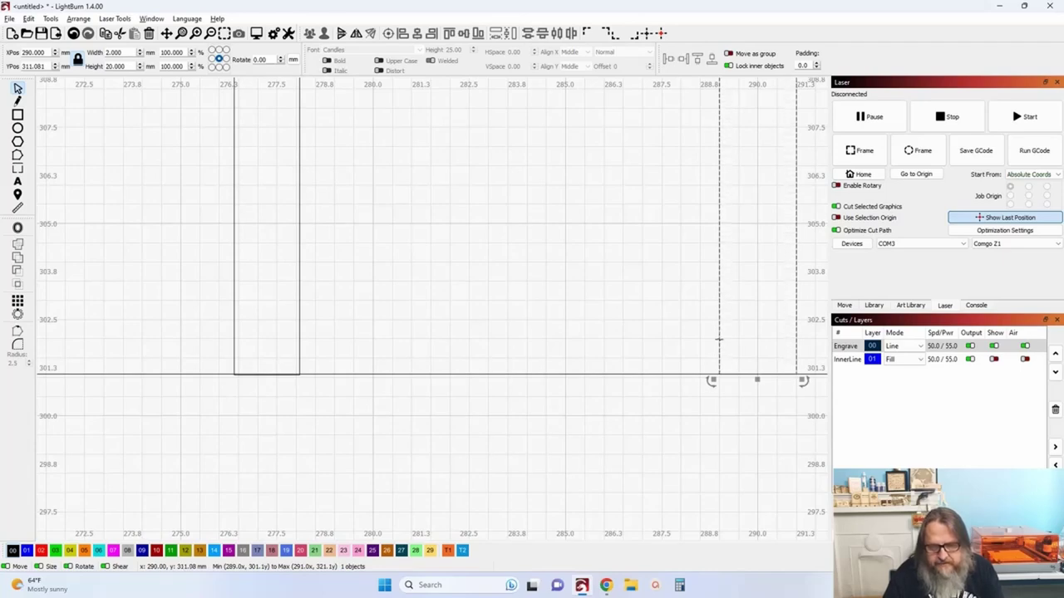
scroll(719, 339, "down", 10)
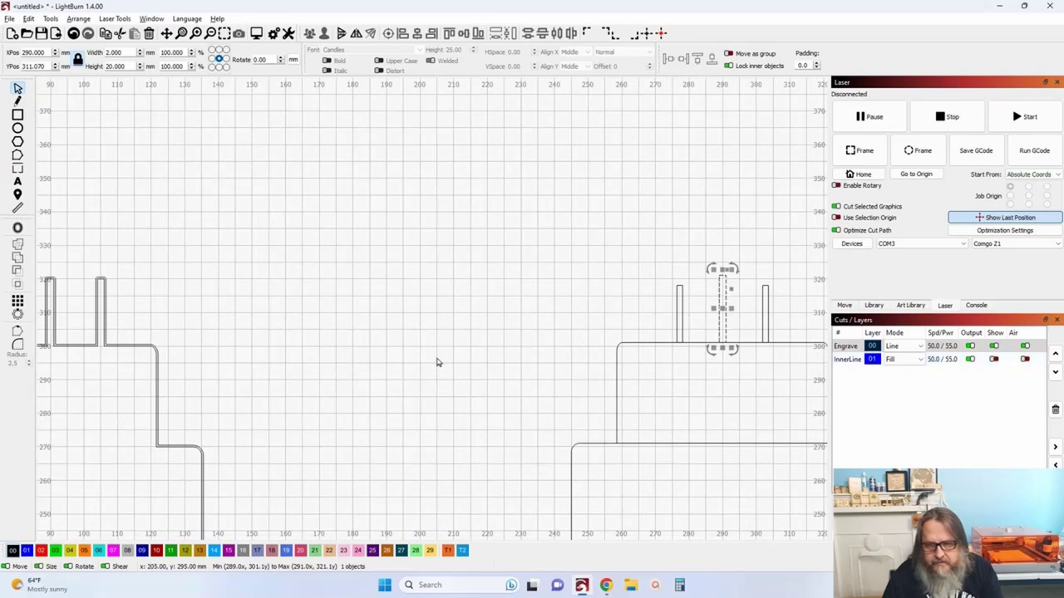
Step: Group the outer candles with the middle candle into one object
left_click_drag(434, 360, 183, 327)
left_click(302, 366)
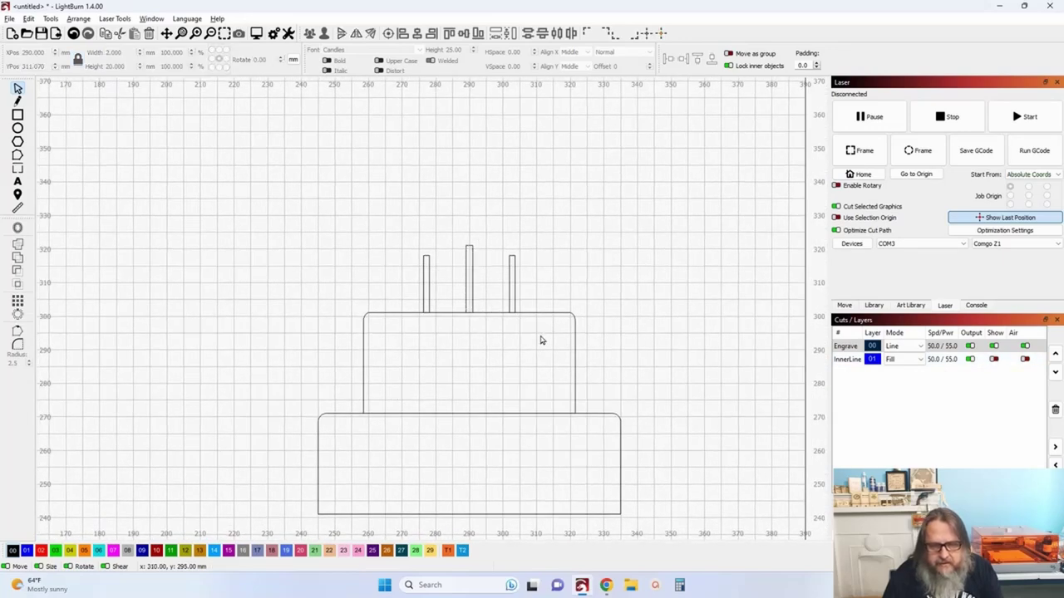
left_click(513, 300)
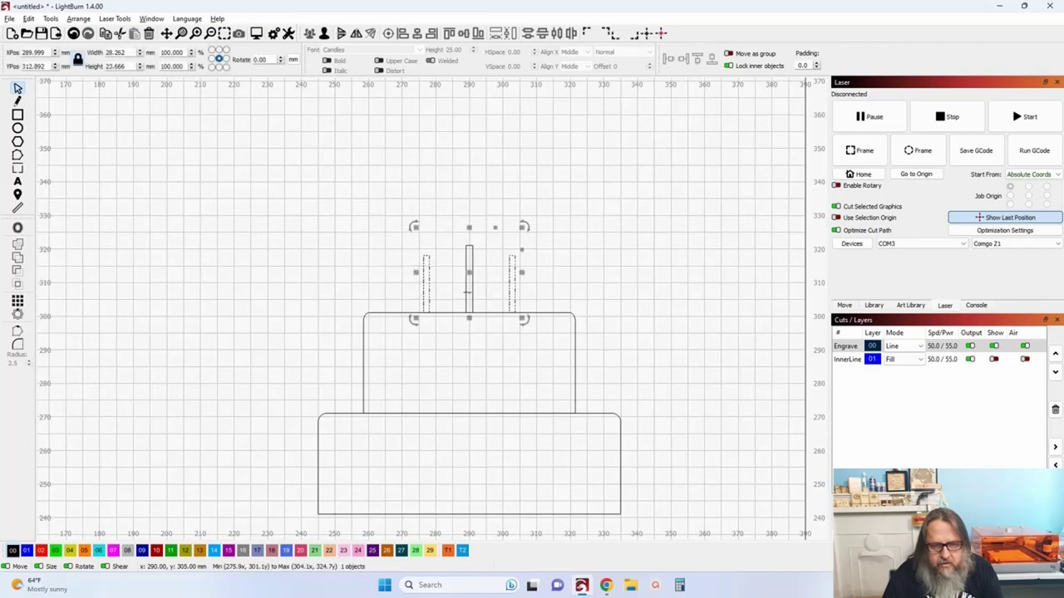
left_click(467, 291, "shift")
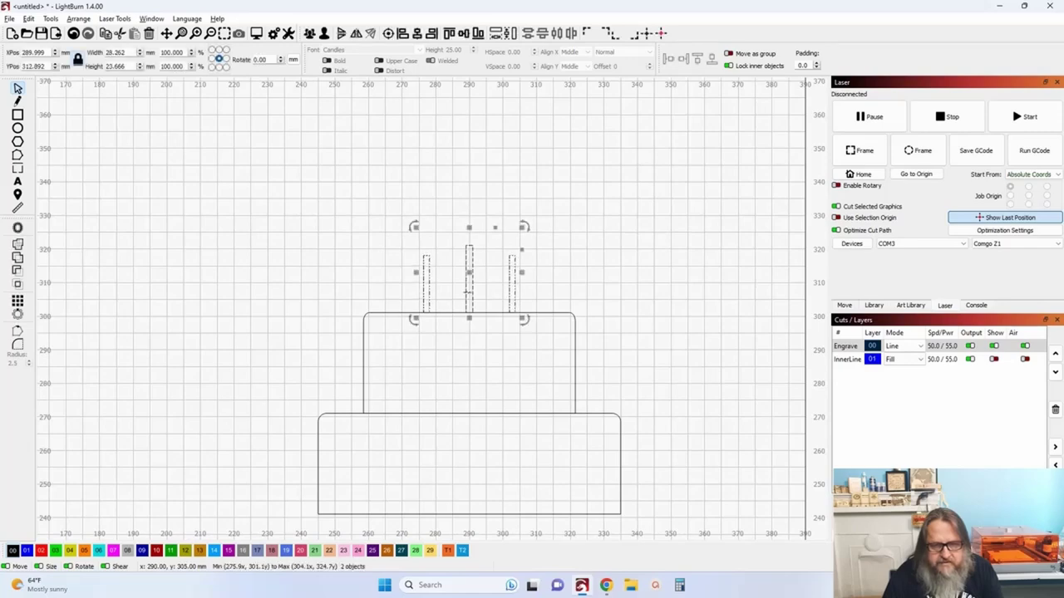
left_click(308, 34)
left_click(407, 308)
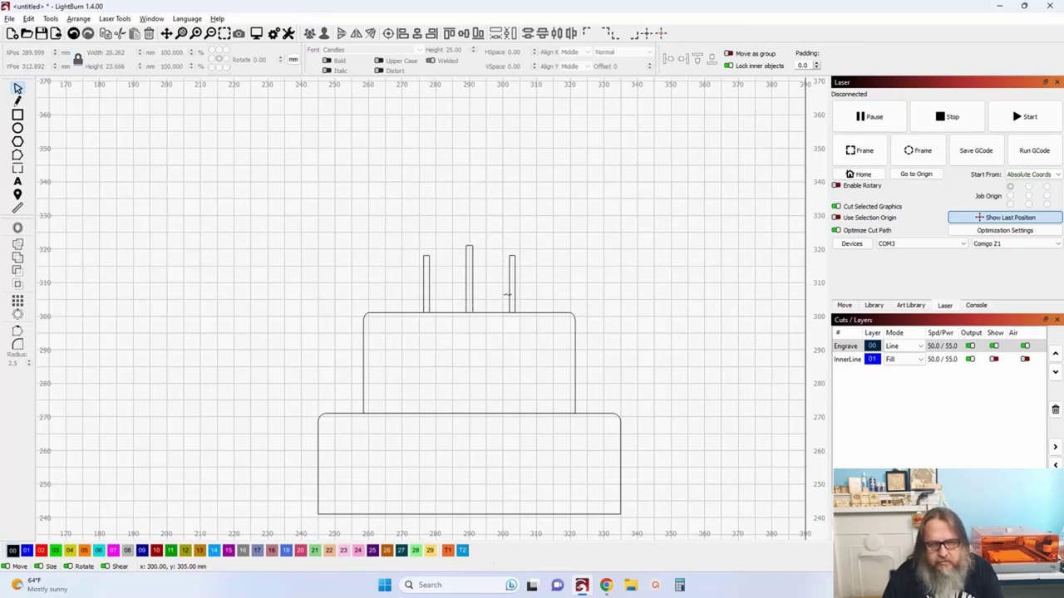
Step: Ungroup the candles, select only the three candle sticks, and hide the InnerLine fills
left_click(993, 359)
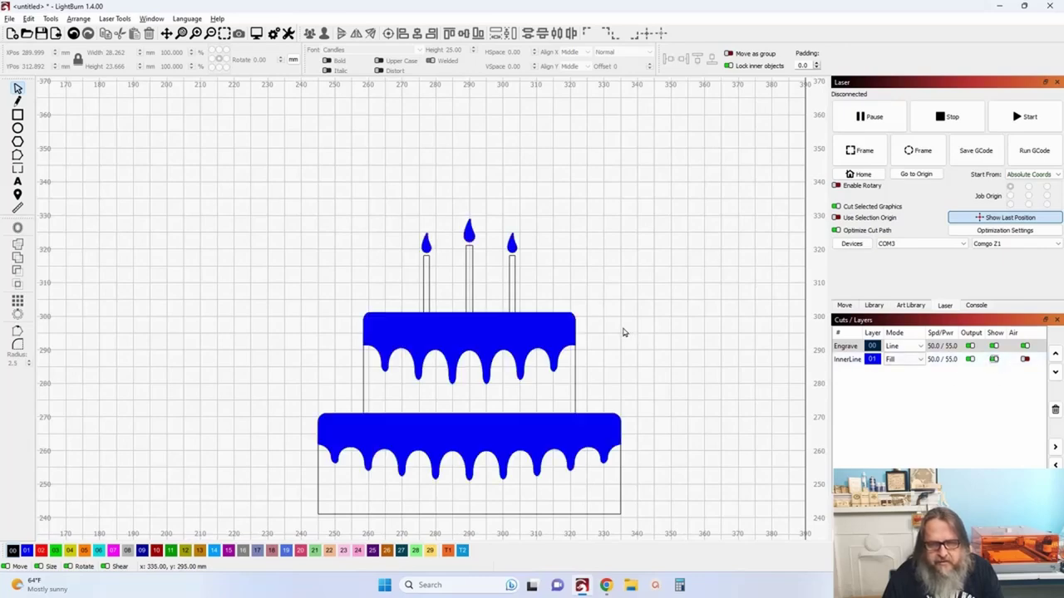
left_click(510, 293)
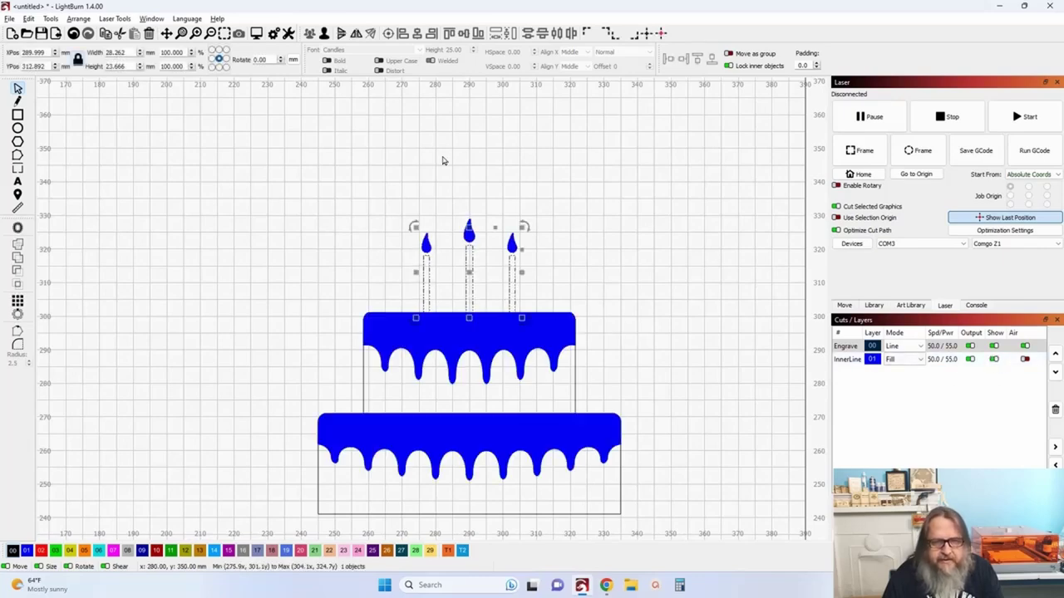
left_click(324, 35)
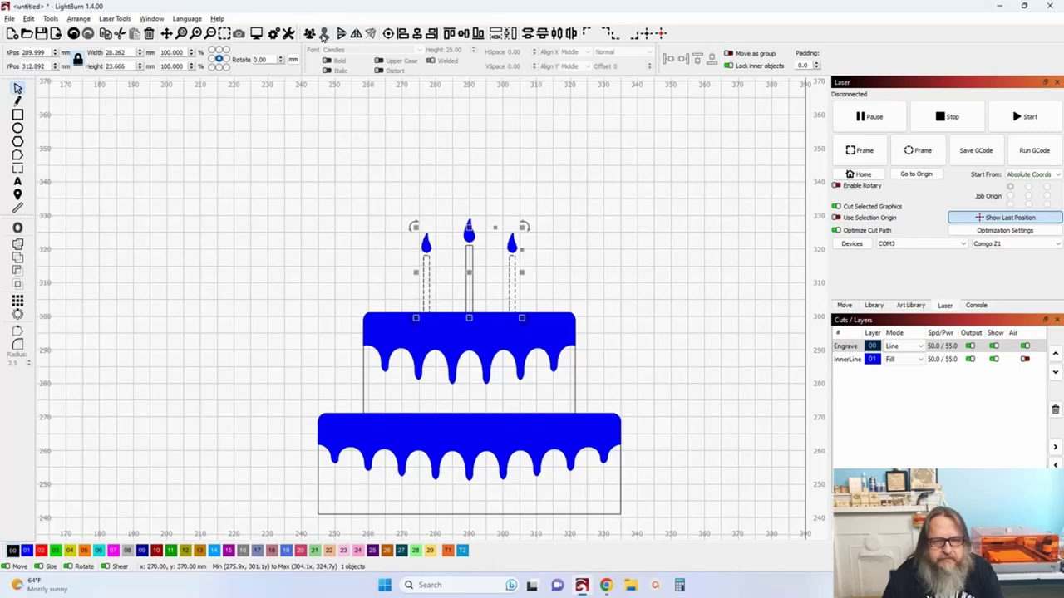
left_click(280, 257)
left_click_drag(544, 304, 397, 286)
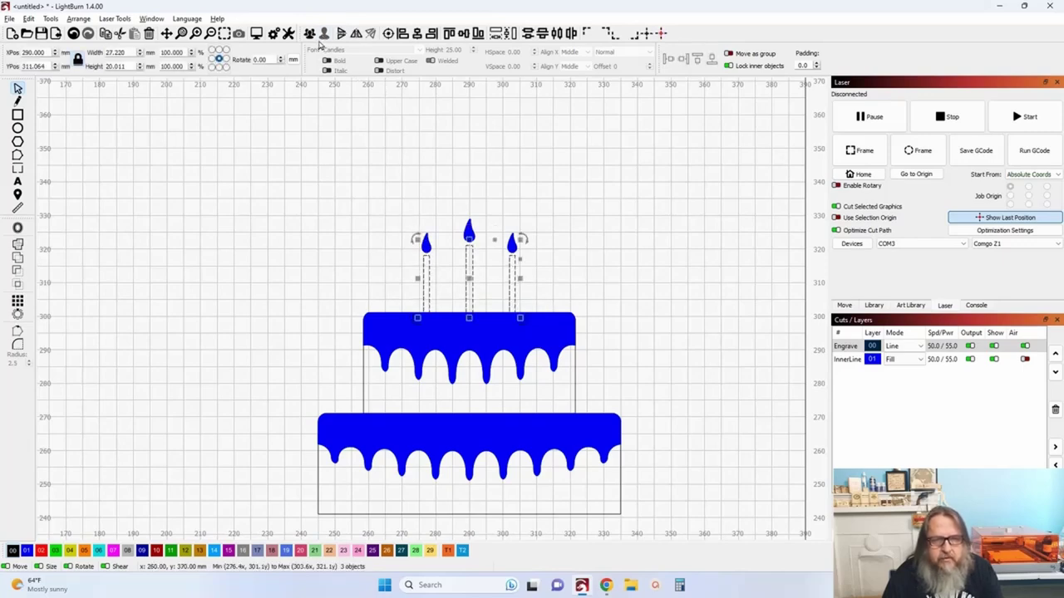
left_click(994, 360)
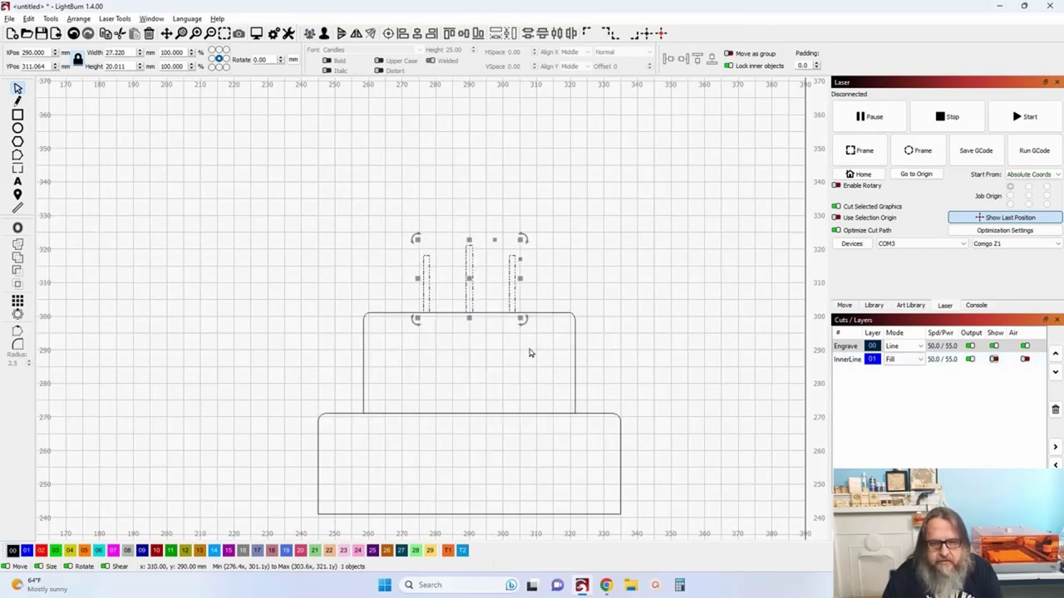
Step: Weld the three candle sticks with the upper cake tier into one outline
left_click(446, 315, "shift")
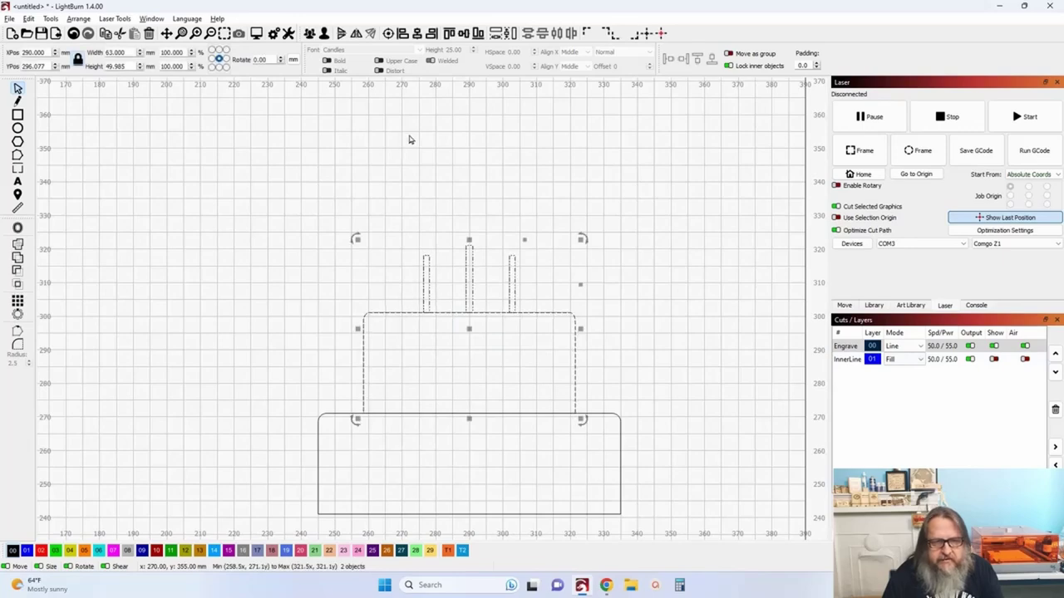
left_click(17, 257)
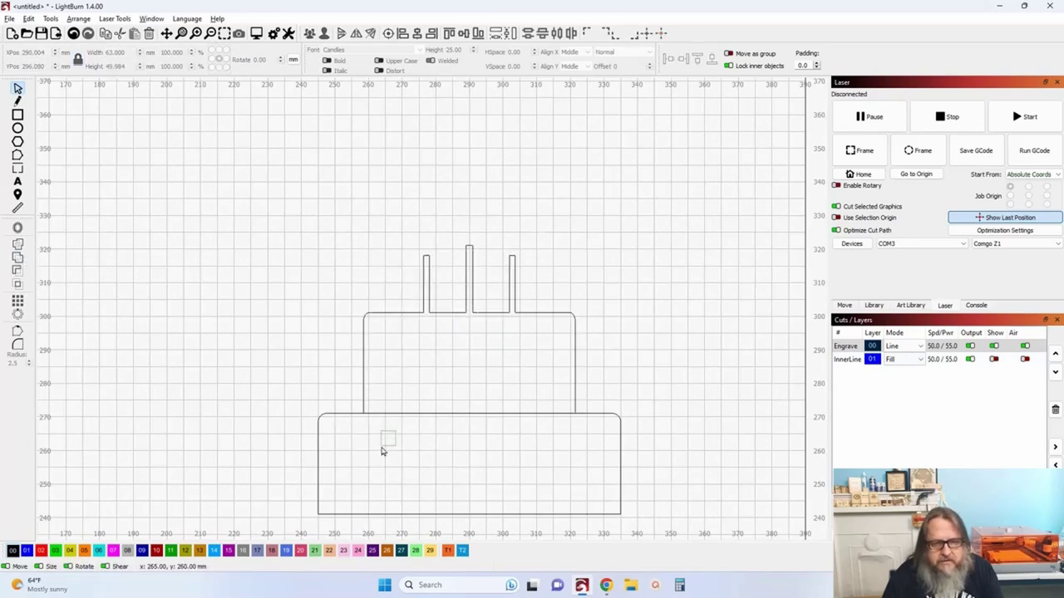
scroll(381, 445, "up", 5)
scroll(373, 310, "up", 3)
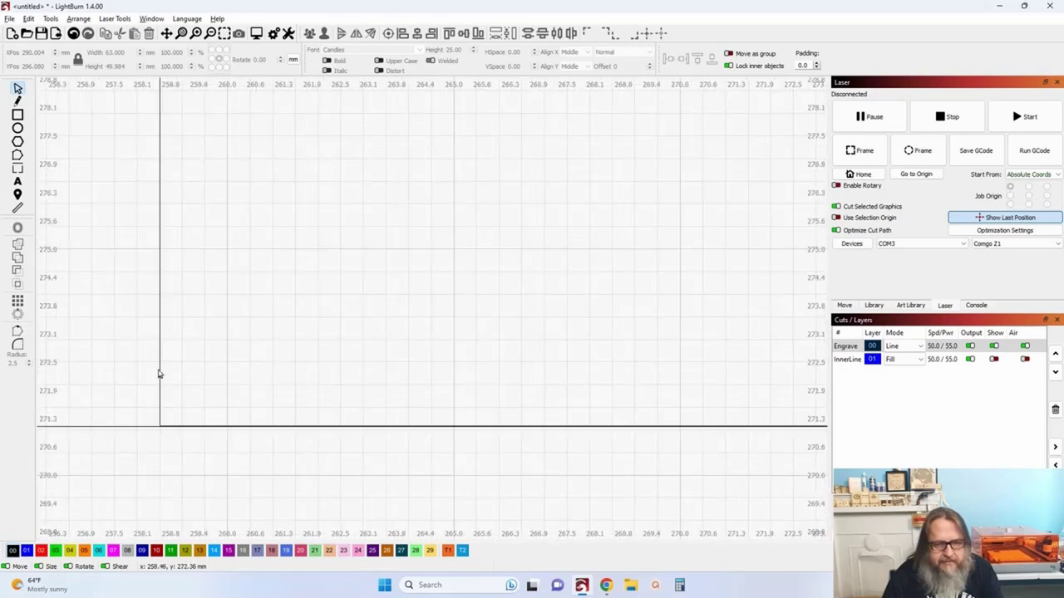
Step: Union the welded outline with the bottom tier into one 90 × 79.984 mm cake outline
left_click(151, 427)
scroll(195, 477, "up", 3)
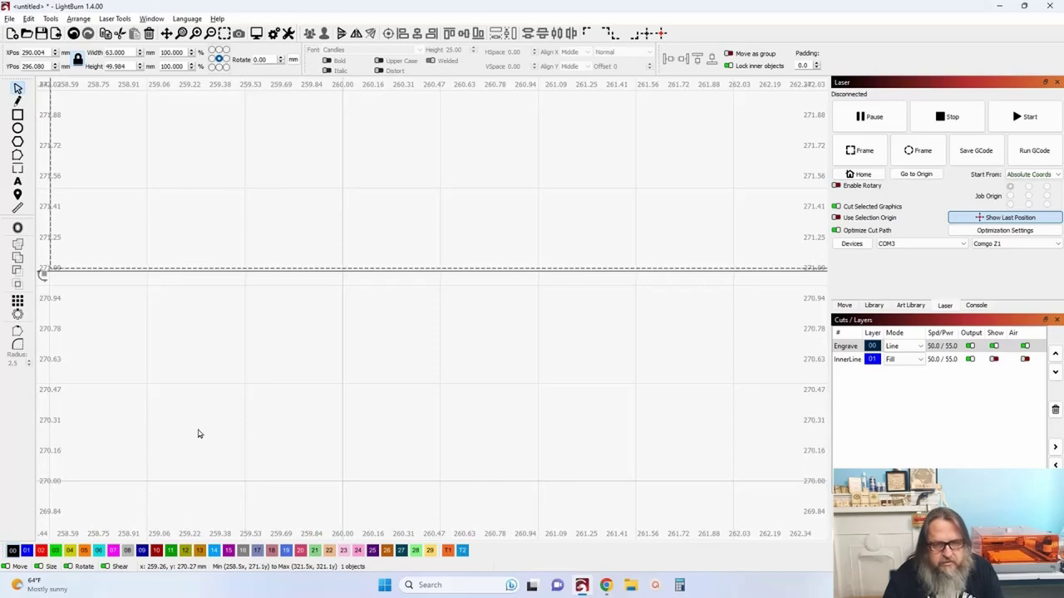
scroll(198, 433, "down", 4)
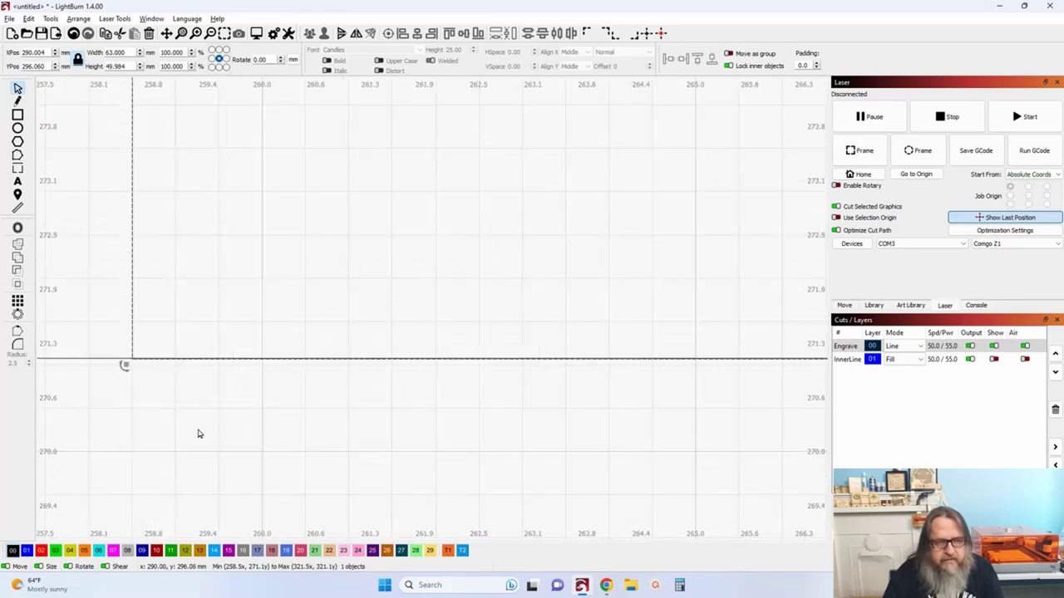
scroll(198, 433, "down", 2)
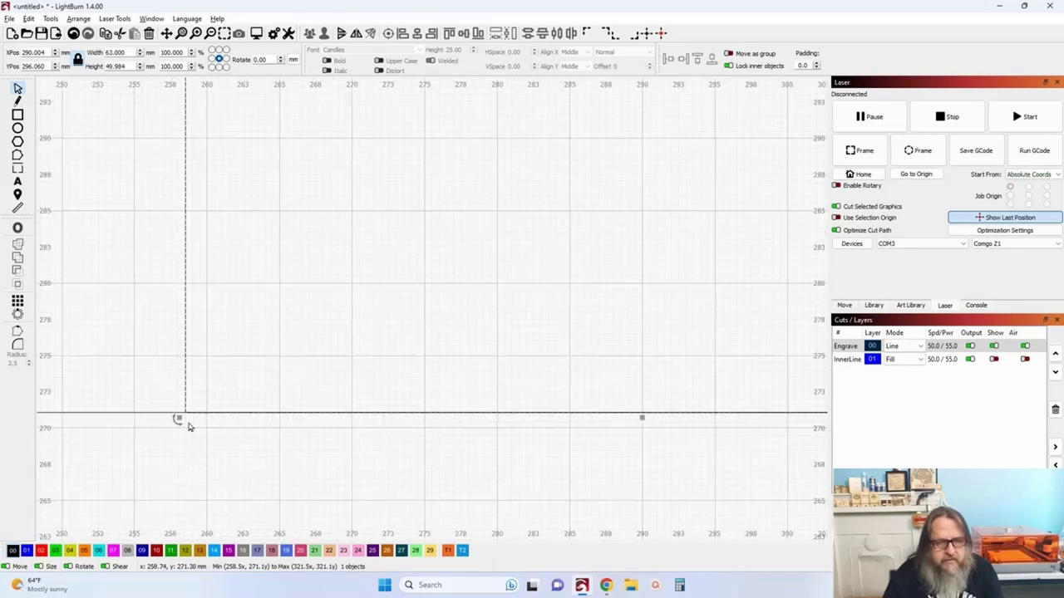
left_click(141, 408, "shift")
left_click(17, 257)
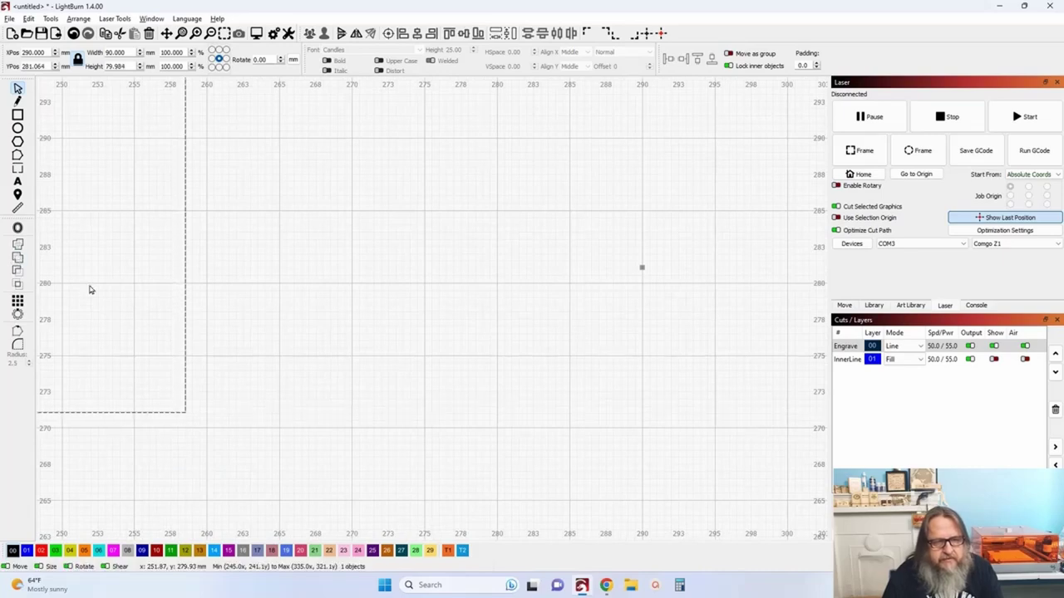
scroll(91, 289, "down", 3)
scroll(91, 289, "down", 3)
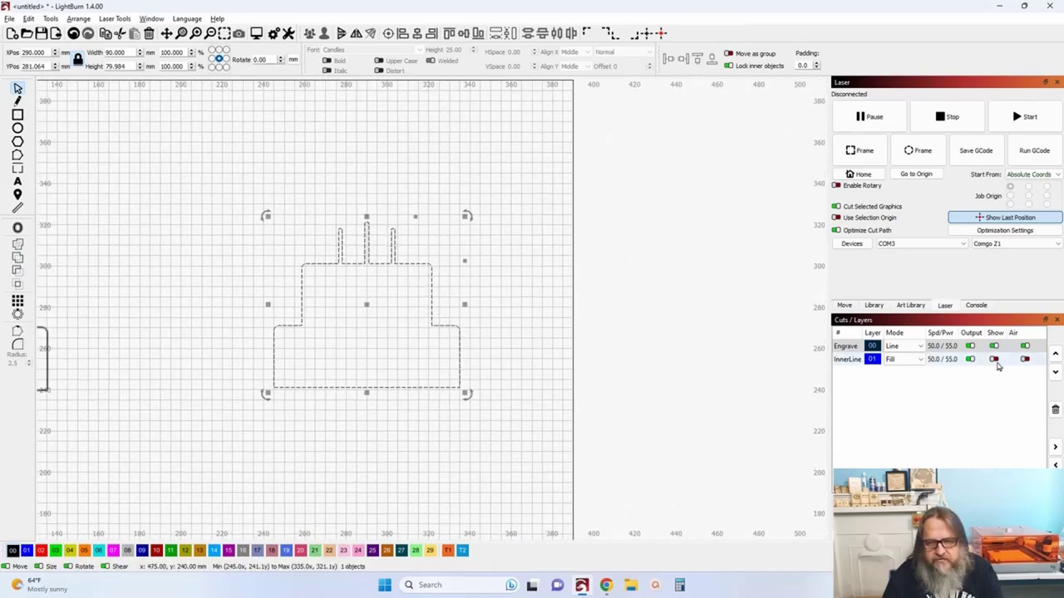
Step: Show the blue fills again and move the whole right cake closer to the left cake
left_click(993, 359)
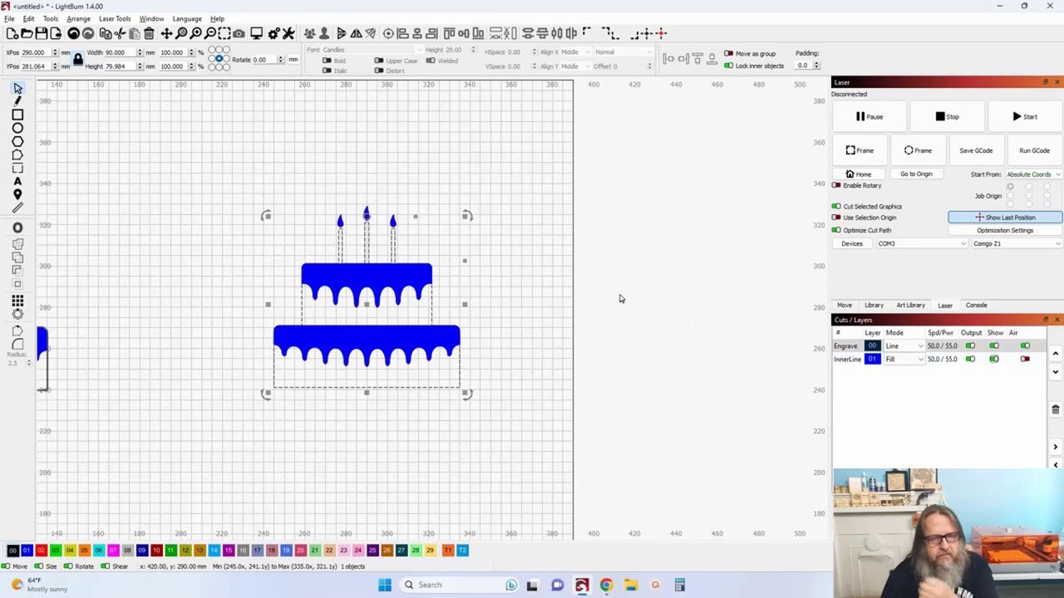
left_click(556, 288)
left_click_drag(543, 304, 711, 306)
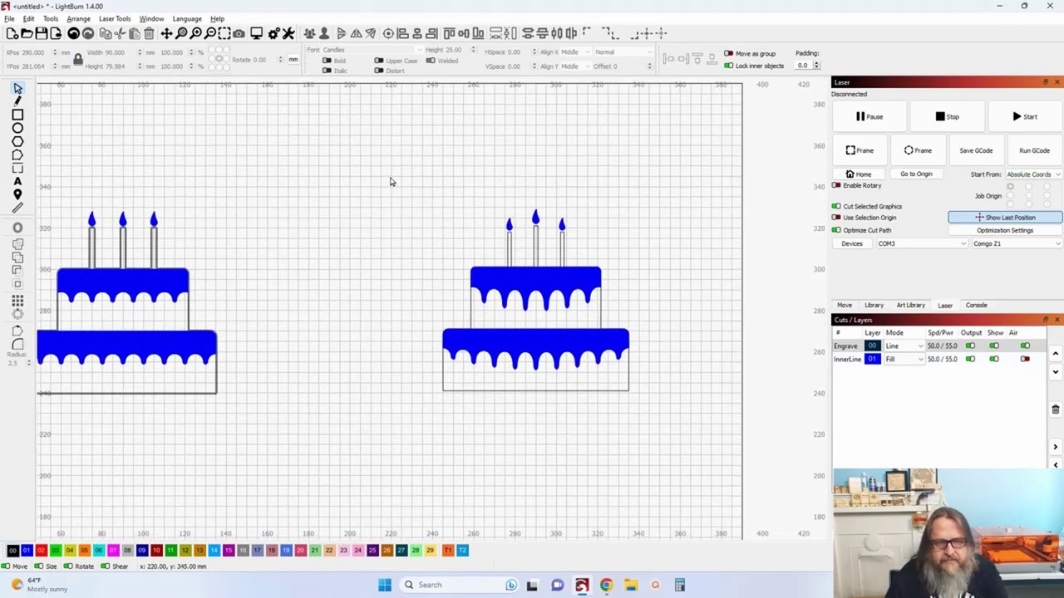
left_click_drag(390, 181, 686, 432)
left_click_drag(641, 465, 720, 440)
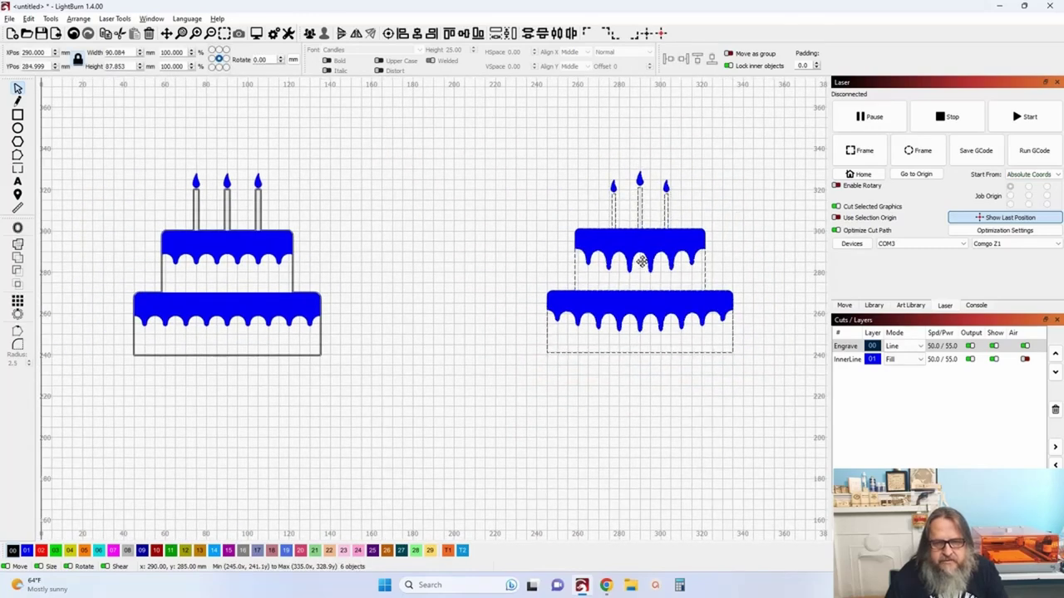
left_click_drag(640, 262, 475, 272)
left_click(592, 273)
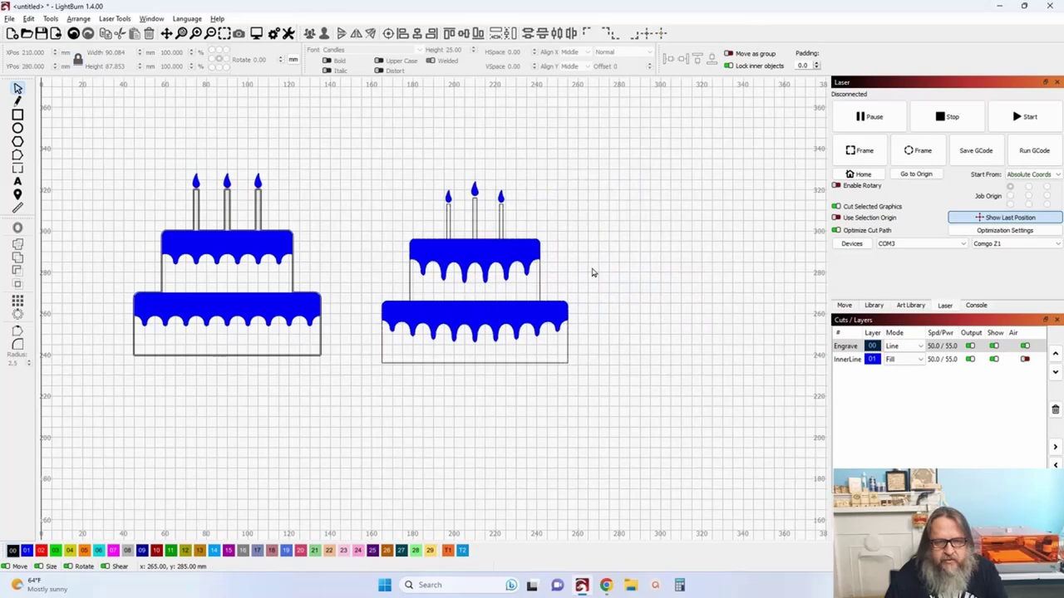
Step: Add a 0.50 mm outward round offset outline around the right cake
left_click(540, 292)
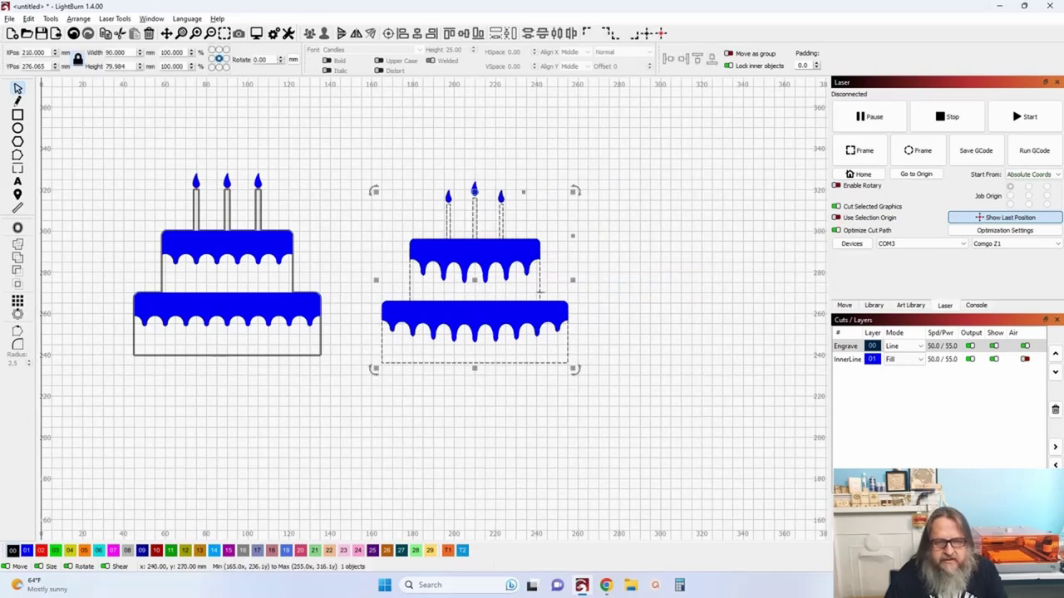
left_click(17, 230)
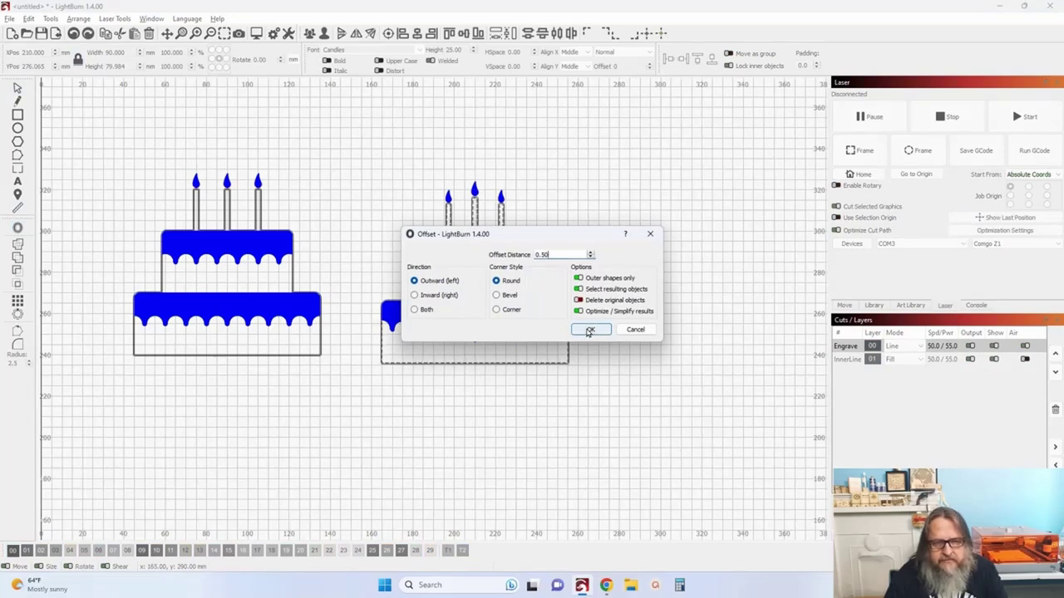
left_click(589, 330)
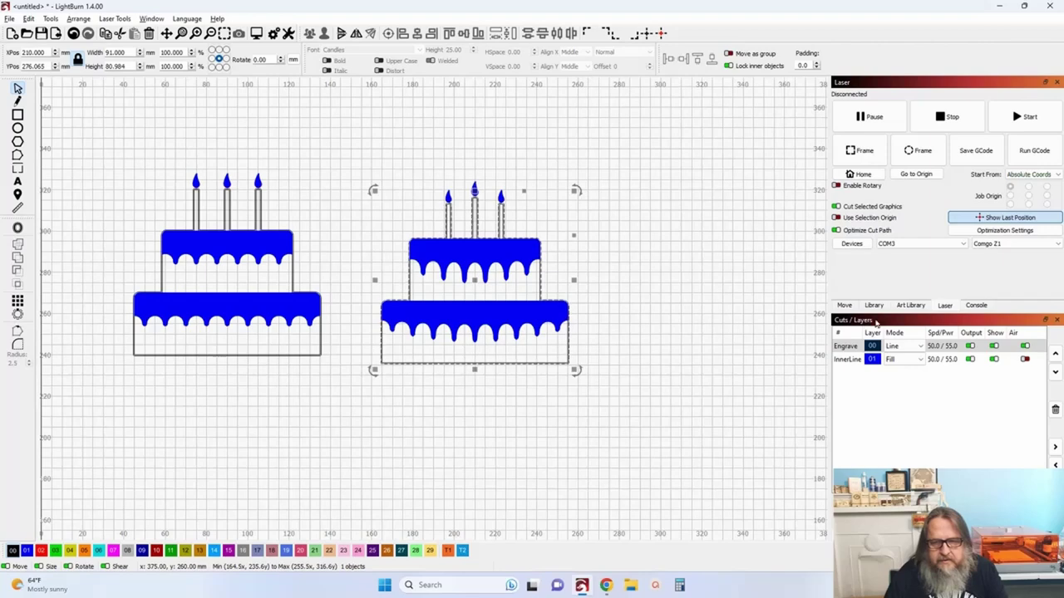
Step: Set the Engrave layer's mode to Fill
left_click(904, 347)
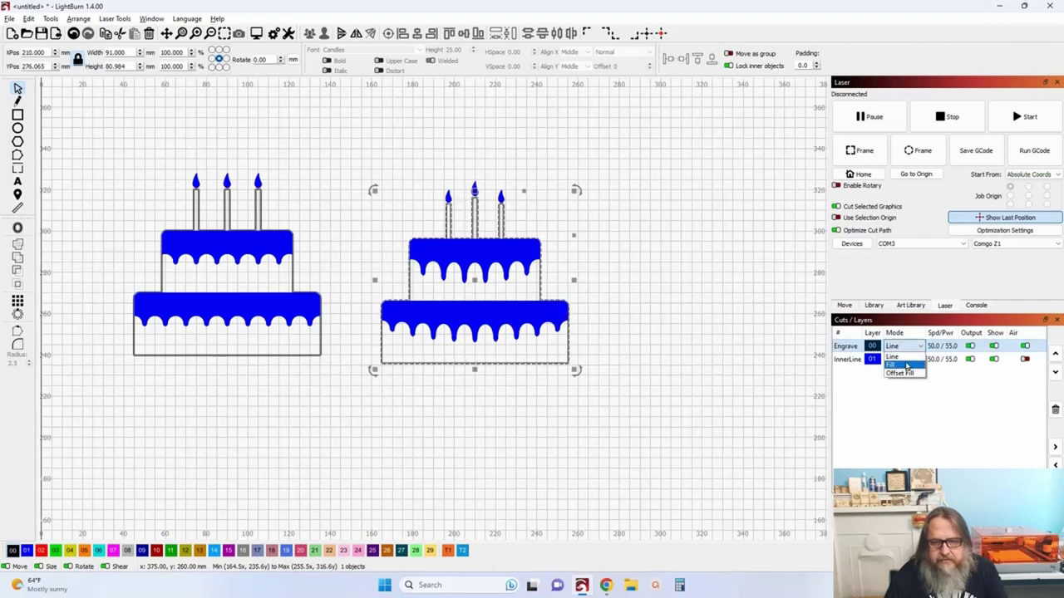
left_click(906, 366)
left_click(636, 335)
left_click_drag(500, 391, 521, 385)
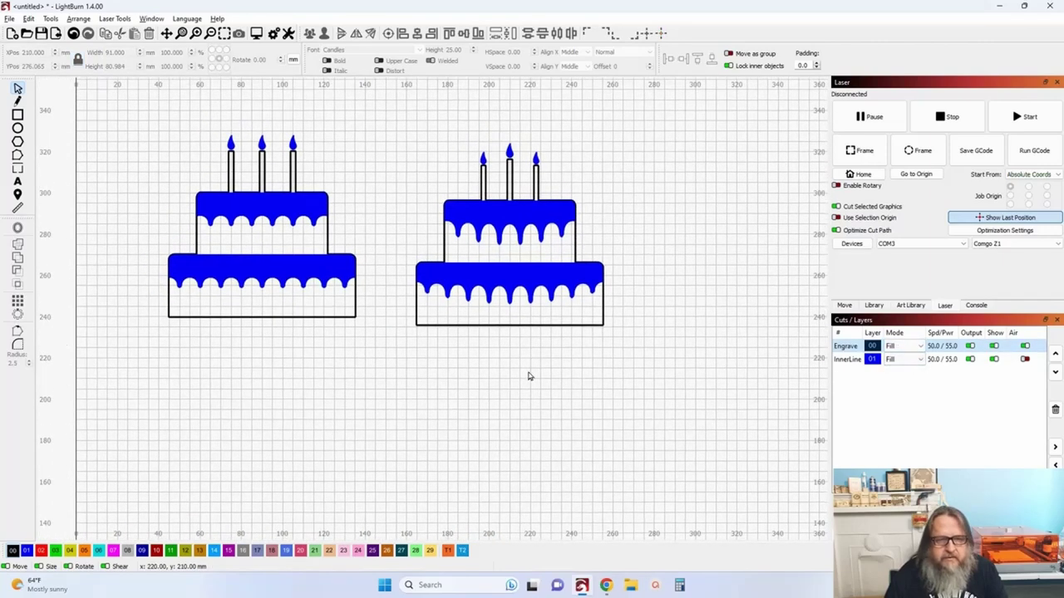
Step: Move the right cake left and up, then try a bottom alignment of both cakes and undo it
left_click_drag(395, 128, 605, 316)
left_click_drag(511, 234, 493, 233)
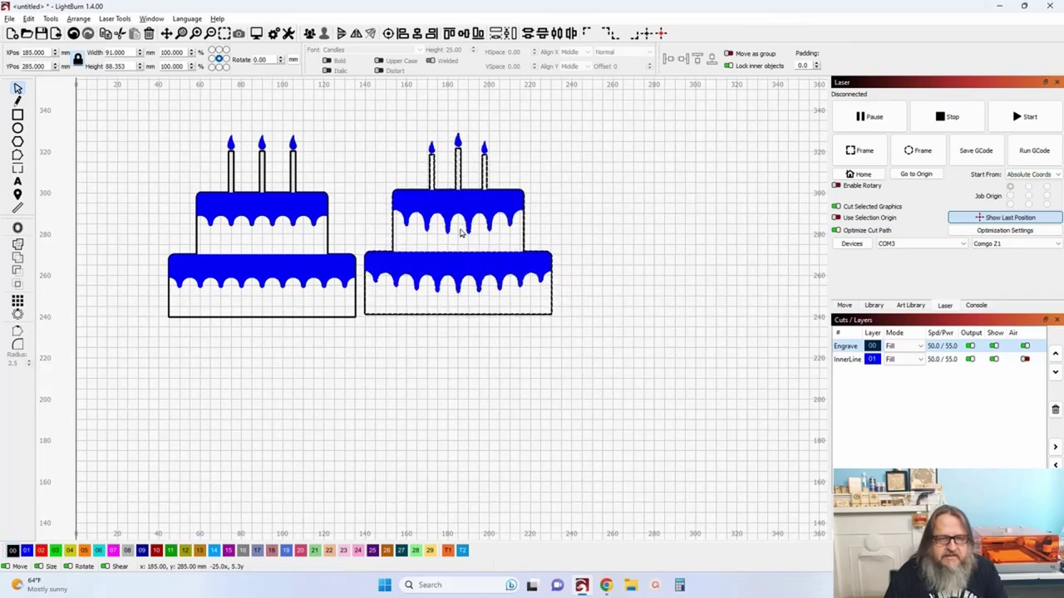
left_click(461, 233)
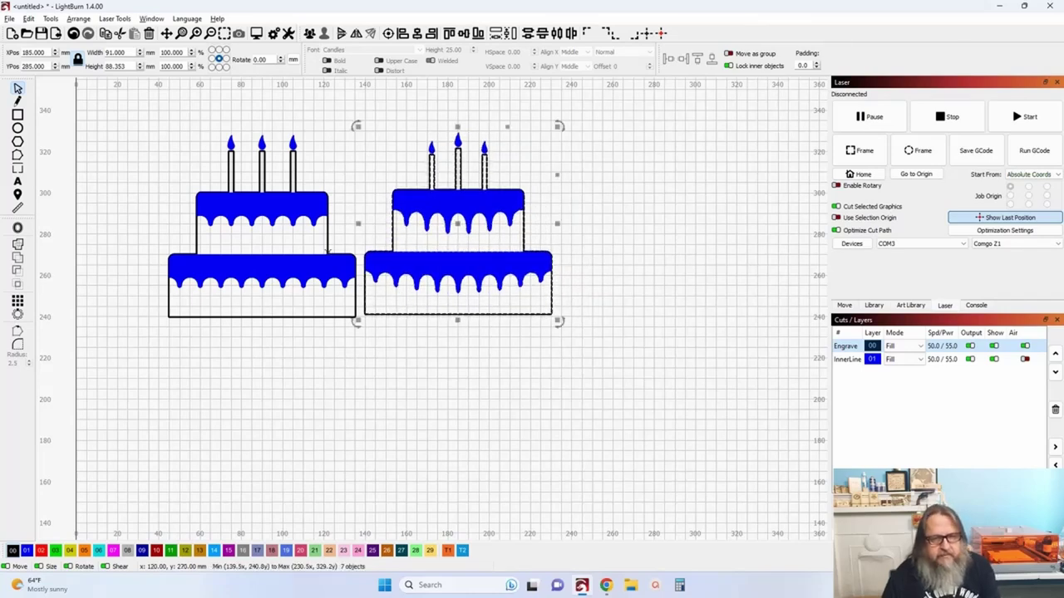
left_click(327, 253, "shift")
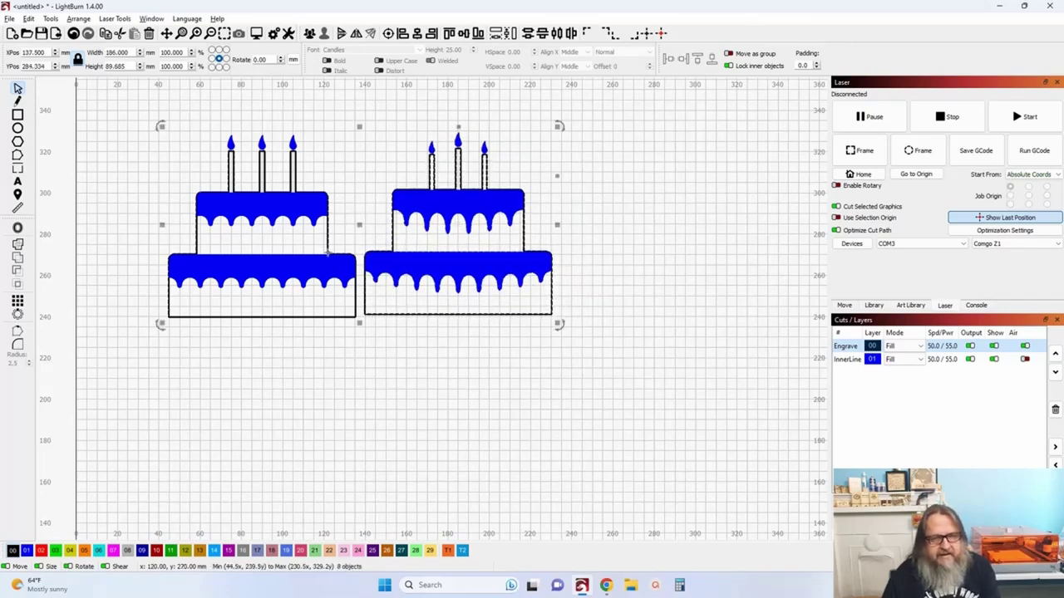
left_click(477, 34)
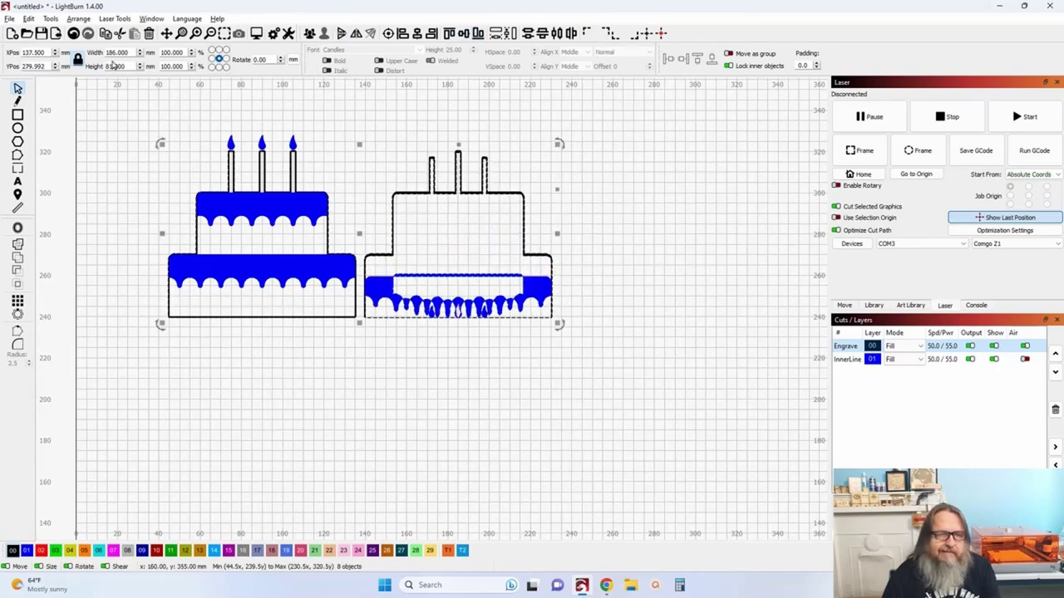
left_click(73, 33)
Step: Group the right cake into one object and shift it straight upward
left_click(374, 136)
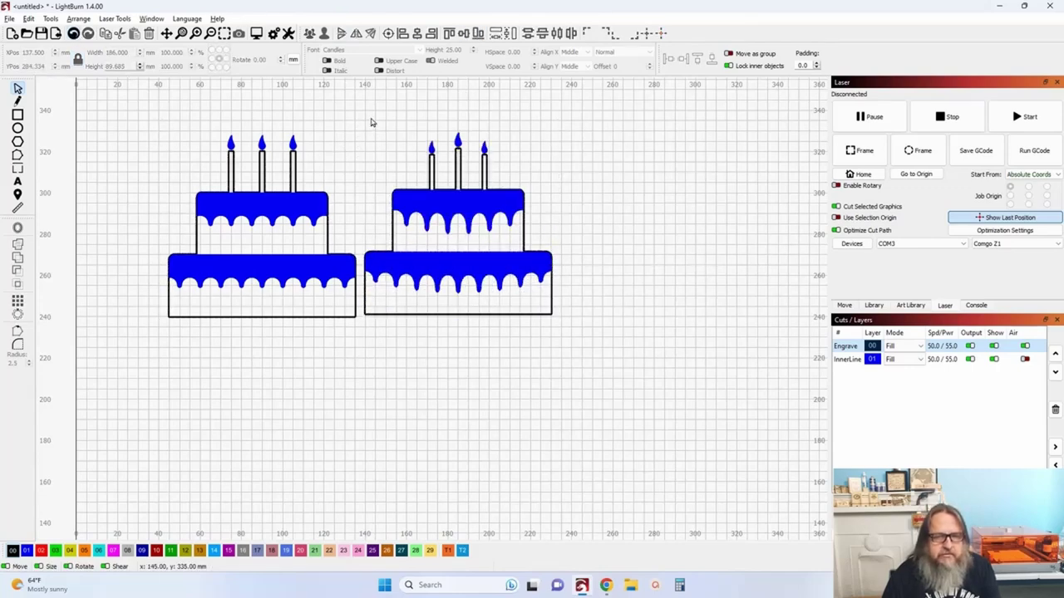
left_click_drag(370, 118, 371, 150)
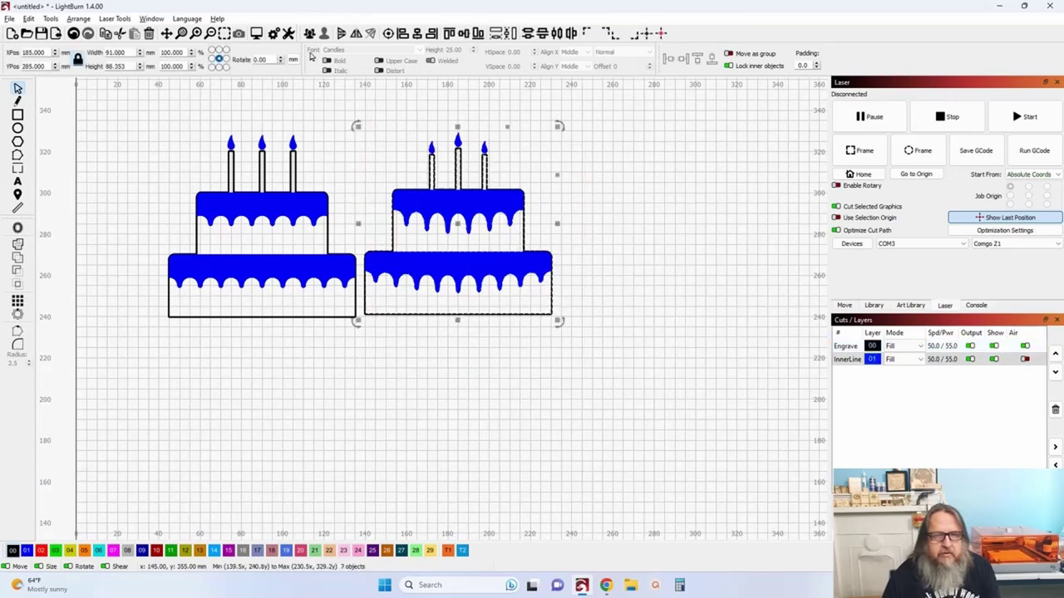
left_click(309, 33)
left_click(290, 210, "shift")
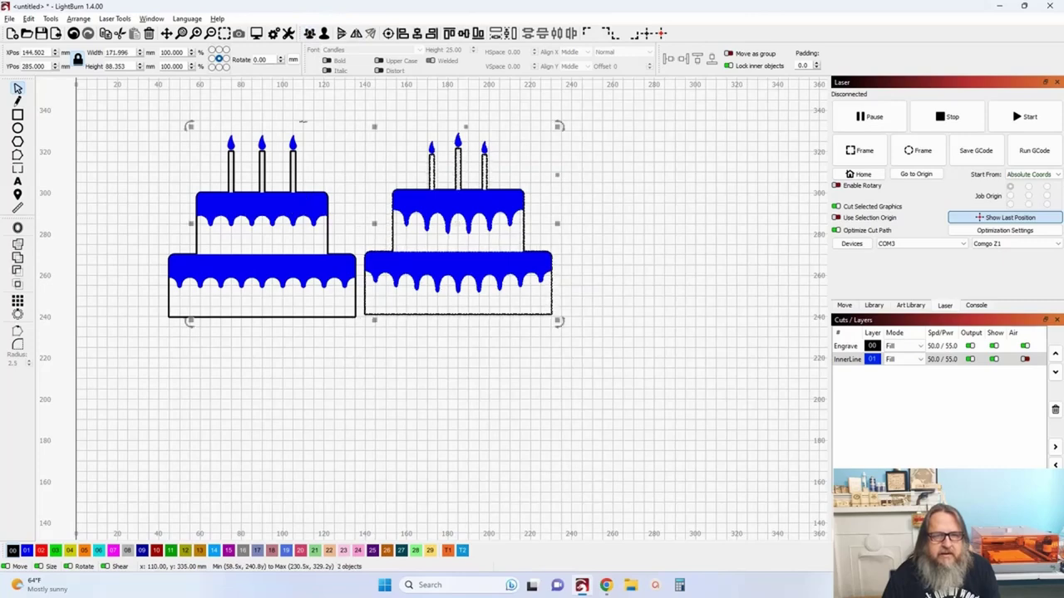
left_click_drag(455, 187, 456, 98)
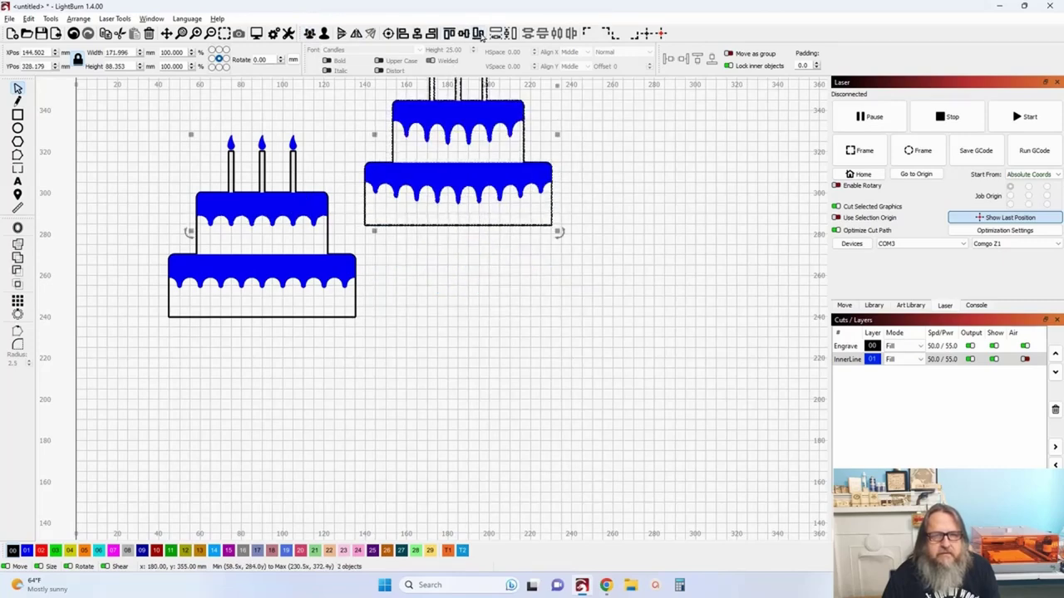
Step: Retry aligning both cakes along their bottoms, then undo that alignment
left_click_drag(506, 288, 407, 148)
scroll(407, 148, "down", 5)
left_click(446, 240)
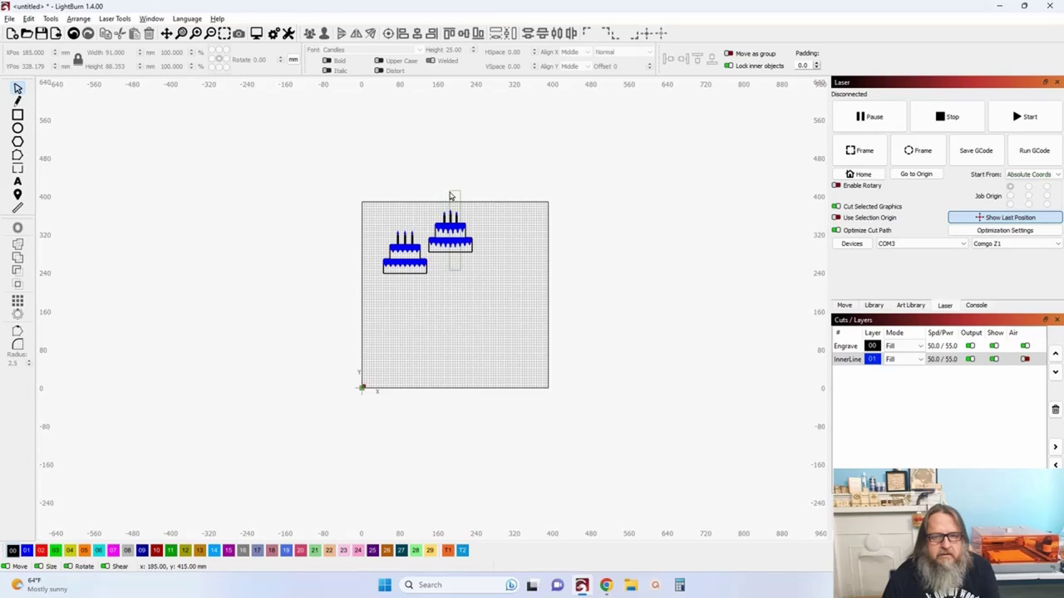
left_click_drag(449, 196, 450, 196)
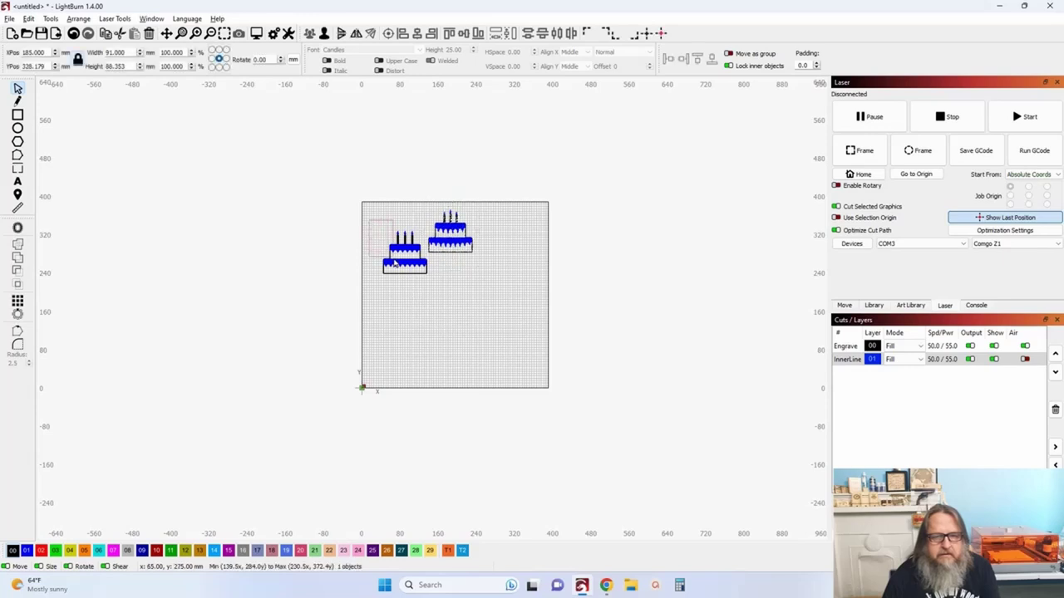
left_click_drag(403, 268, 433, 302)
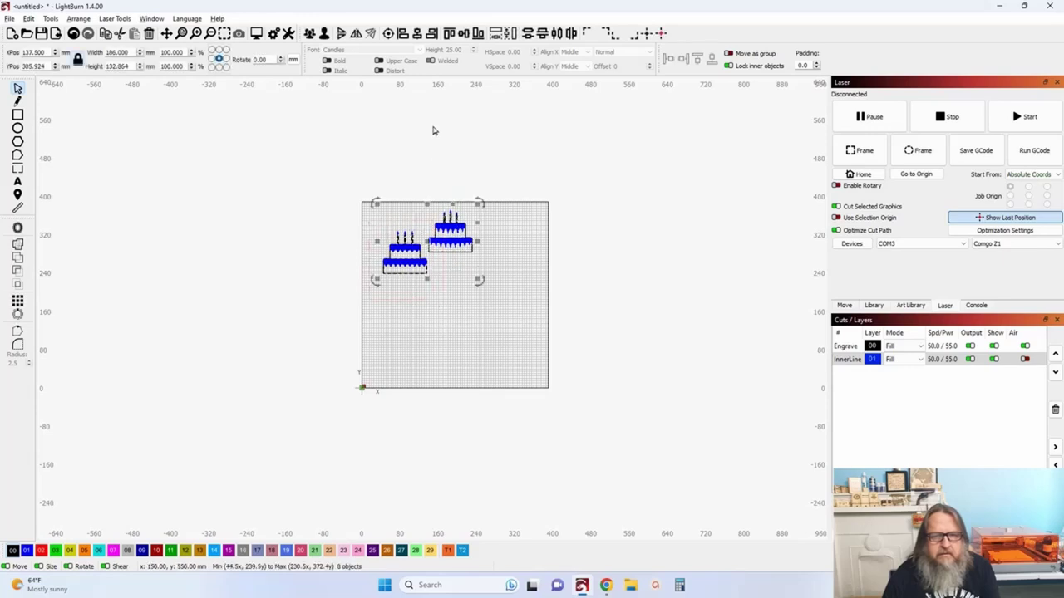
left_click(474, 34)
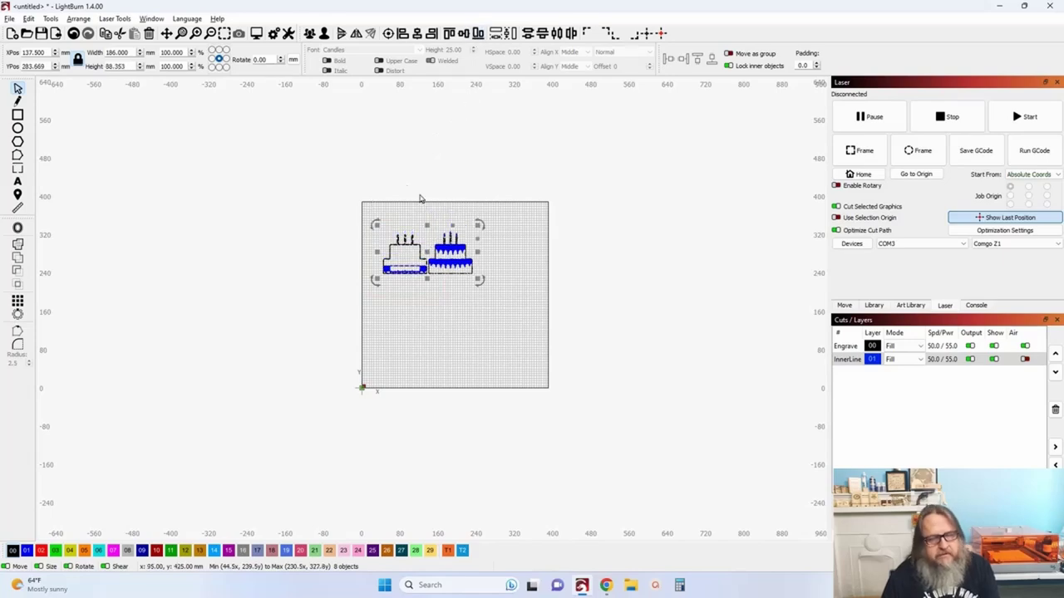
scroll(406, 190, "up", 5)
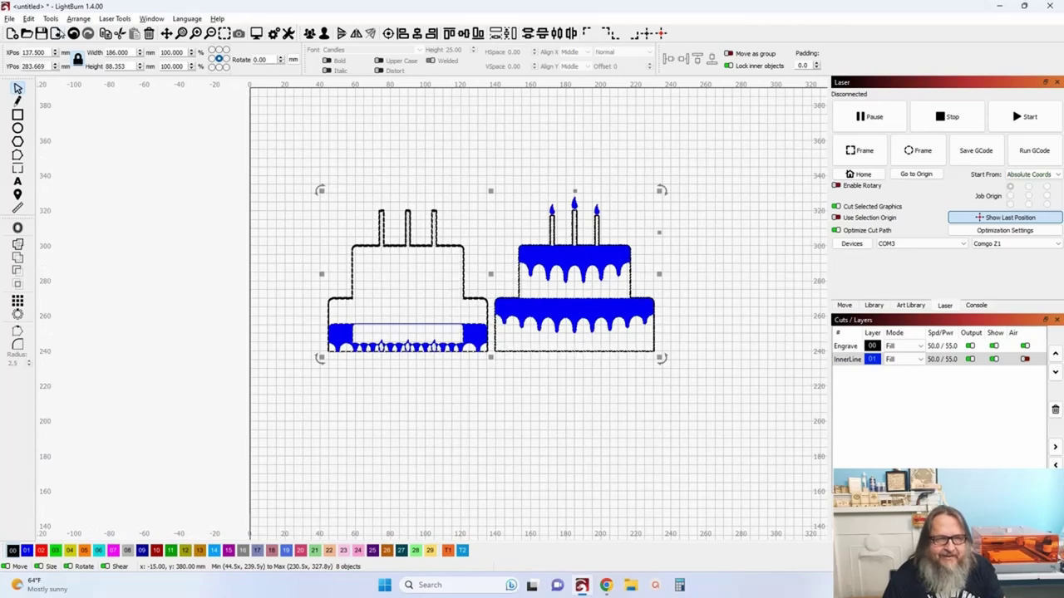
left_click(73, 34)
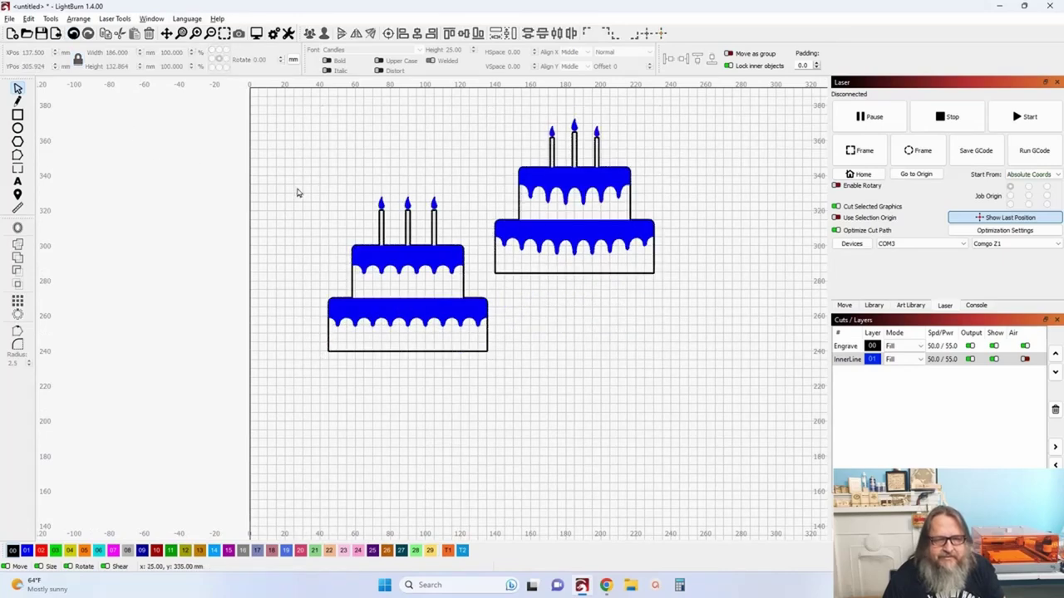
Step: Group the left cake into one object and select both cakes together
left_click_drag(329, 252, 496, 393)
left_click(309, 34)
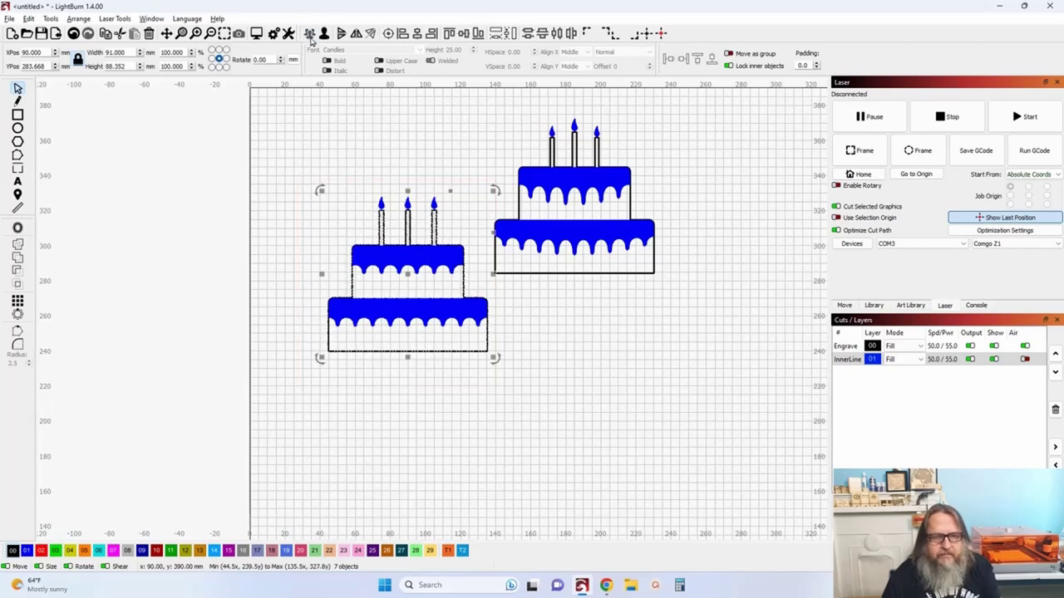
left_click(530, 229, "shift")
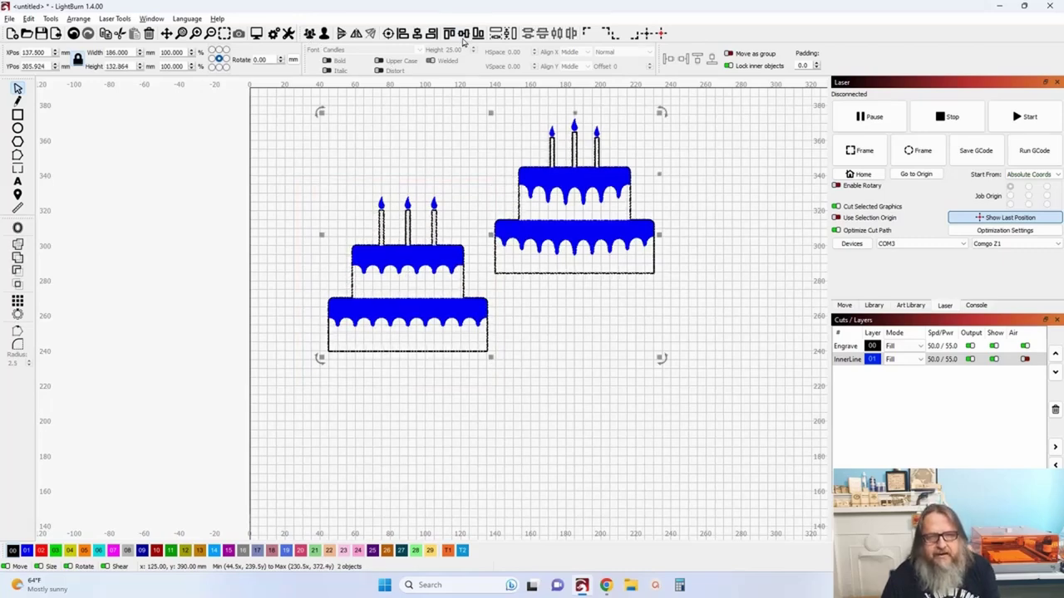
Step: Align both cakes' tops so they span 186 × 88.353 mm, then deselect them
left_click(479, 35)
scroll(380, 316, "up", 3)
scroll(380, 316, "up", 3)
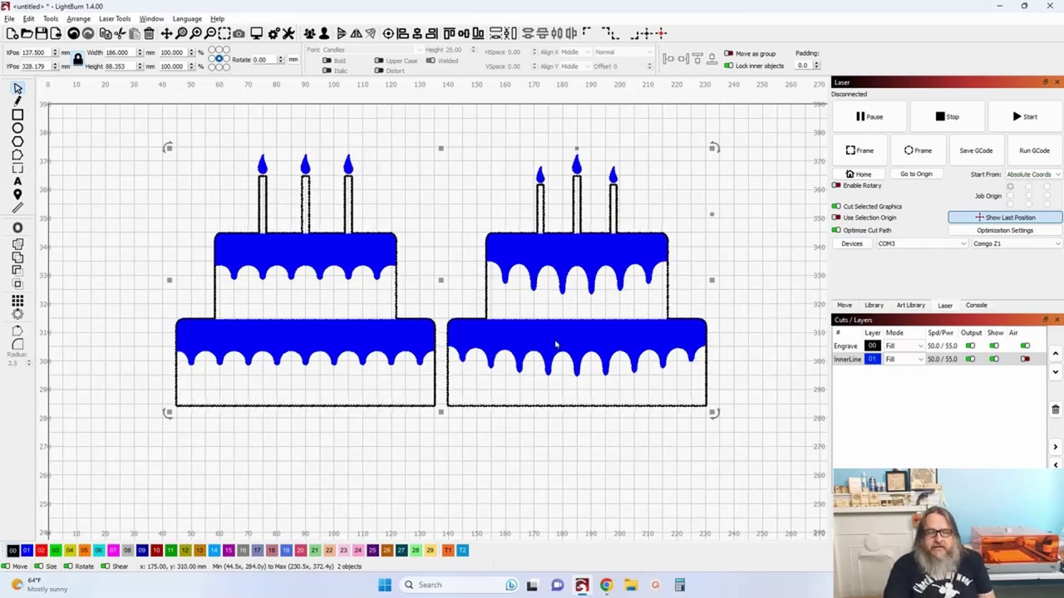
left_click(51, 19)
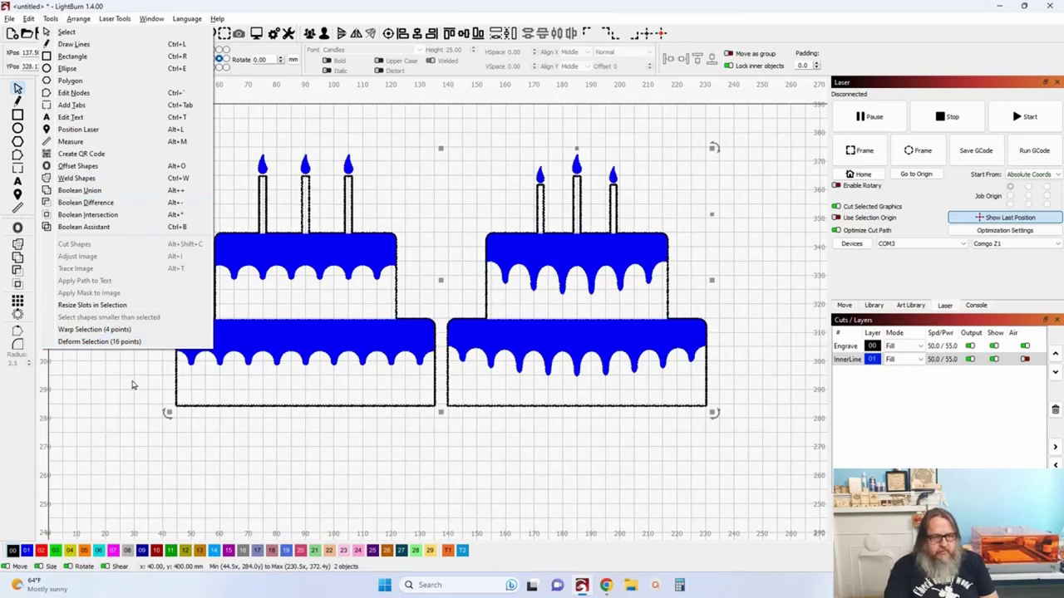
left_click(398, 126)
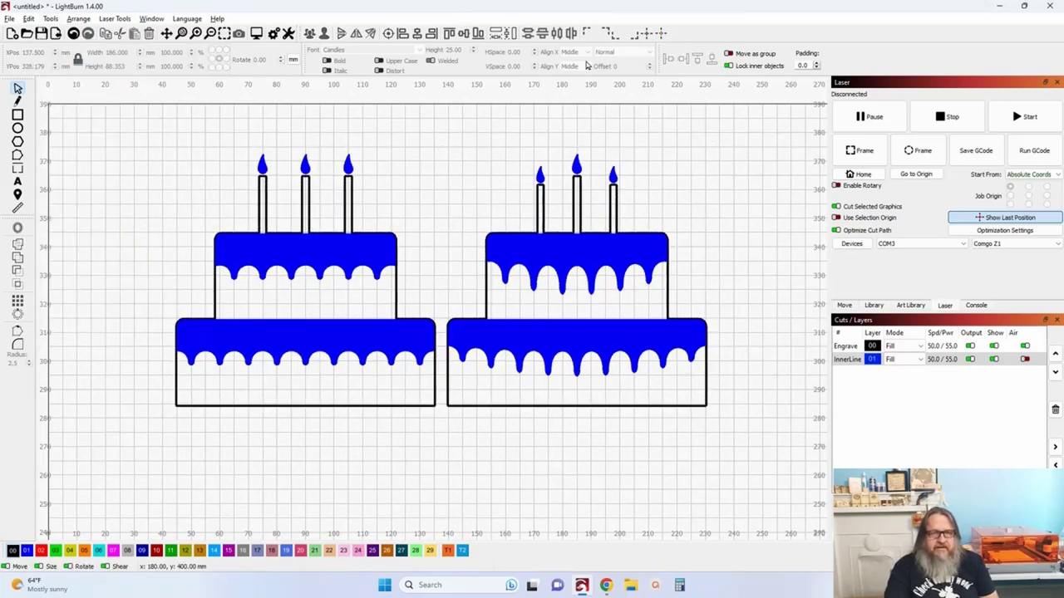